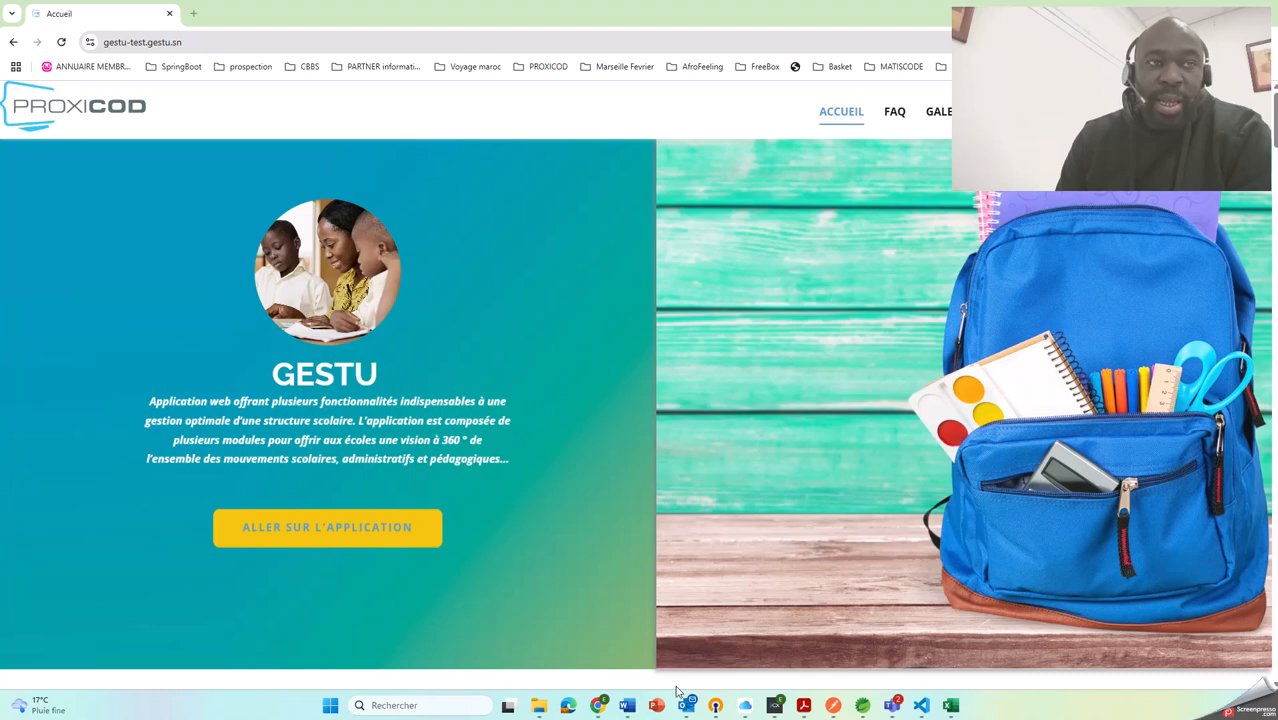
Switch to the Word document and examine the Ecole du savoir 2024/2025 fee table, returning to the browser when done
click(627, 705)
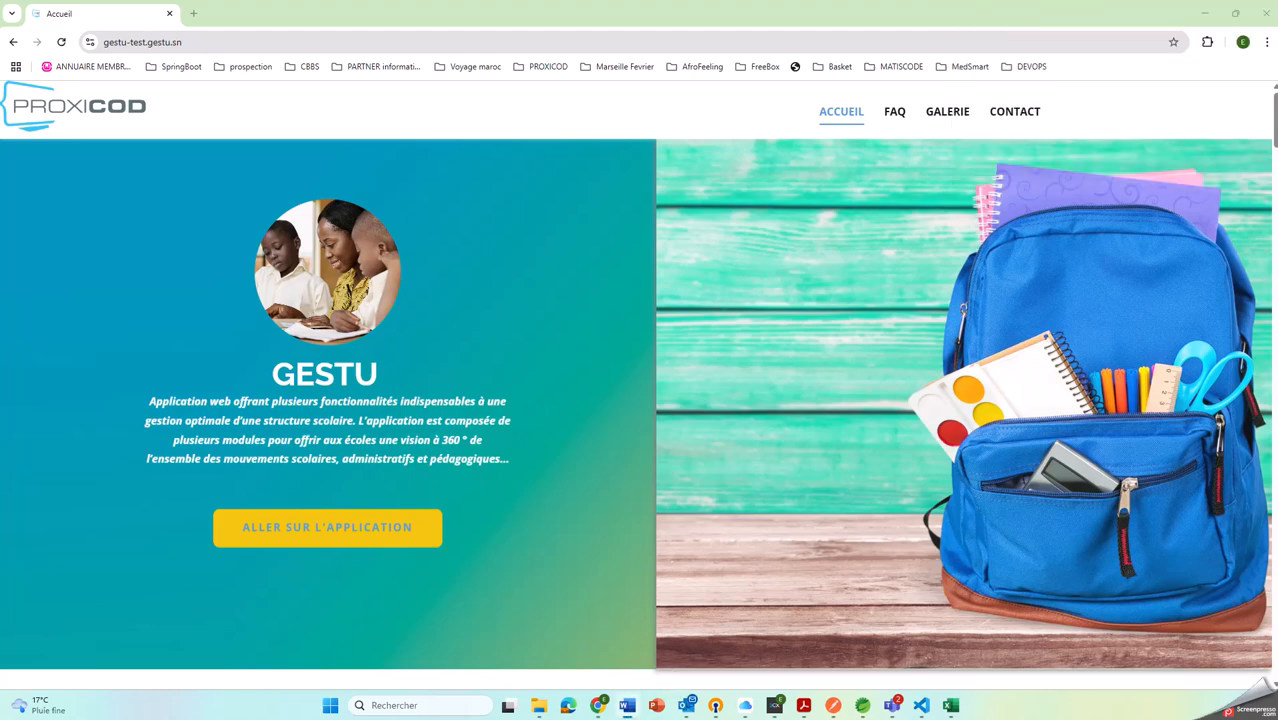
drag(1030, 171, 602, 38)
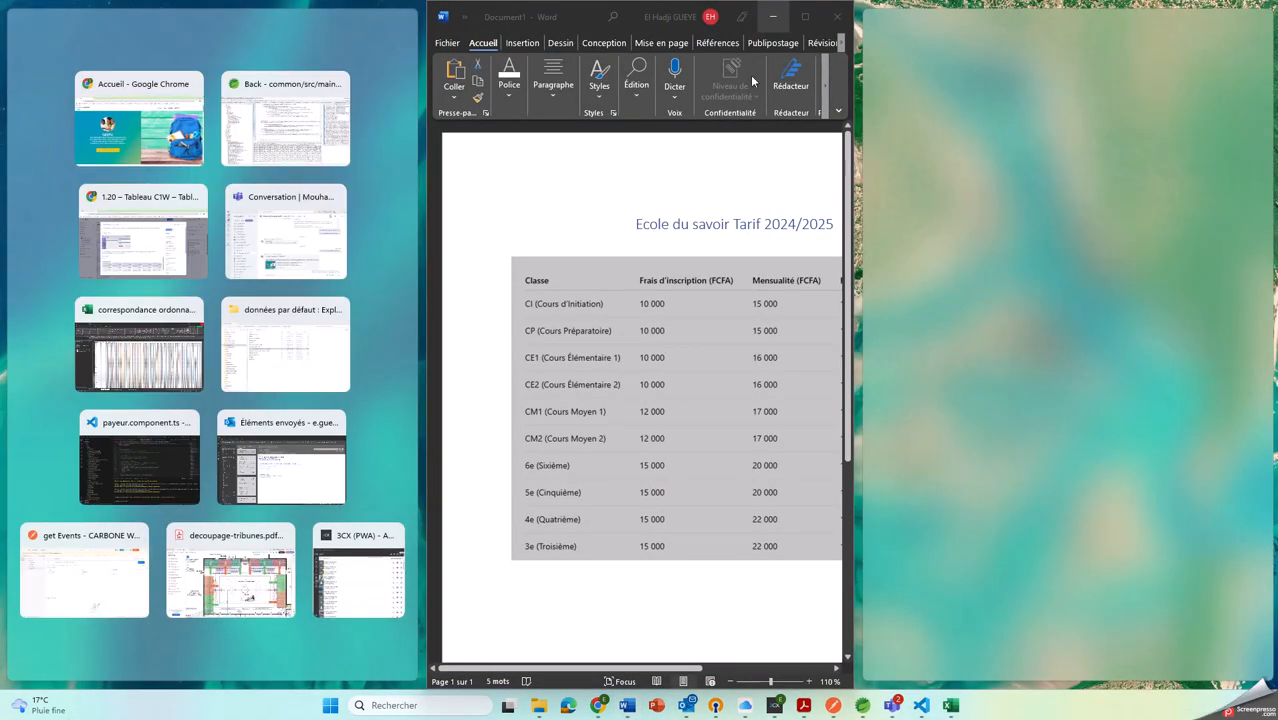
click(805, 16)
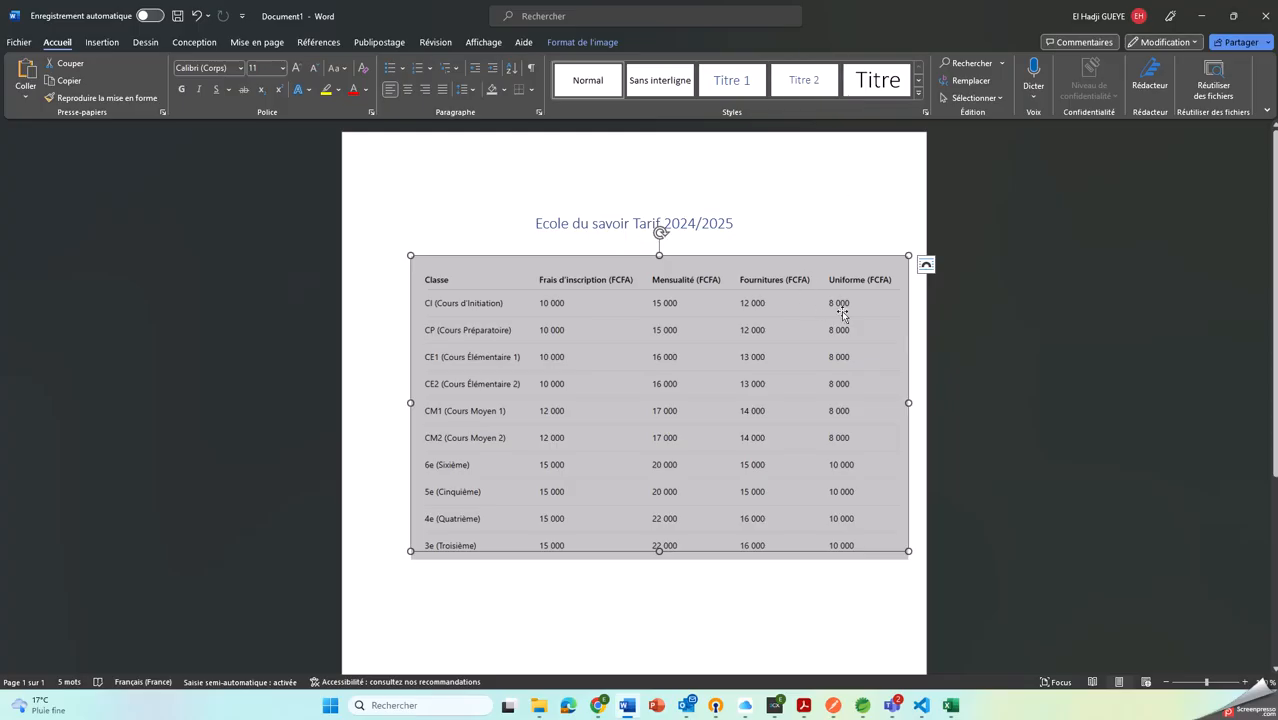
click(734, 188)
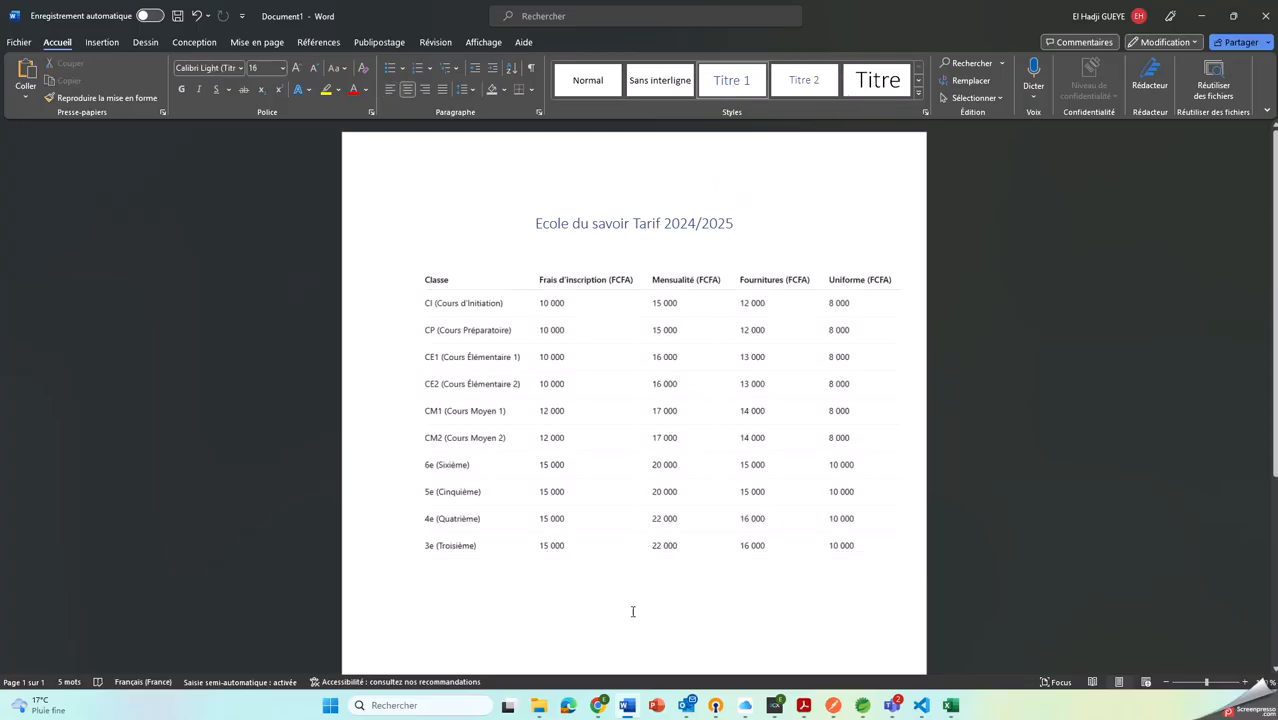
click(656, 660)
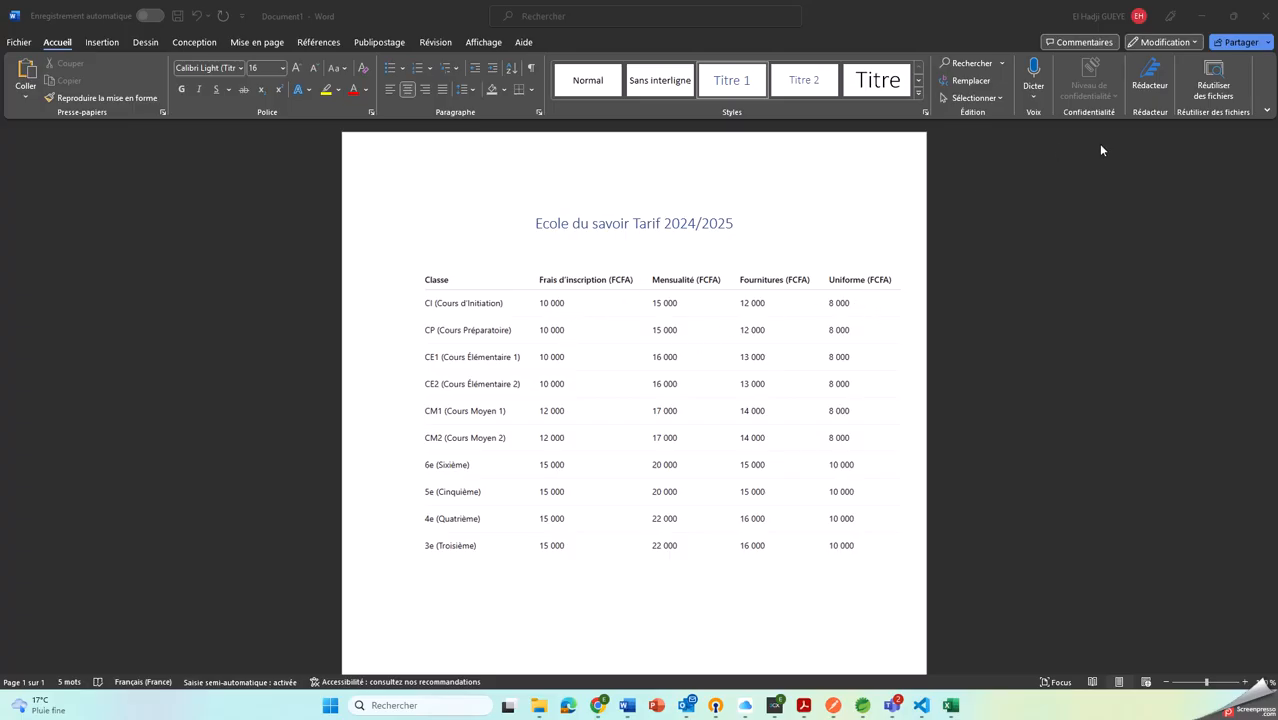
drag(883, 16, 882, 1)
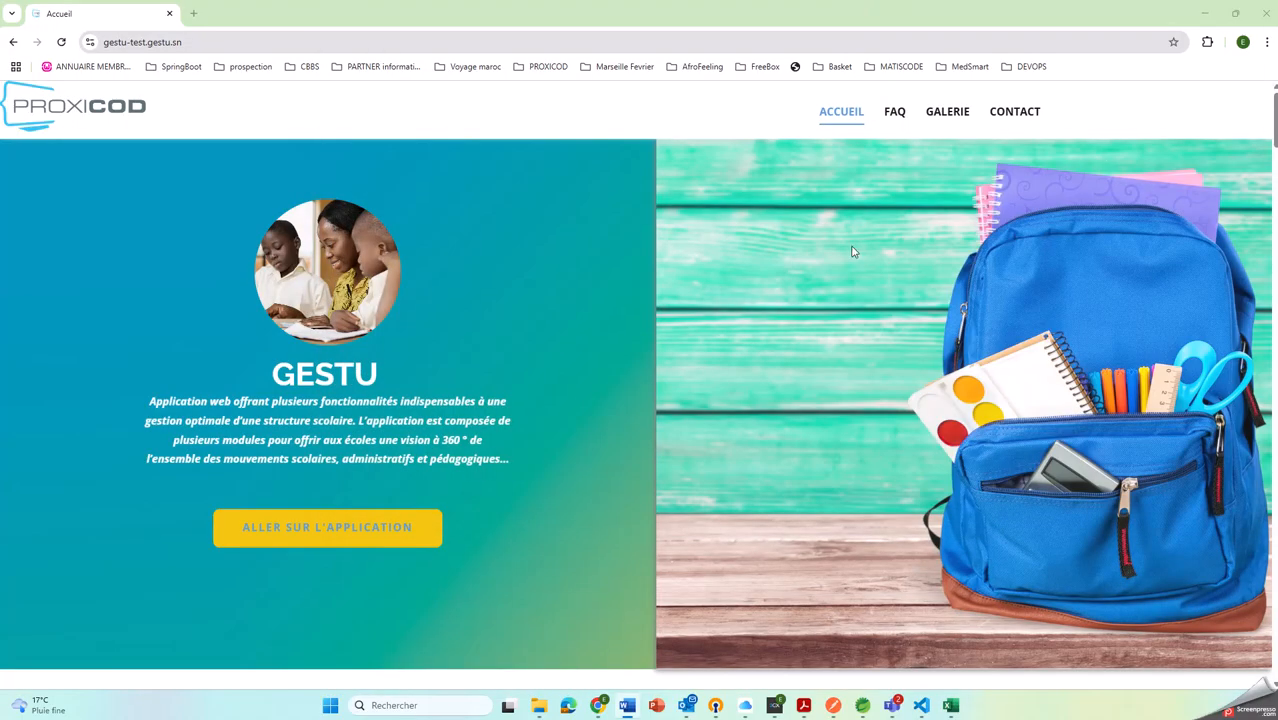
Open the Gestu application's school registration form and enter "Ecole du savoir 21/05/2025" as the establishment name
click(282, 531)
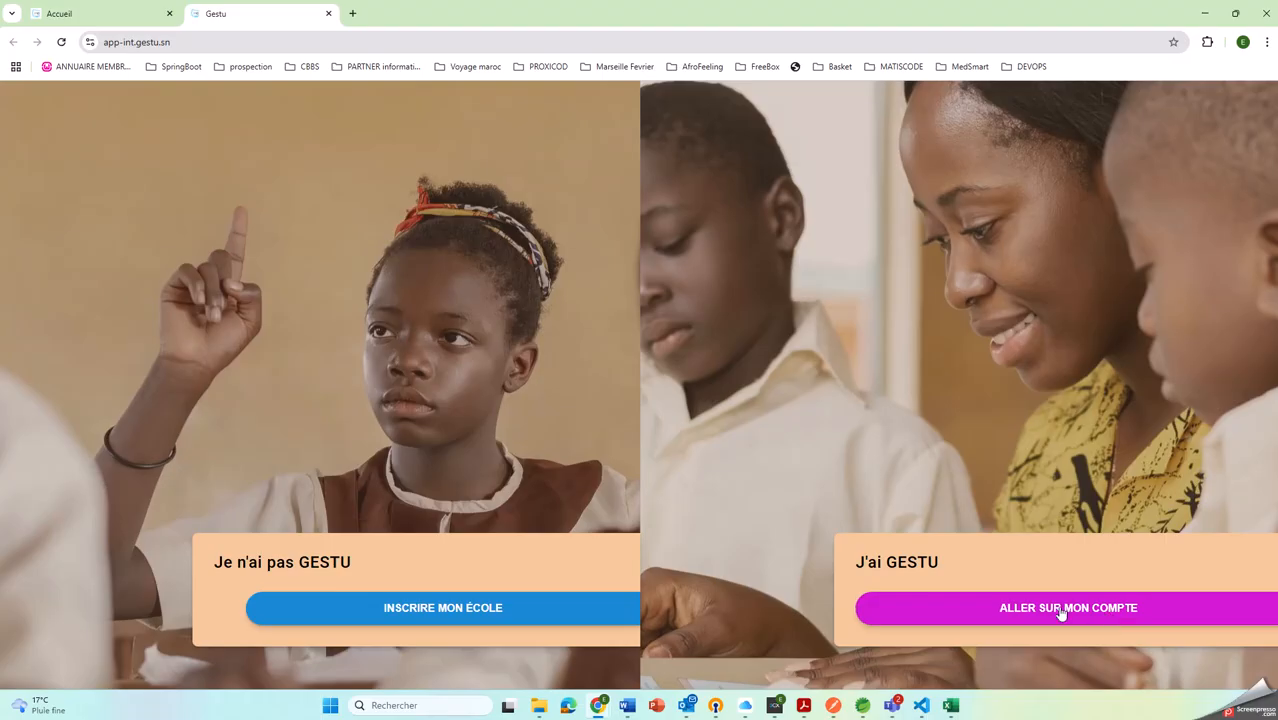
click(556, 606)
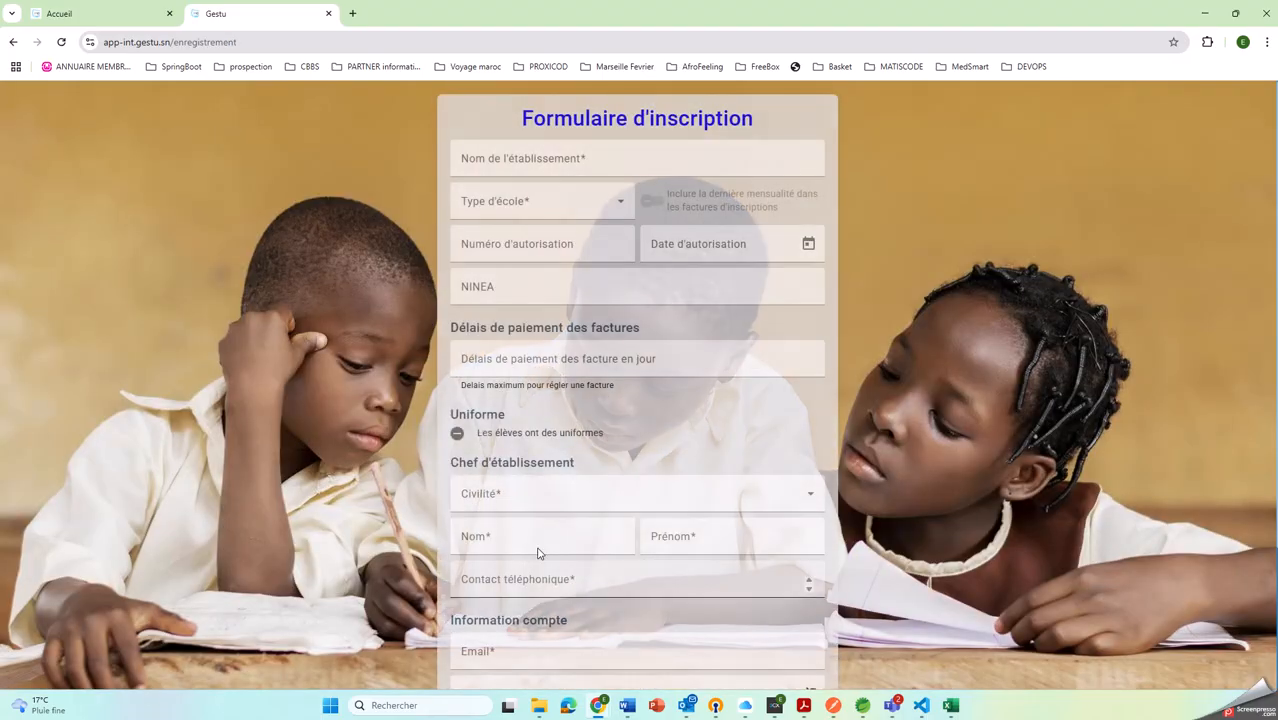
click(551, 166)
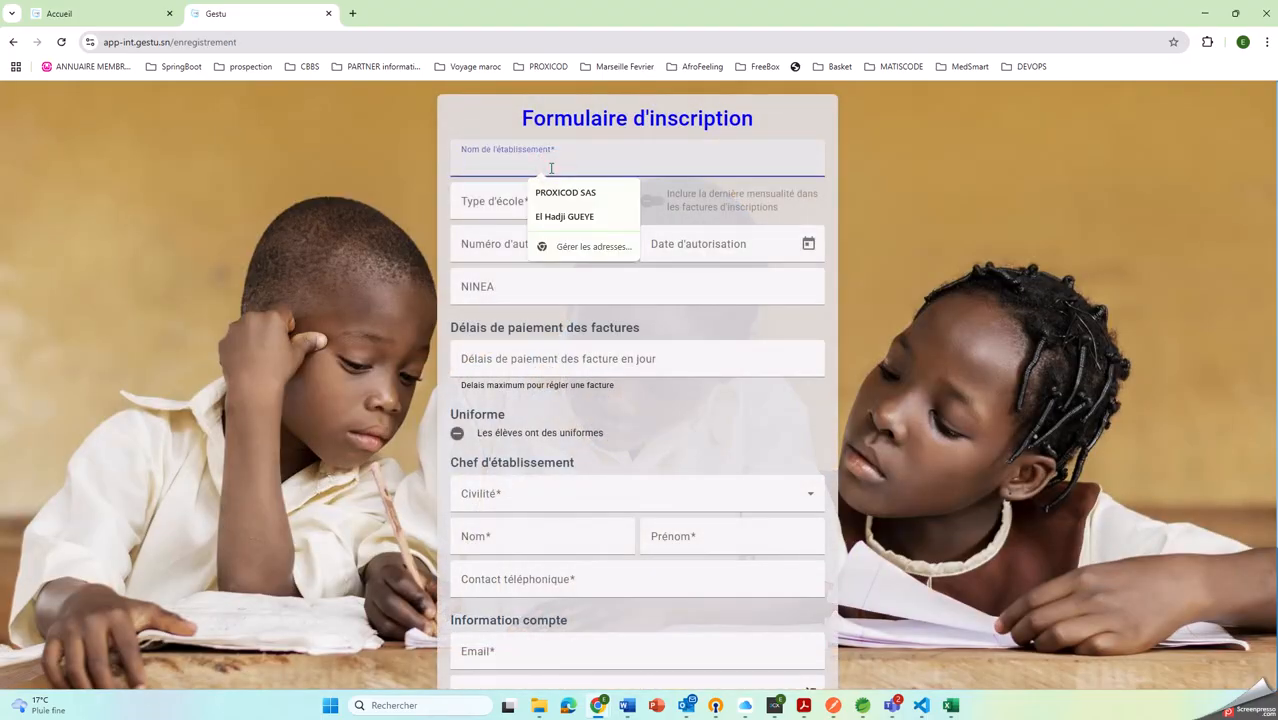
text(Ecole du )
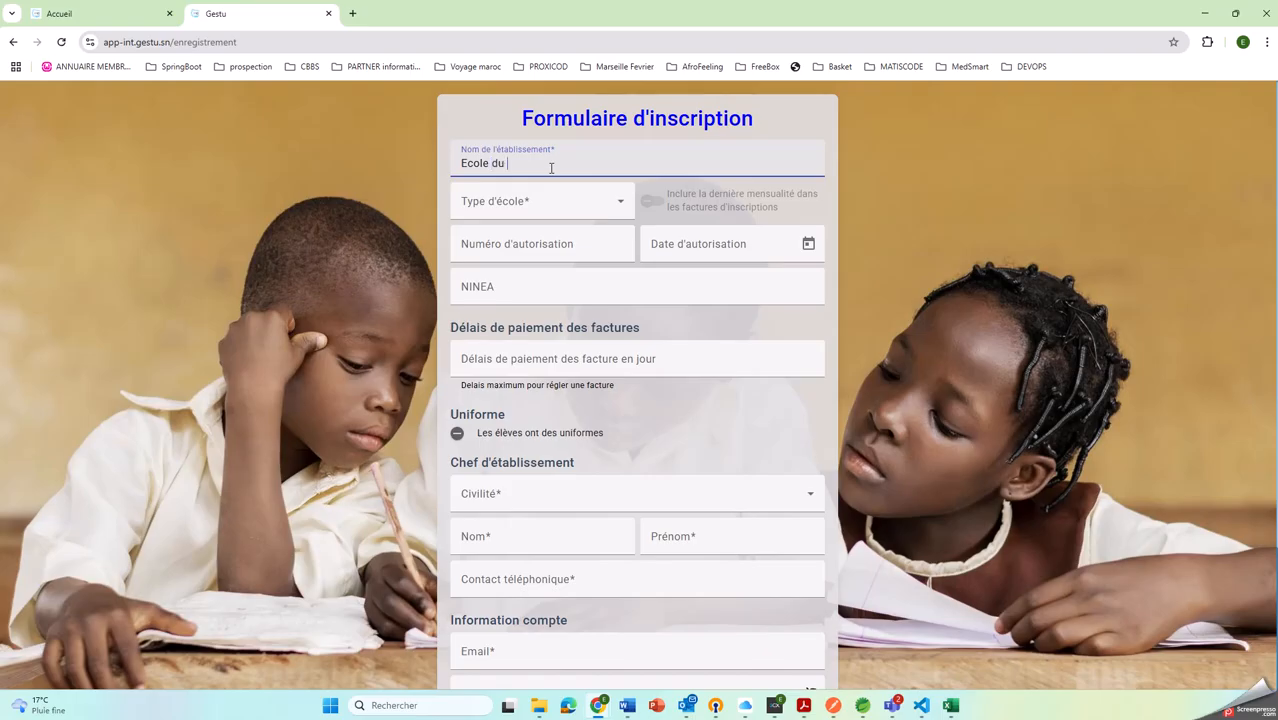
text(savoir 21/05/2025)
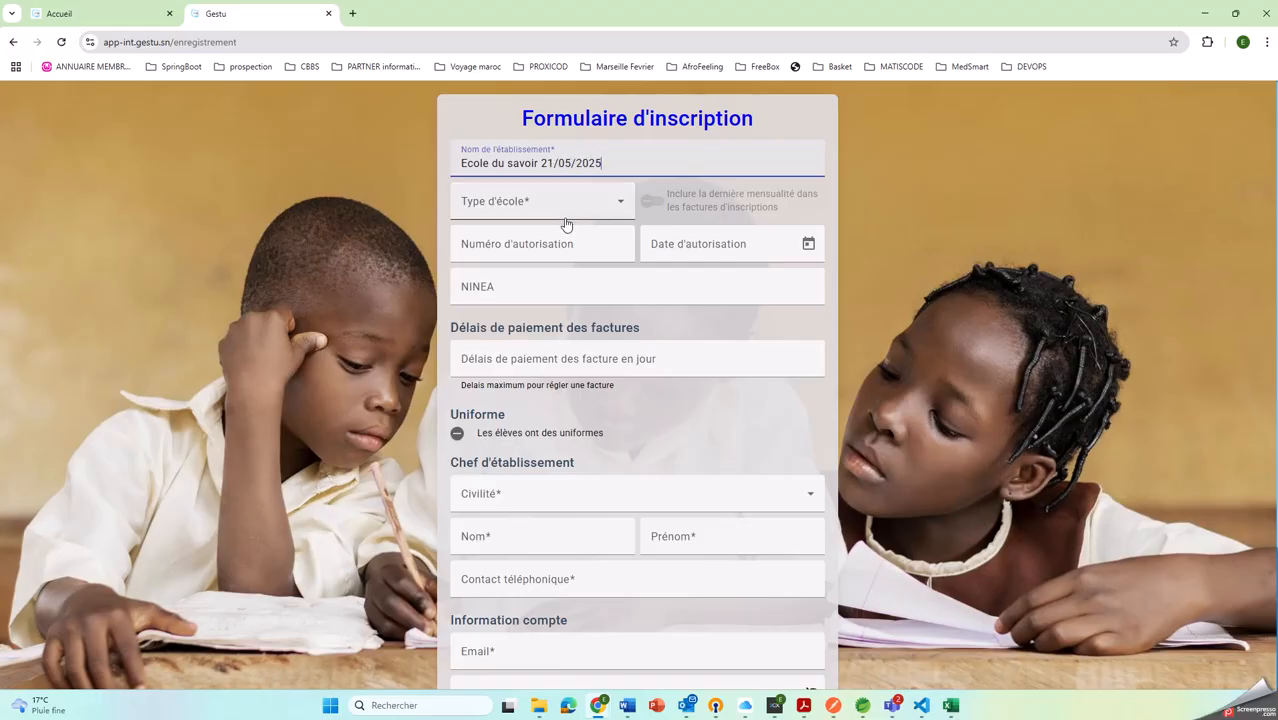
Choose Privée as the school type and fill in the authorization number, the authorization date 01/01/2006 and the NINEA number
click(565, 203)
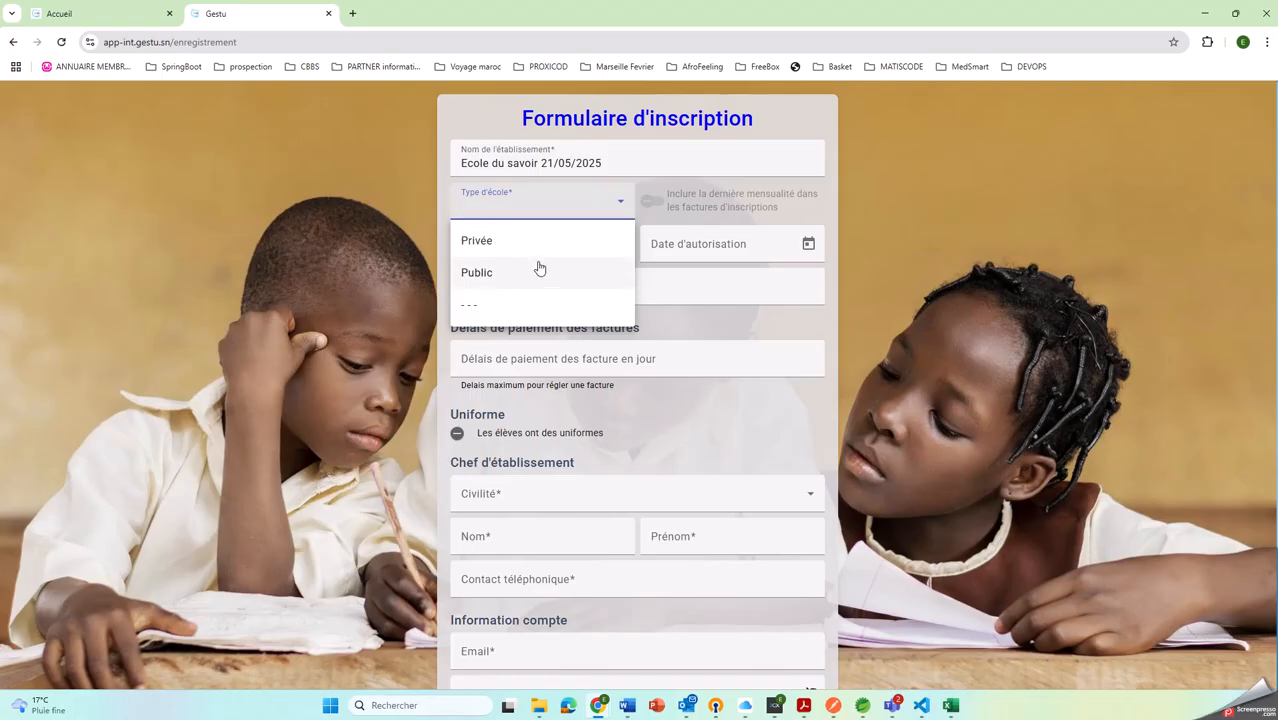
click(506, 243)
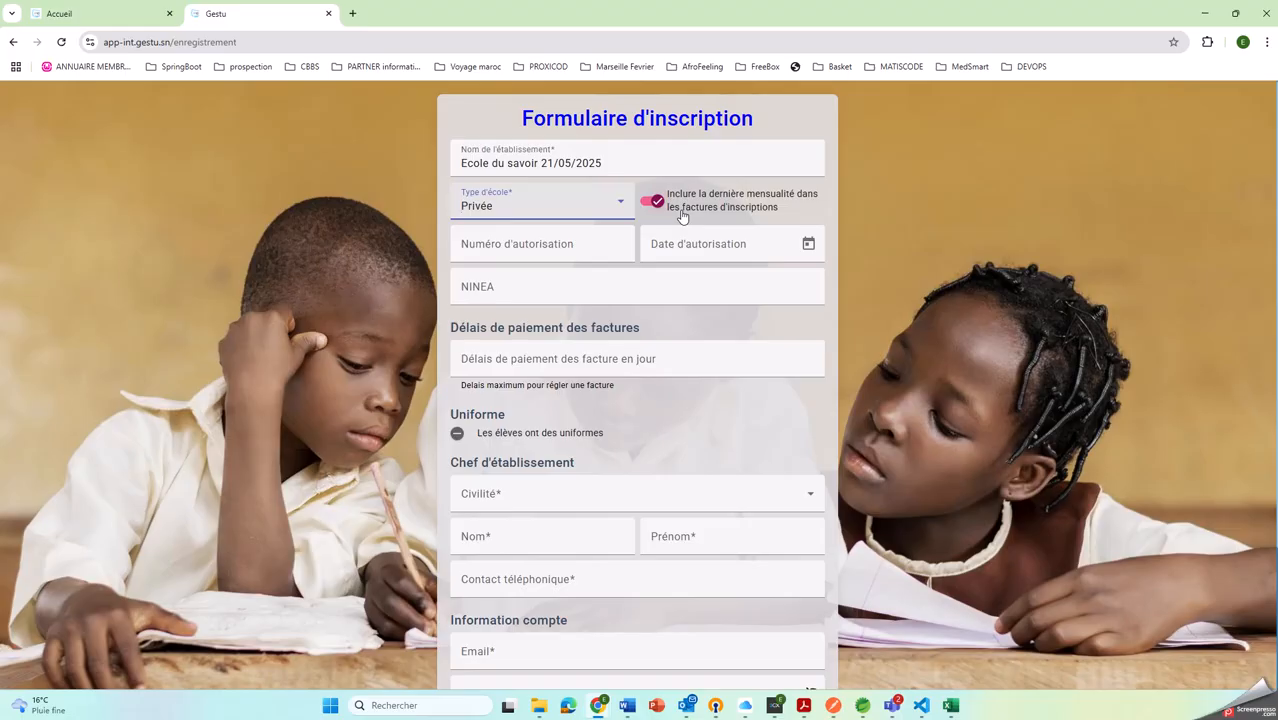
click(612, 245)
text(0987525)
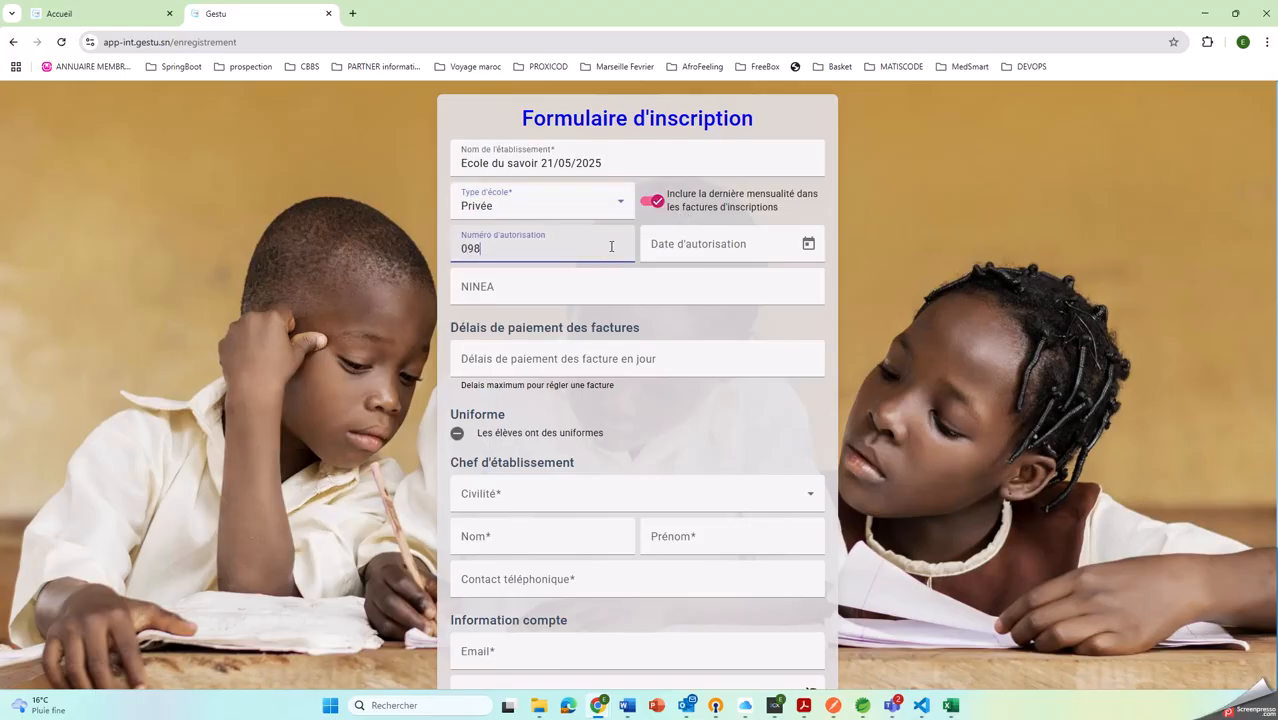
click(727, 249)
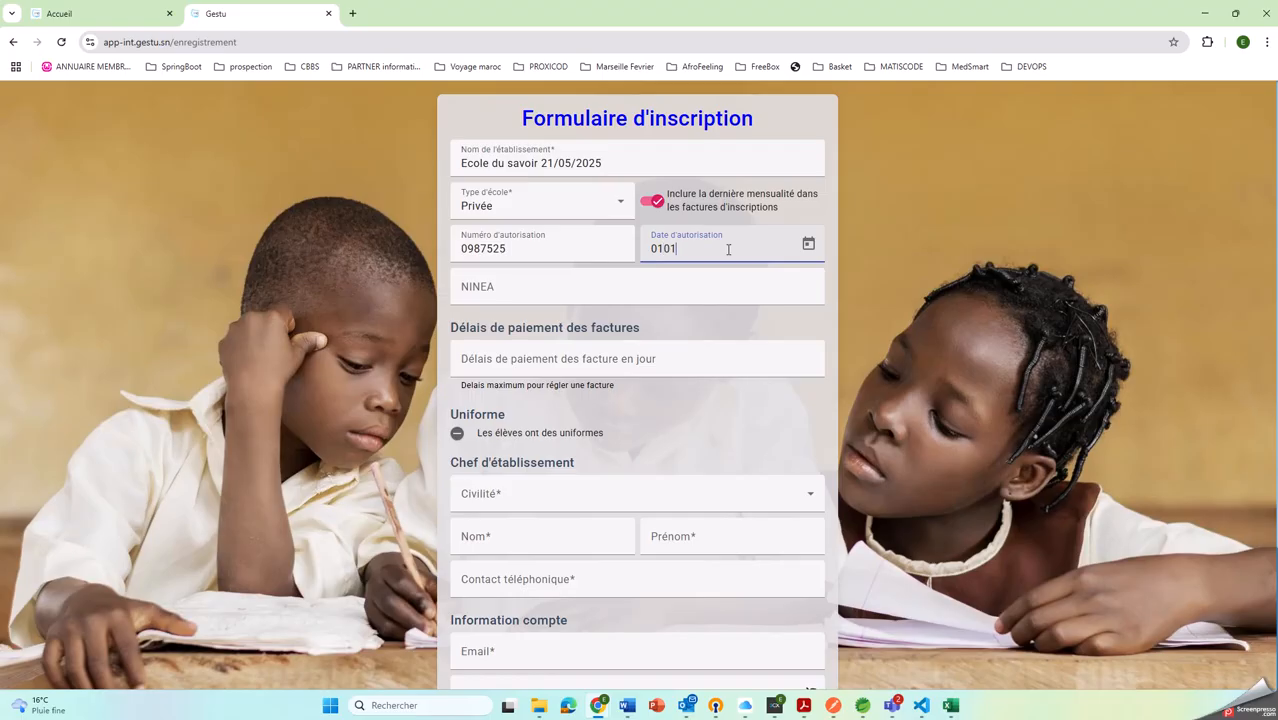
text(0101202)
click(541, 289)
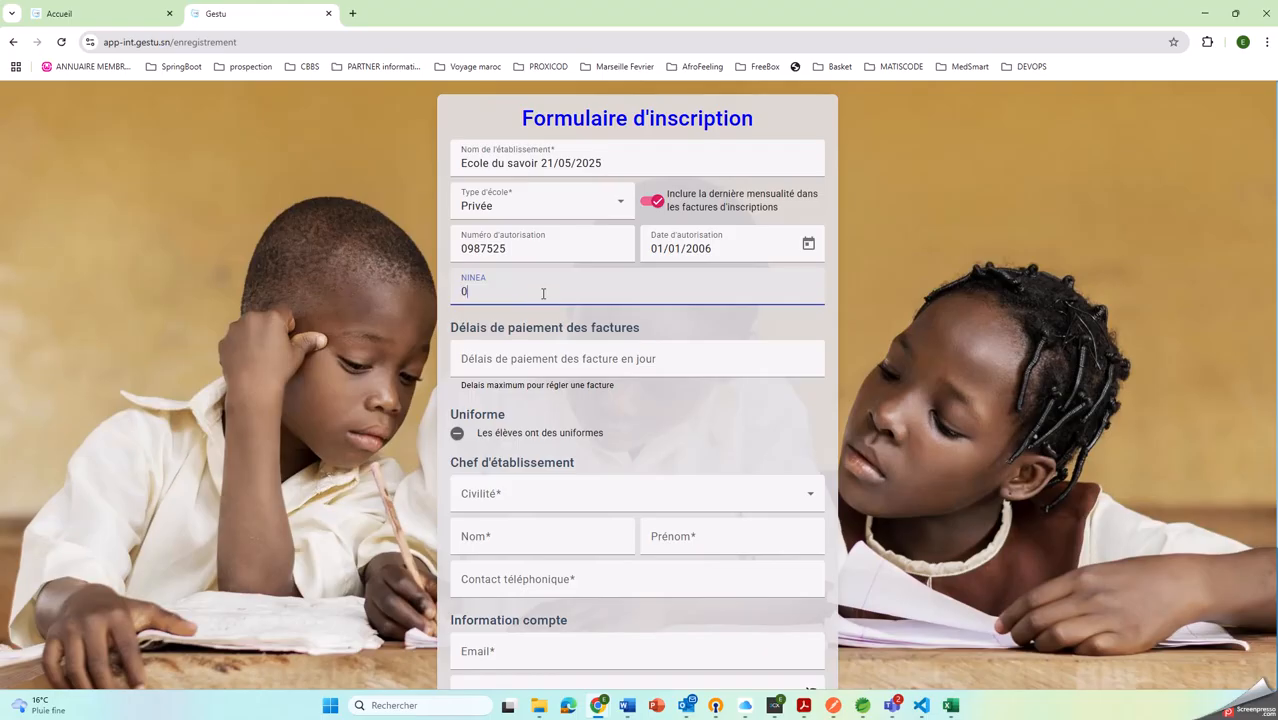
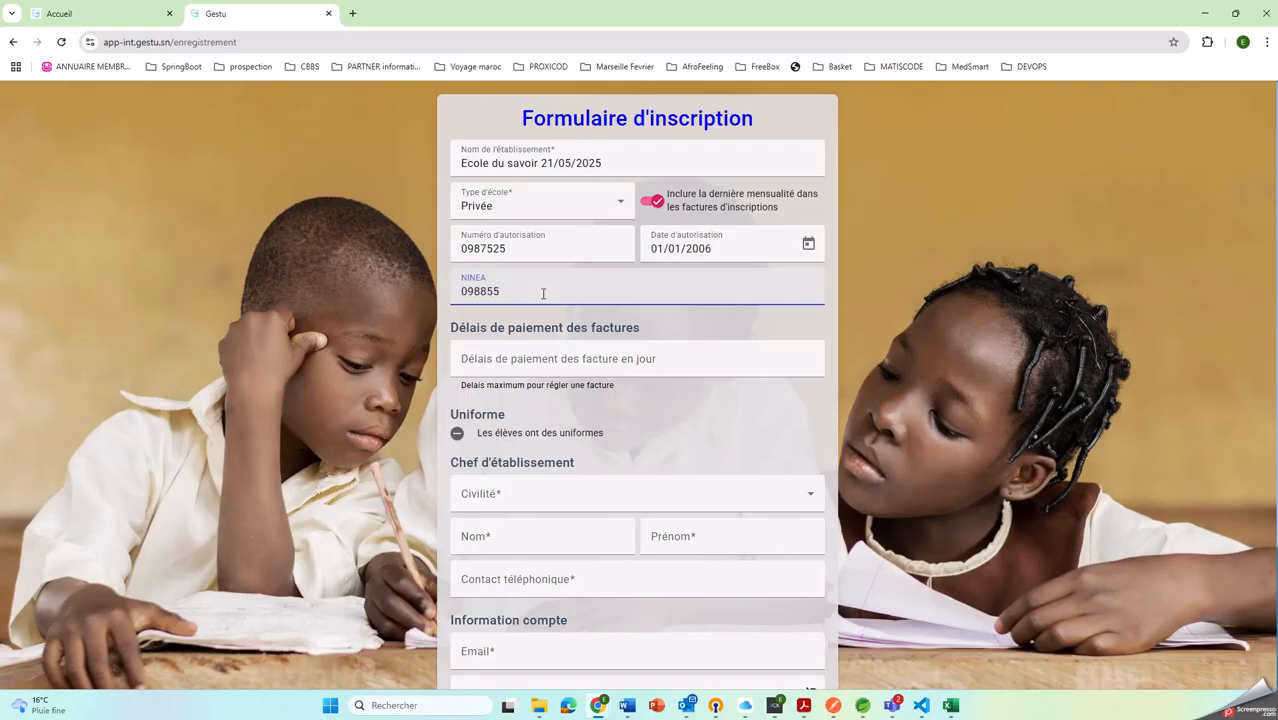
Set the invoice payment delay to 10 days and enable the option that students have uniforms
click(575, 358)
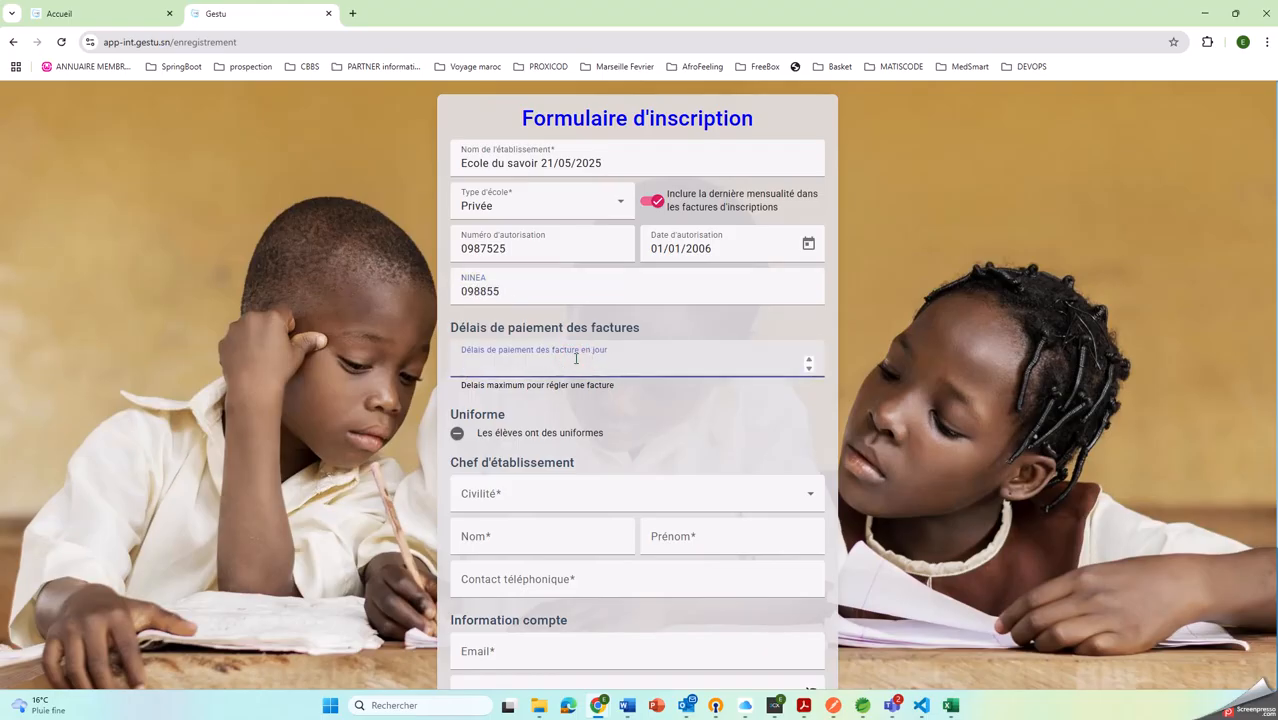
text(10)
click(460, 432)
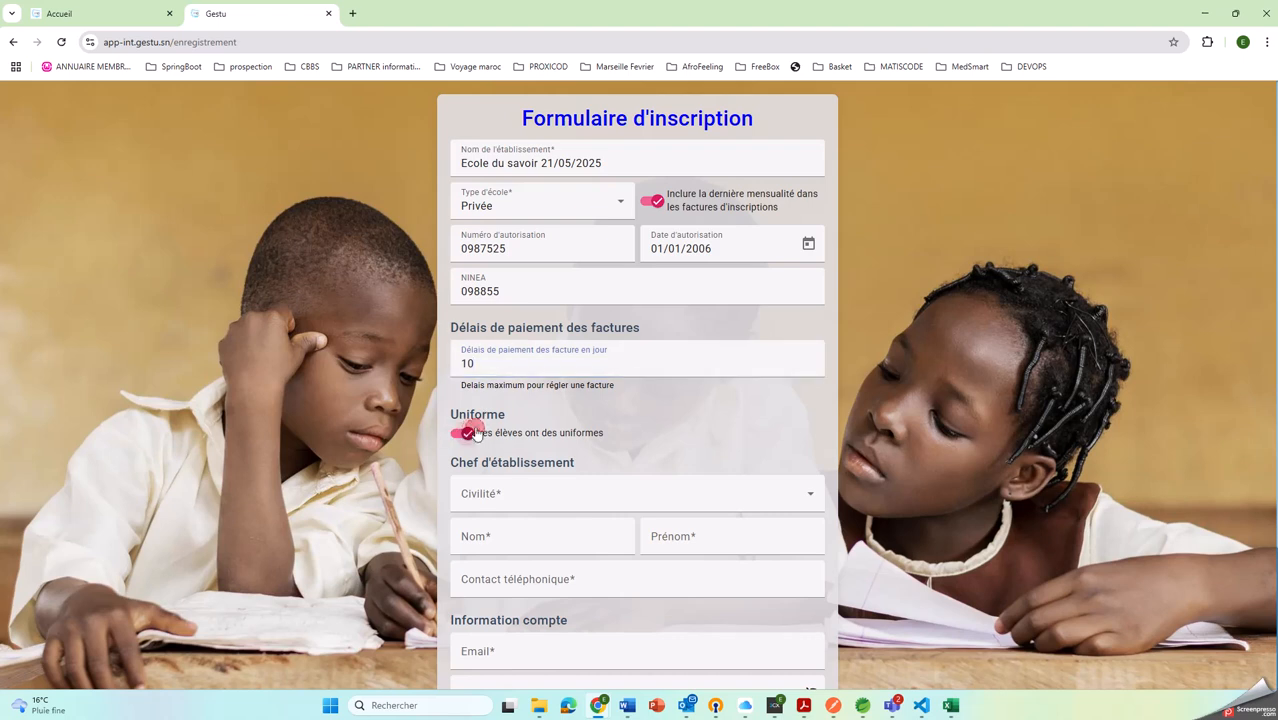
Fill in the school head's details with the title Monsieur, last name, first name and phone number, and go to the account e-mail field
click(522, 500)
click(510, 537)
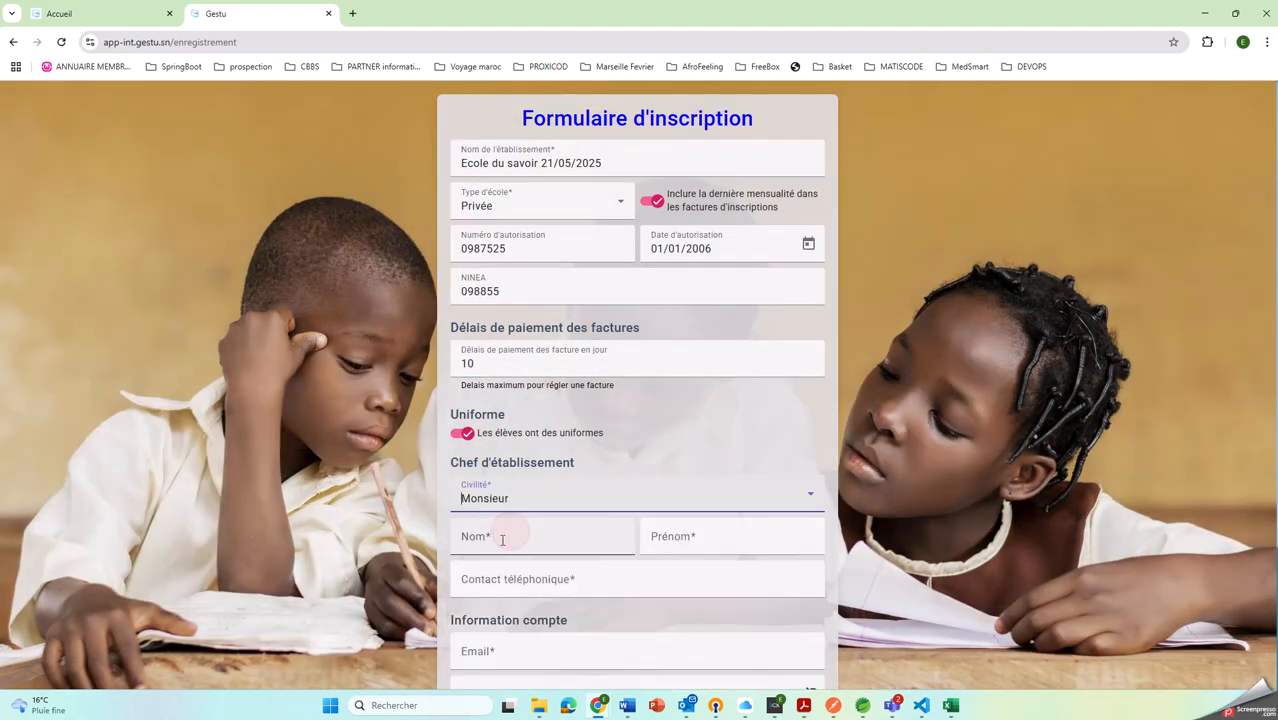
click(499, 540)
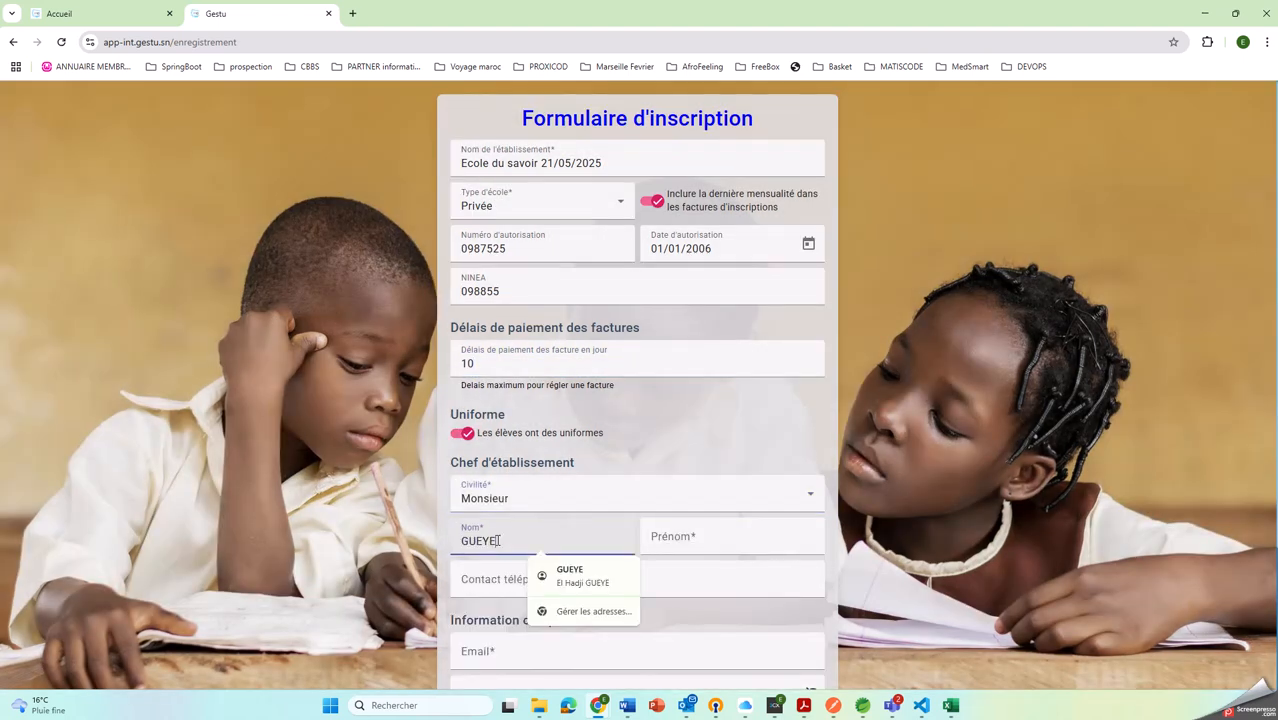
key(Tab)
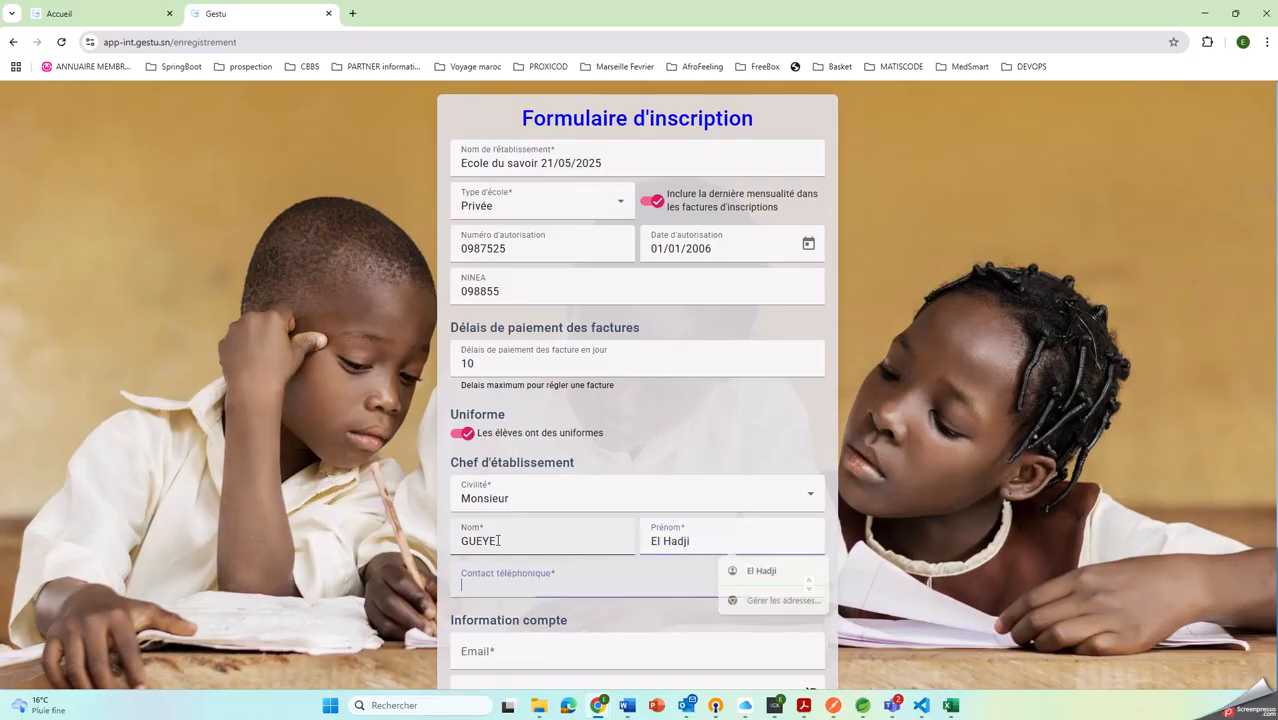
key(Tab)
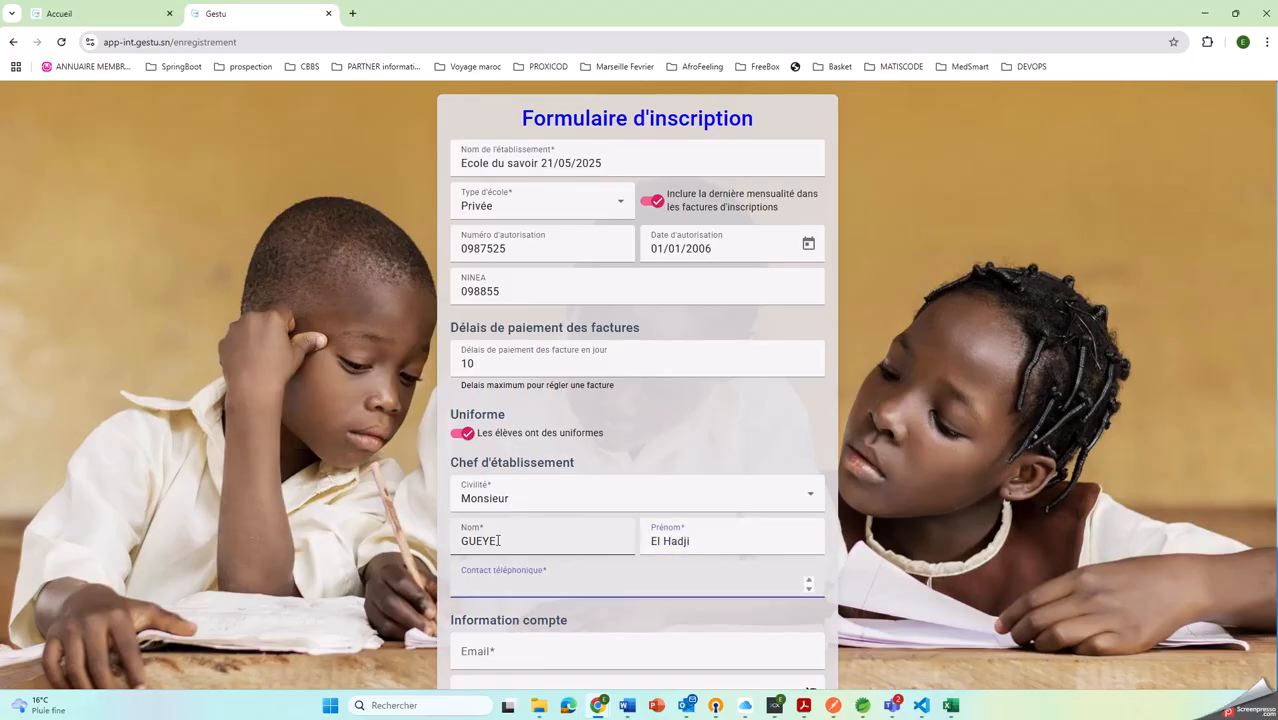
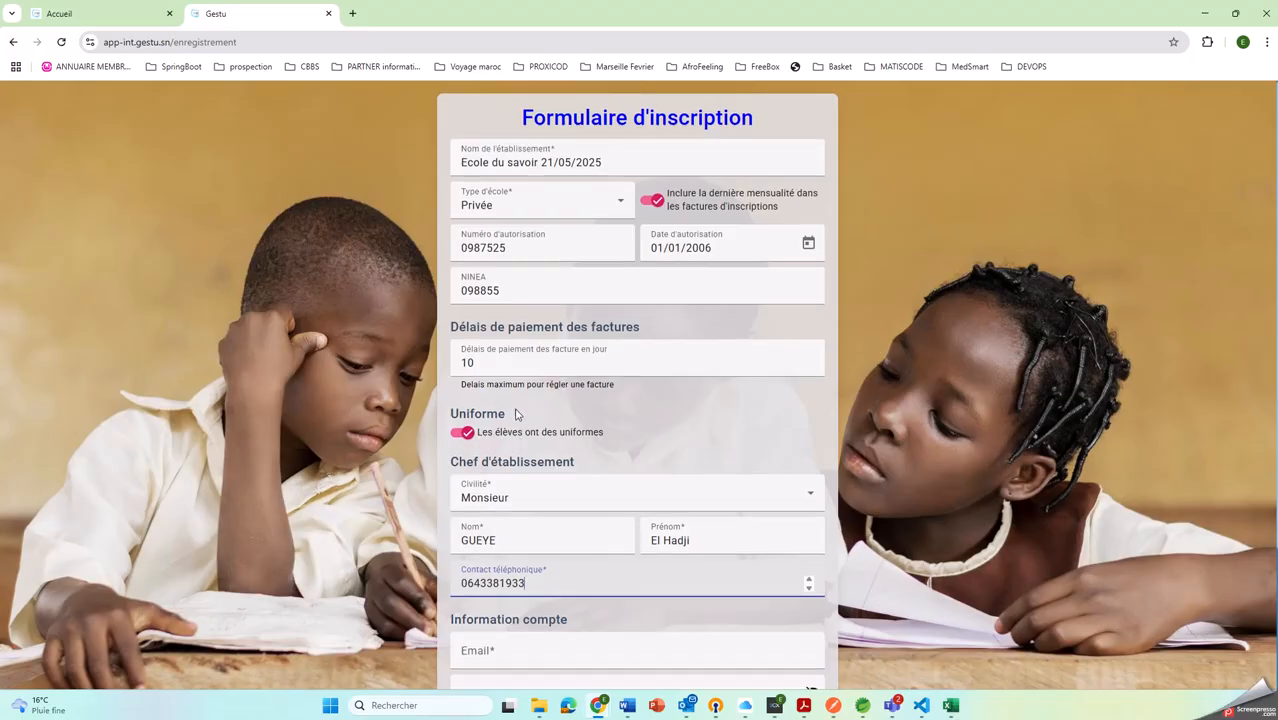
scroll(516, 414, down, 2)
click(541, 517)
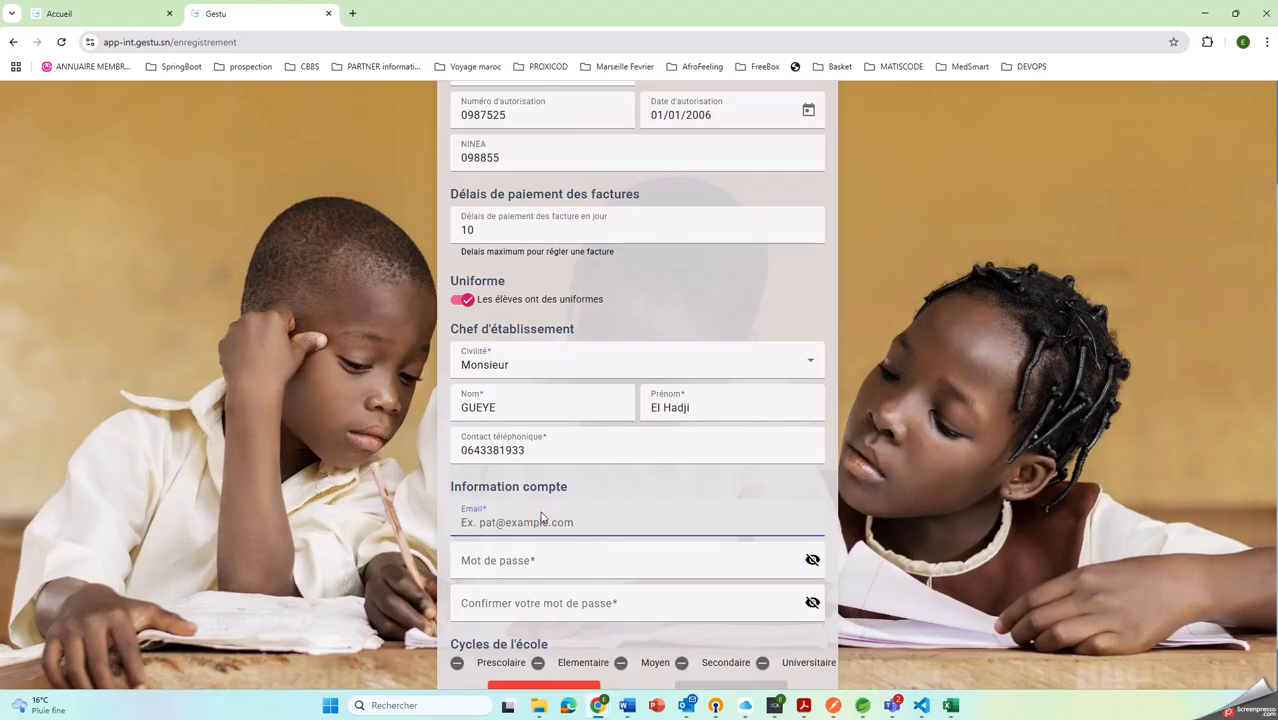
text(e.)
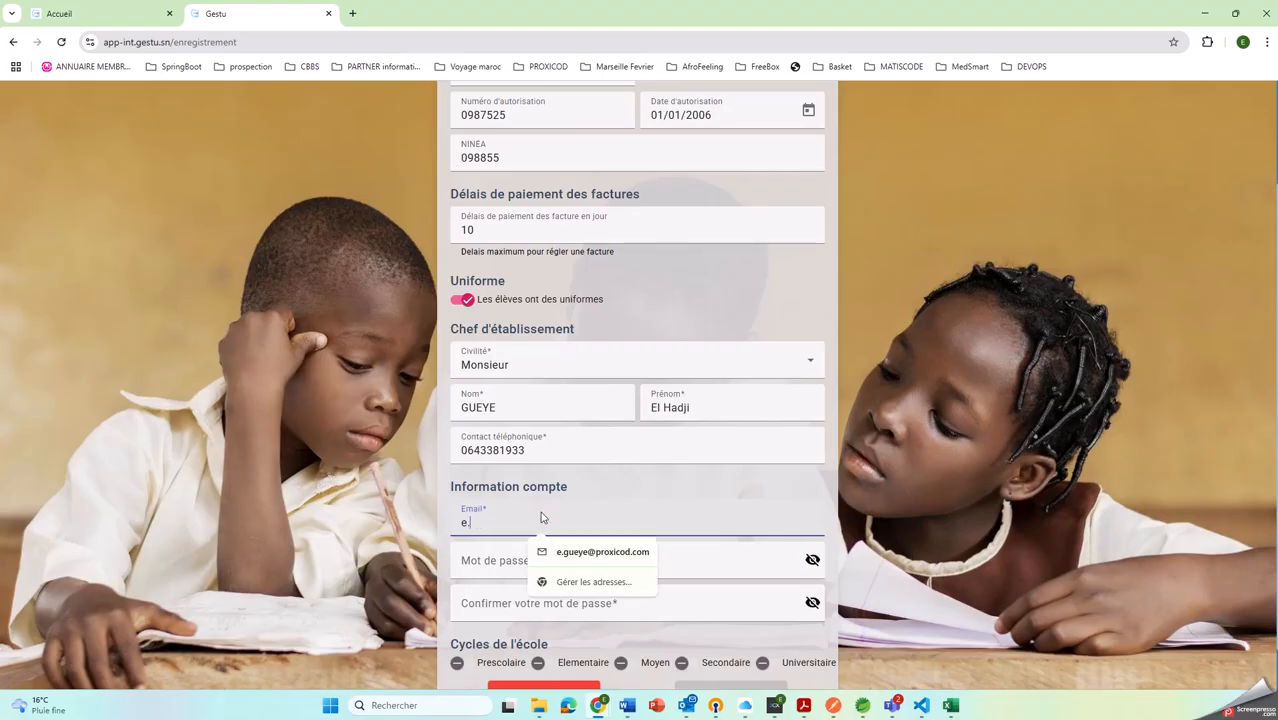
text(gueye)
key(BackSpace)
key(BackSpace)
key(BackSpace)
key(BackSpace)
key(BackSpace)
key(BackSpace)
key(BackSpace)
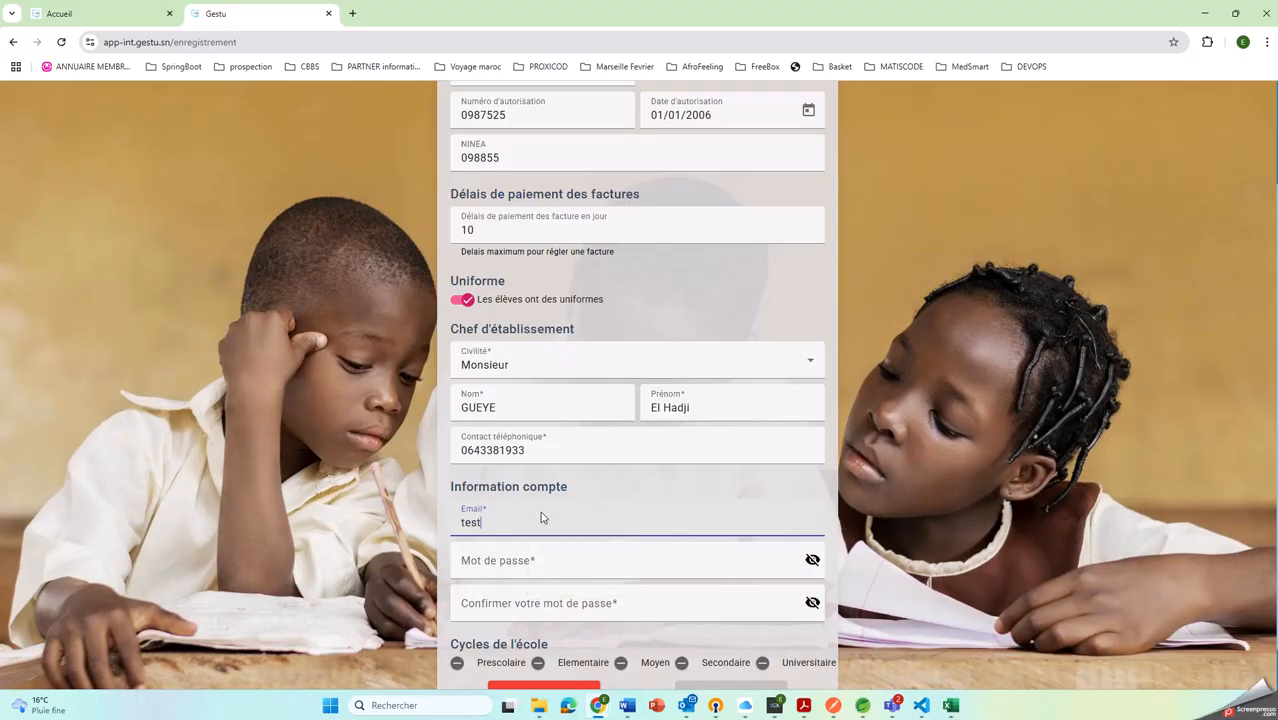
Enter the account's e-mail address in the account information section
key(Tab)
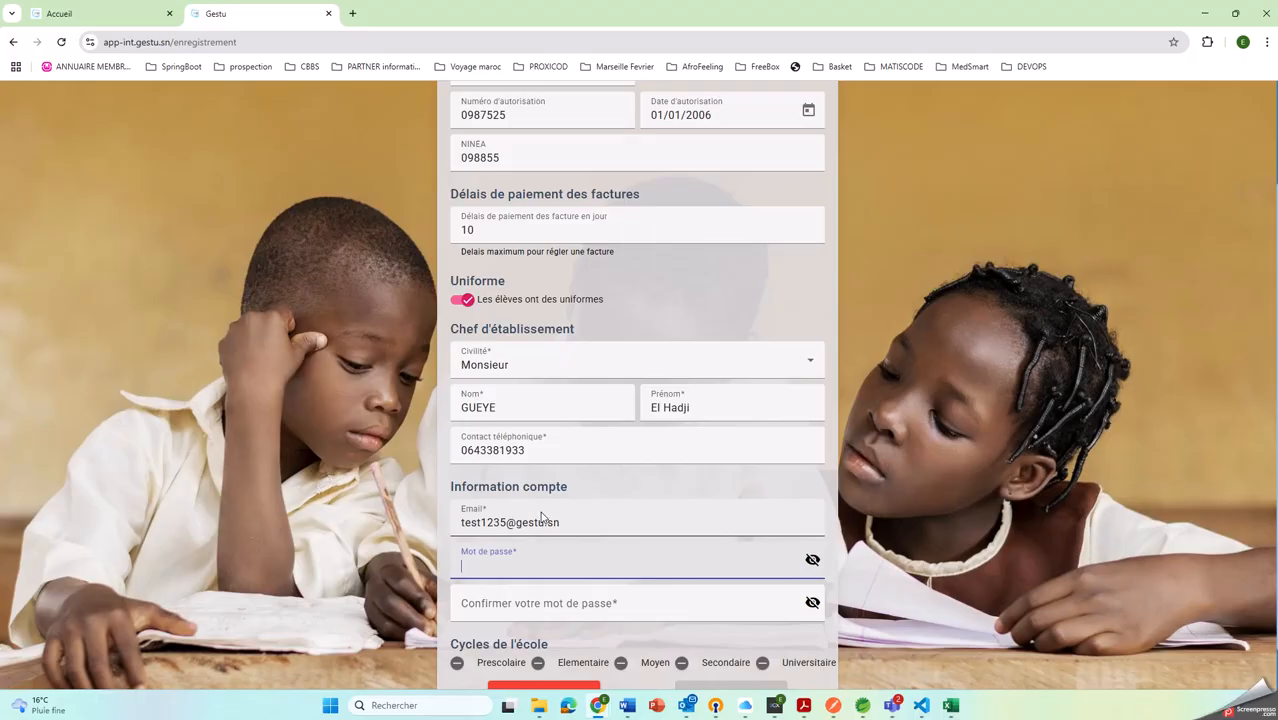
Enter the account password and repeat it in the confirmation field
text(•••••)
key(Tab)
key(Tab)
text(•••)
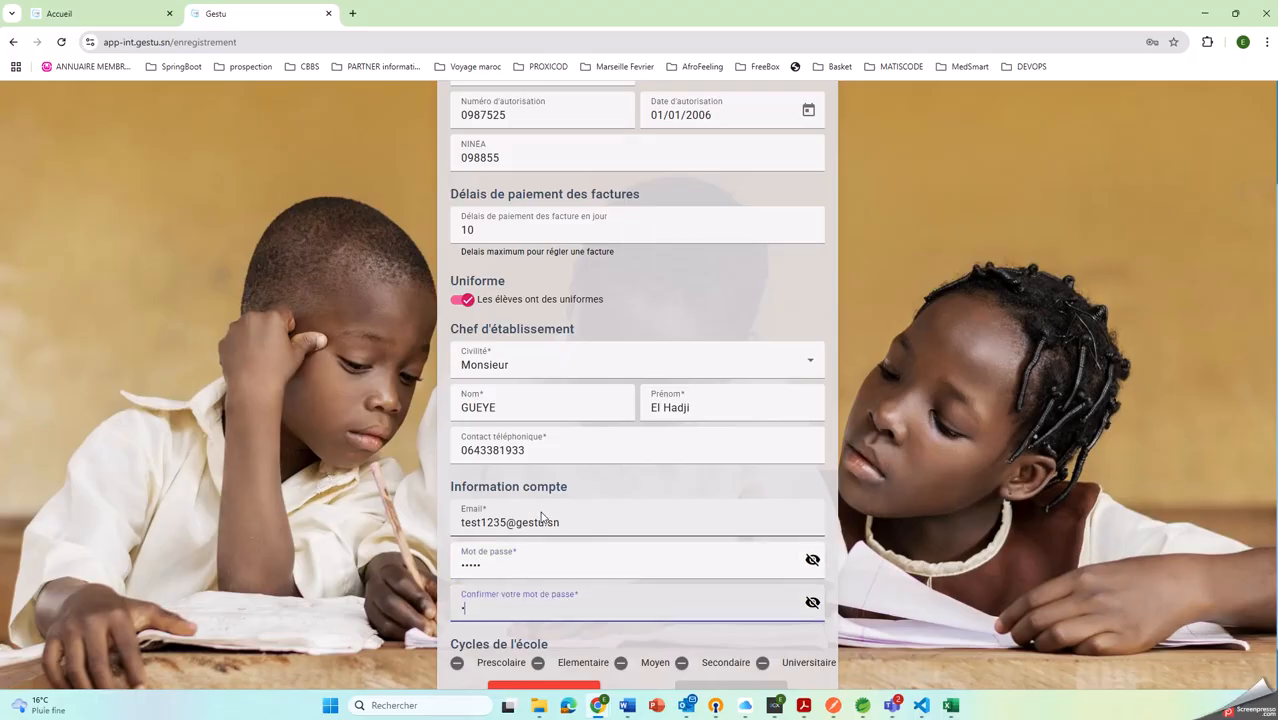
text(••)
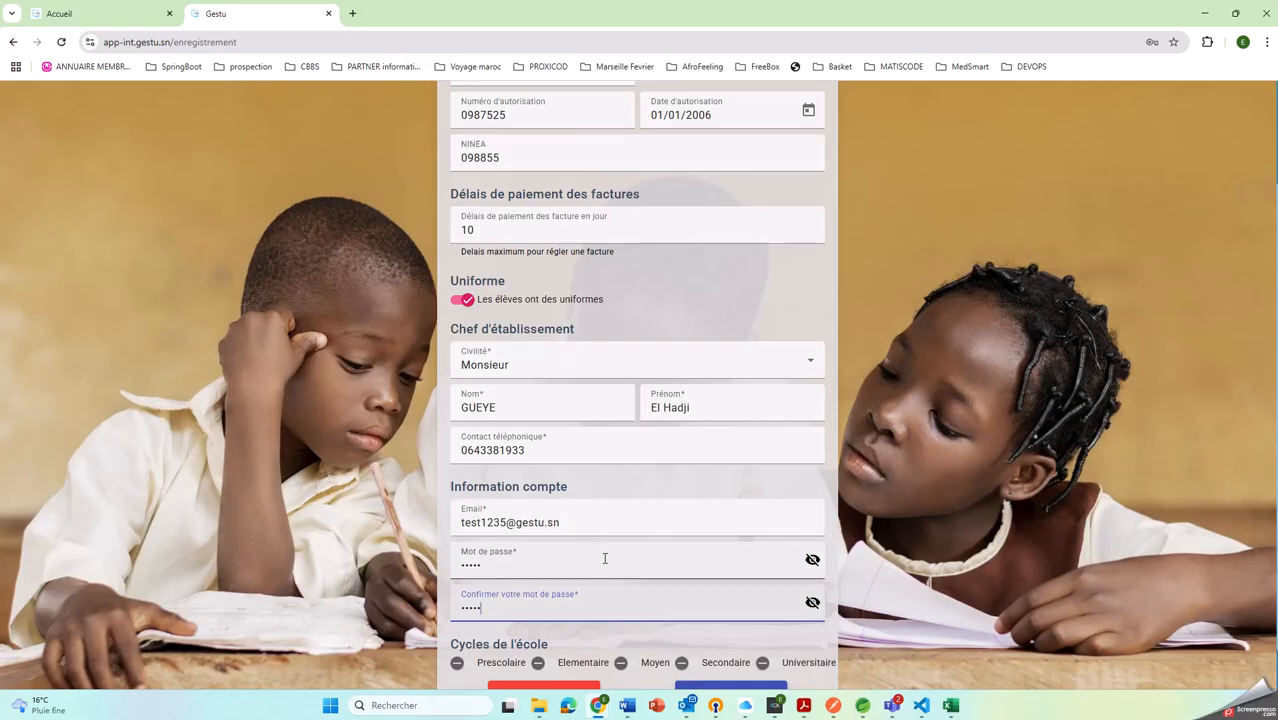
Enable the Elementaire and Moyen school cycles and submit the registration form
scroll(590, 550, down, 1)
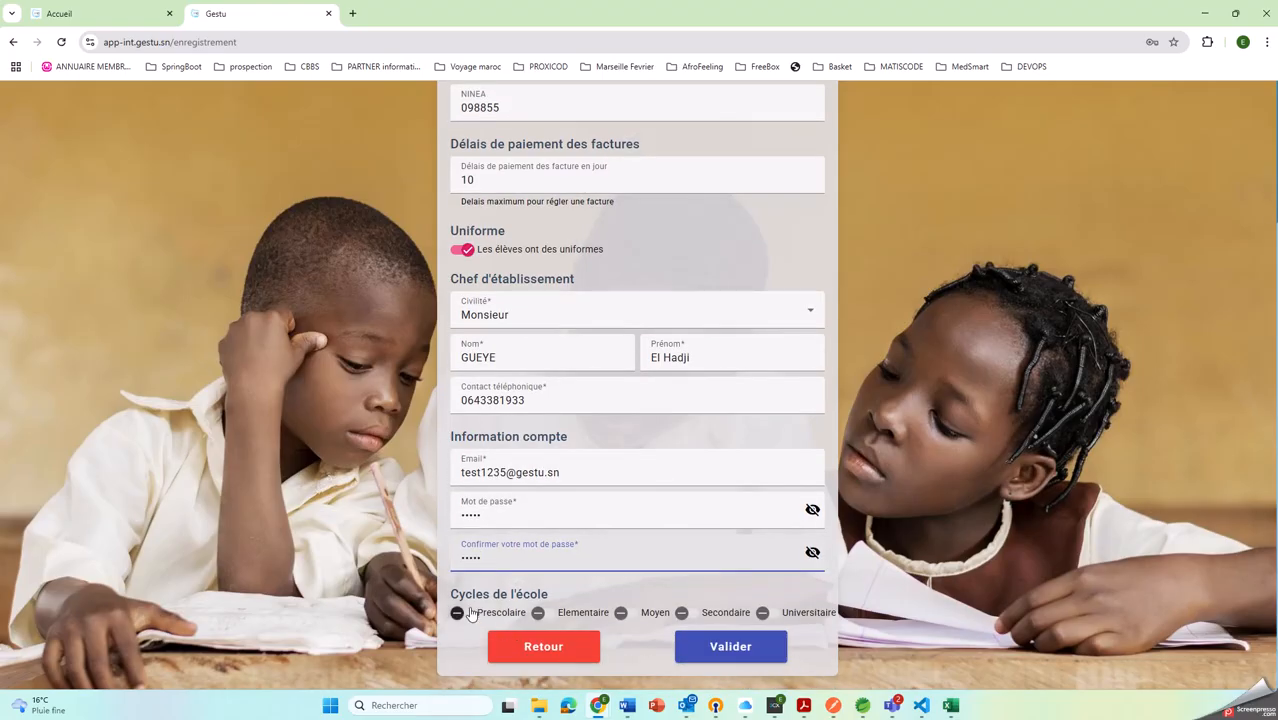
click(540, 614)
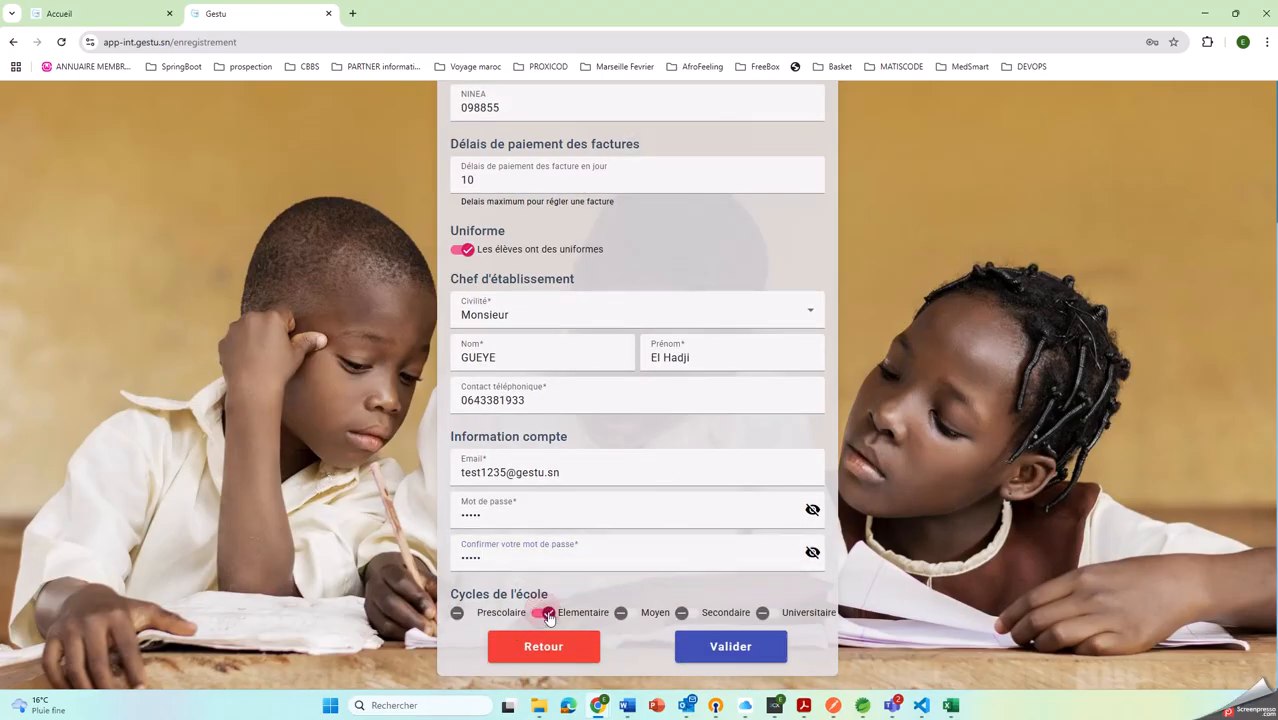
click(621, 615)
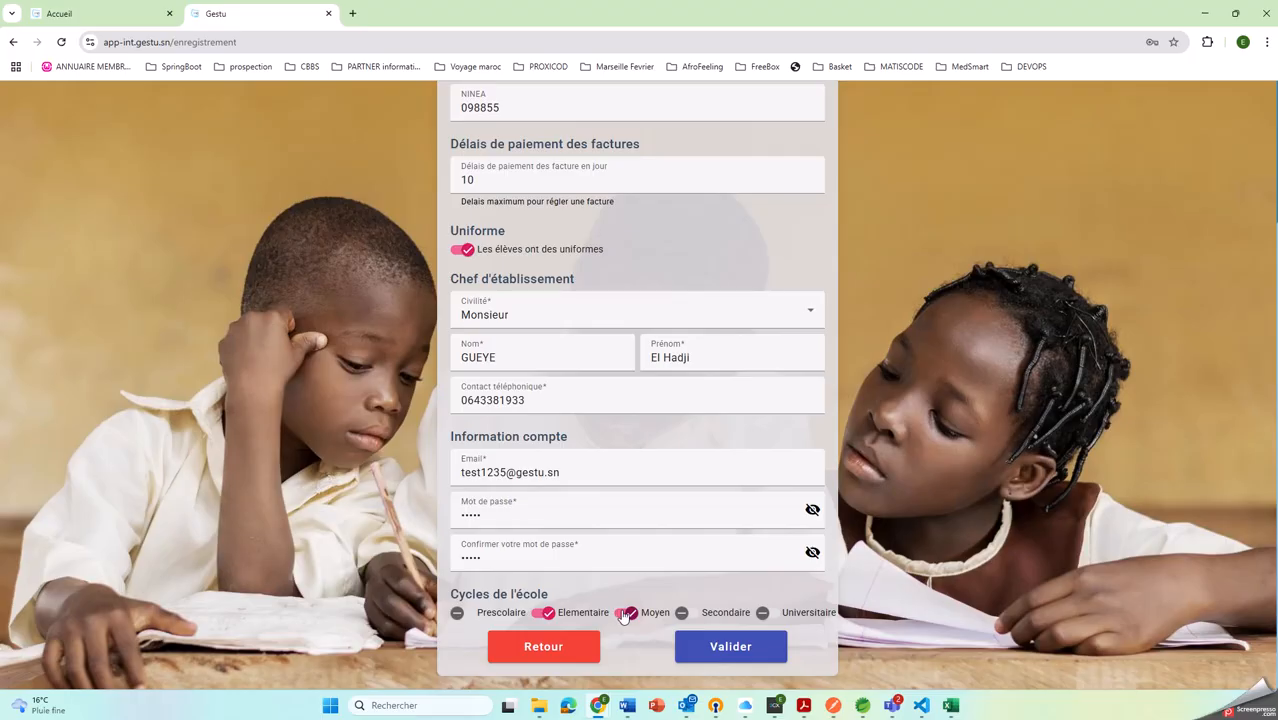
click(731, 648)
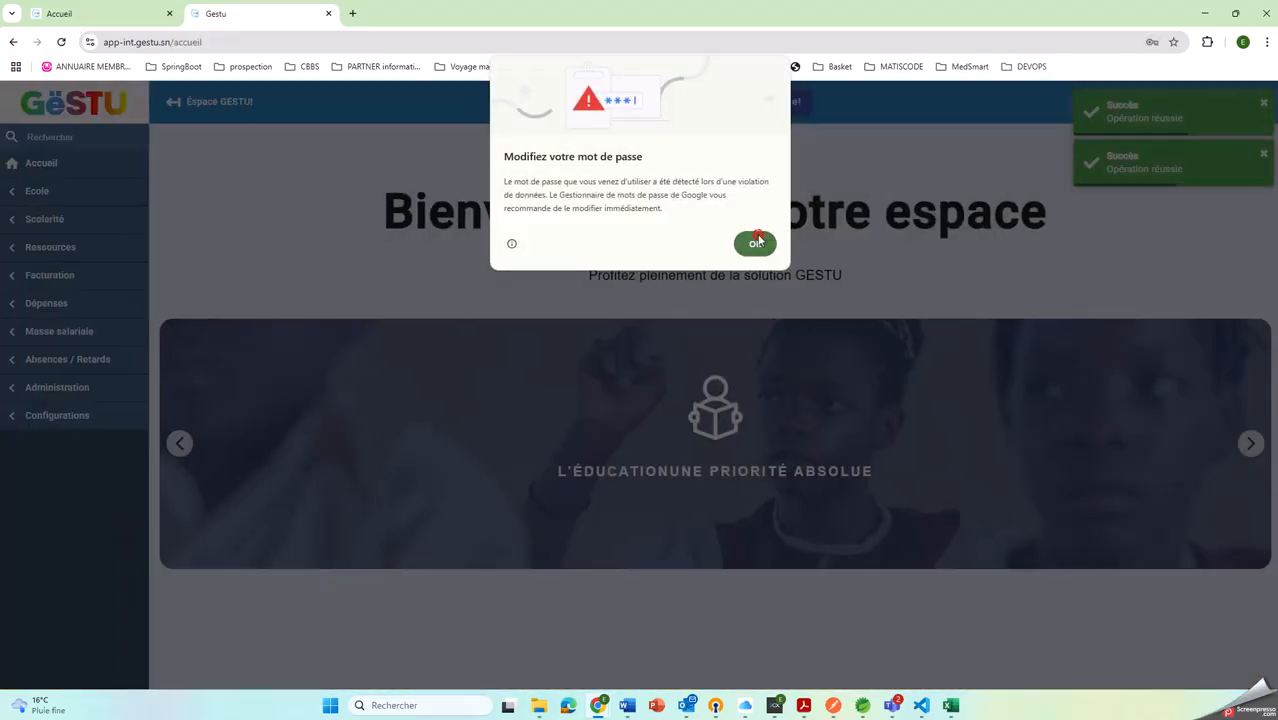
click(757, 241)
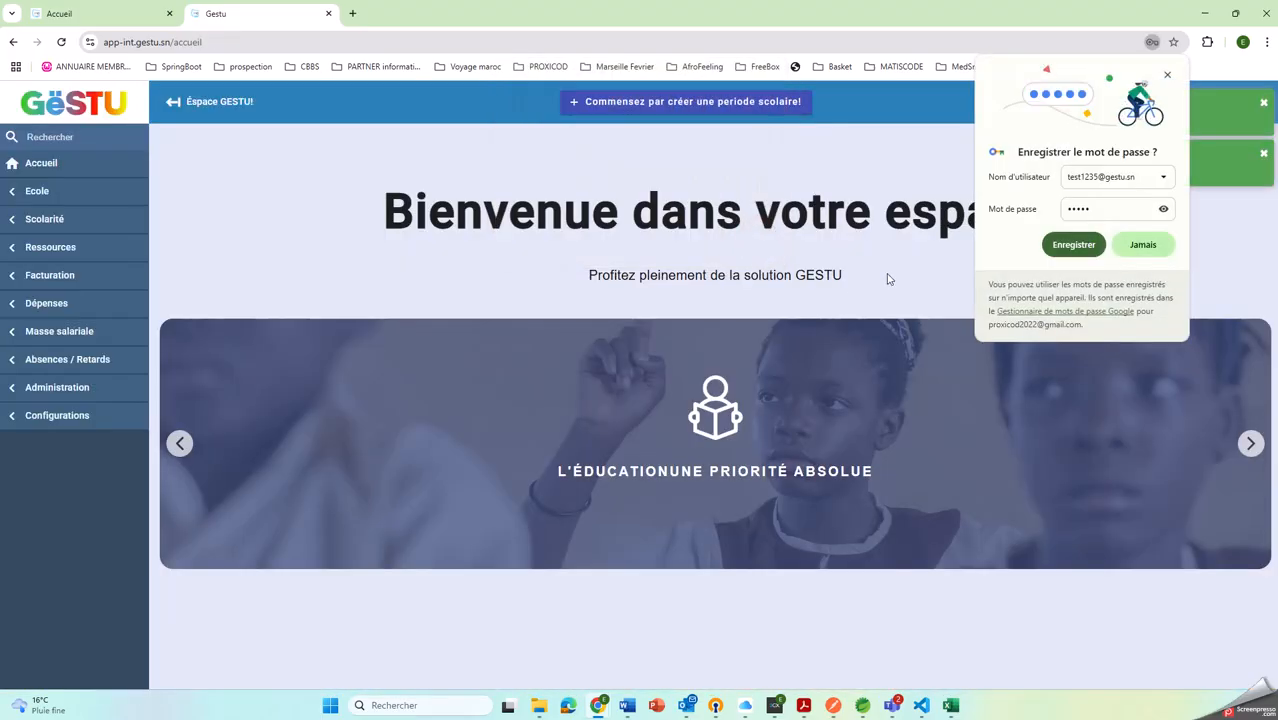
Dismiss the browser's offer to save the password and log out of the school's account
click(1170, 73)
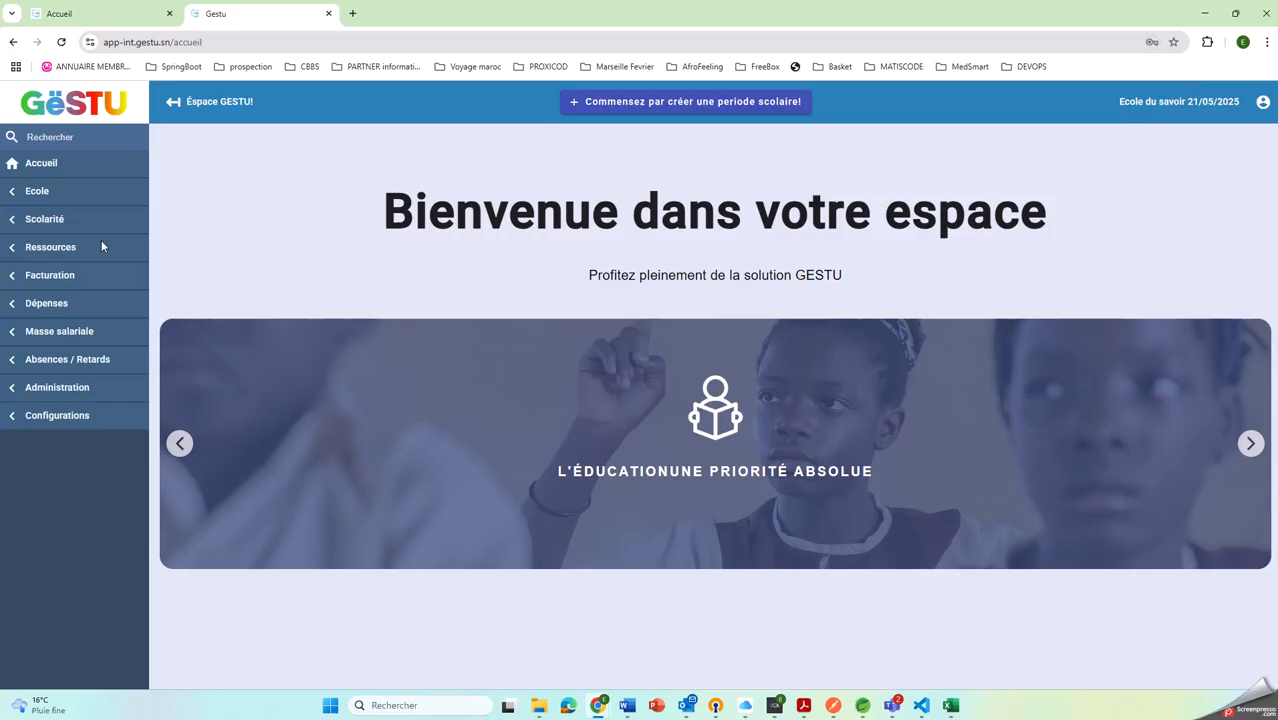
click(1262, 102)
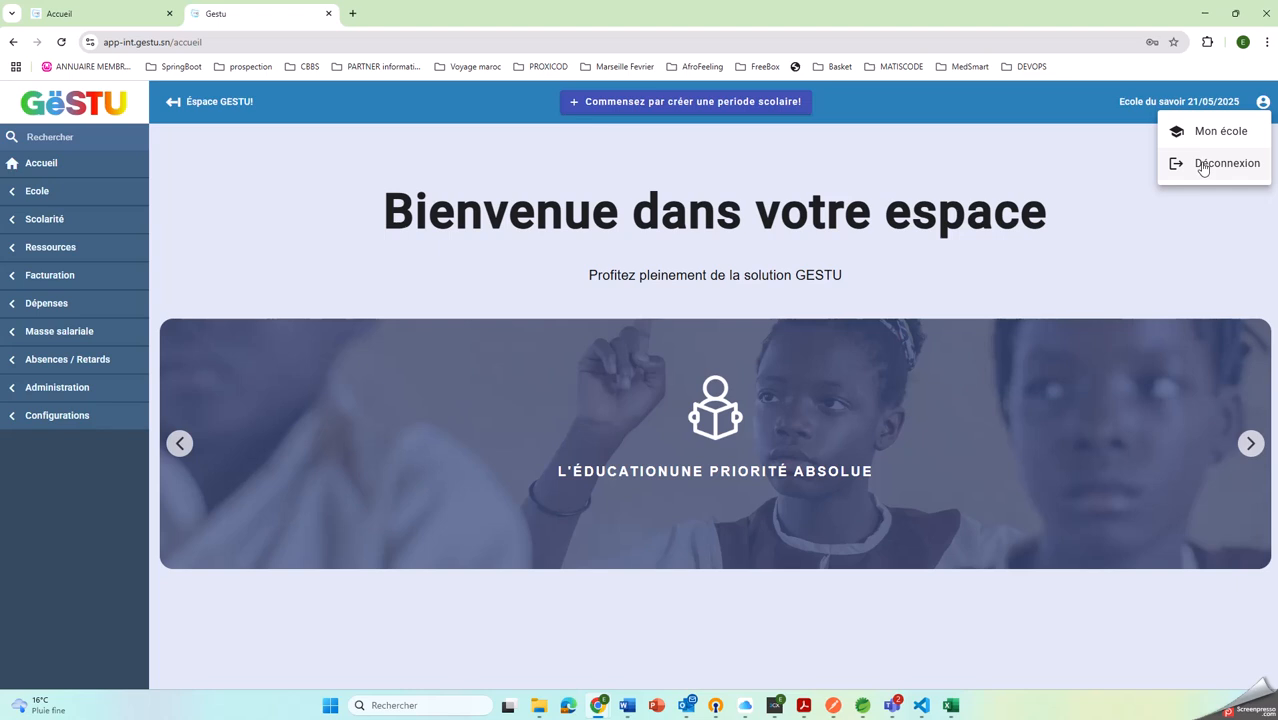
click(1203, 165)
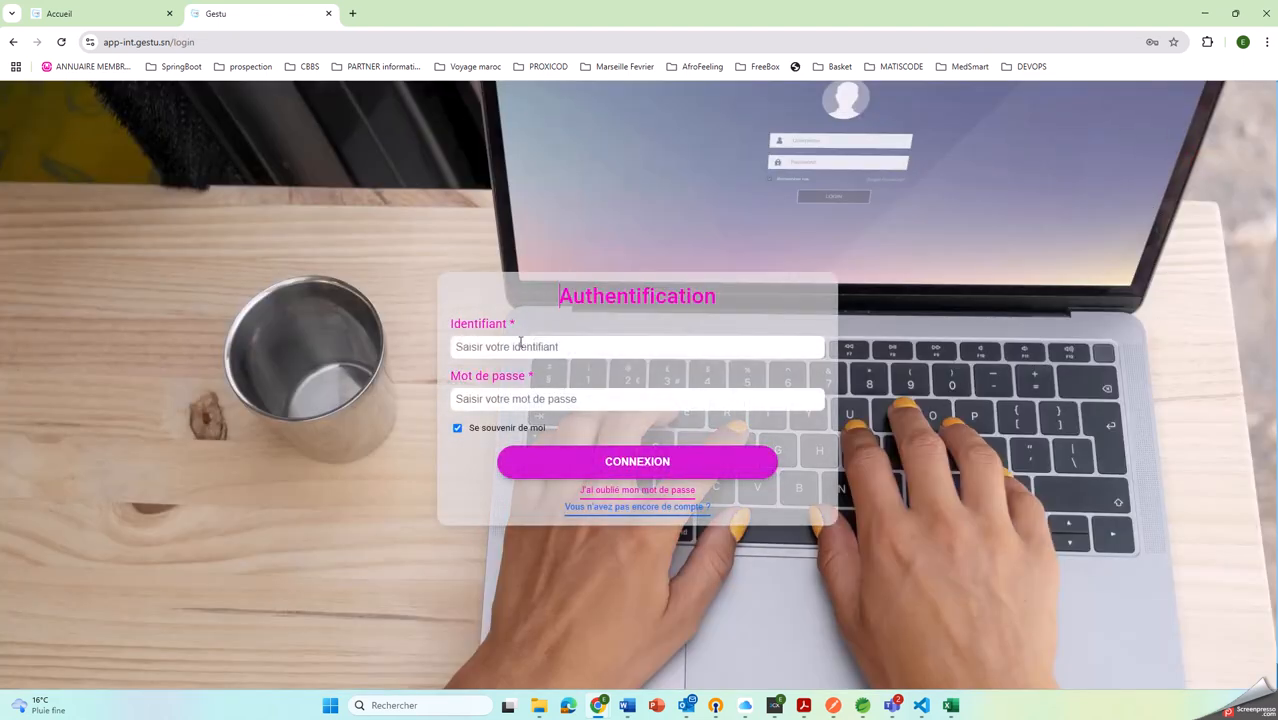
Sign in as admin with the account password
click(520, 346)
text(admin)
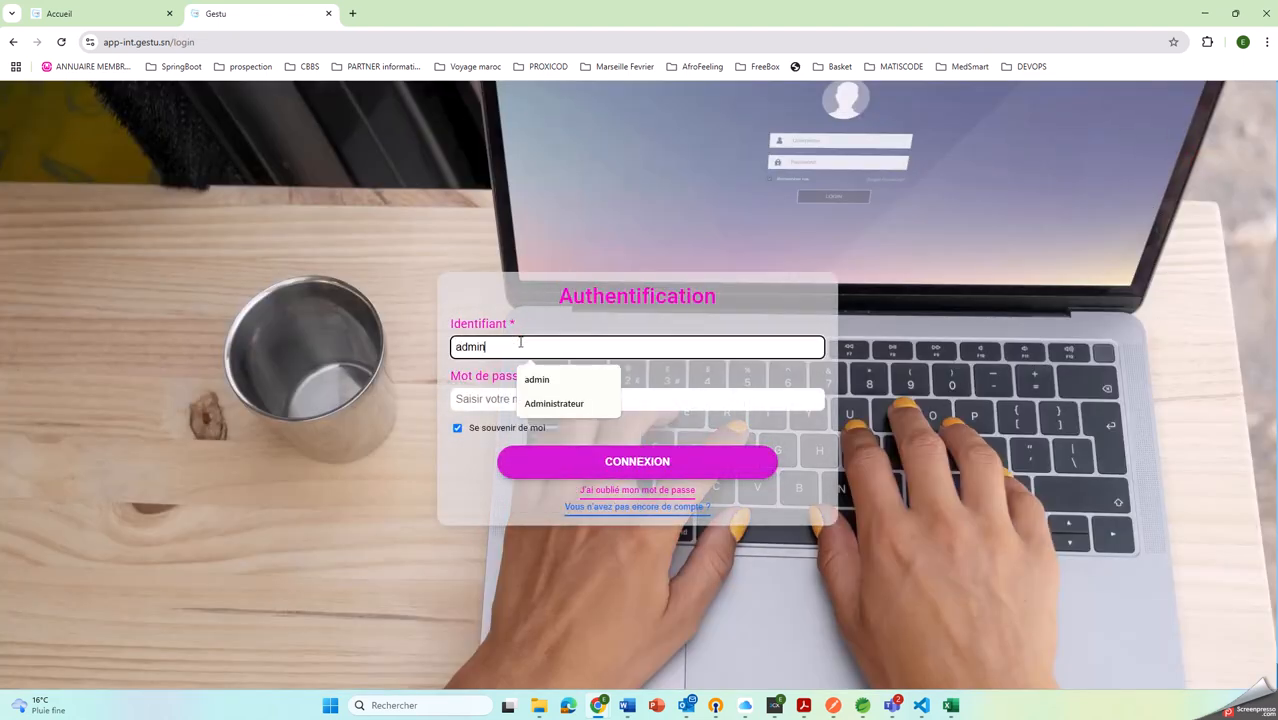
key(Tab)
text(a)
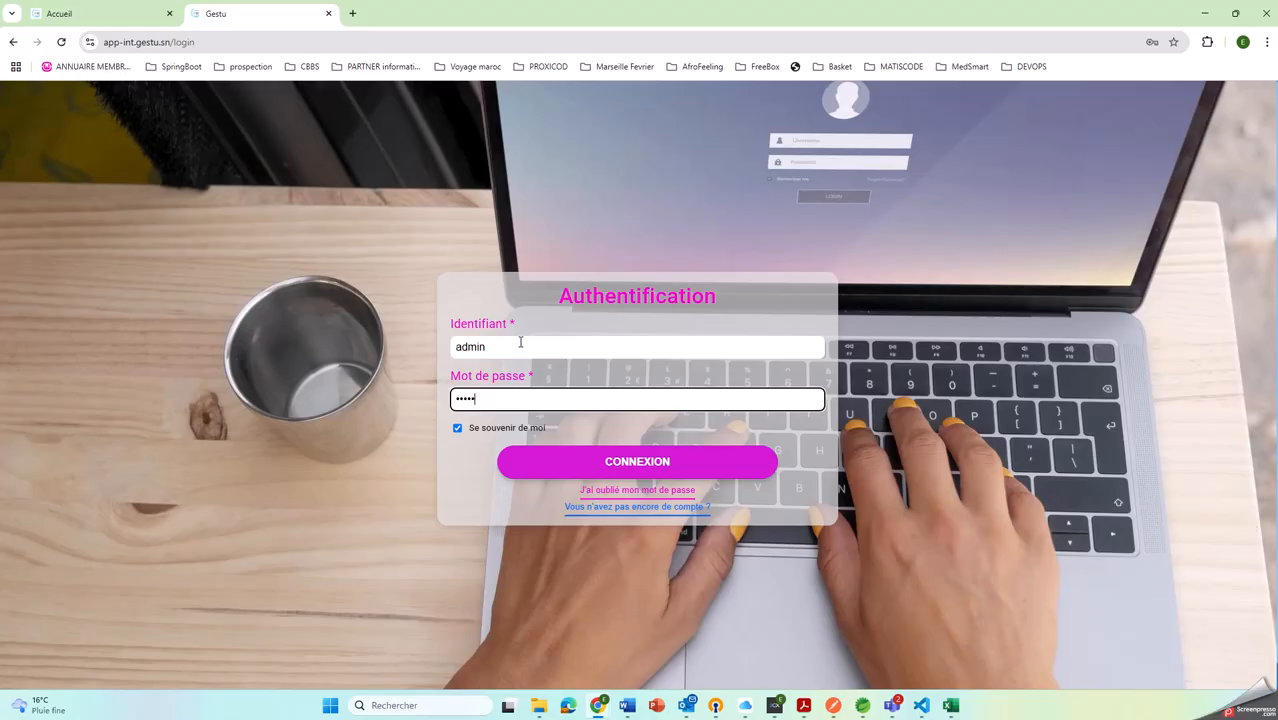
click(627, 462)
click(753, 250)
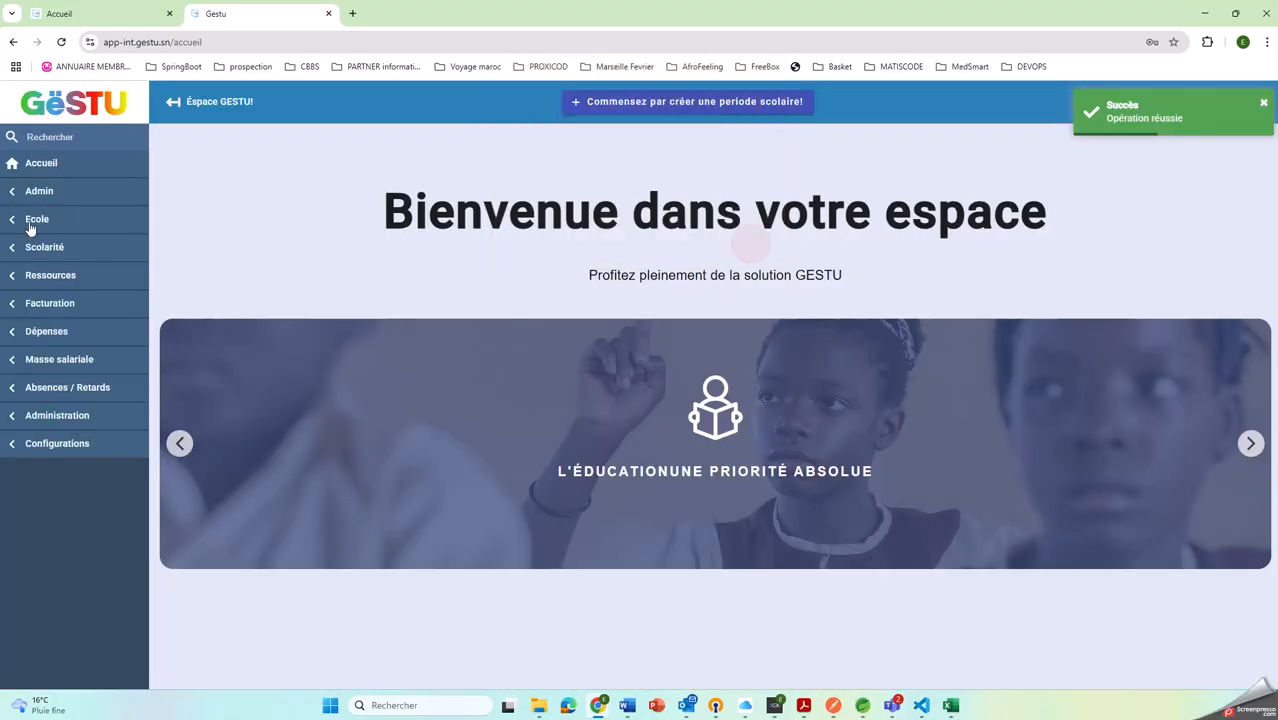
Open the admin list of schools, go to its last page, and select Ecole du savoir 21/05/2025 as the active school
click(38, 192)
click(42, 222)
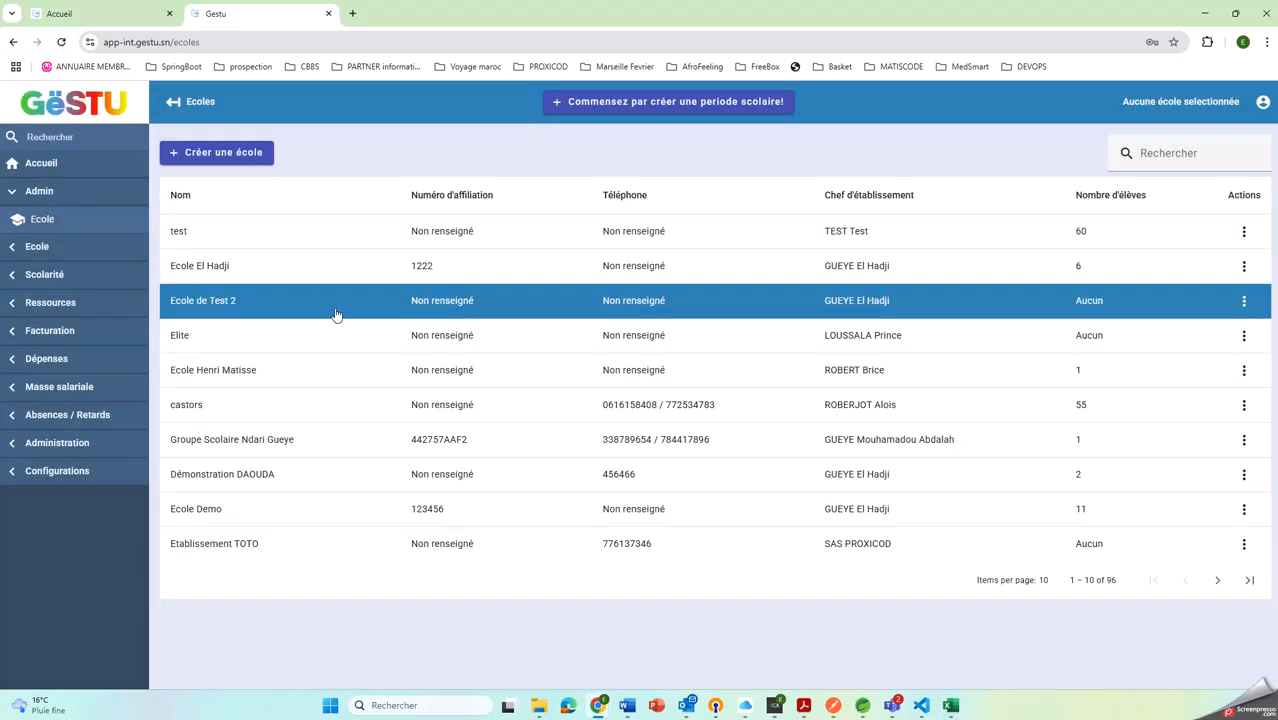
click(1246, 581)
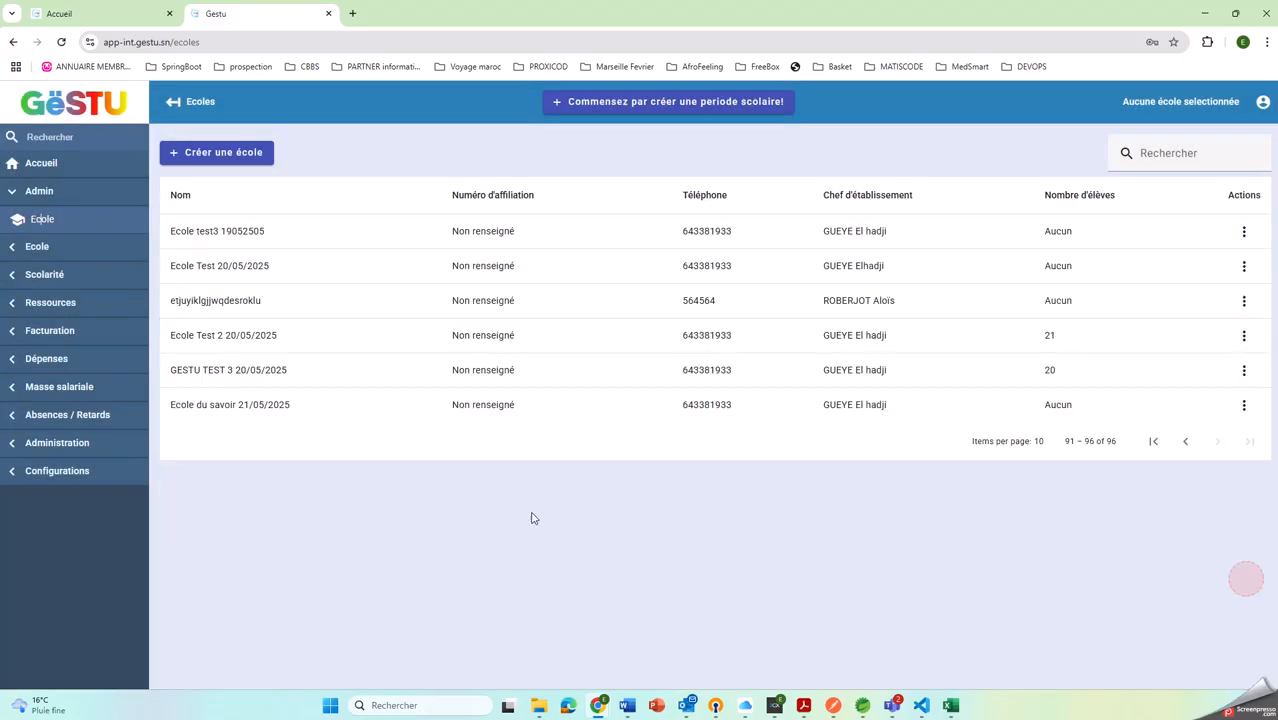
click(1244, 404)
click(1170, 471)
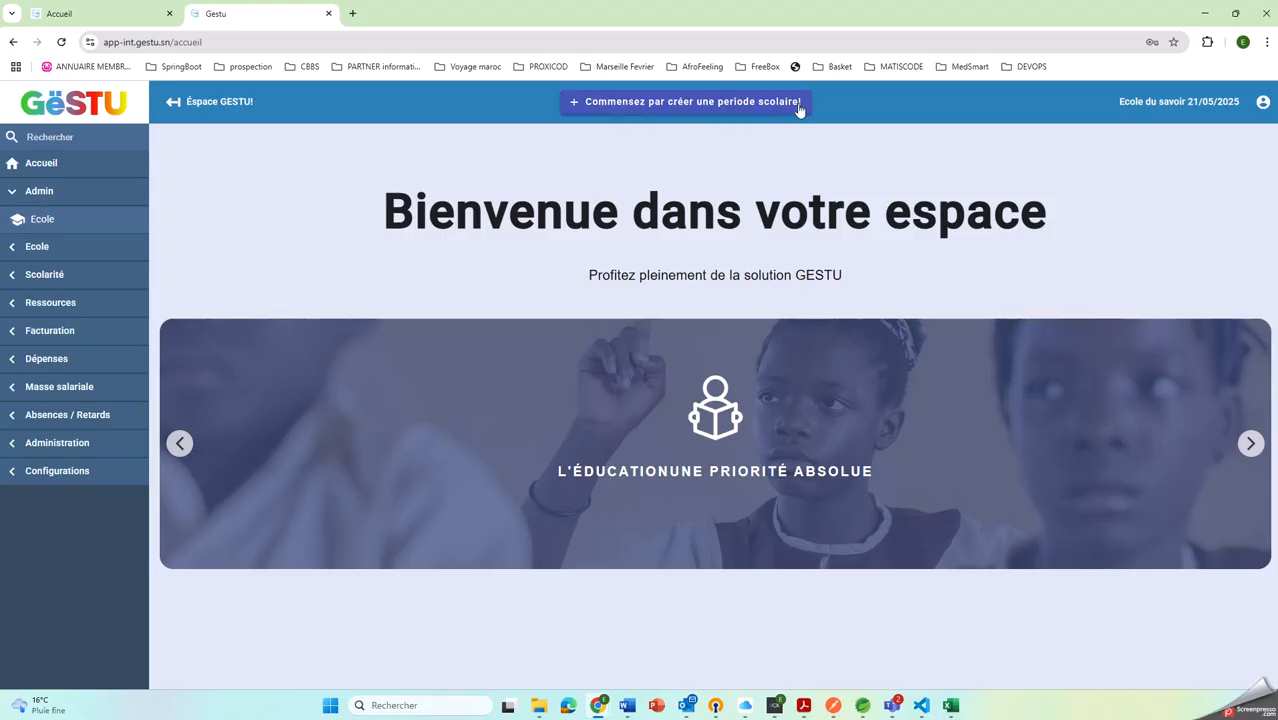
Create a school period starting 03/10/2024 and ending 30/06/2025, and check it in the period selector
click(745, 102)
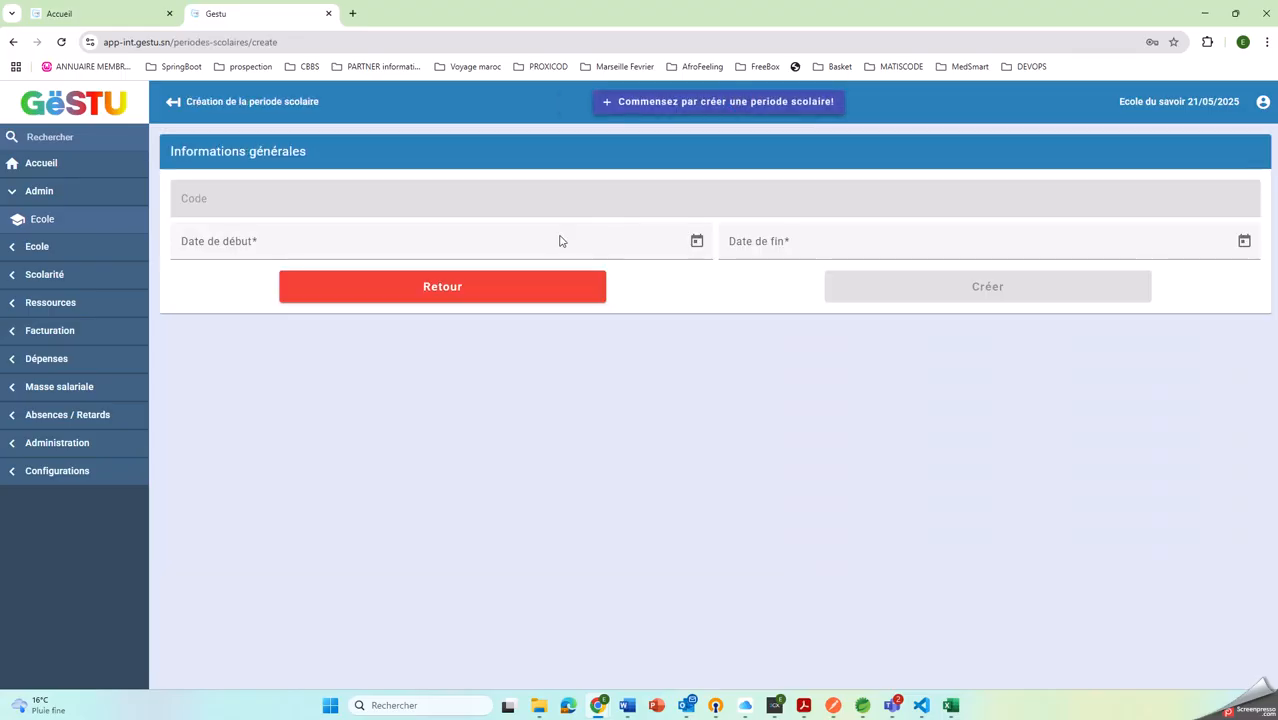
click(364, 240)
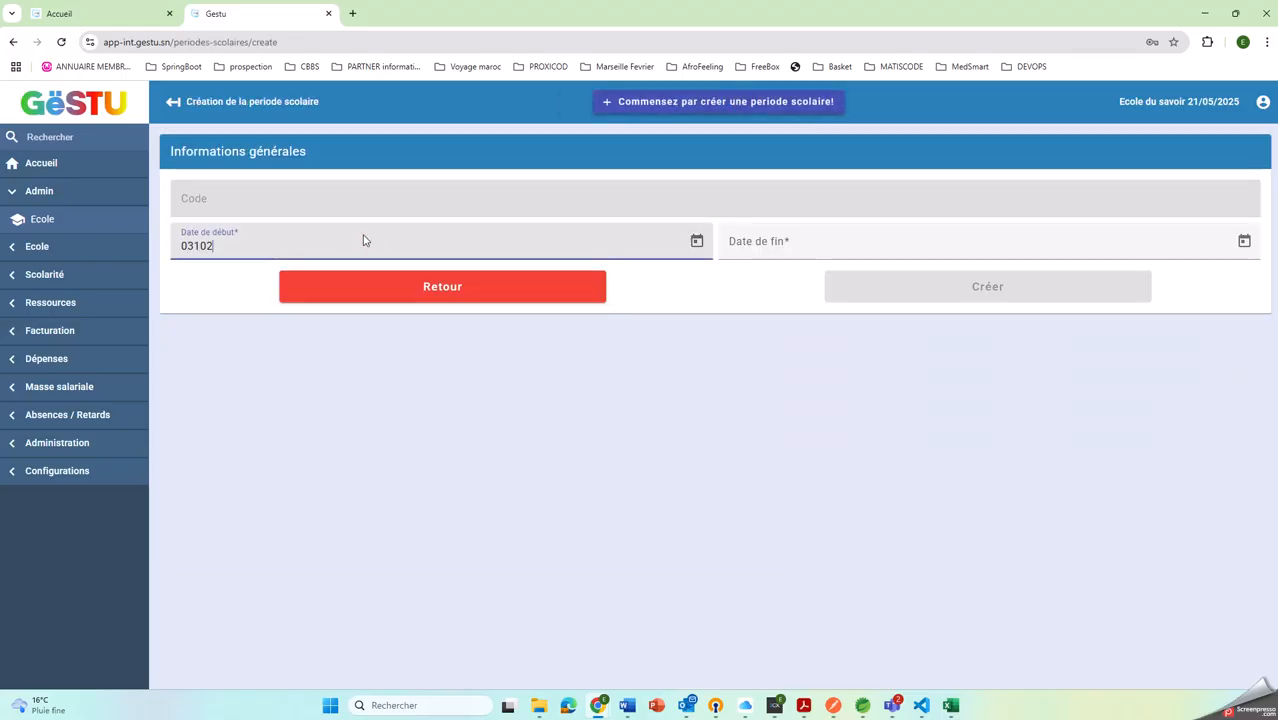
key(Tab)
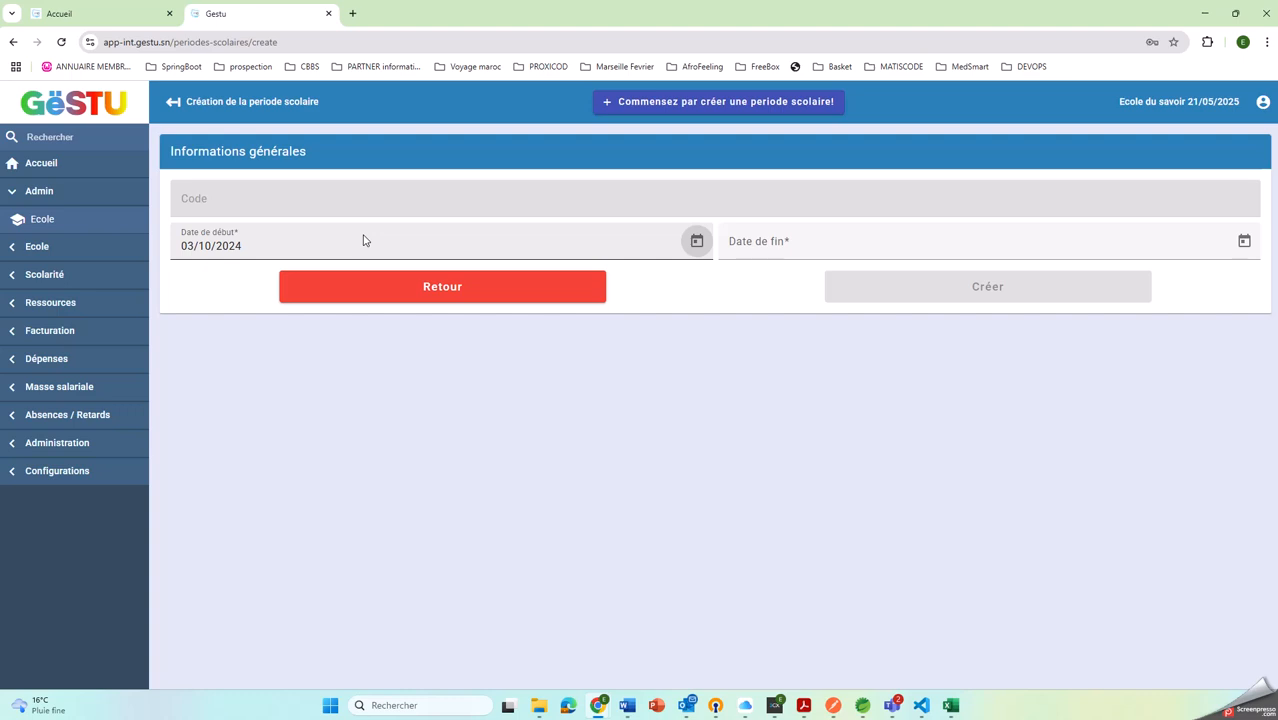
key(Tab)
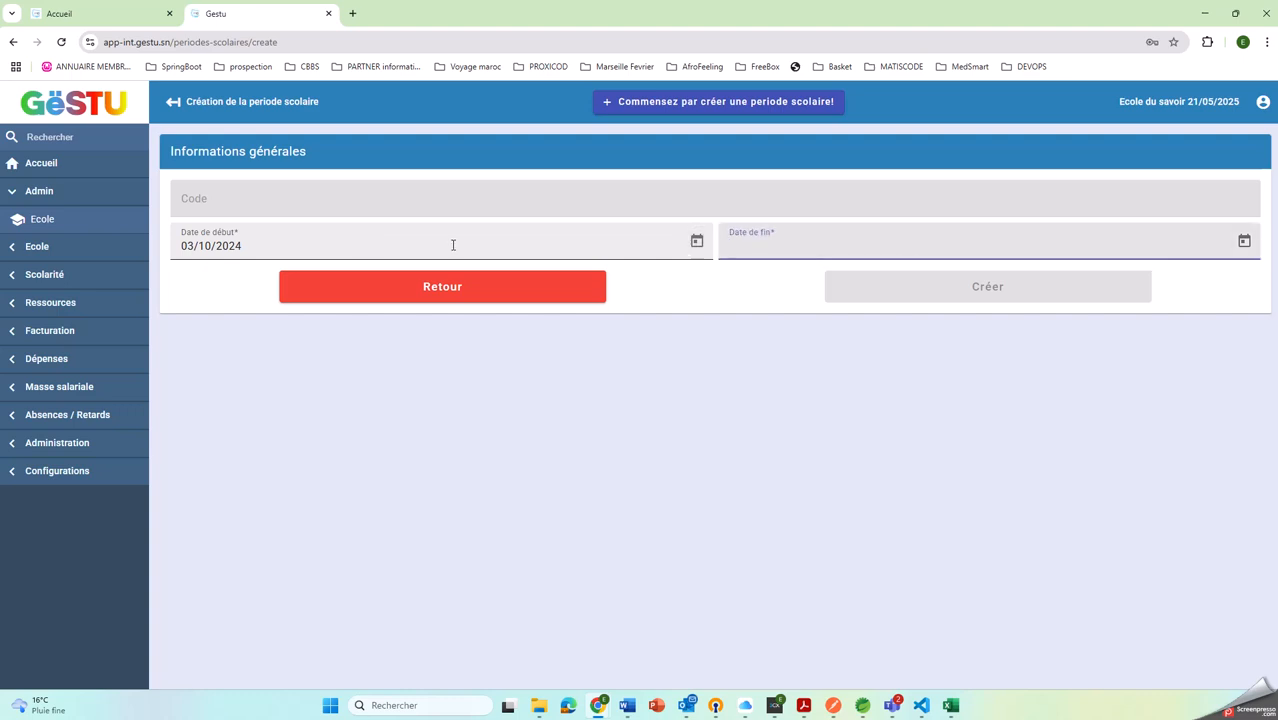
text(30/06/2025)
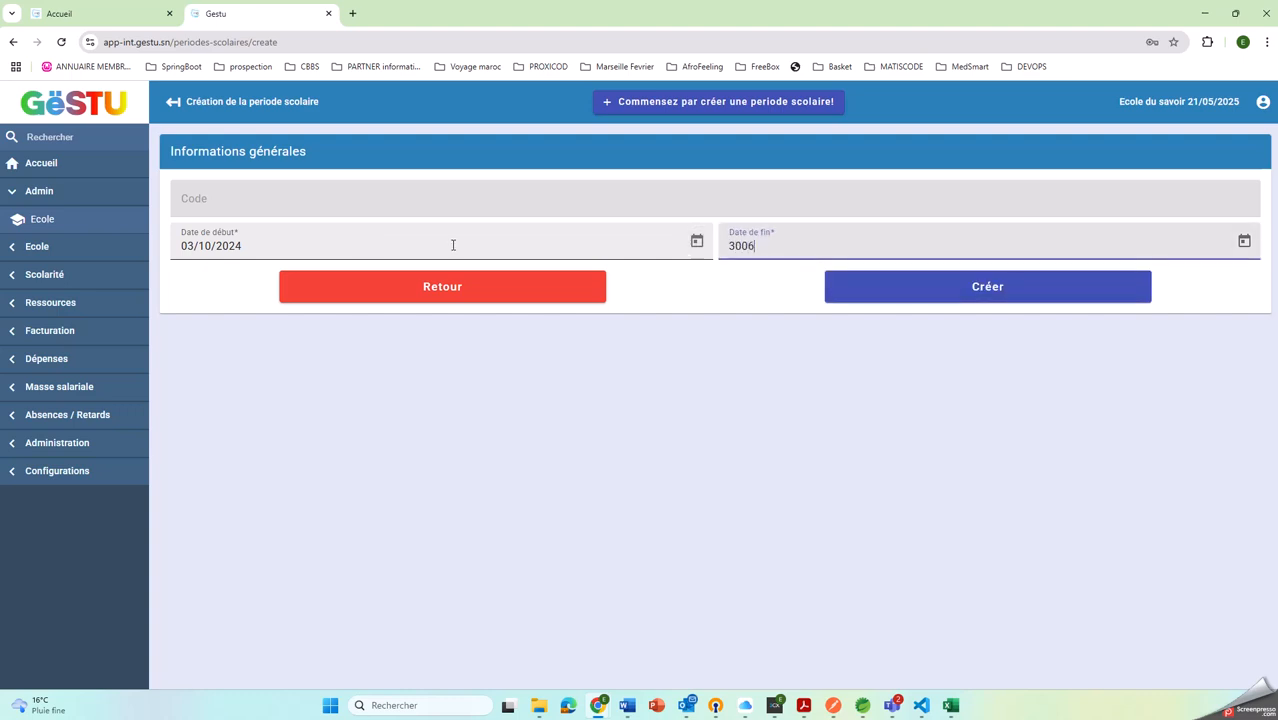
key(Tab)
click(922, 290)
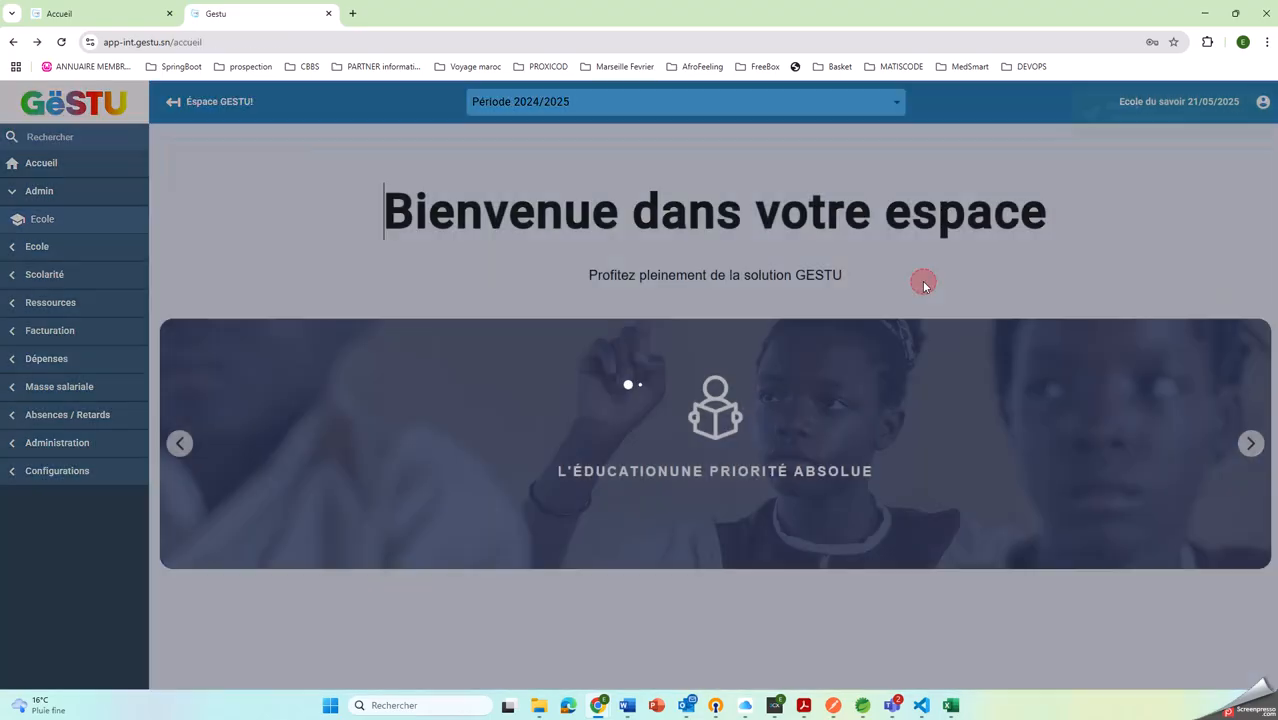
click(737, 107)
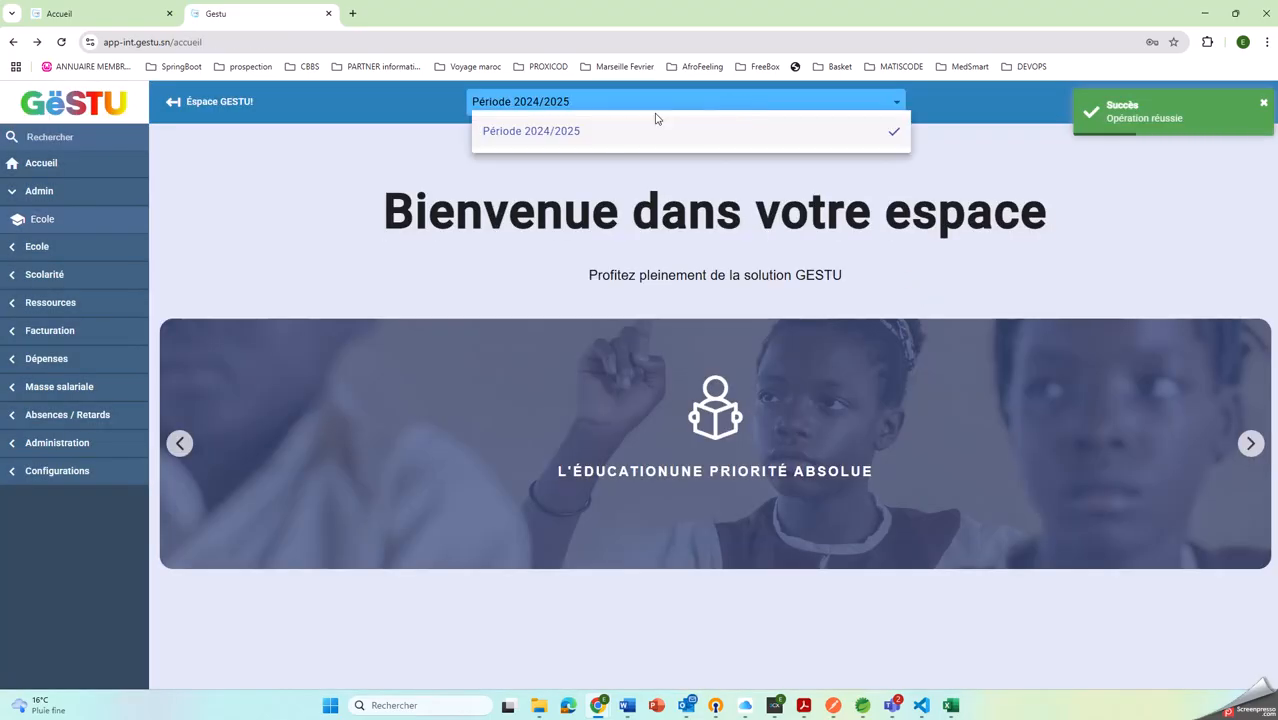
click(498, 185)
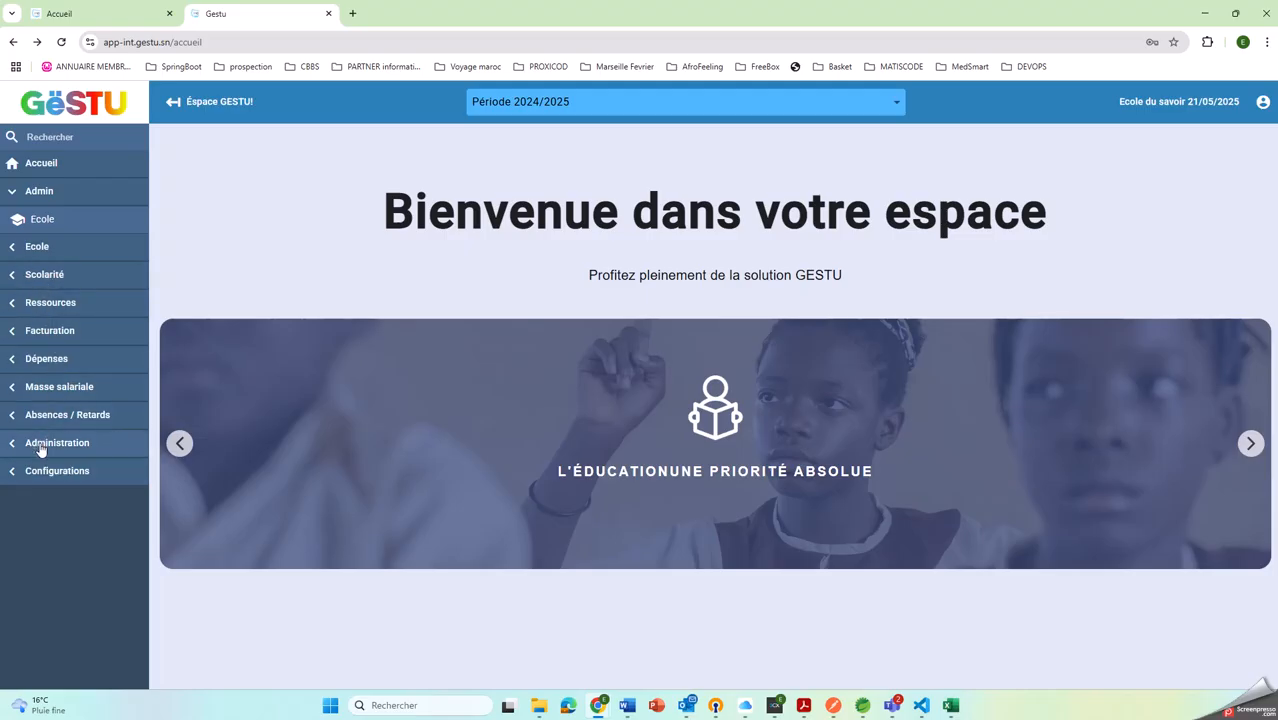
View the school's invoice list in the Facturation section and go to its article list
click(50, 330)
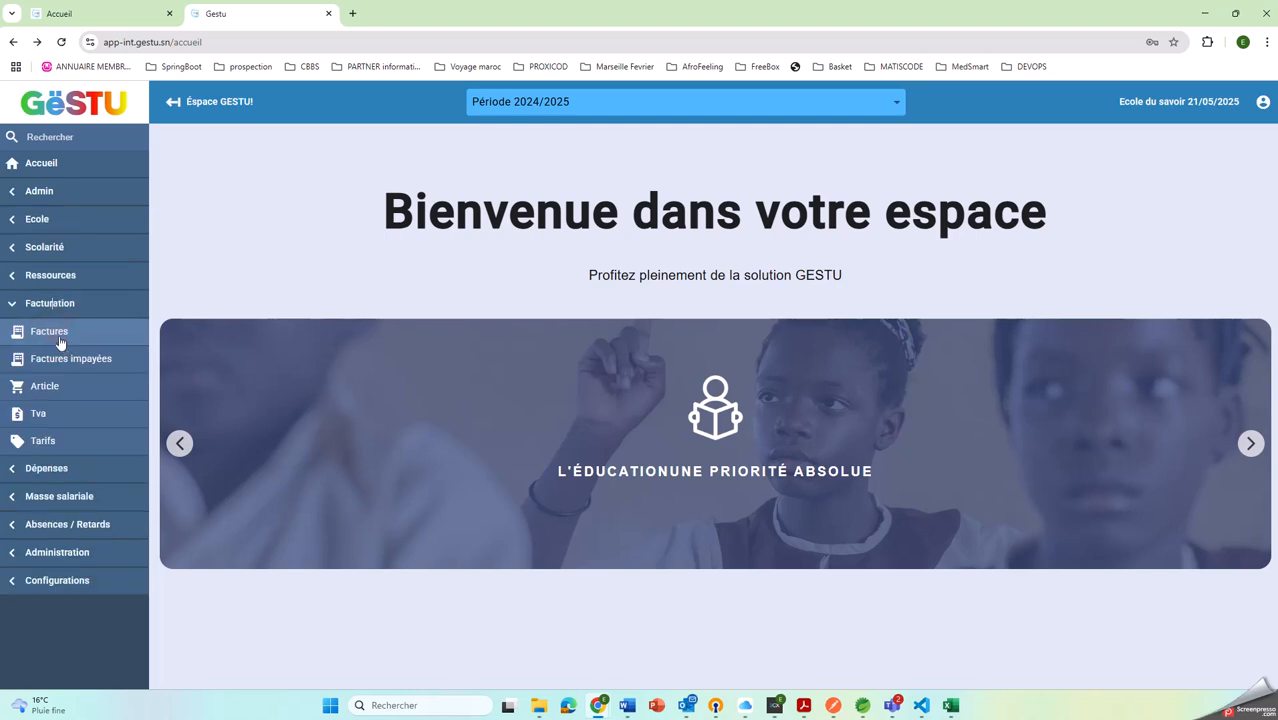
click(50, 333)
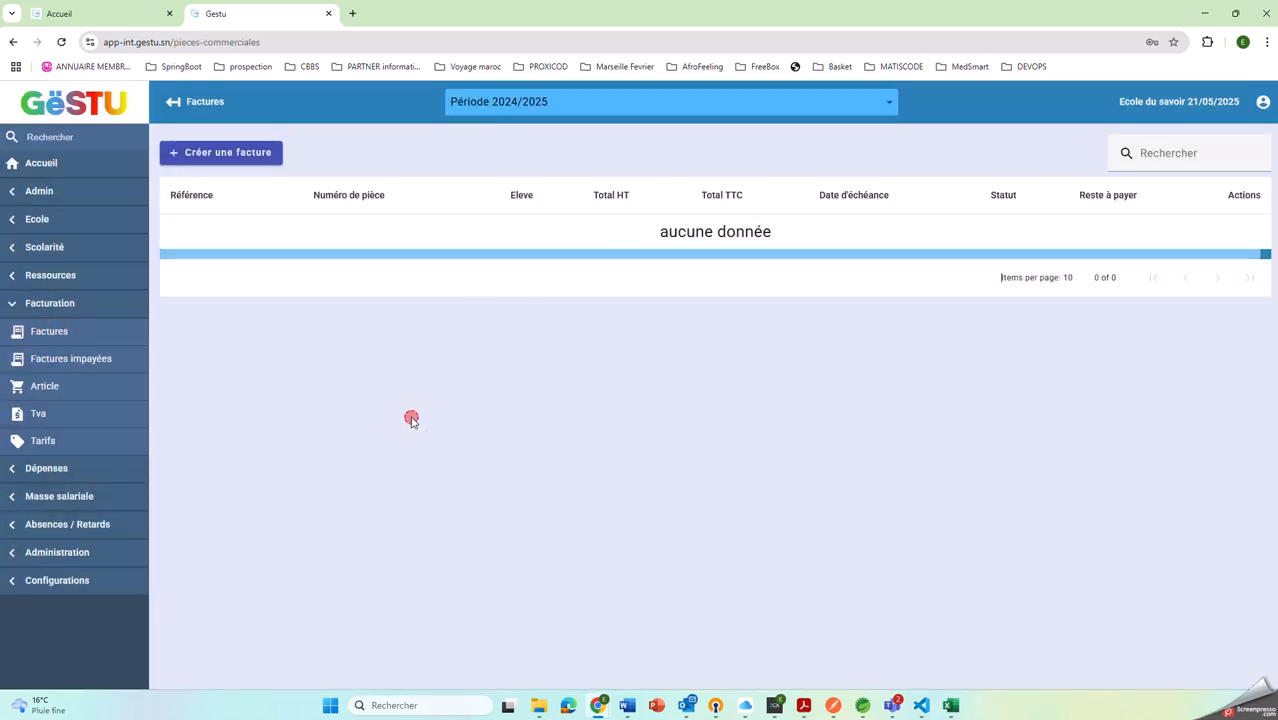
drag(628, 252, 487, 251)
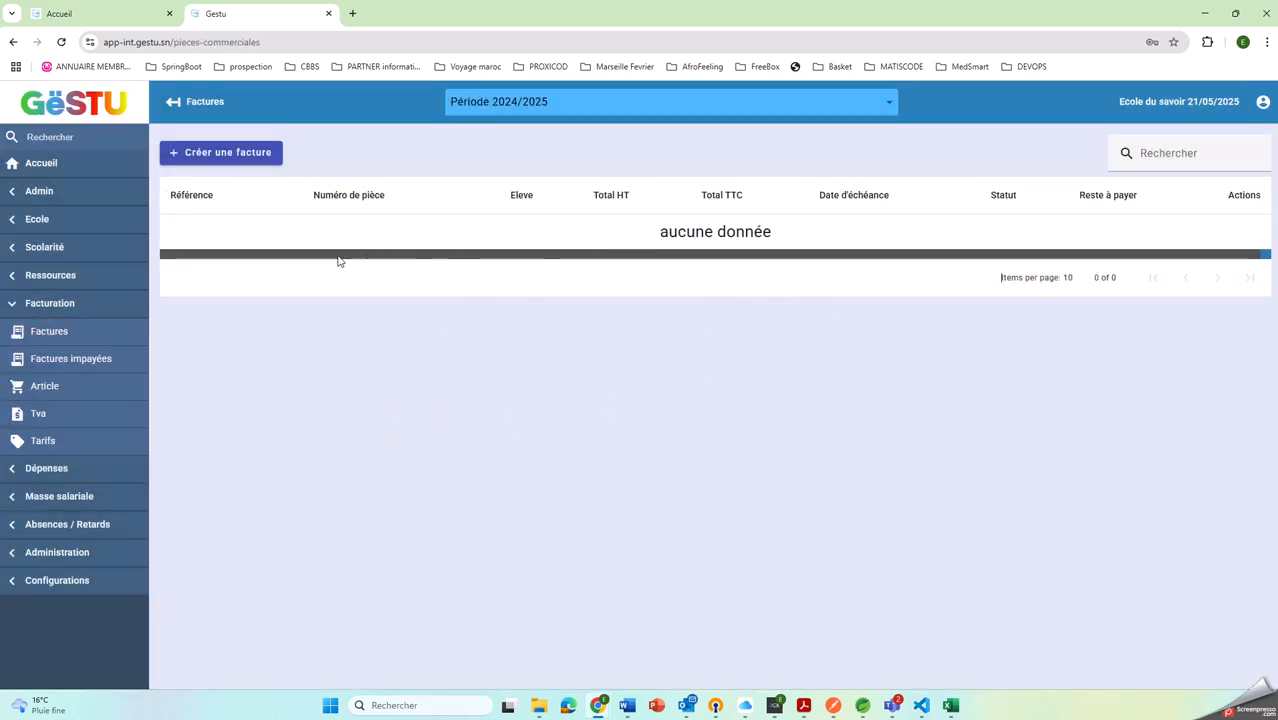
click(41, 390)
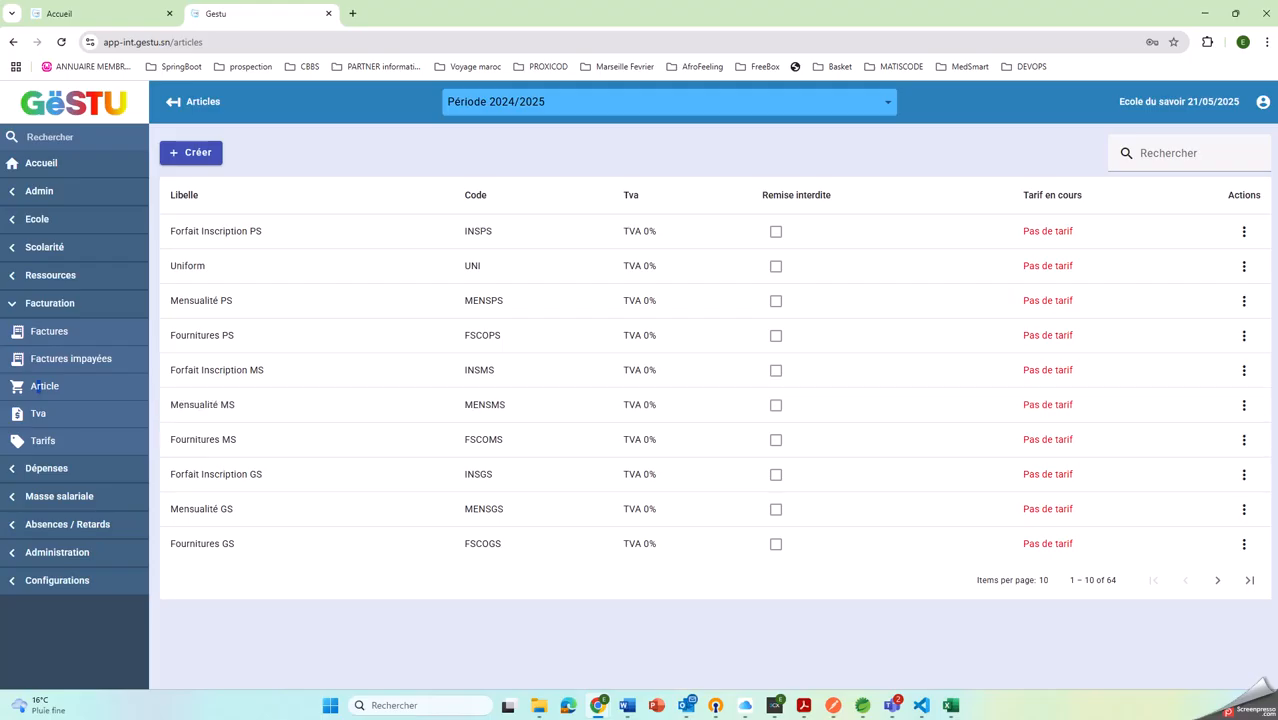
Switch to Word to review the Ecole du savoir Tarif 2024/2025 fee table, and return to the article list in the browser
click(627, 705)
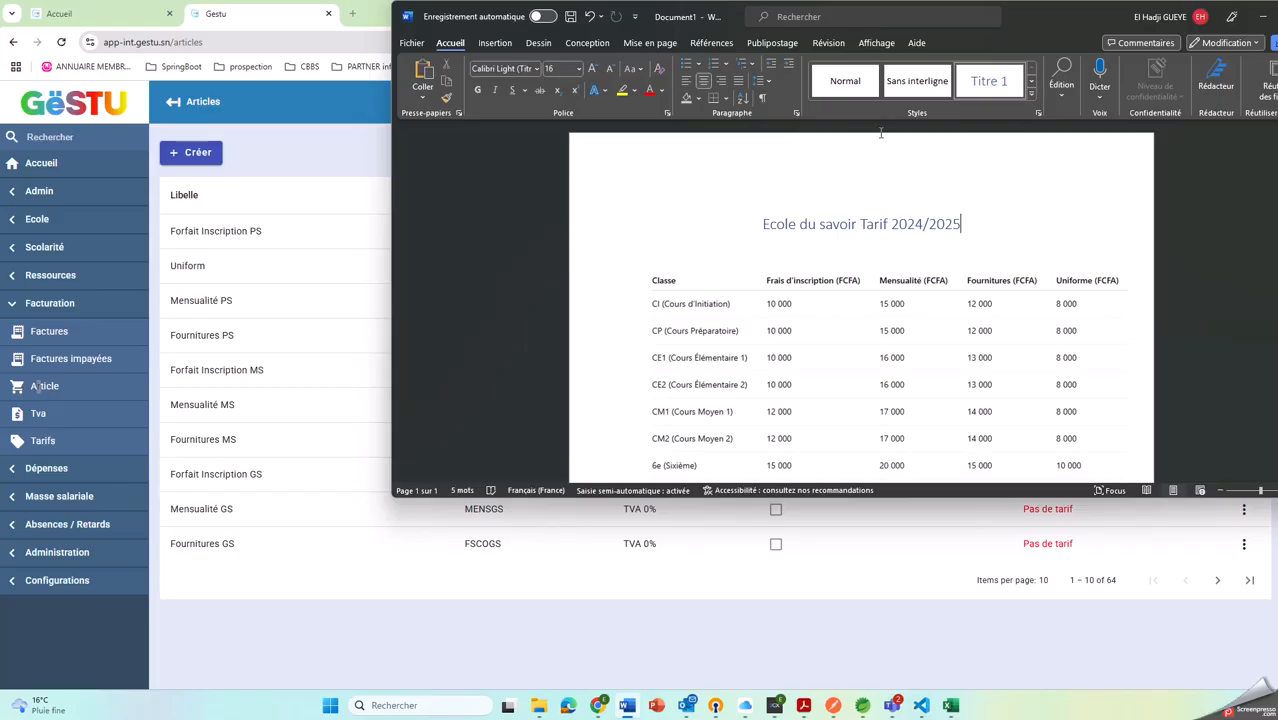
scroll(818, 252, down, 1)
scroll(818, 252, down, 1)
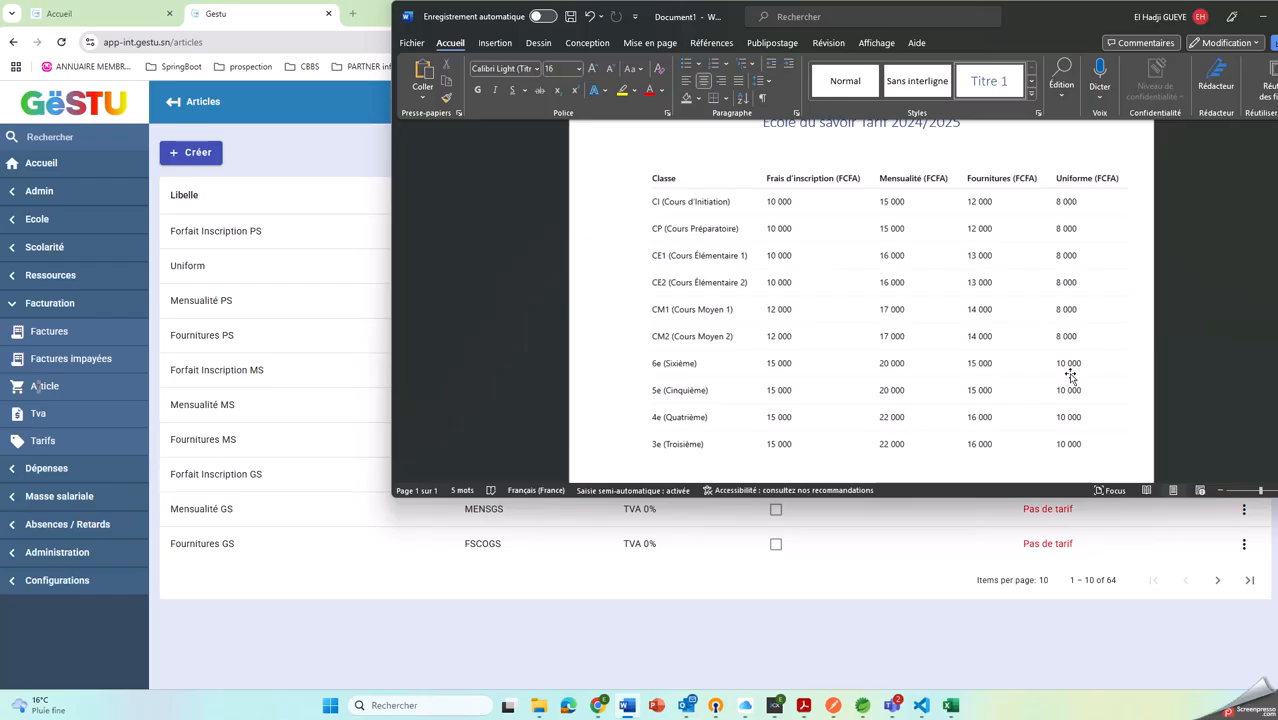
drag(1068, 22, 1084, 0)
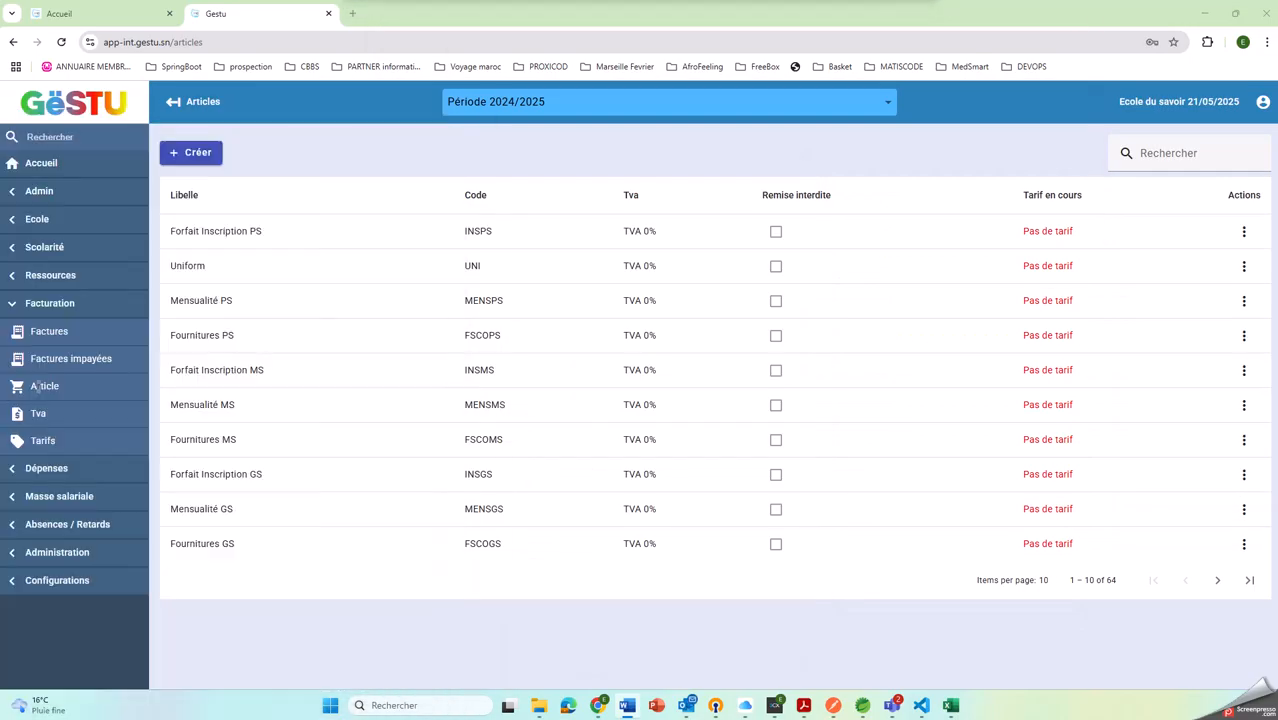
Filter the articles by 6 and add a tariff of 15000 to Forfait Inscription 6EME
click(1201, 153)
text(6)
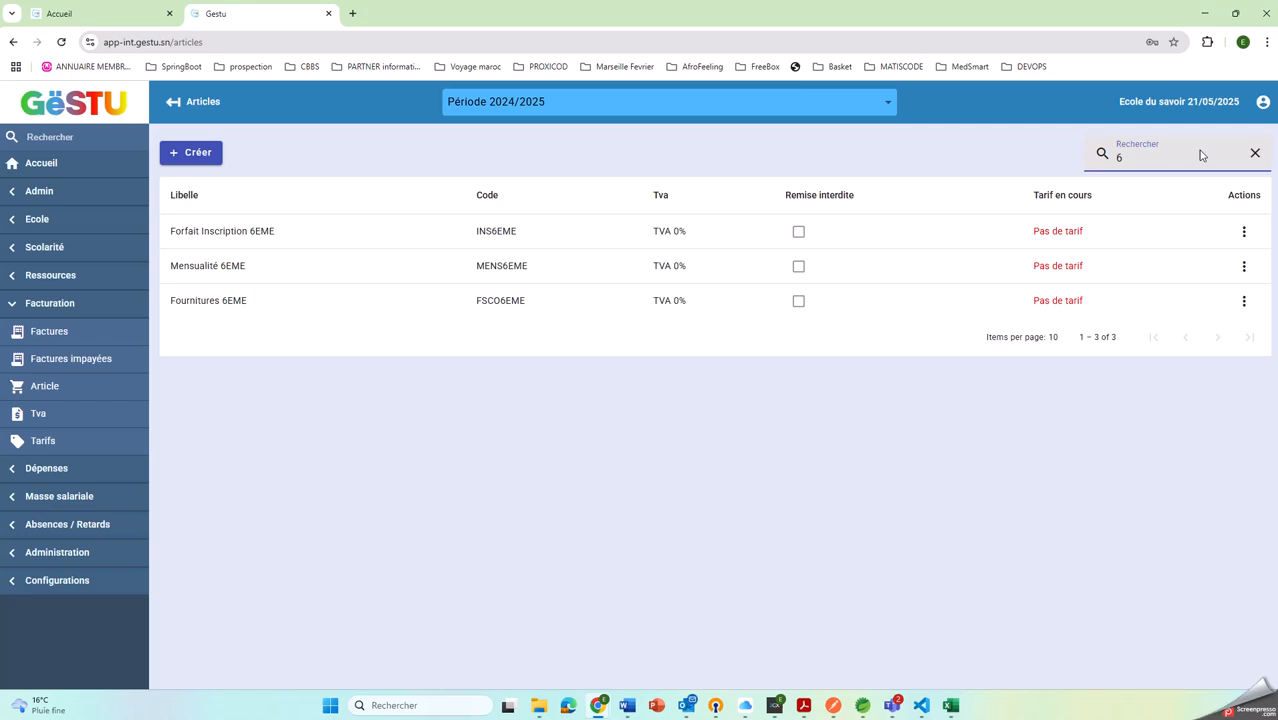
click(1244, 231)
click(1194, 300)
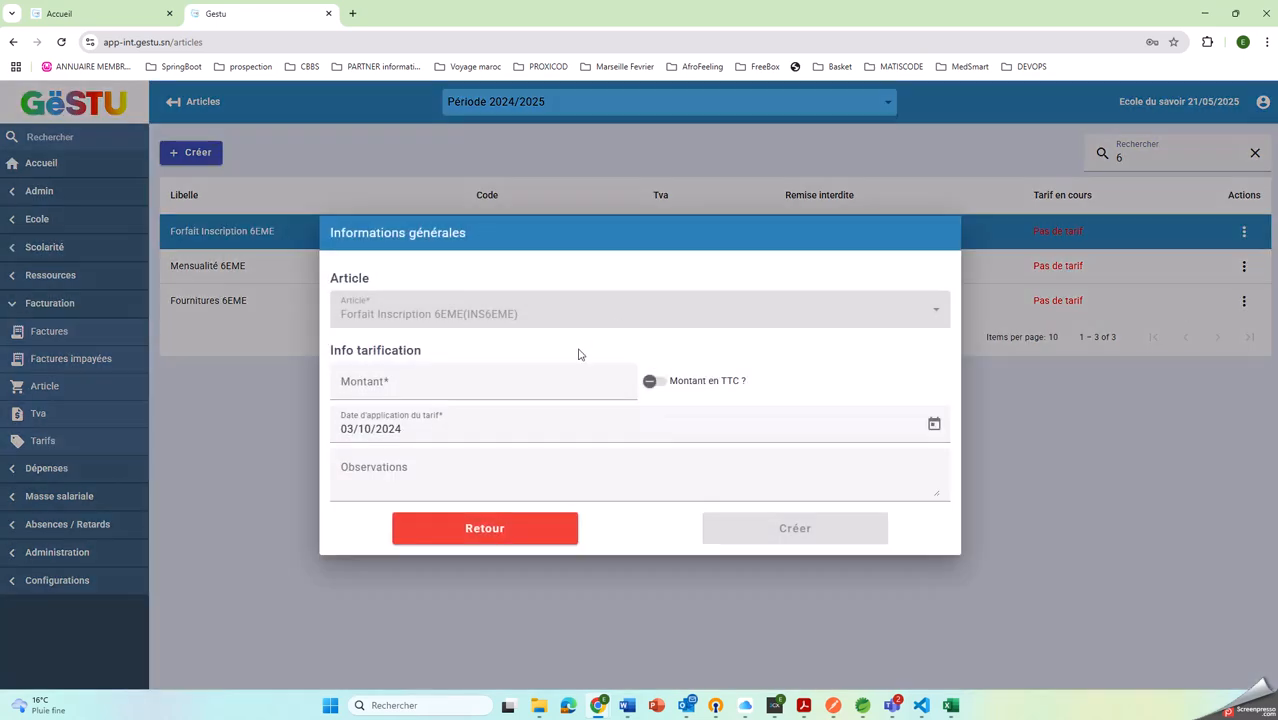
click(455, 384)
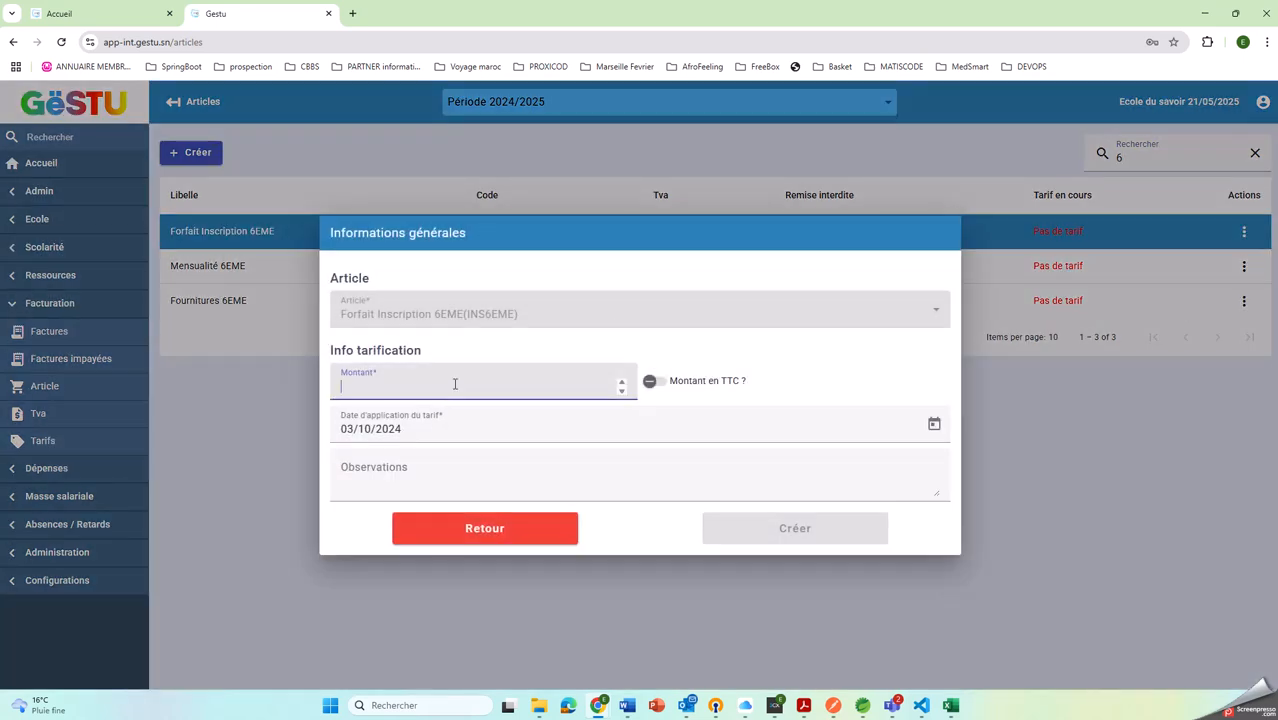
text(15000)
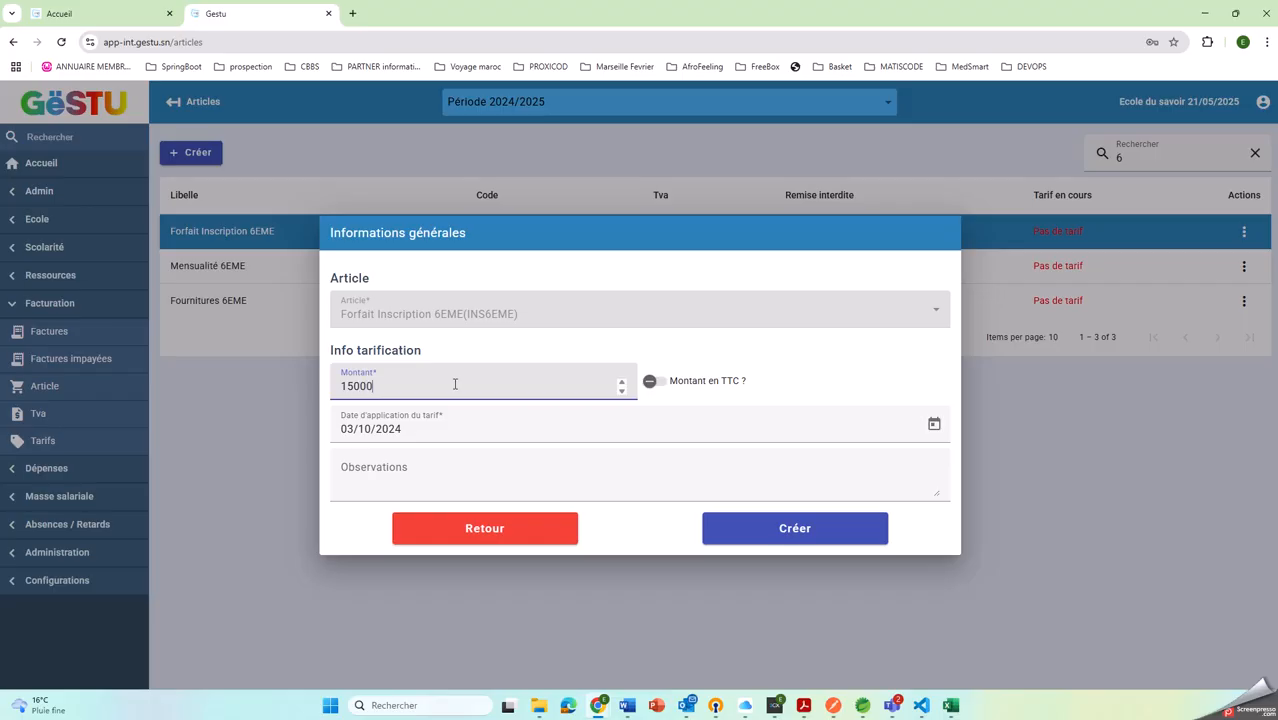
click(799, 538)
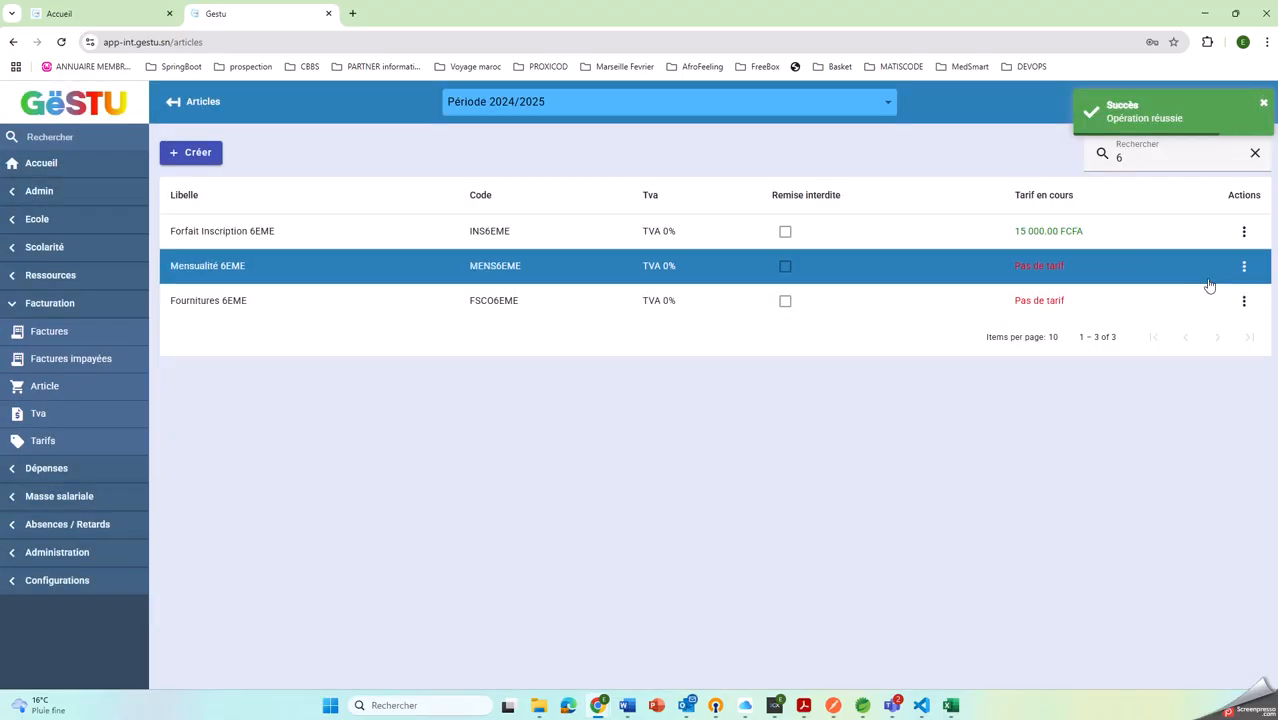
Add a tariff of 2000 to the Mensualité 6EME article
click(1244, 266)
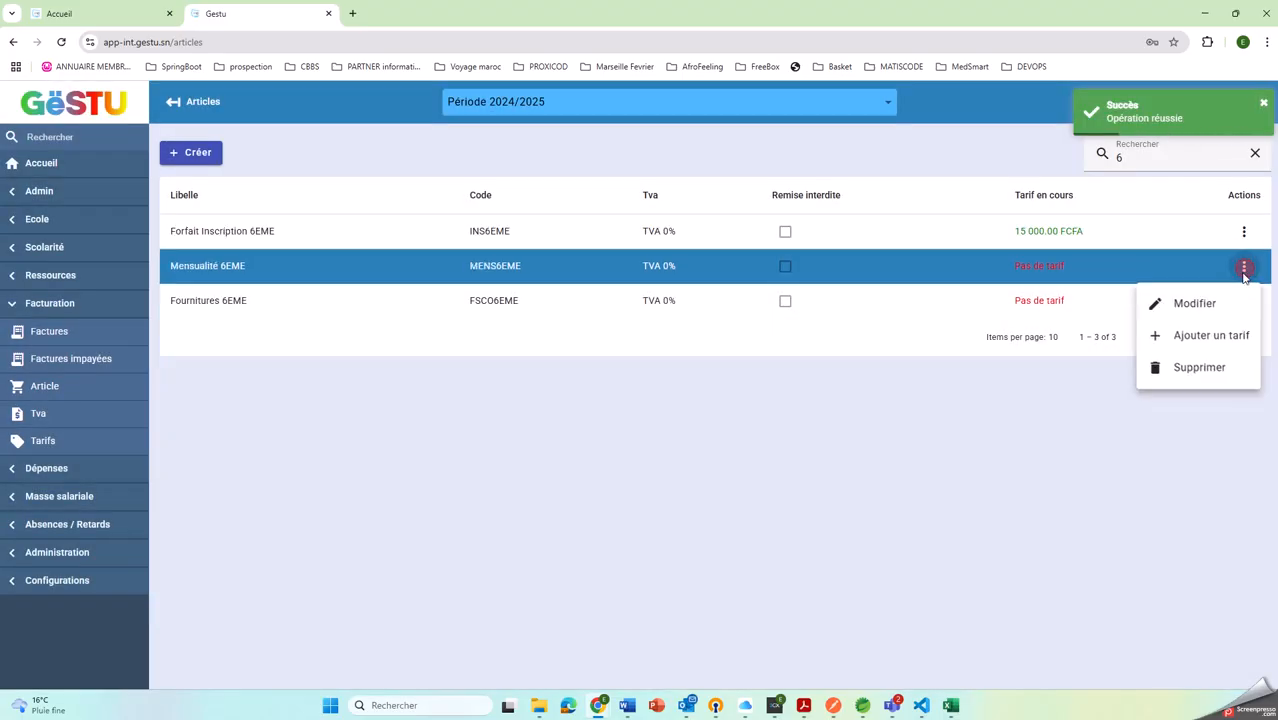
click(1192, 331)
click(513, 384)
text(2000)
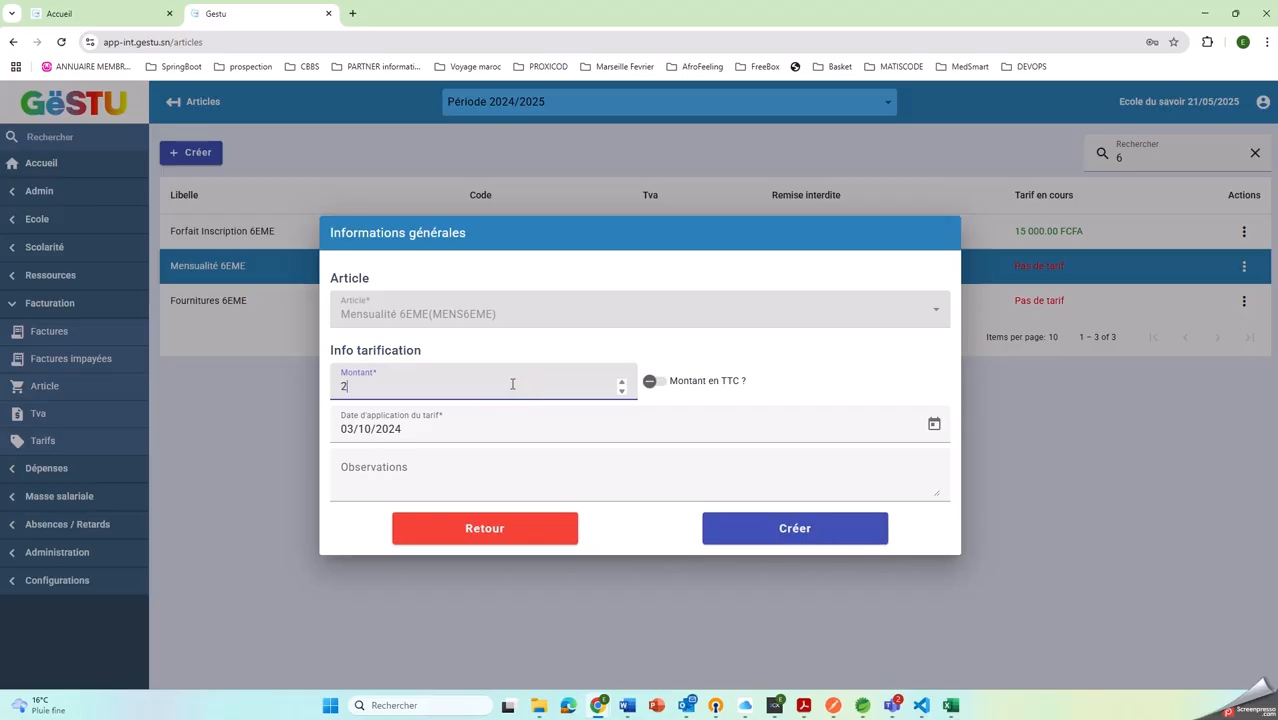
click(785, 516)
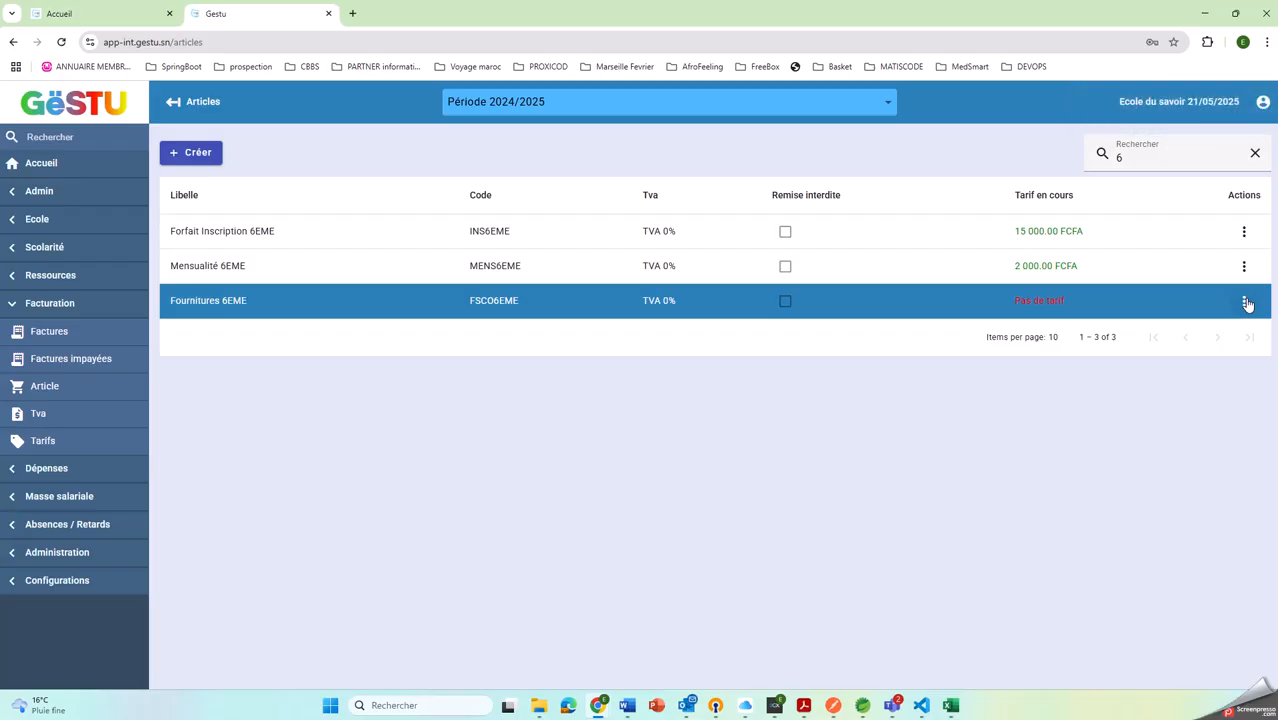
Add a tariff of 10000 to the Fournitures 6EME article
click(1245, 302)
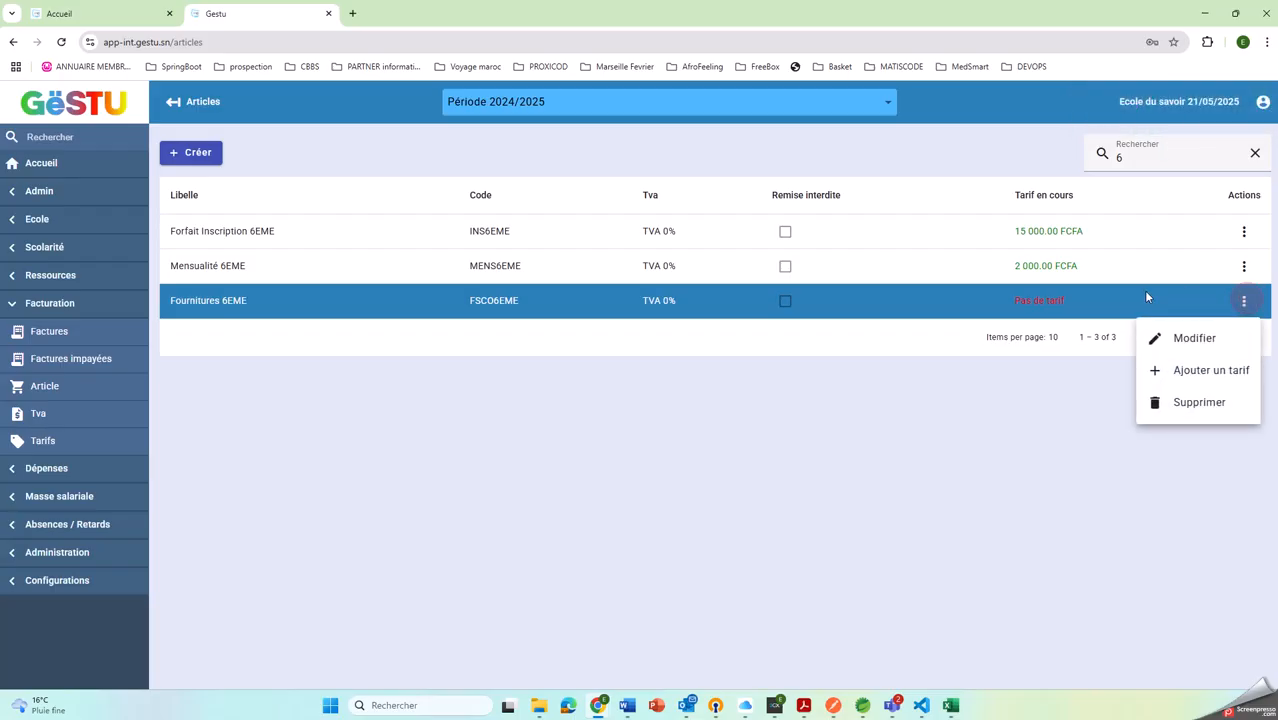
click(1207, 368)
click(416, 381)
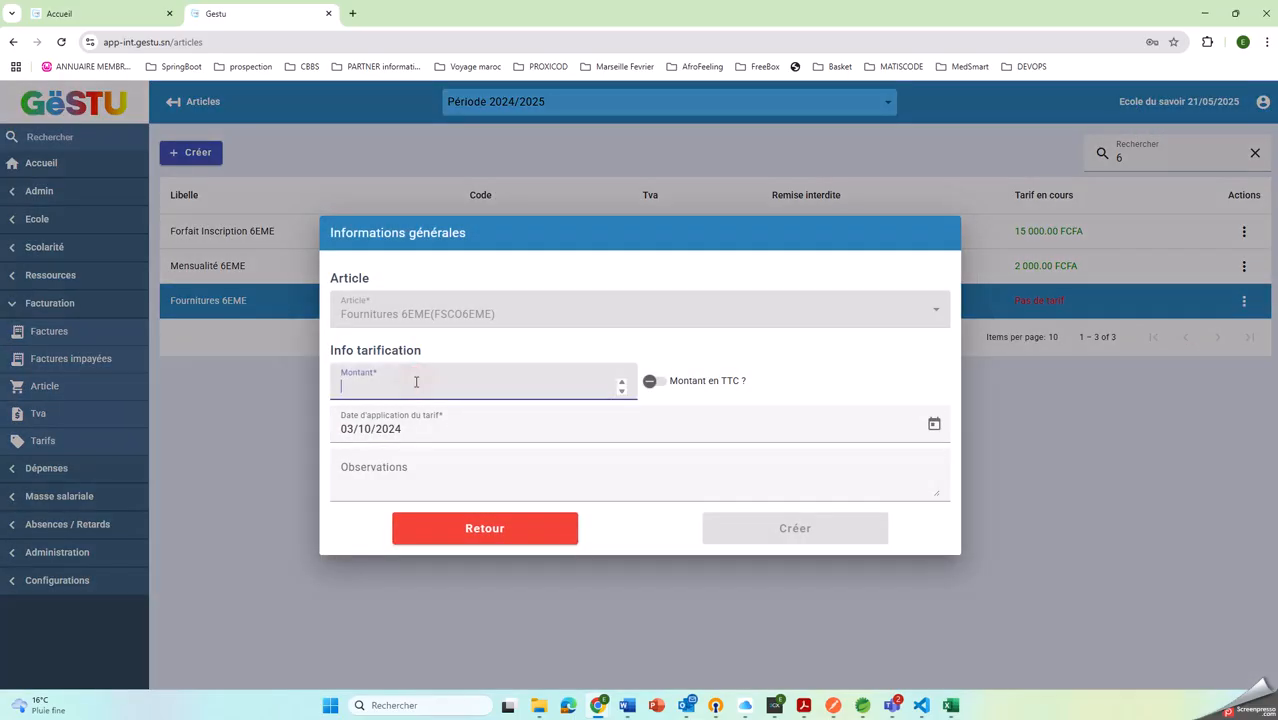
text(10000)
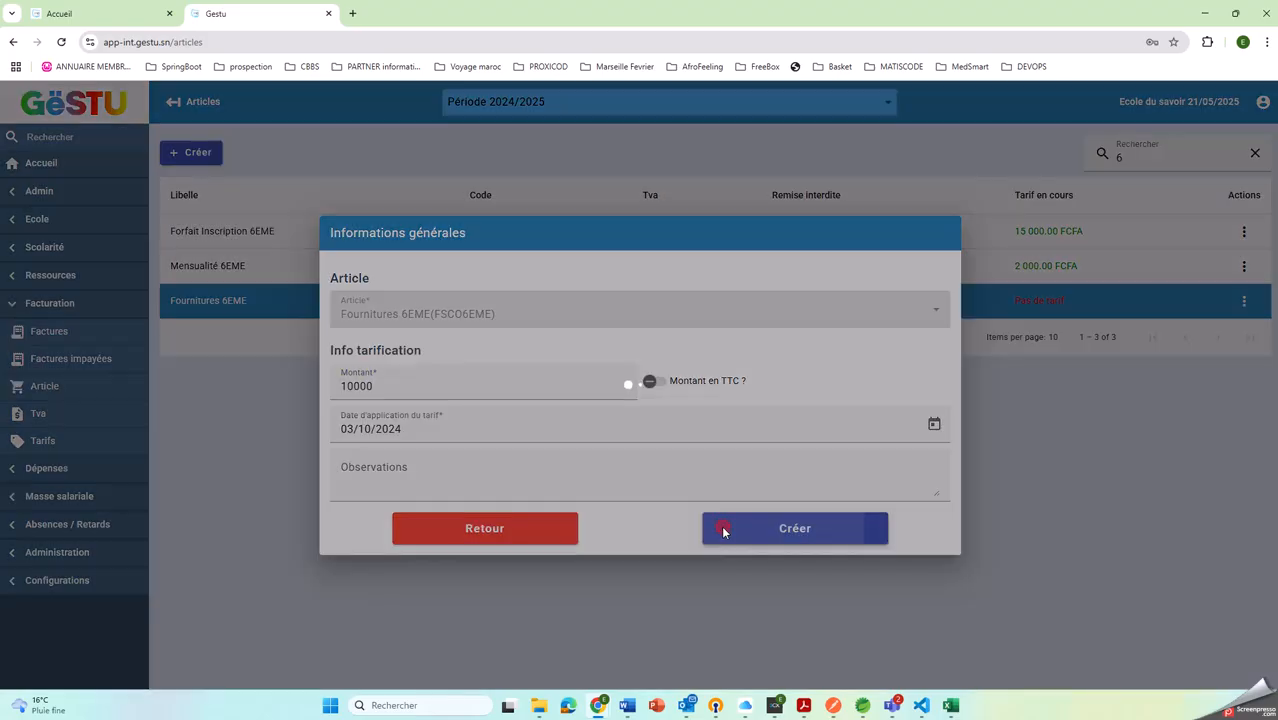
click(724, 528)
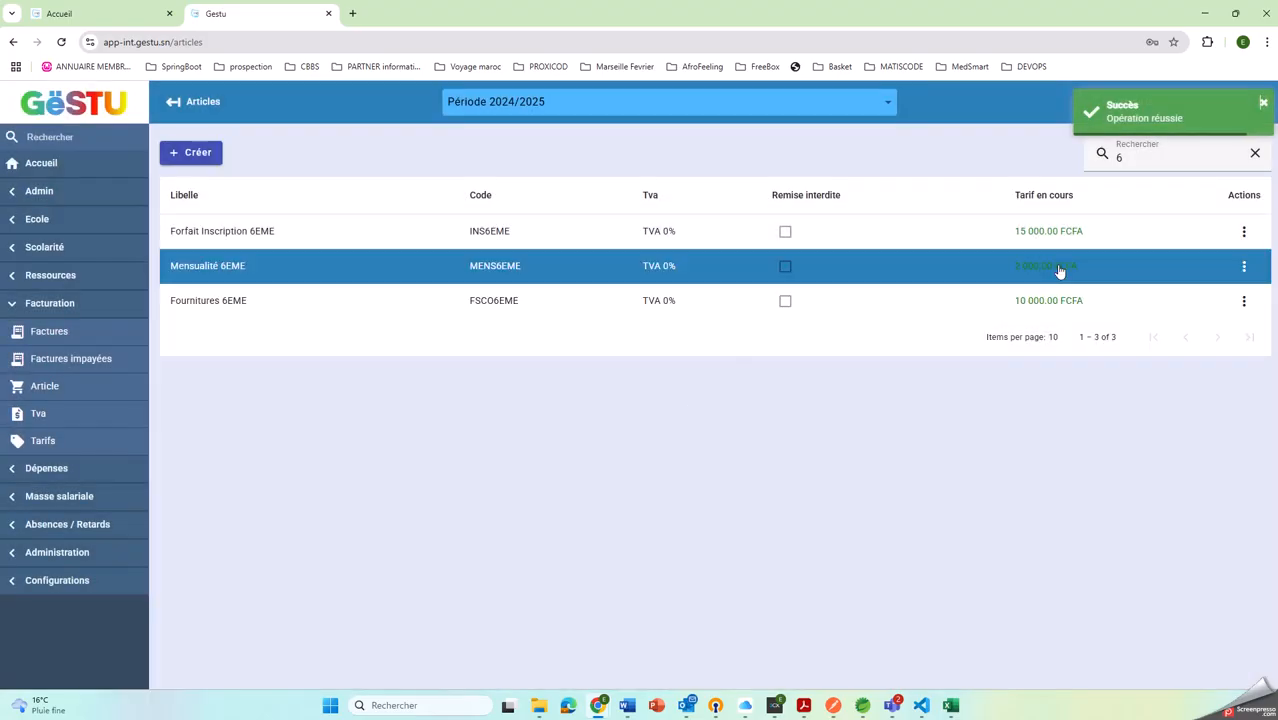
Filter the articles by "uni" and add a tariff of 15000 to the Uniform article
click(1255, 154)
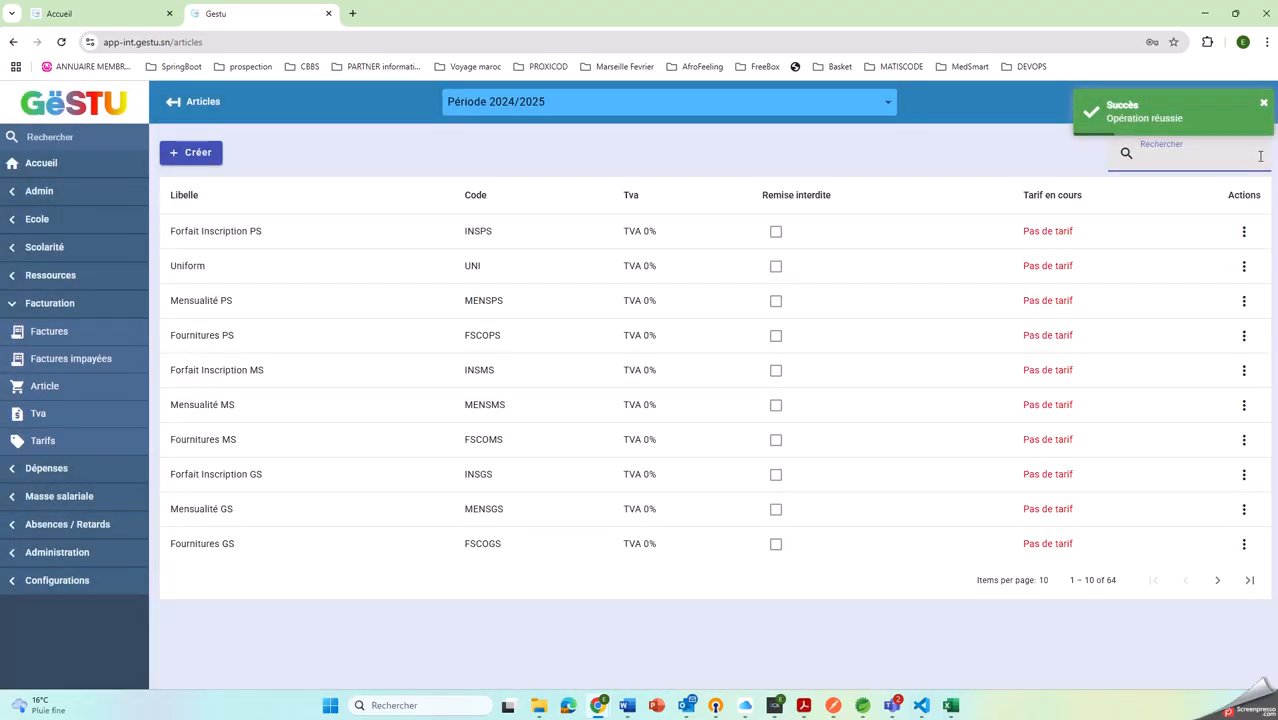
text(uni)
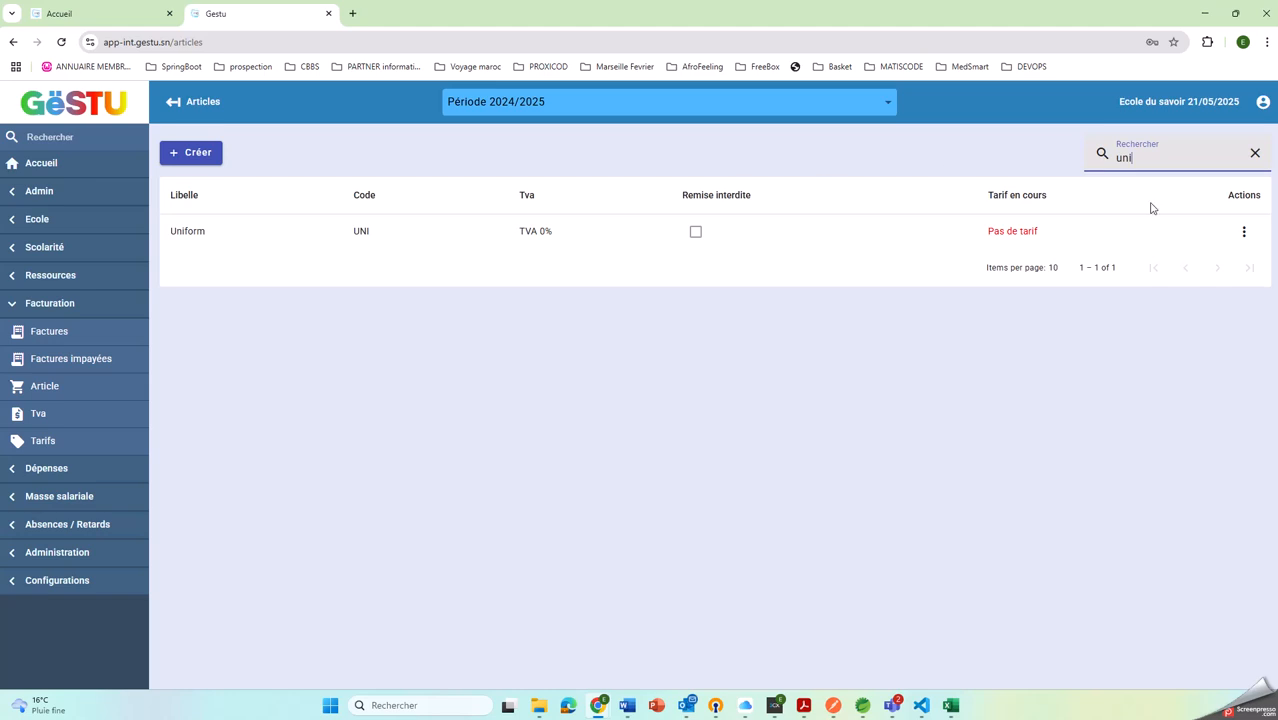
click(1242, 231)
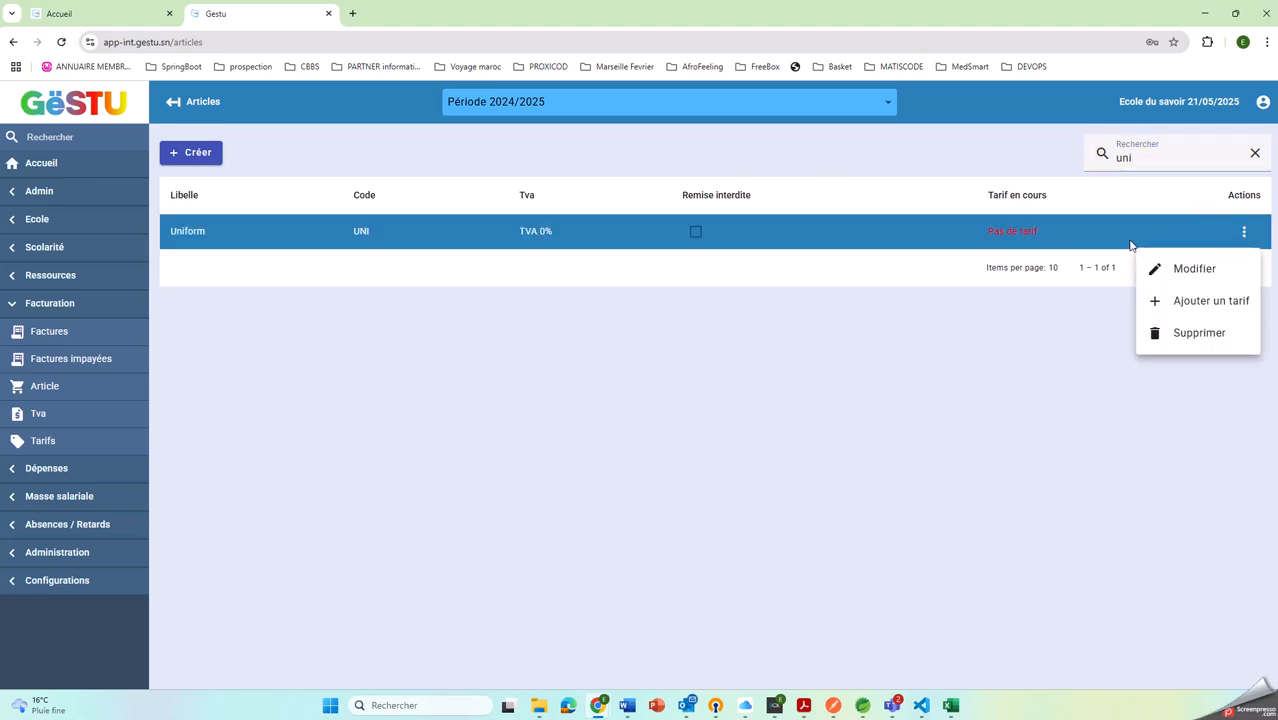
click(1190, 297)
click(472, 379)
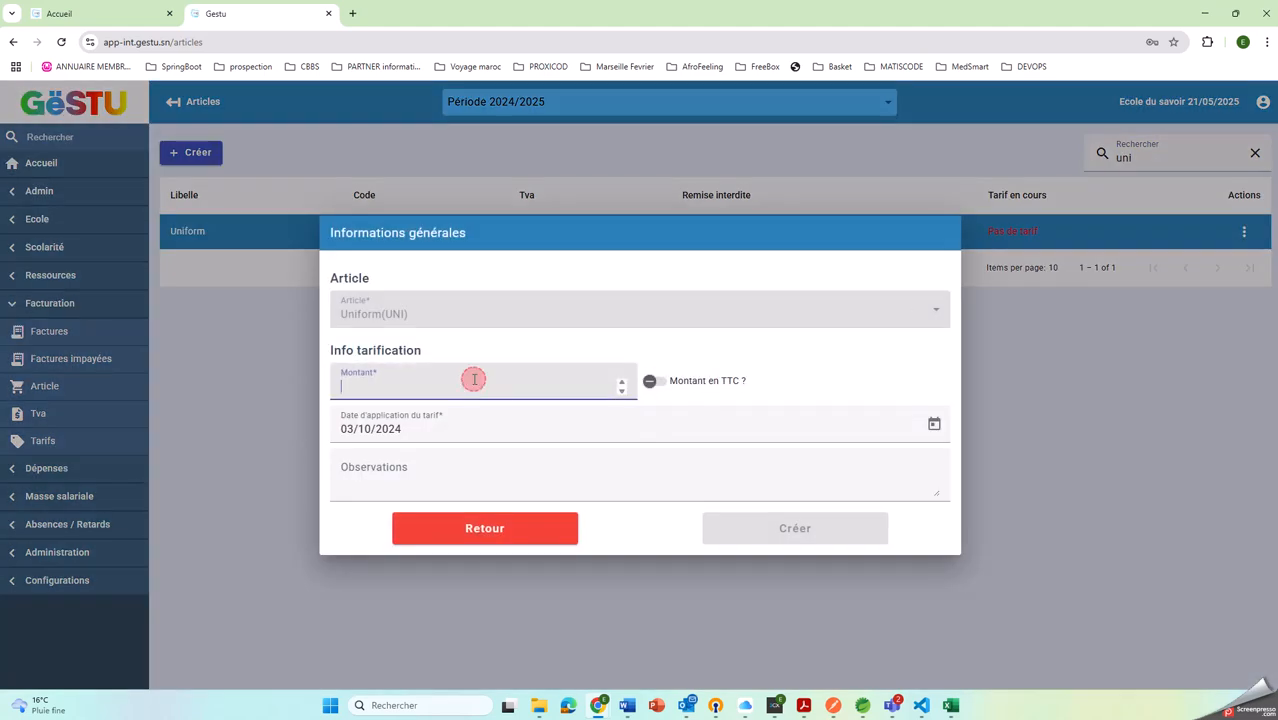
text(15000)
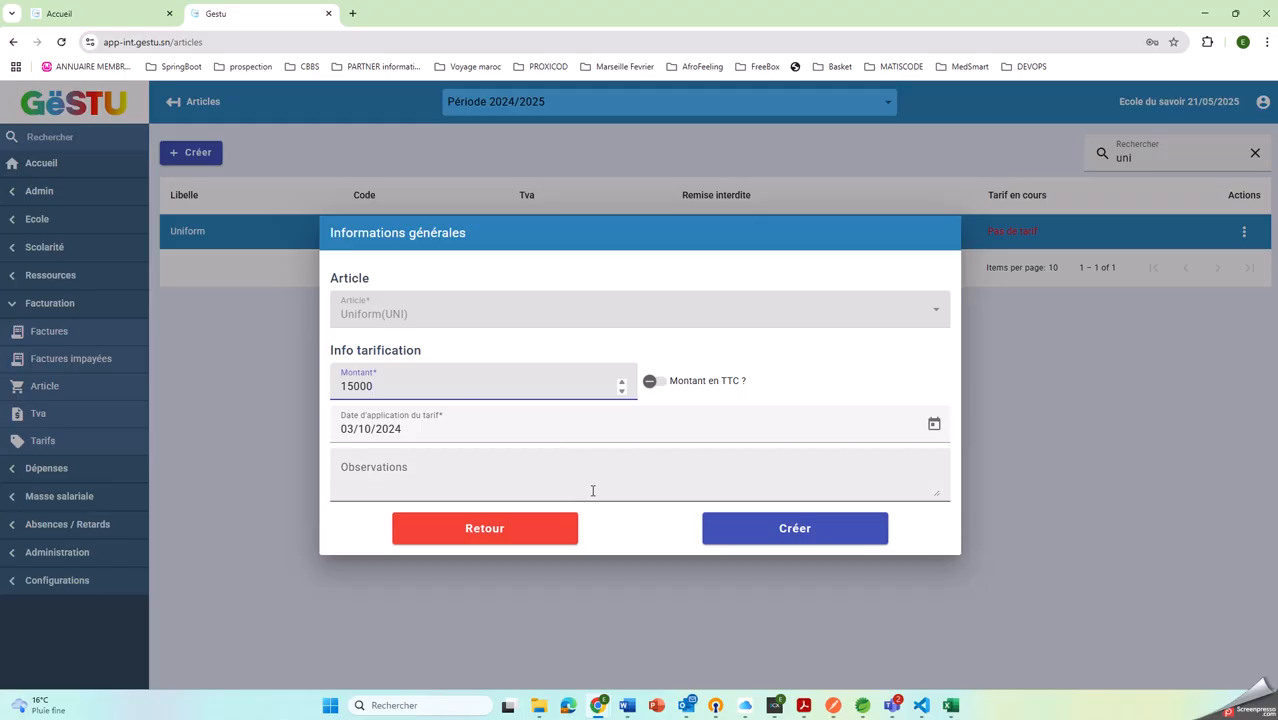
click(765, 528)
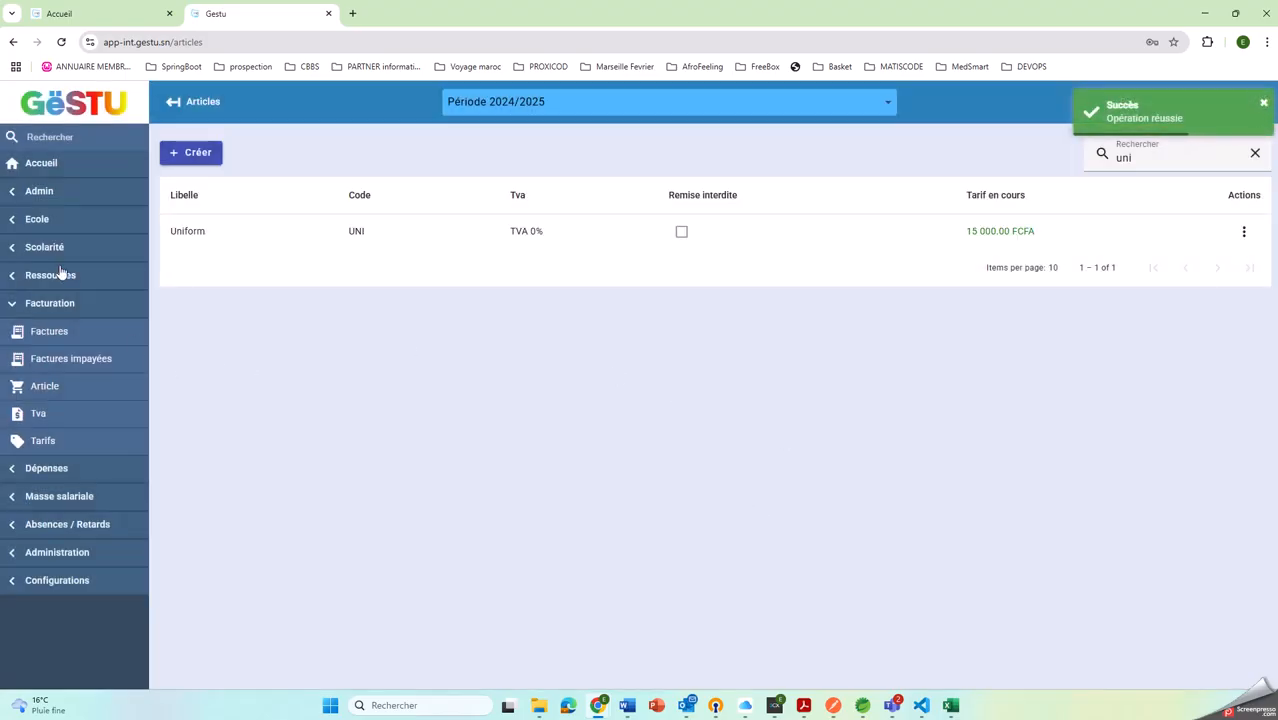
Go to the student list in the Scolarité section and open the student file import
click(36, 218)
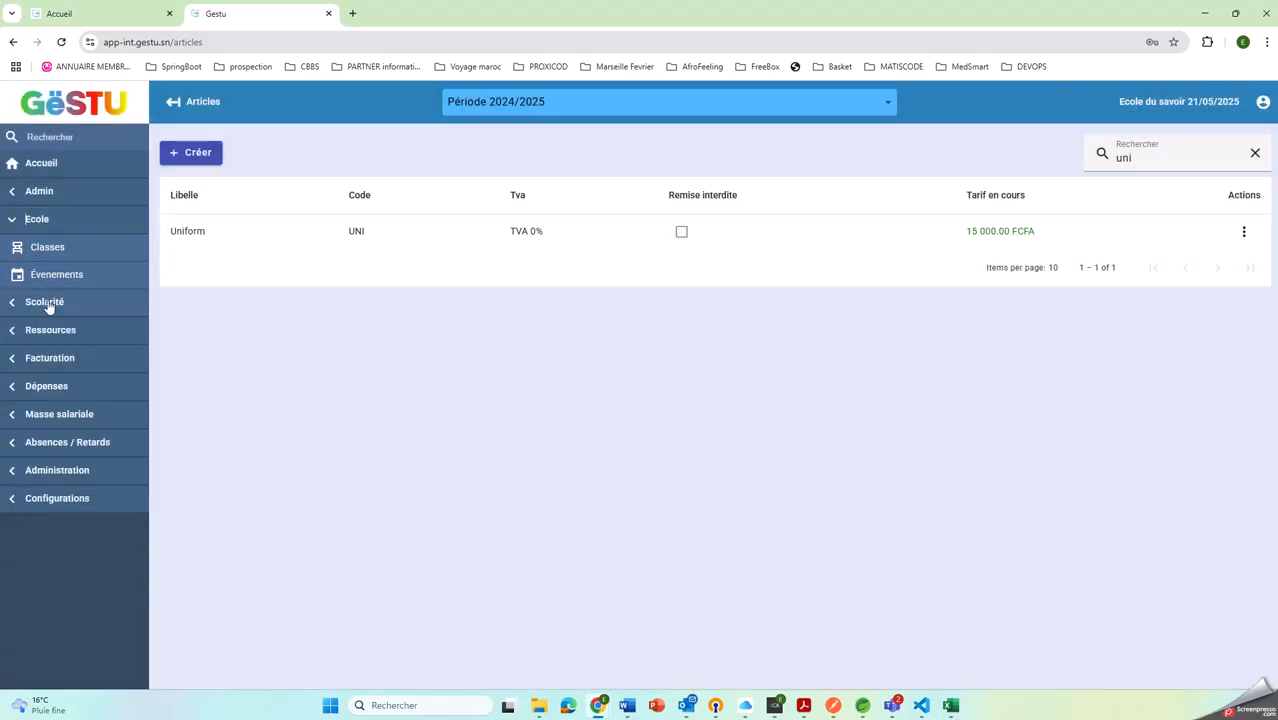
double_click(34, 220)
click(40, 301)
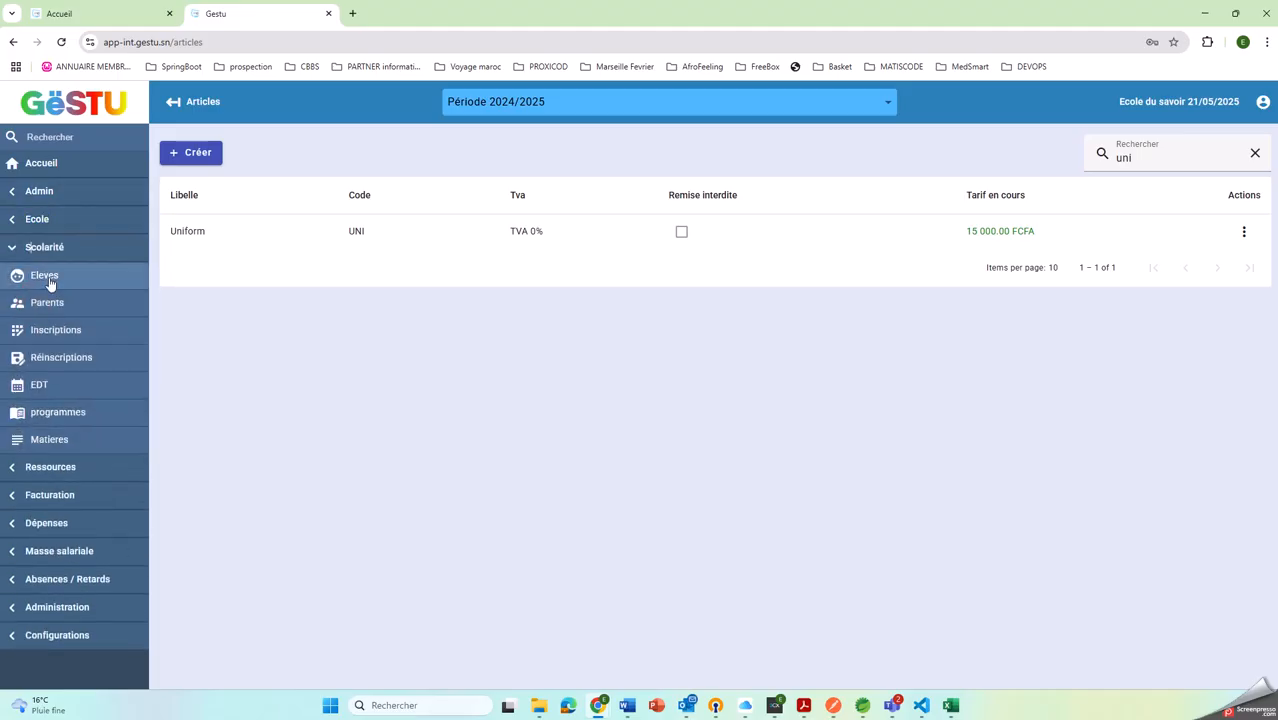
click(45, 276)
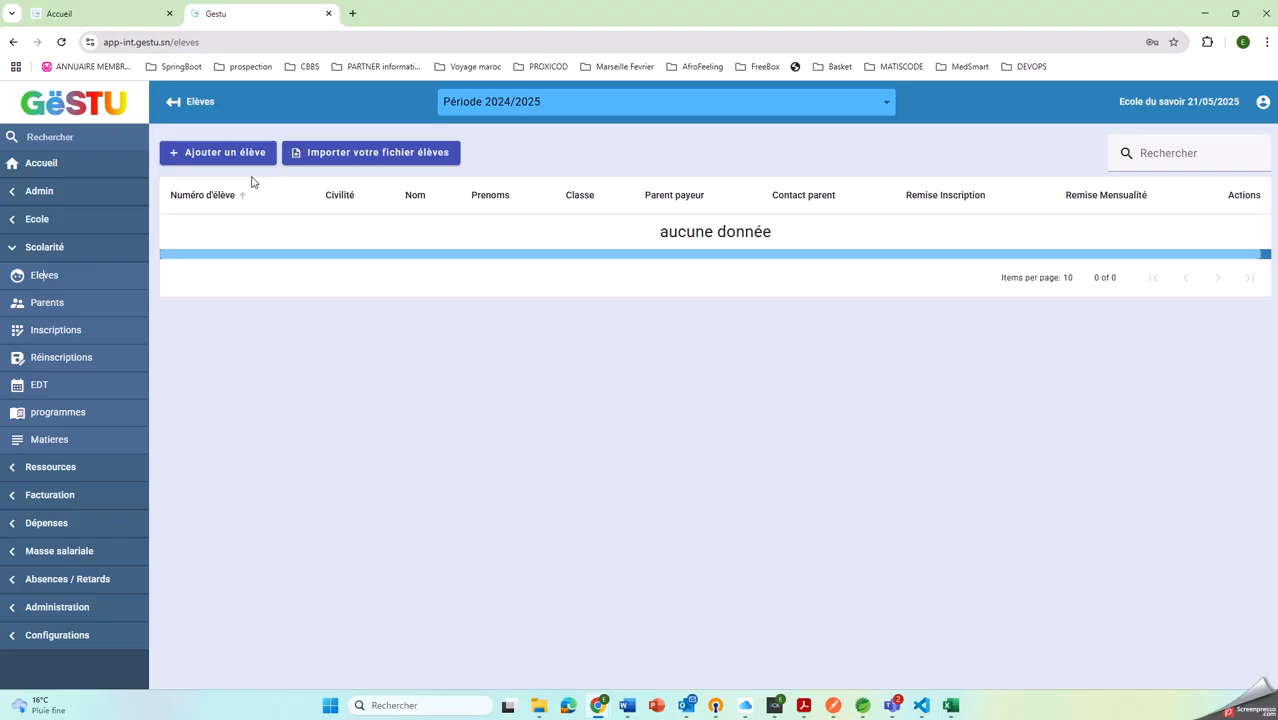
click(362, 158)
Load the liste_eleves_senegal file from Téléchargements as the student data for the import
click(579, 494)
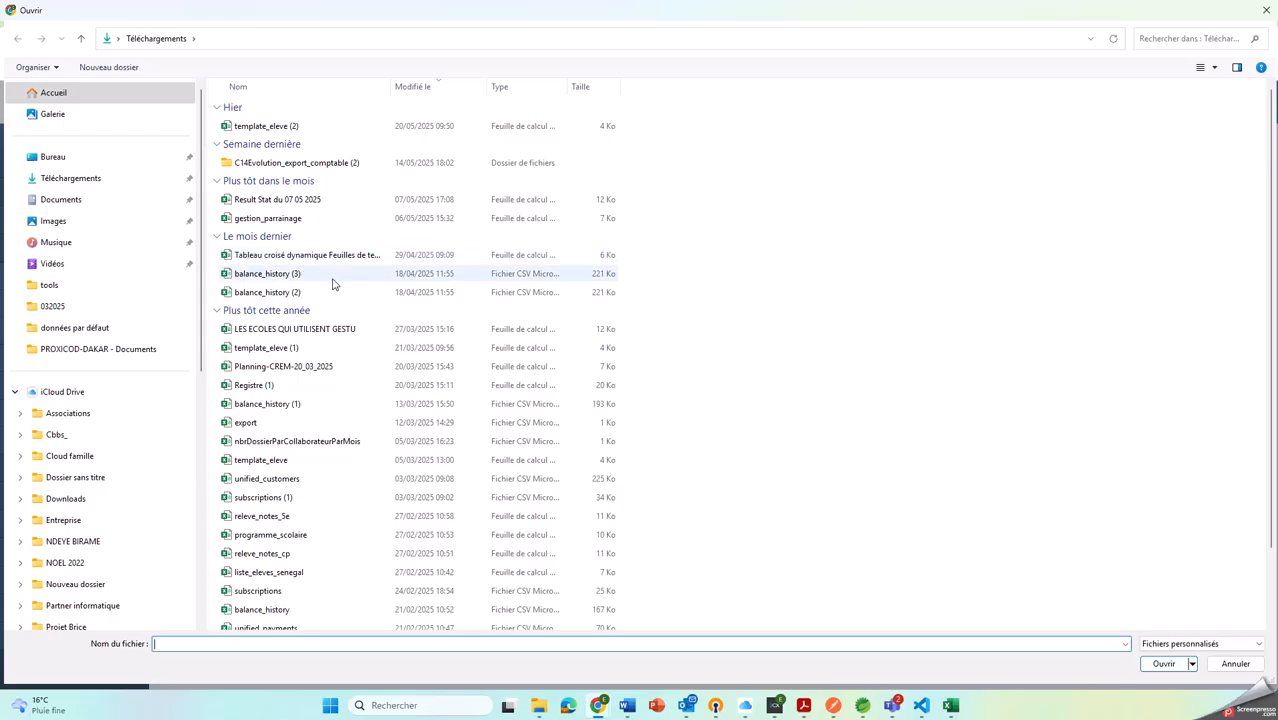
double_click(277, 128)
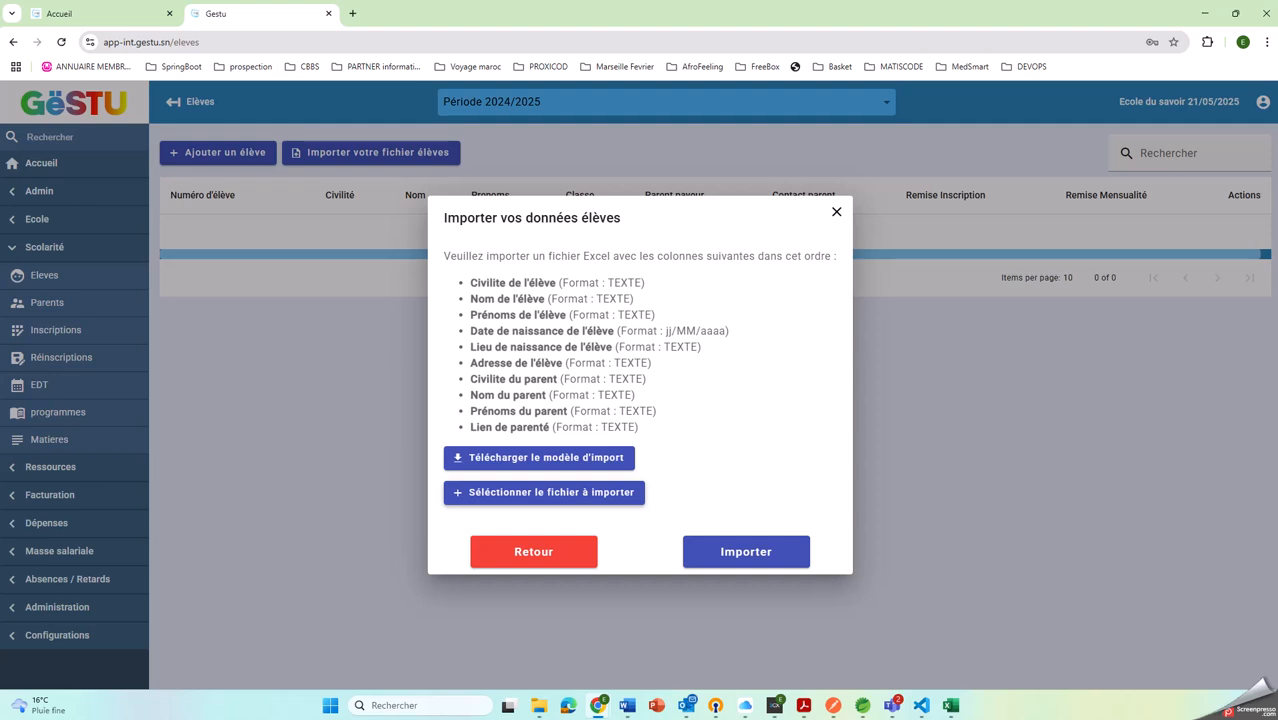
click(579, 491)
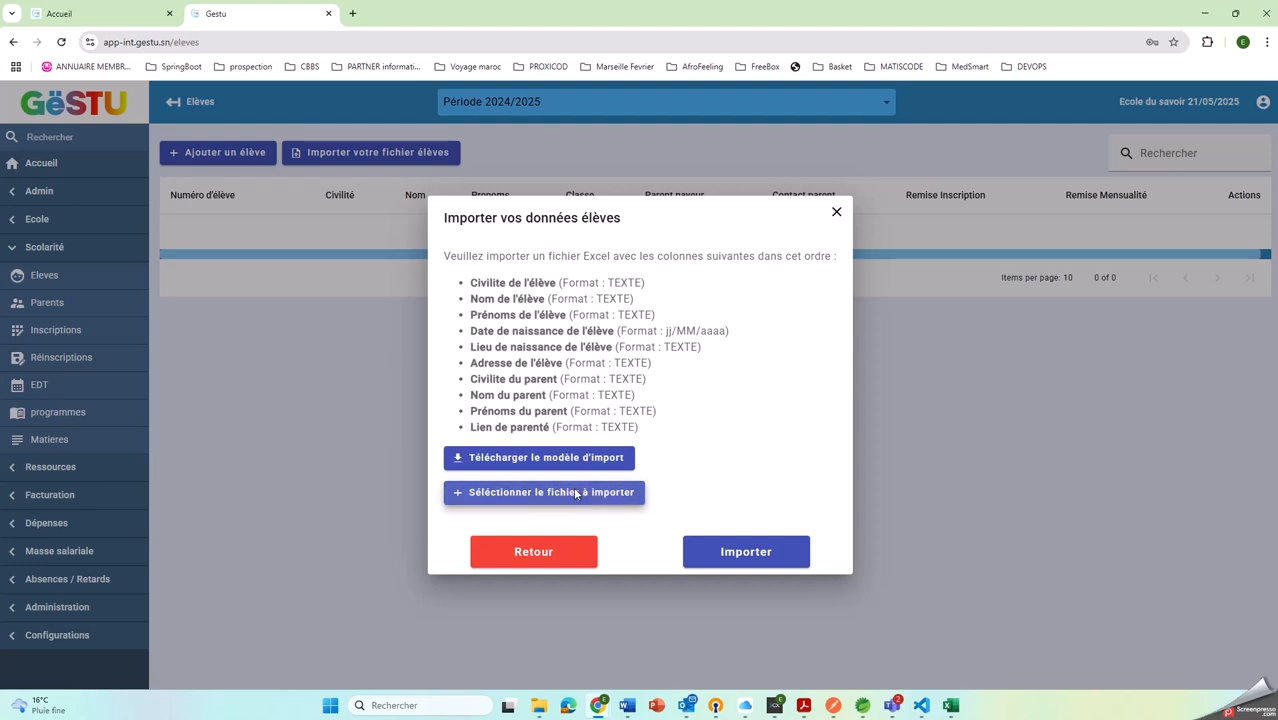
scroll(316, 260, down, 2)
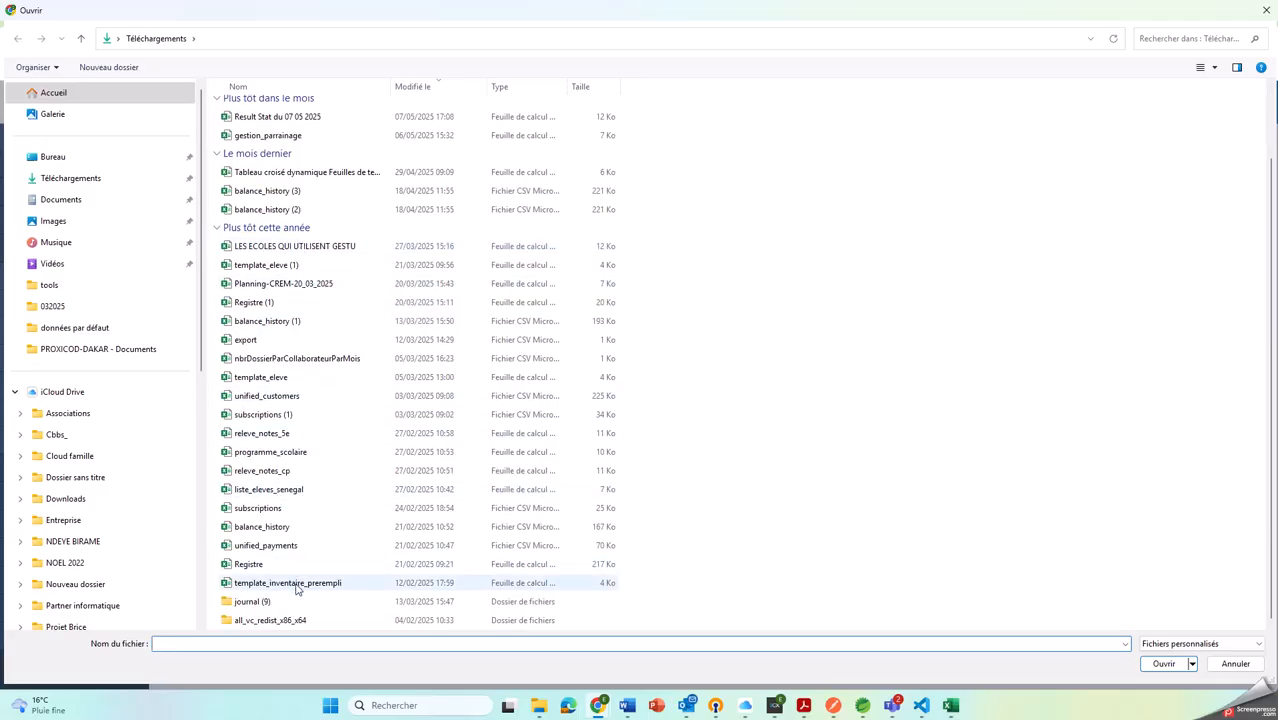
double_click(274, 489)
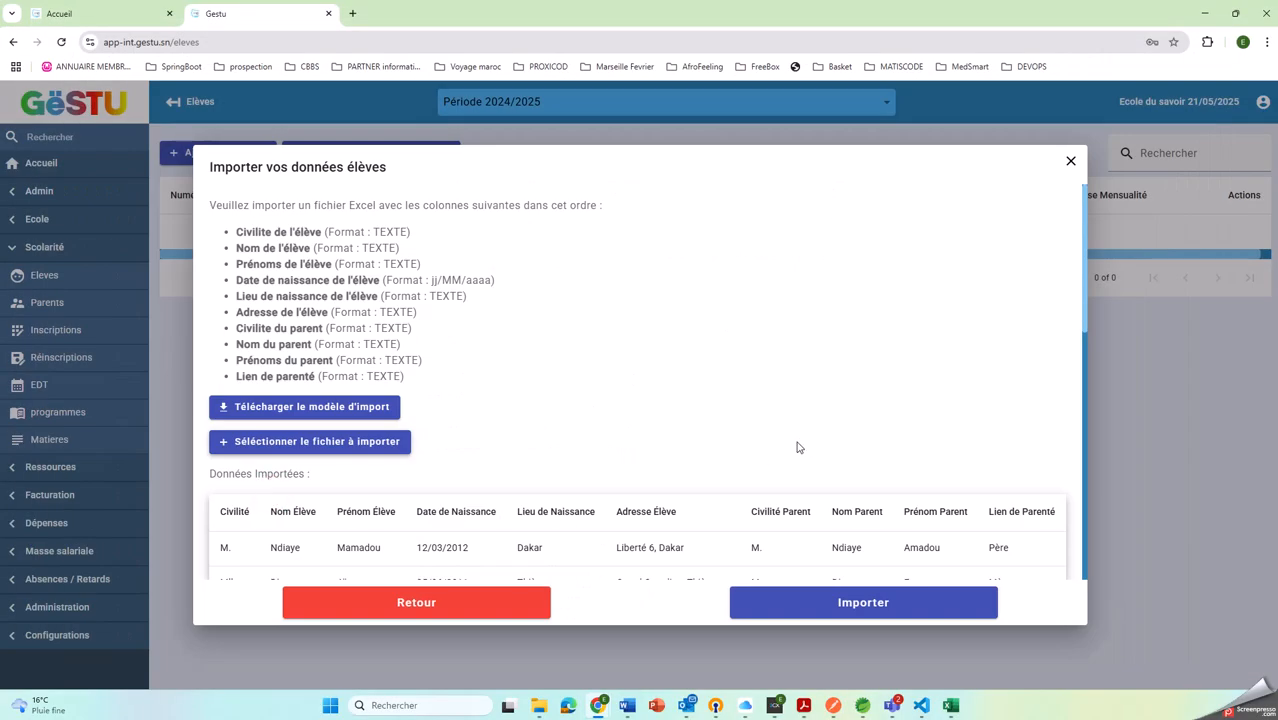
Review the loaded student and parent rows and import them into the school
scroll(797, 447, down, 7)
scroll(827, 466, up, 2)
scroll(870, 457, down, 1)
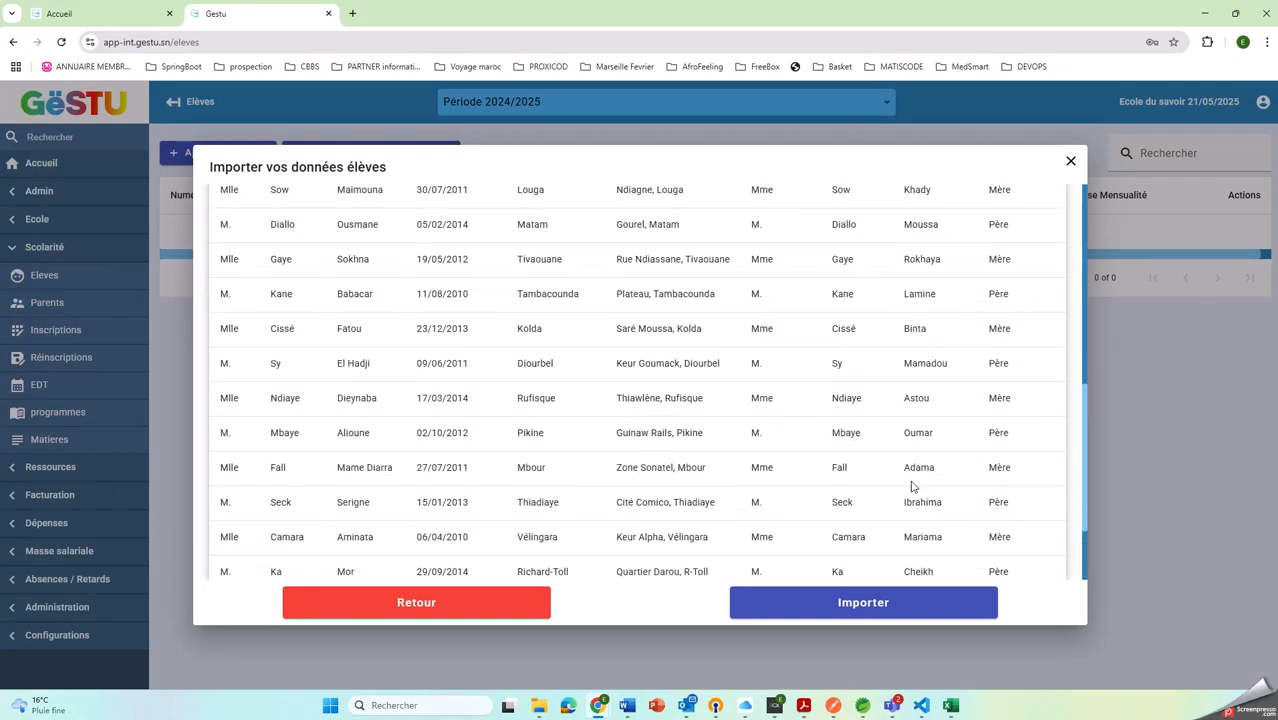
scroll(905, 475, down, 3)
scroll(787, 400, up, 10)
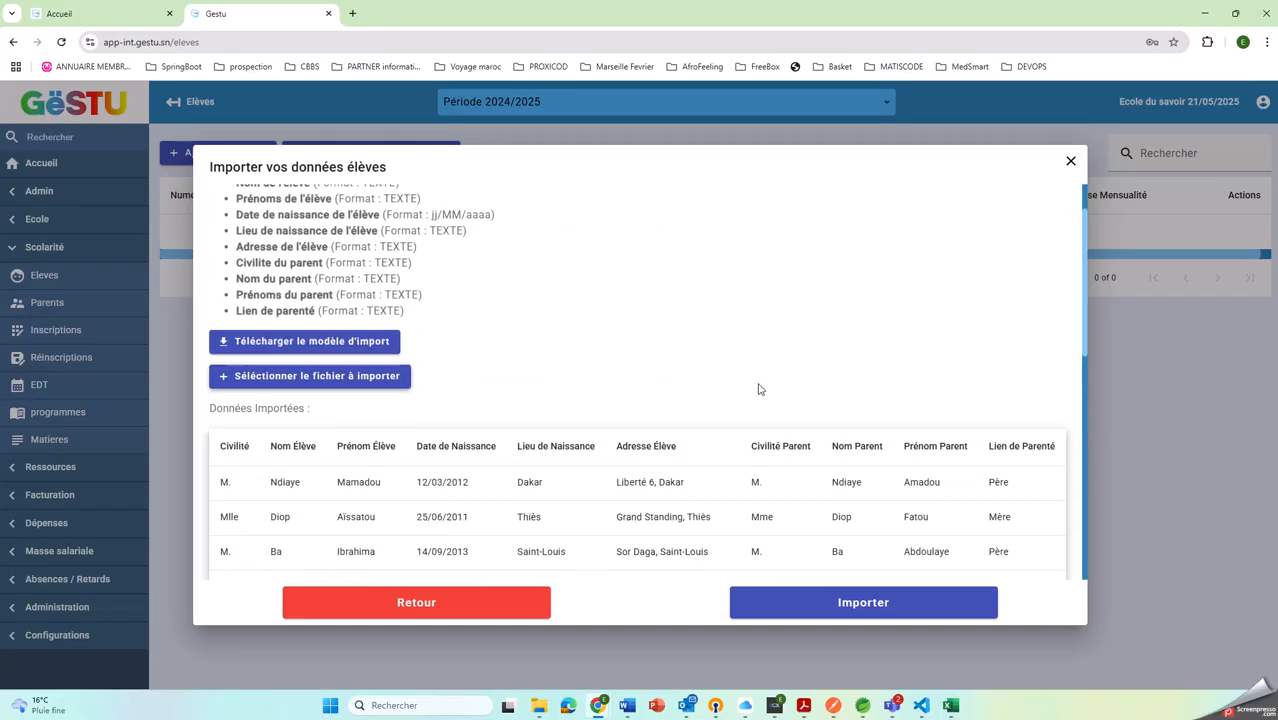
scroll(759, 392, down, 10)
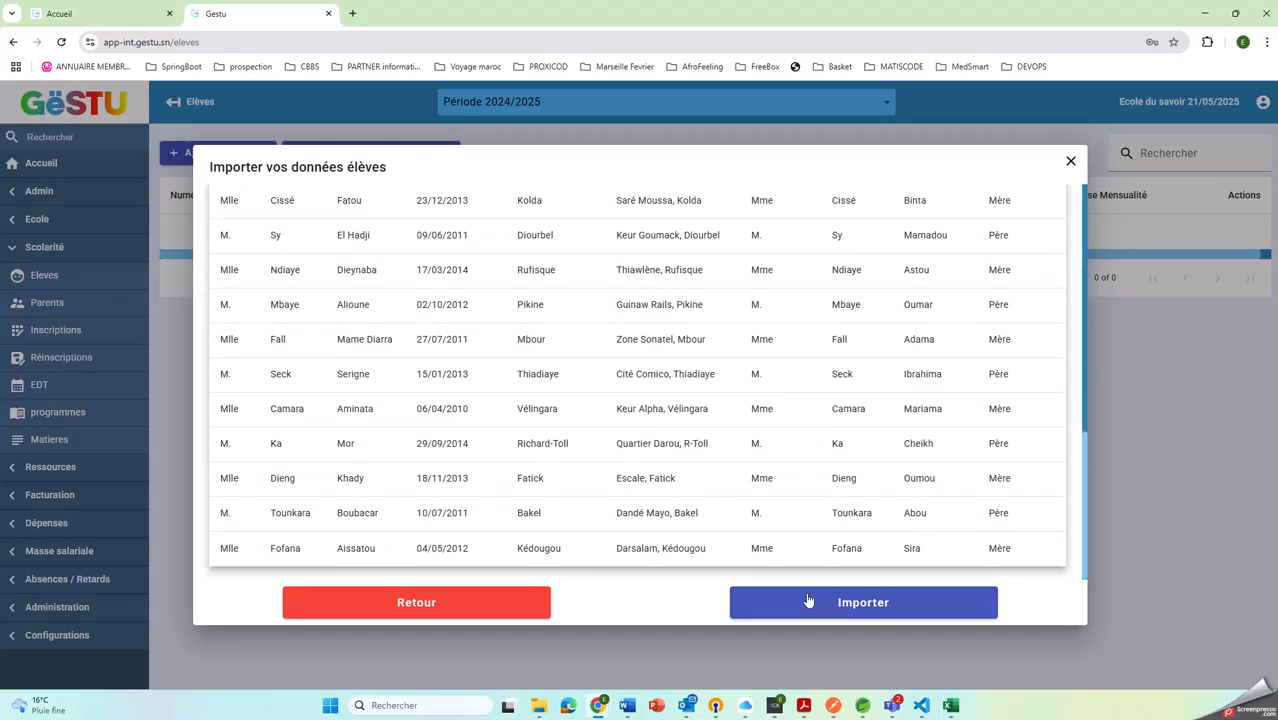
click(808, 600)
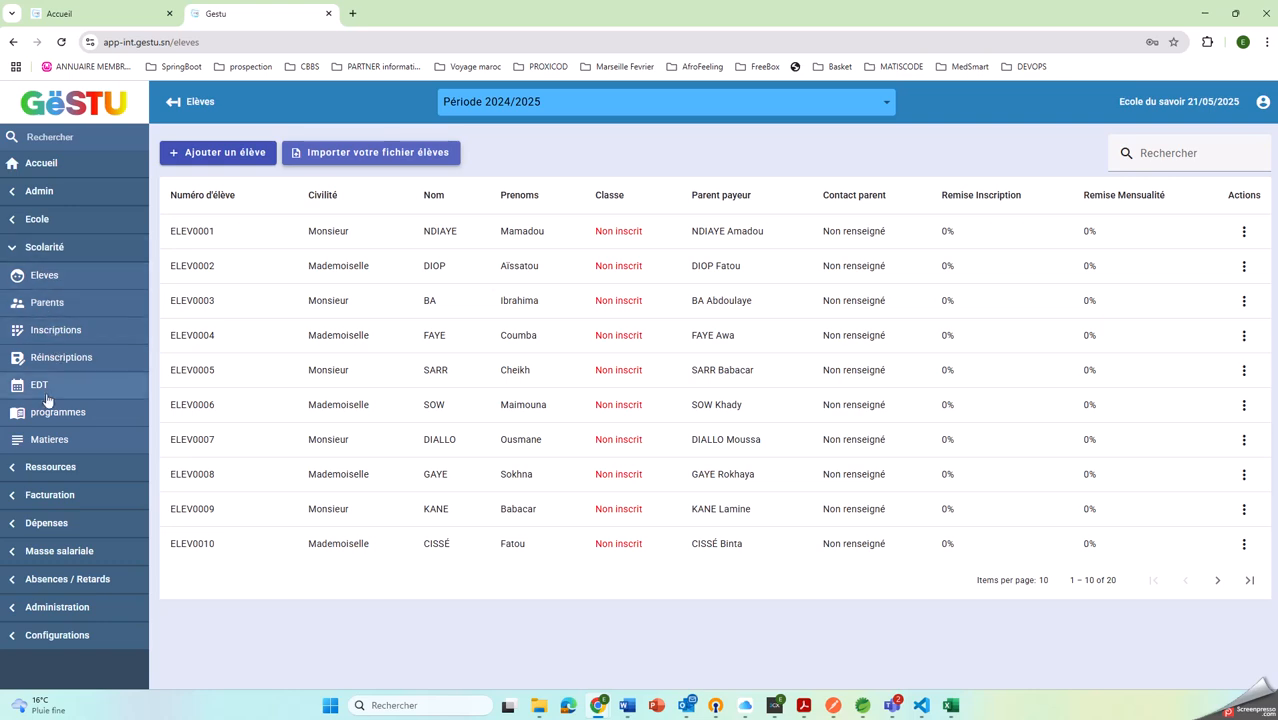
View the school's room list in the Ressources section and go to its staff list
click(54, 467)
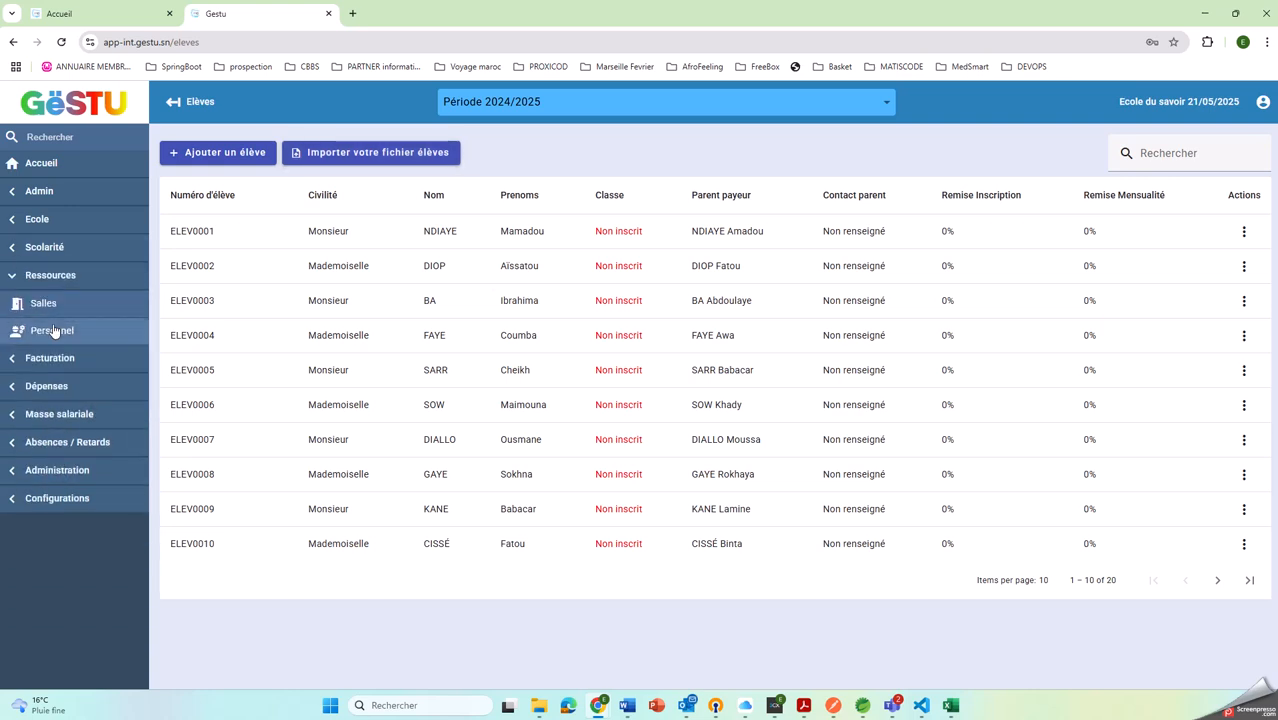
click(39, 306)
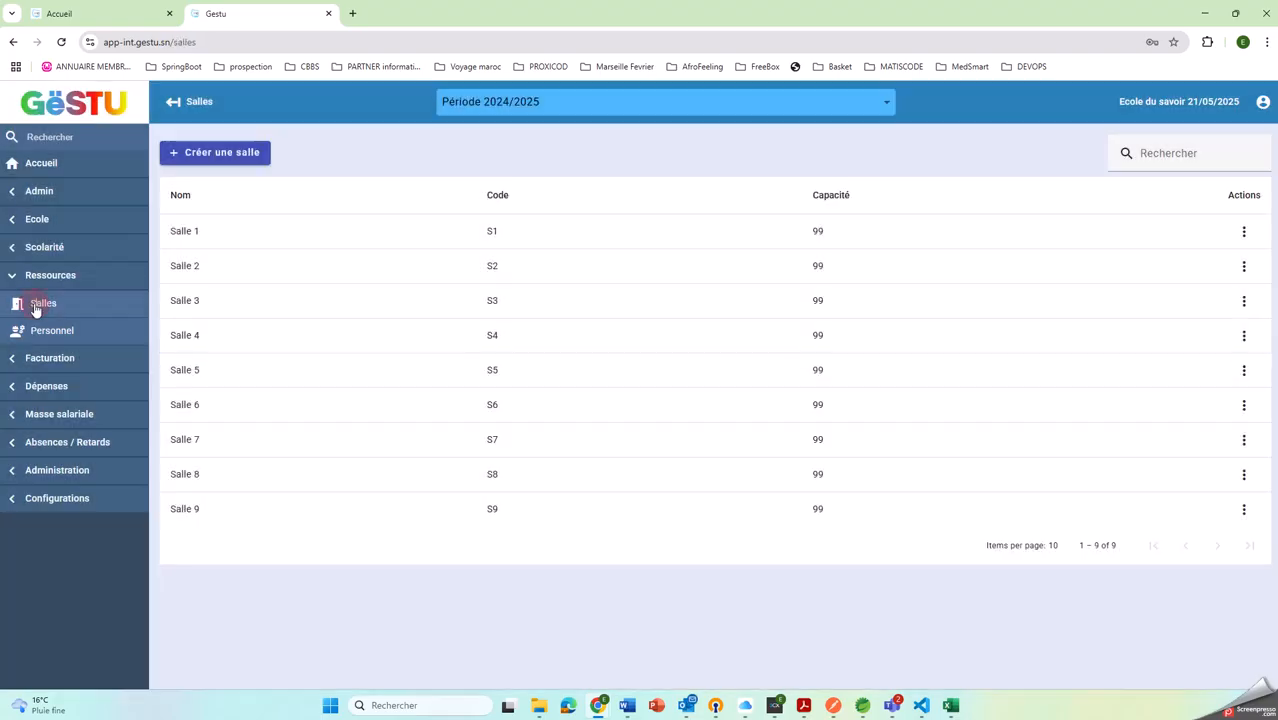
click(57, 336)
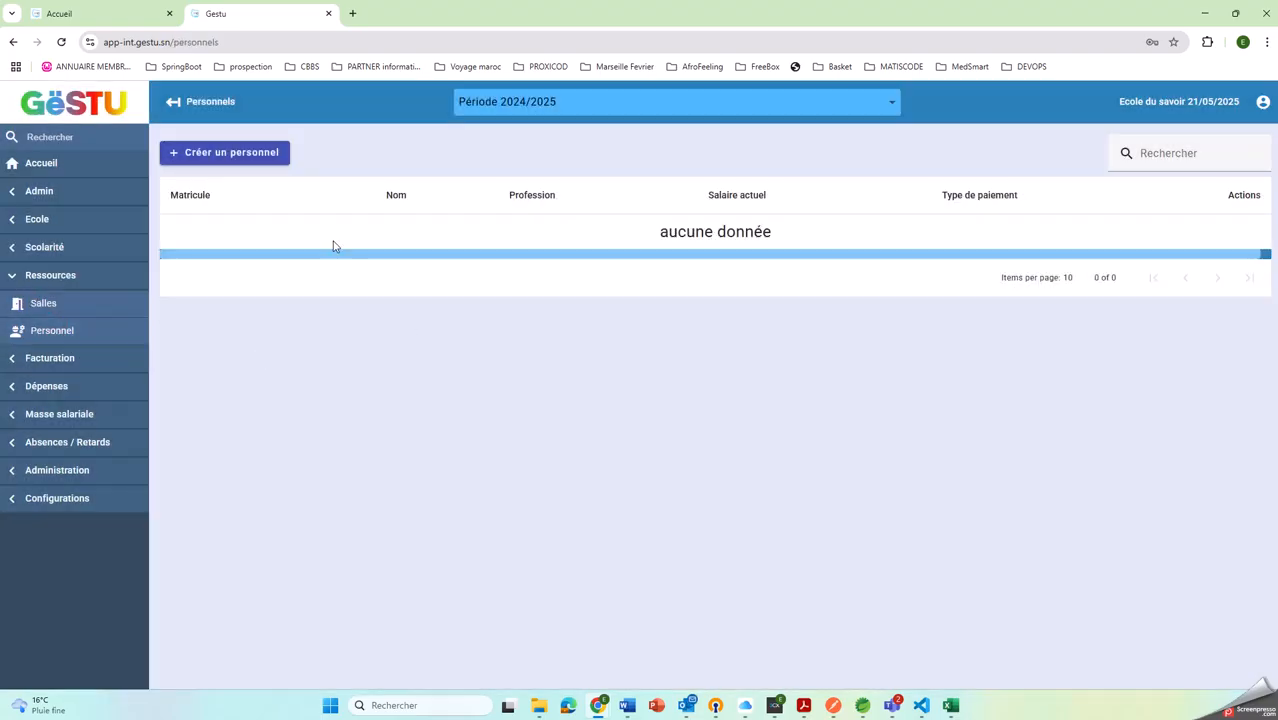
Start a new staff record with civility Monsieur and fill in the teacher's last and first names
click(219, 149)
click(294, 236)
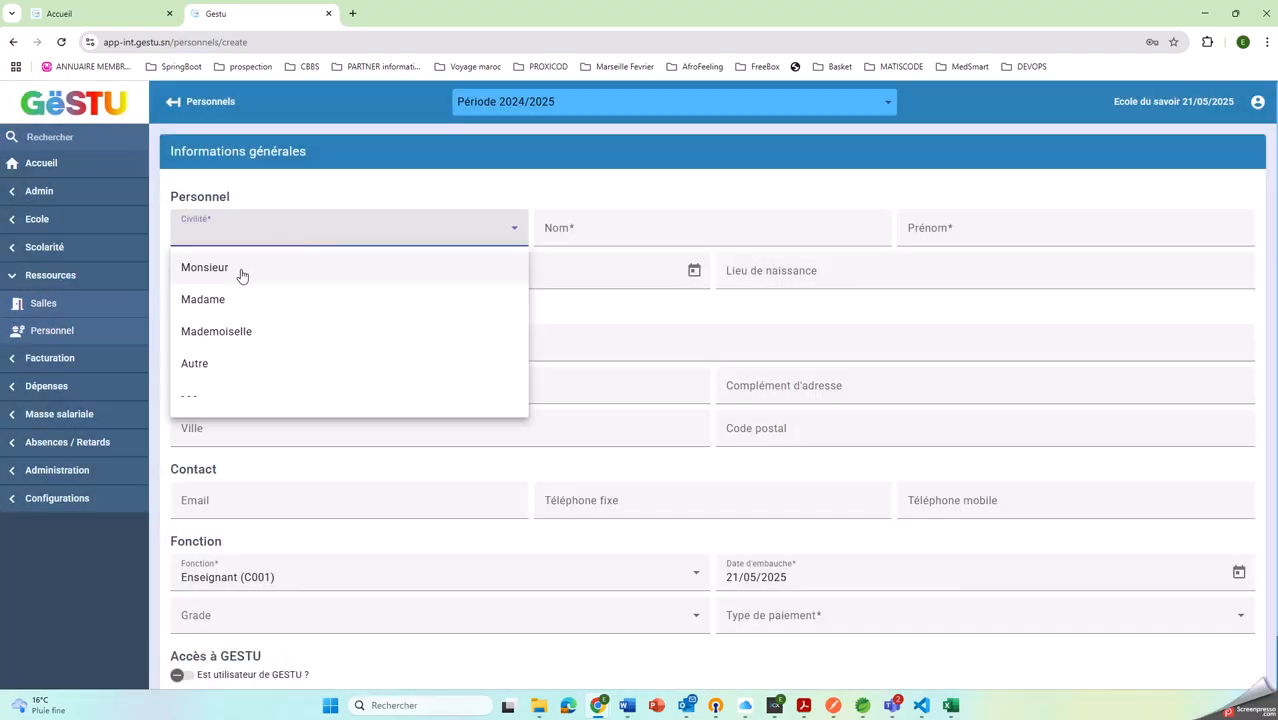
click(240, 268)
click(668, 233)
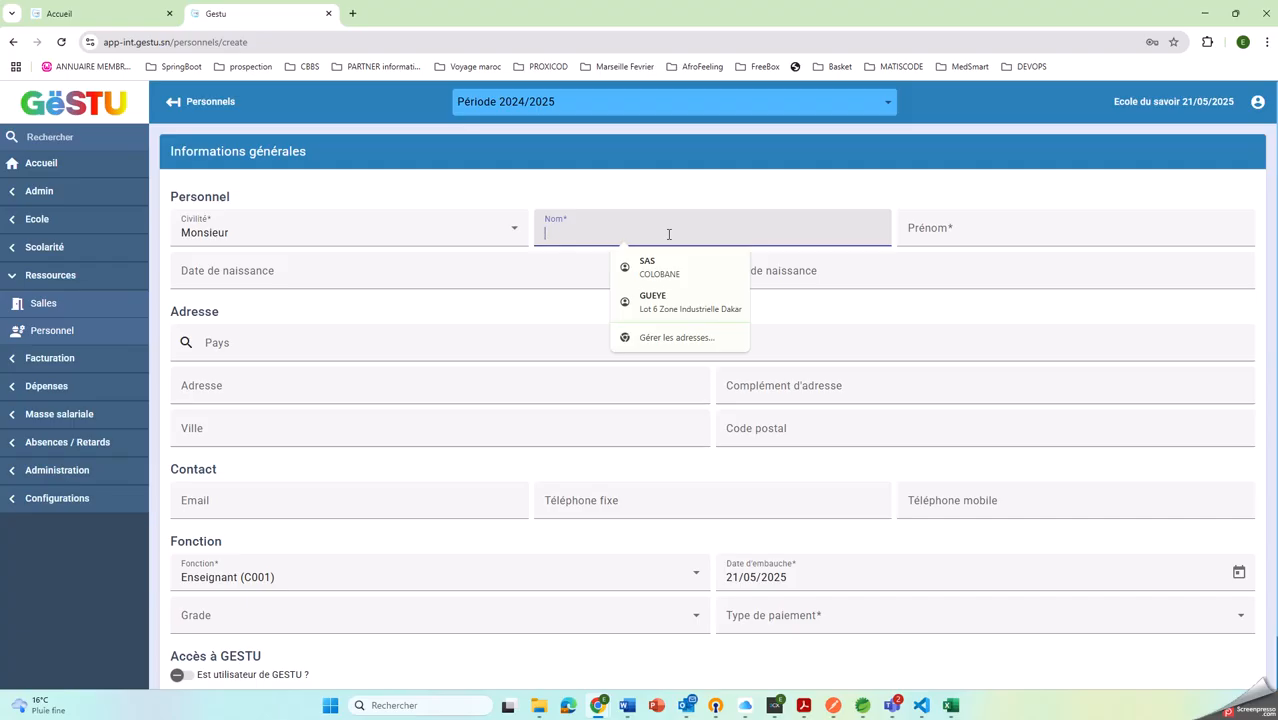
text(DIOP)
key(Tab)
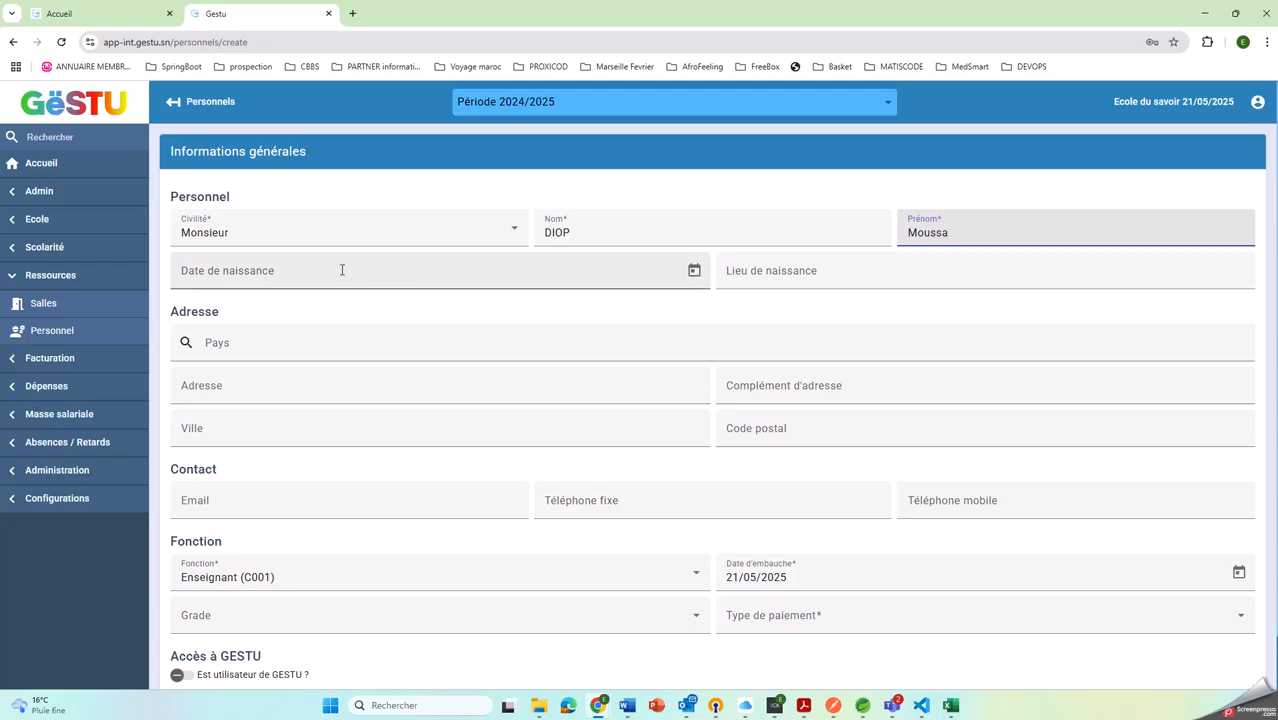
Set the teacher's payment type to Forfait mensuel (FM) and create the staff record
click(280, 272)
scroll(900, 590, down, 1)
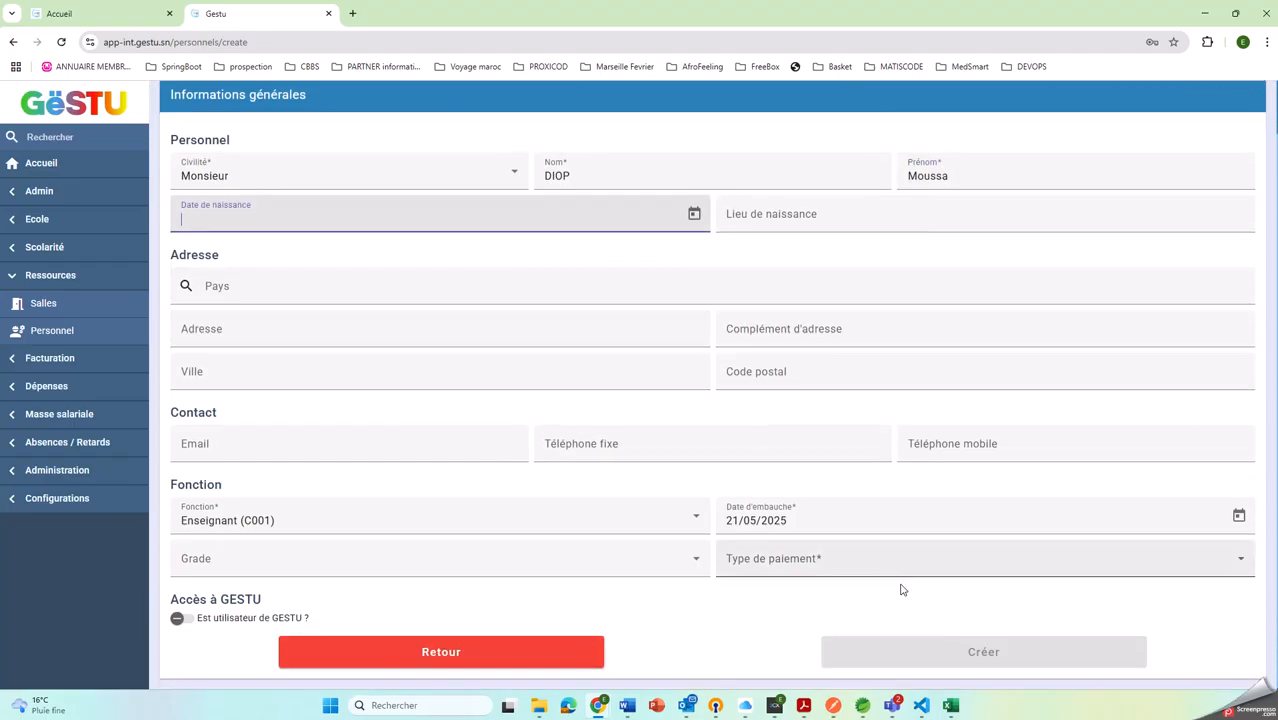
click(781, 555)
click(772, 627)
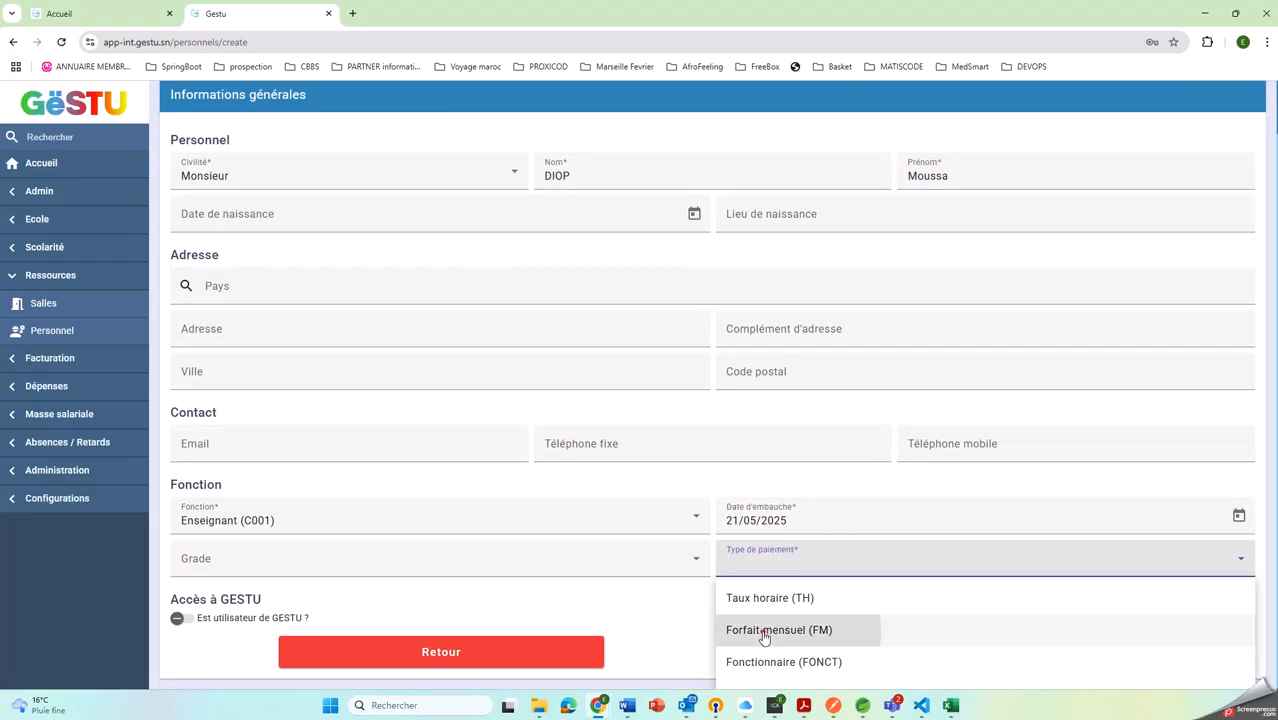
click(961, 653)
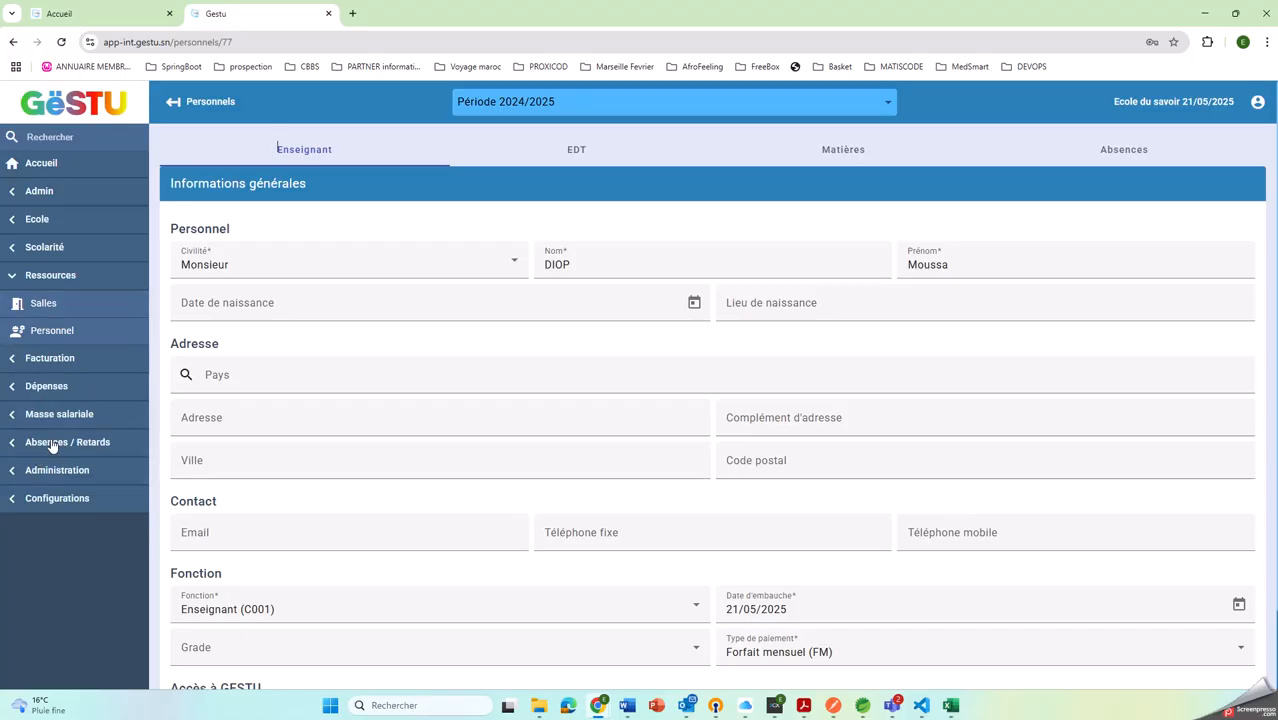
Go to the billing articles list and filter it by 5
click(50, 360)
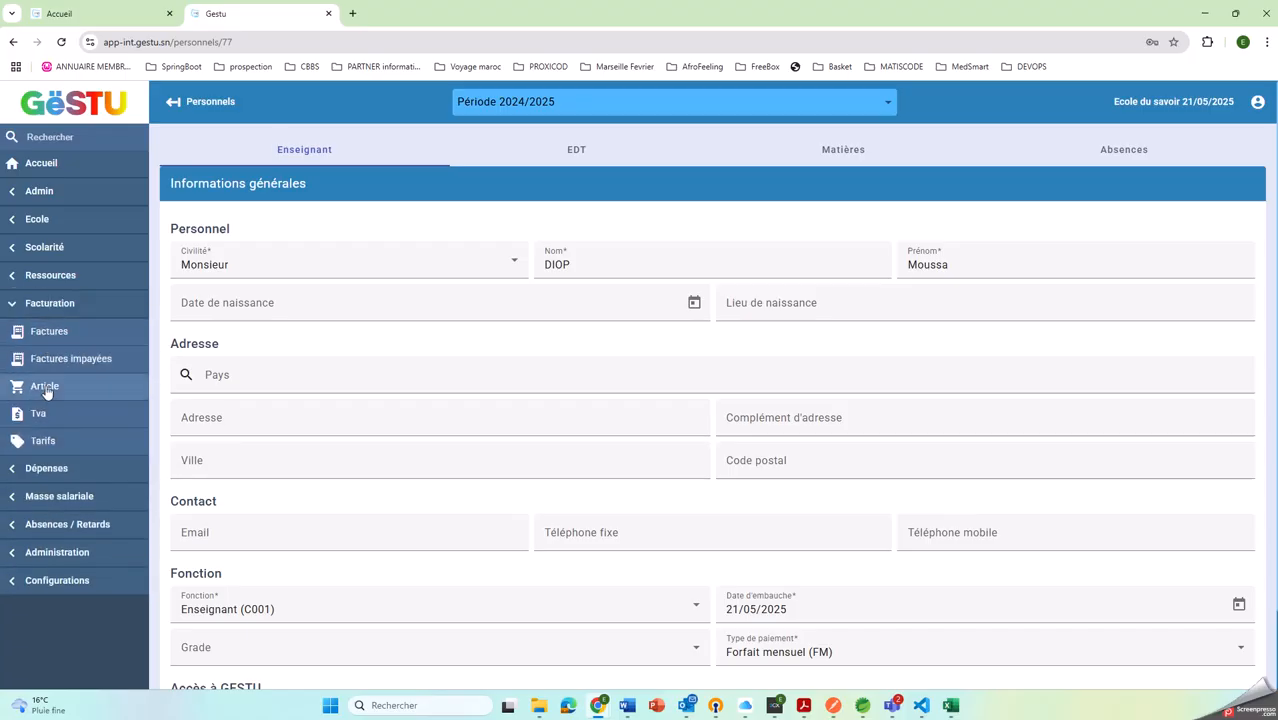
click(45, 387)
click(1160, 155)
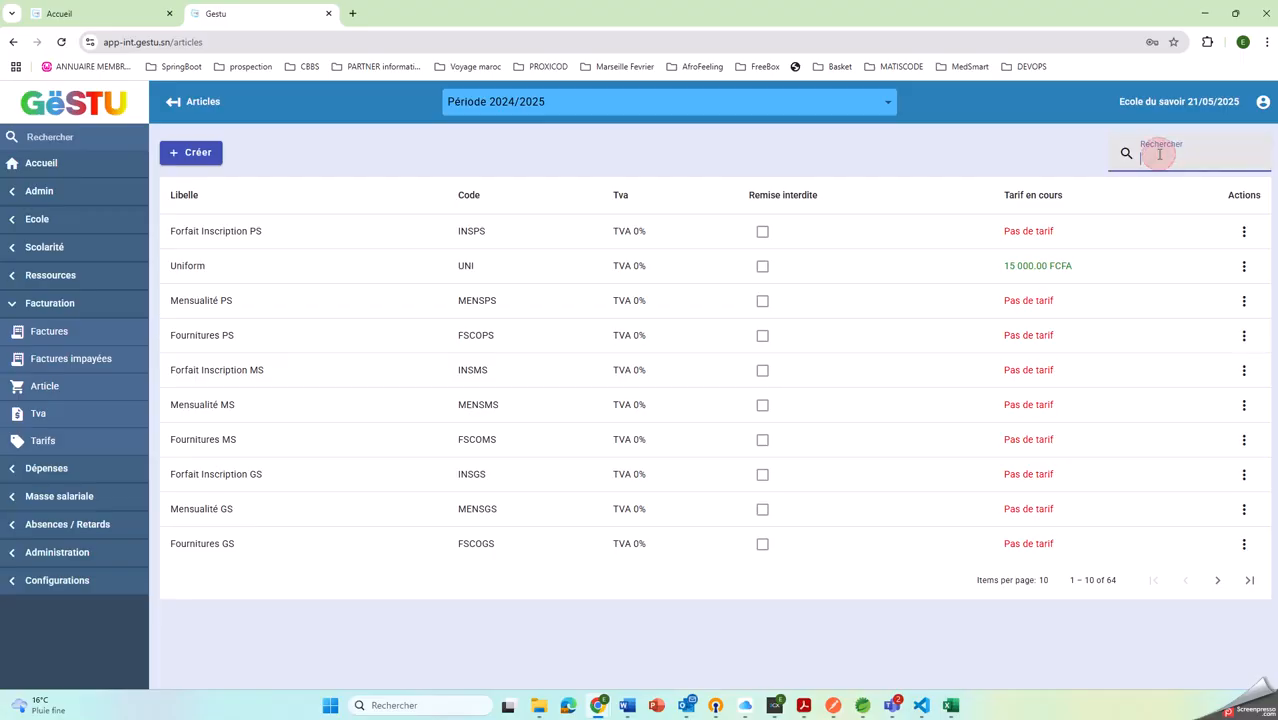
text(5)
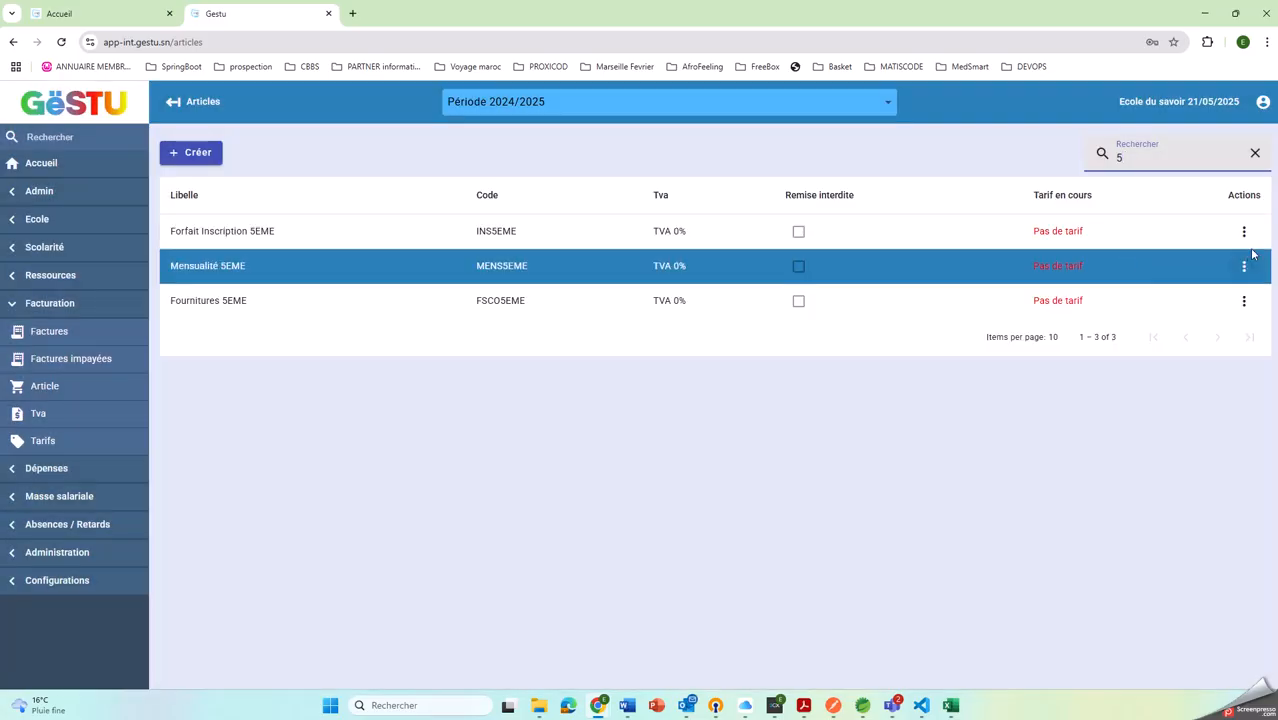
Add a tariff of 15000 to the Forfait Inscription 5EME article
click(1243, 231)
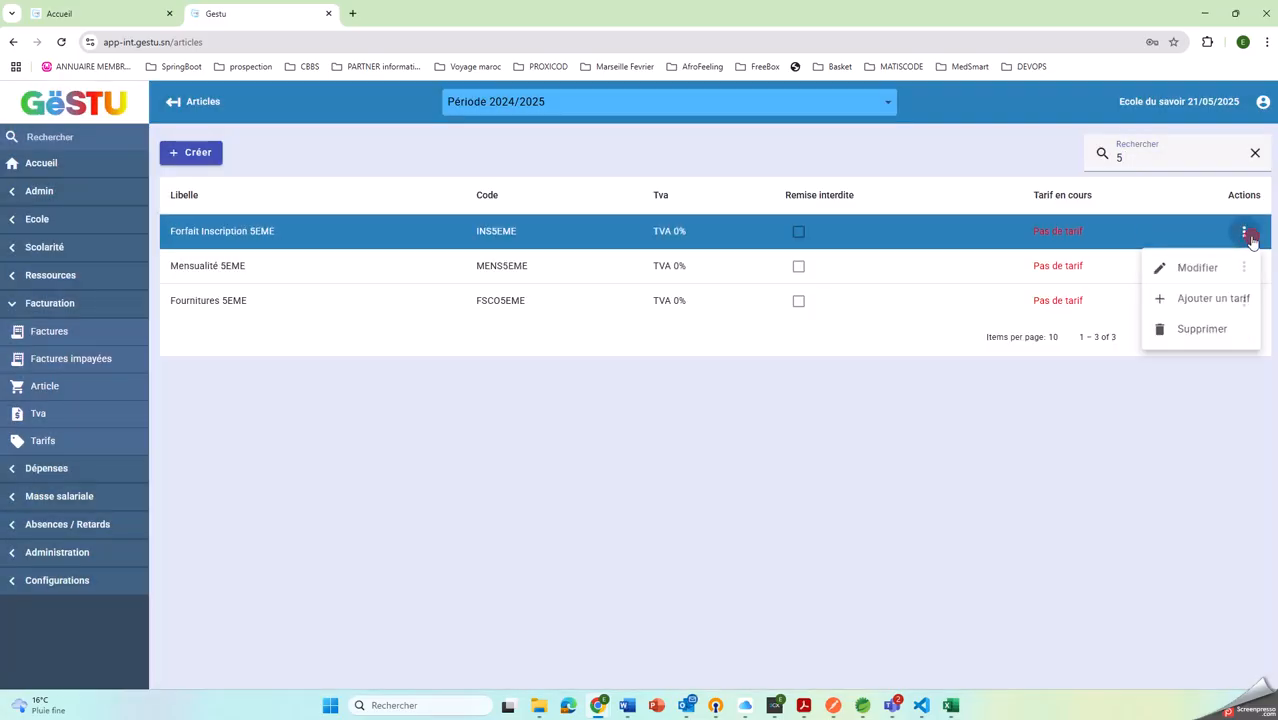
click(1210, 302)
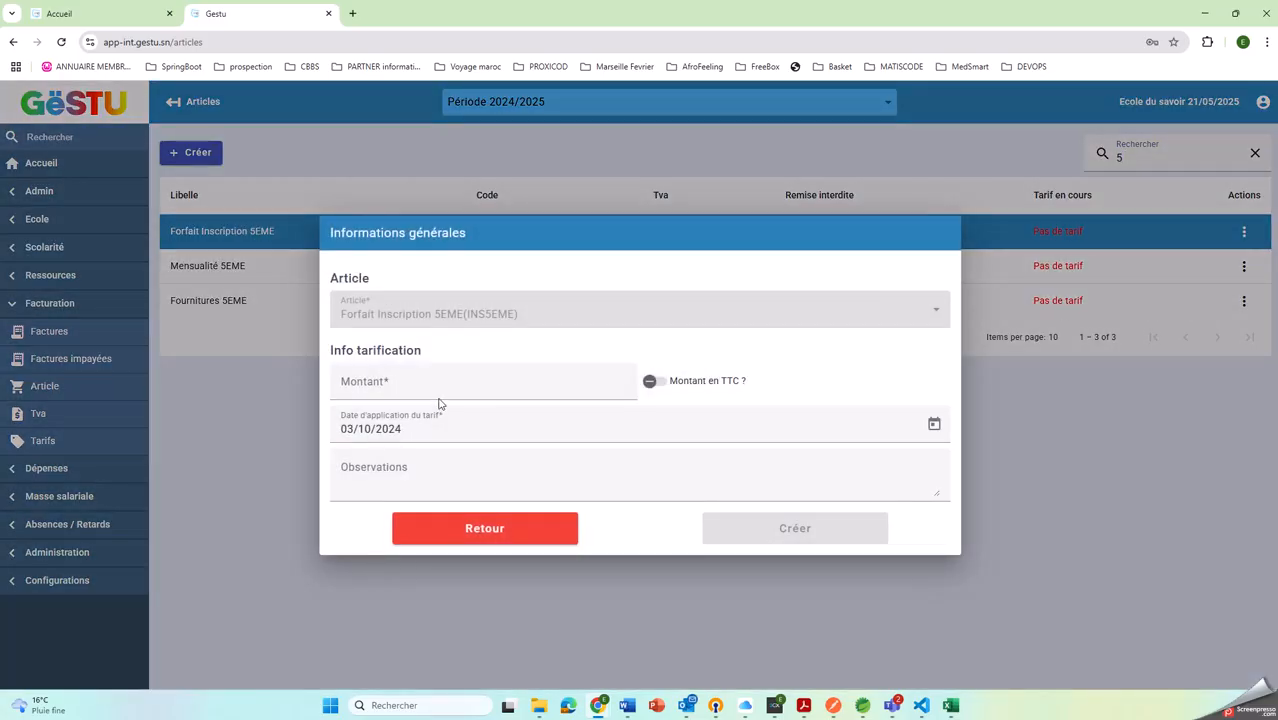
click(437, 385)
text(15000)
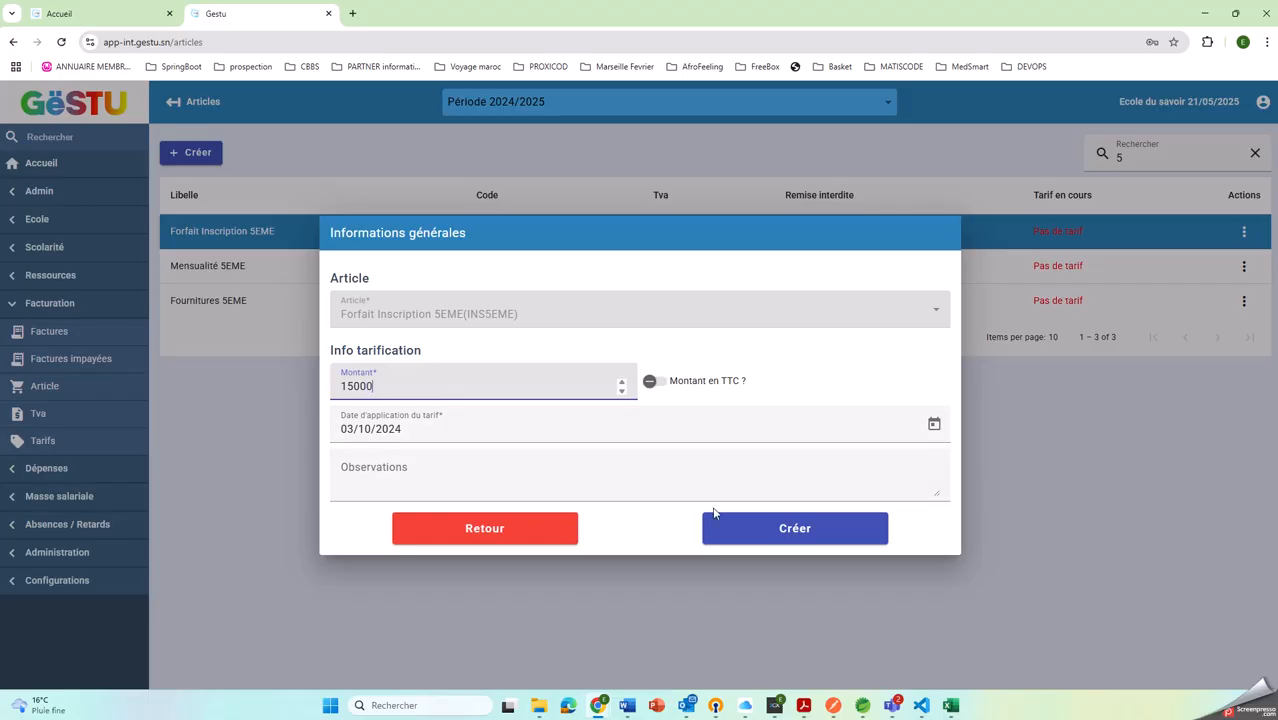
click(762, 528)
Add a tariff of 20000 to the Mensualité 5EME article
click(1243, 266)
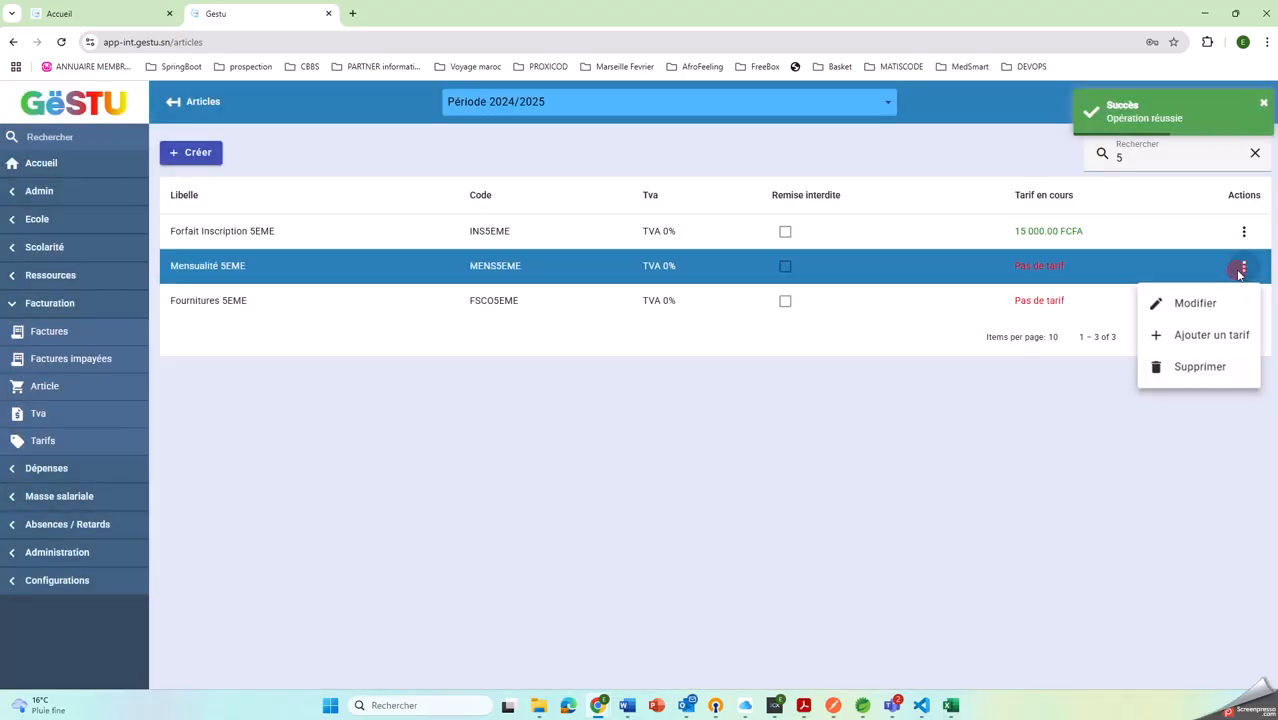
click(1183, 331)
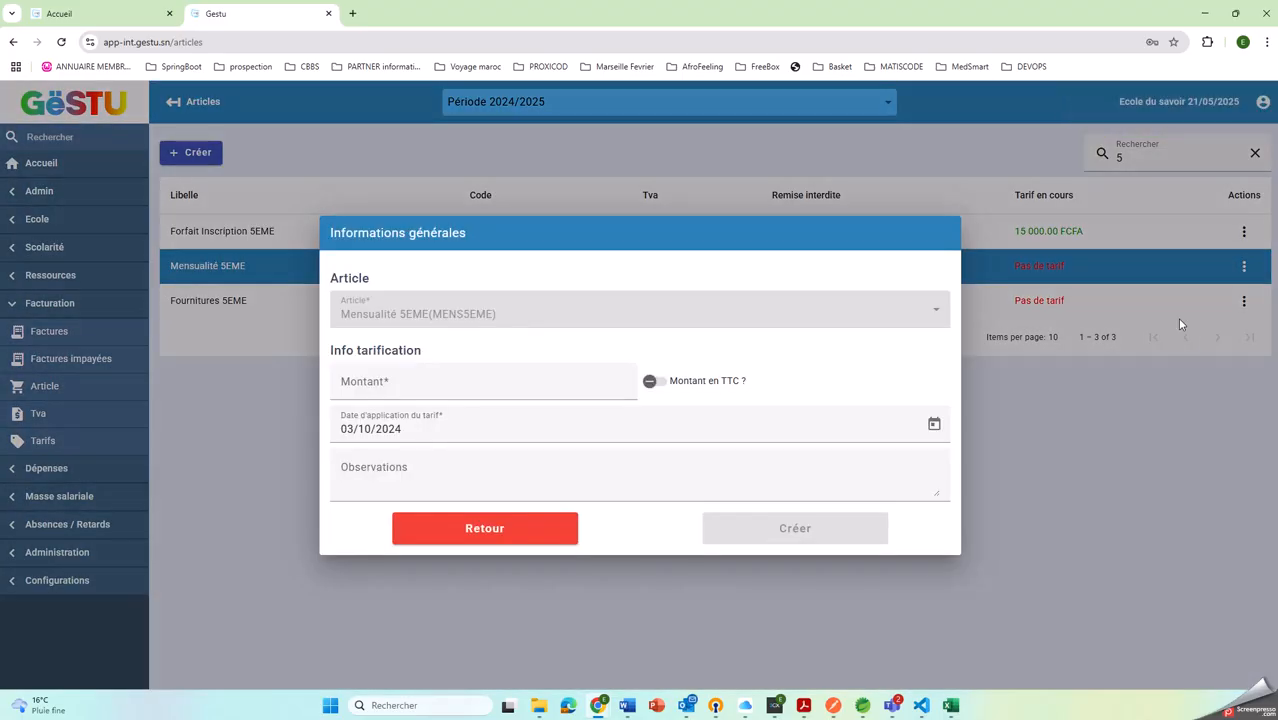
click(414, 378)
text(2)
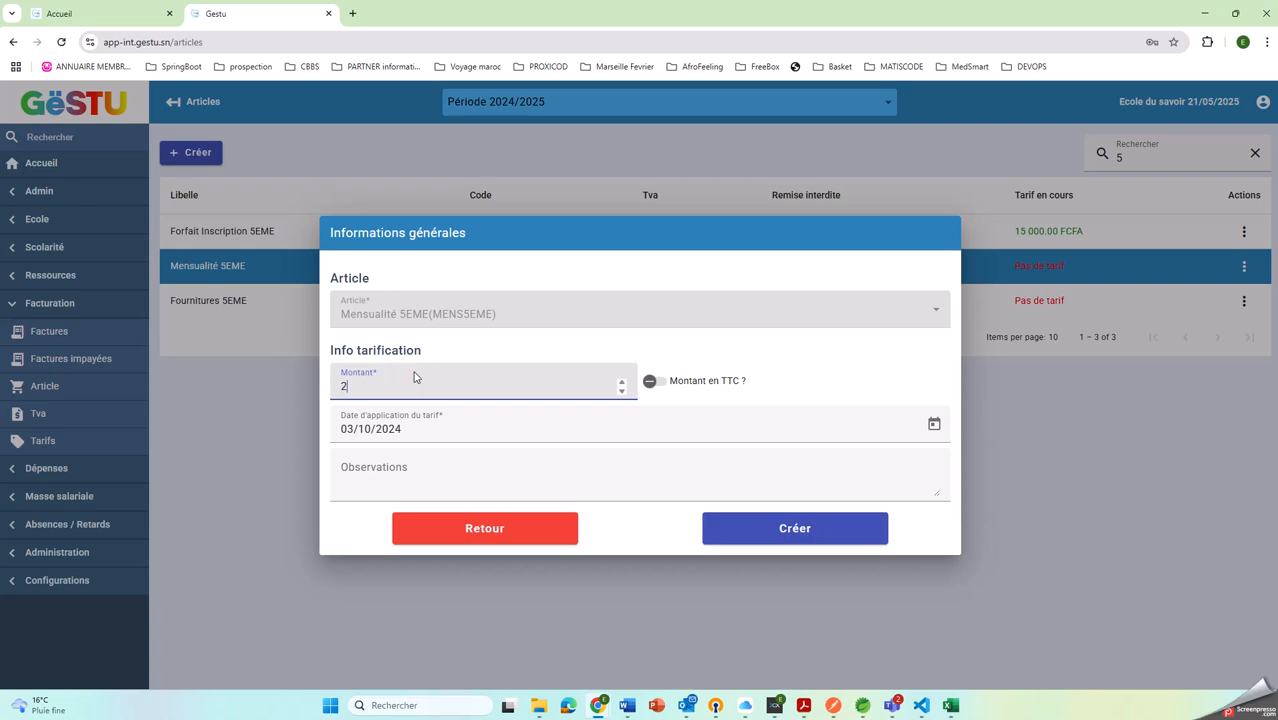
text(0000)
click(741, 526)
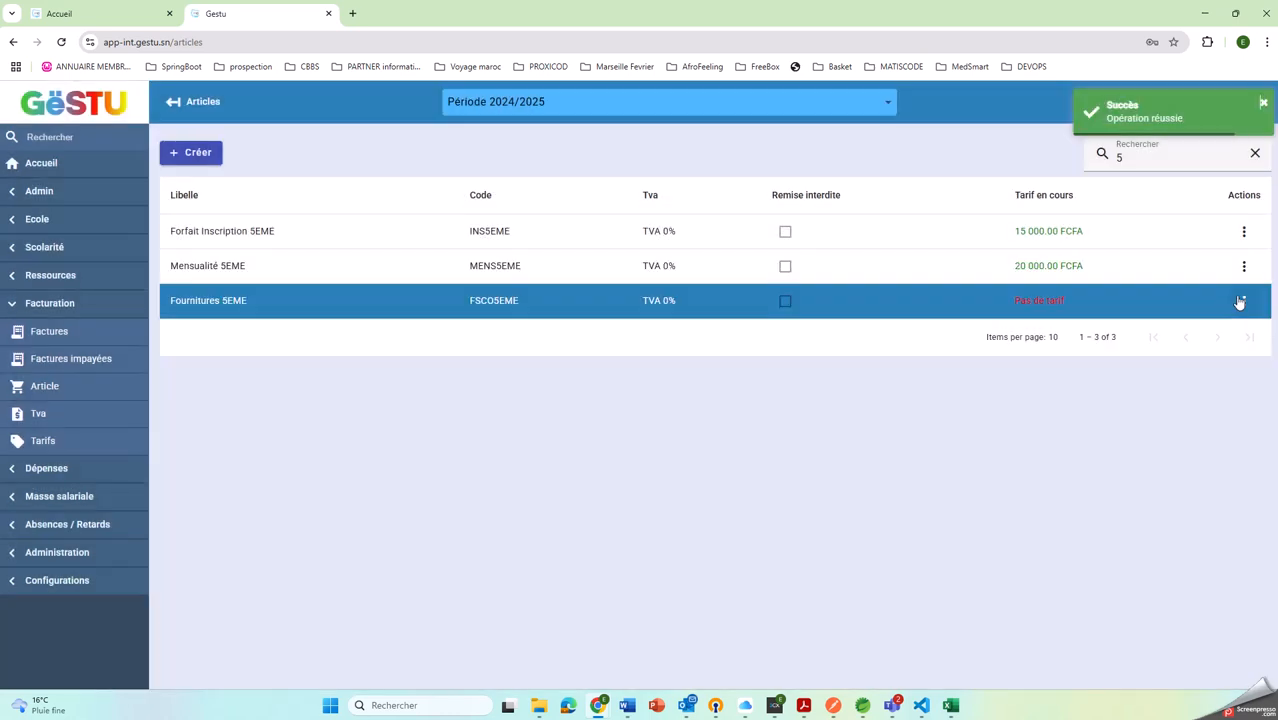
Add a tariff of 10000 to the Fournitures 5EME article
click(1243, 300)
click(1190, 372)
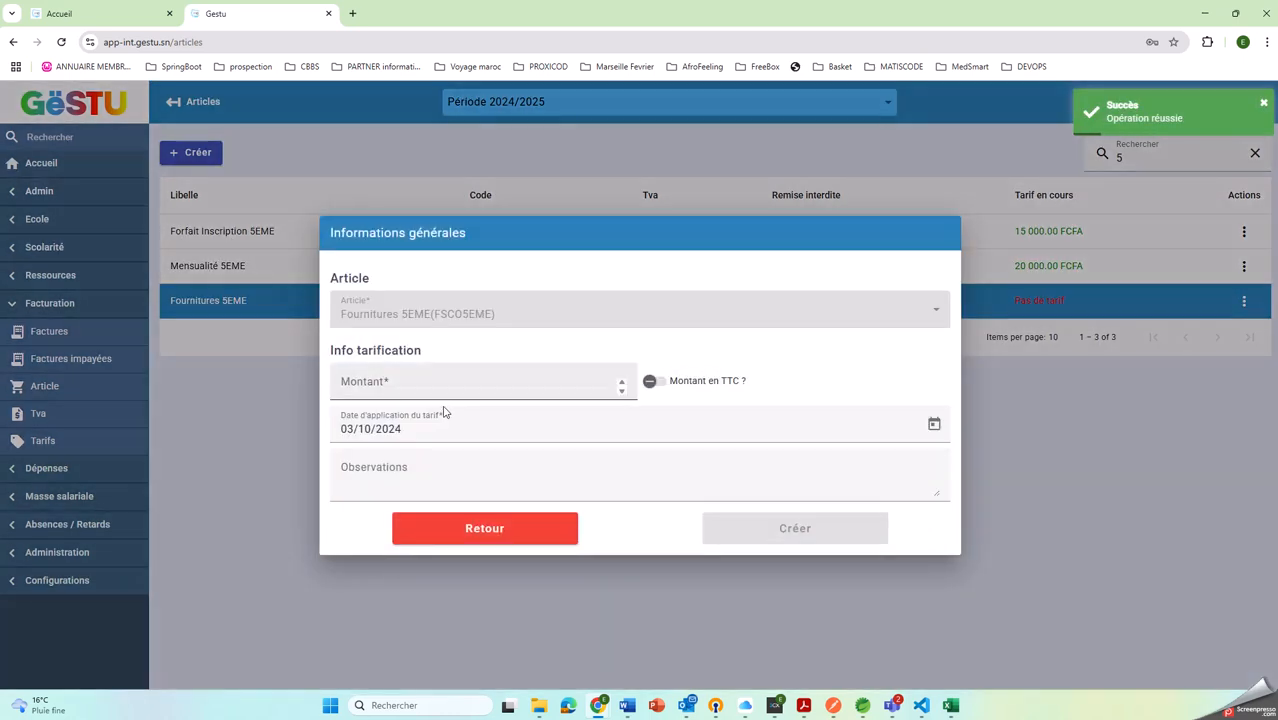
click(411, 383)
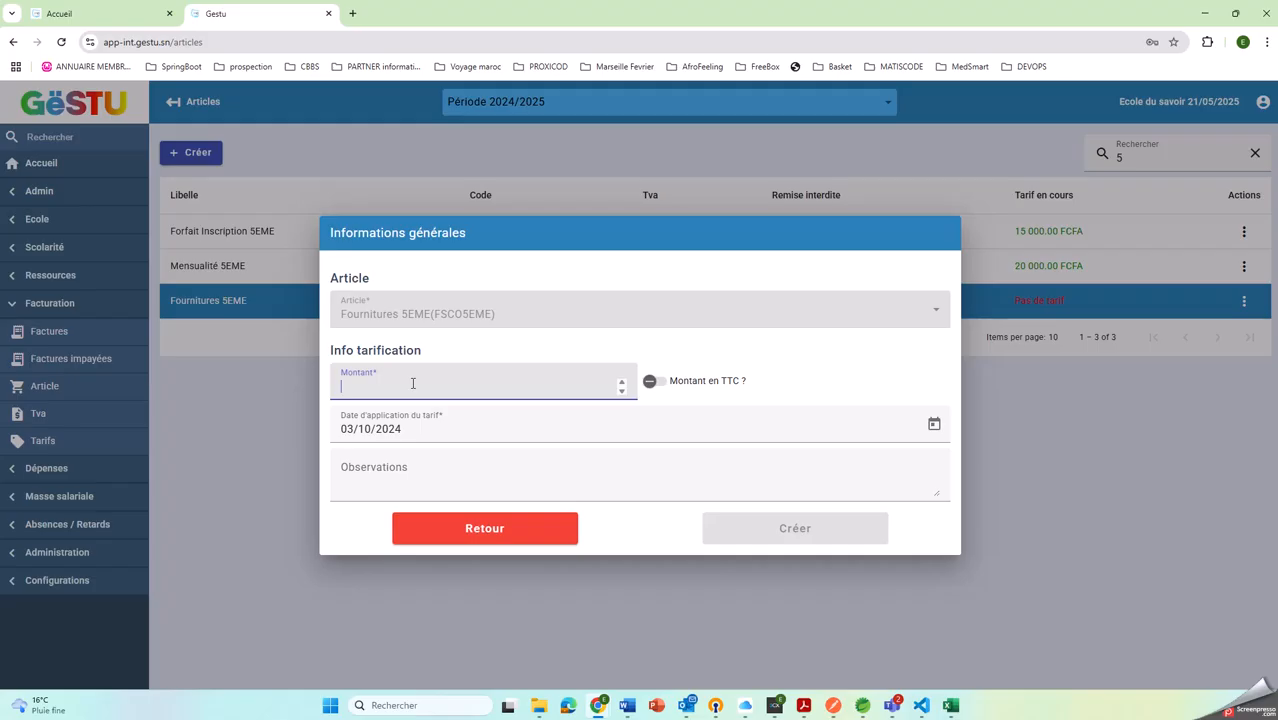
text(10000)
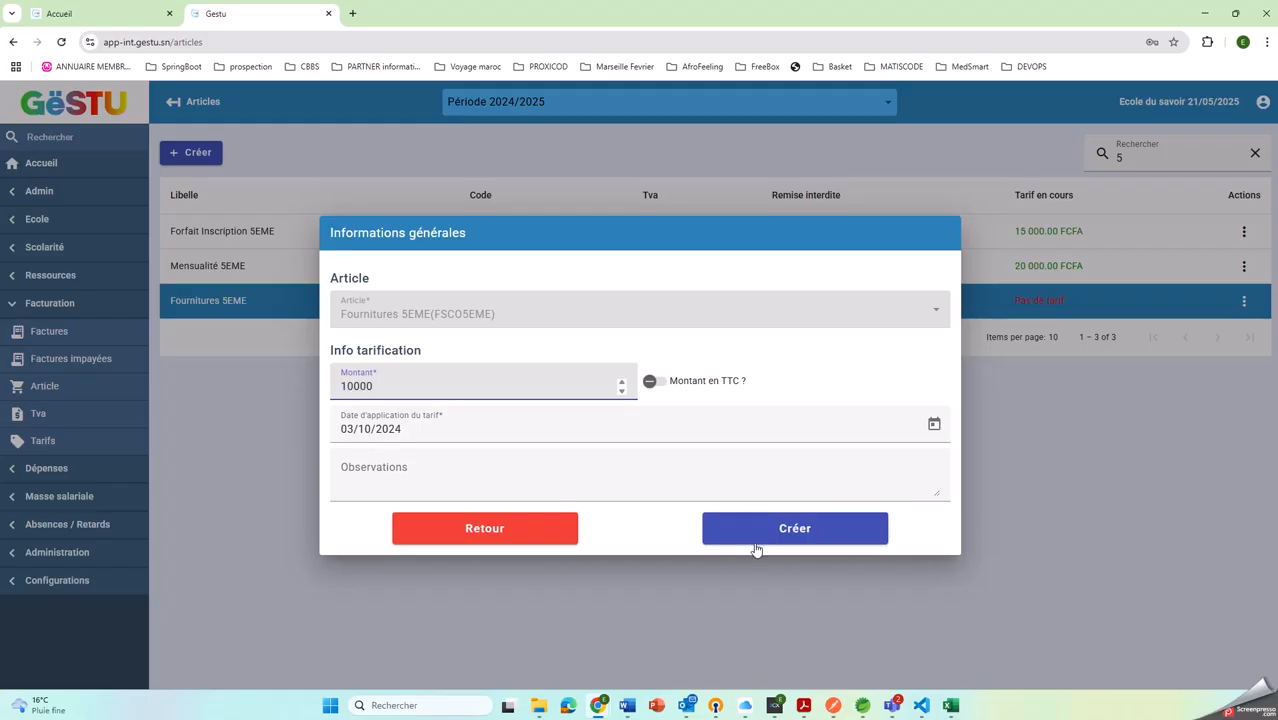
click(756, 547)
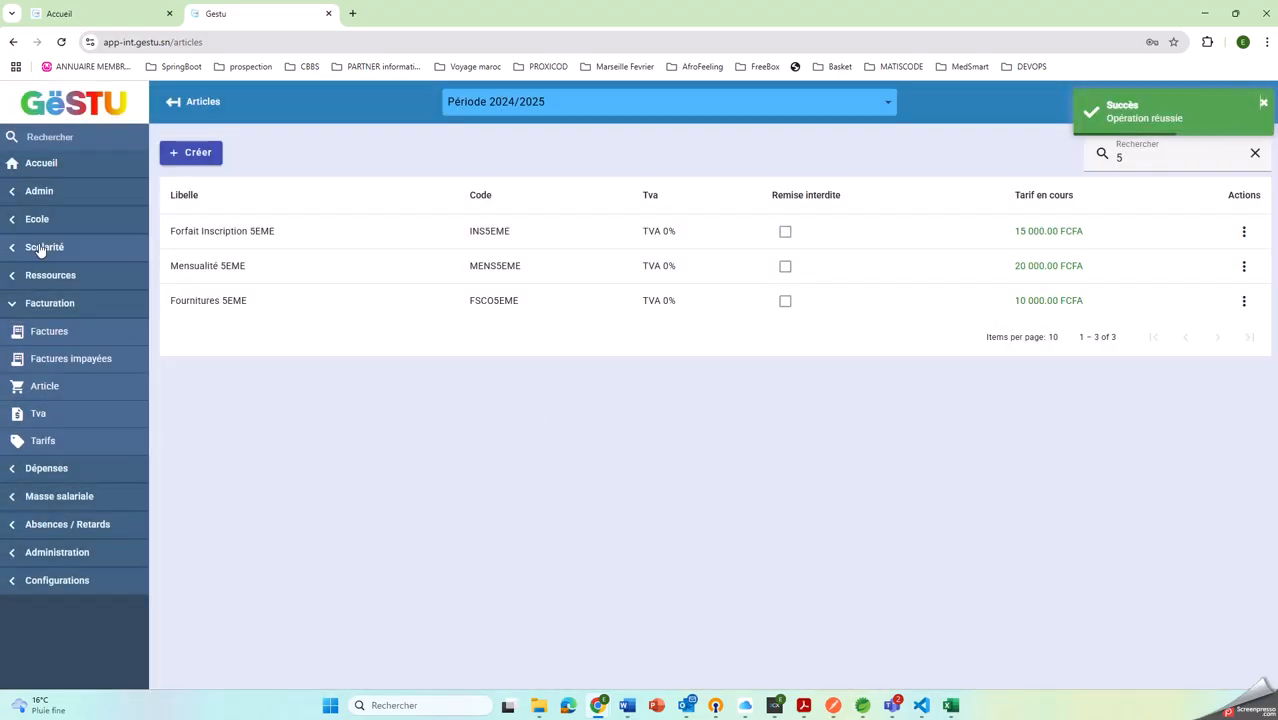
Check the student list, and start a multiple enrolment for class 6EME A from the class list
click(30, 255)
click(35, 276)
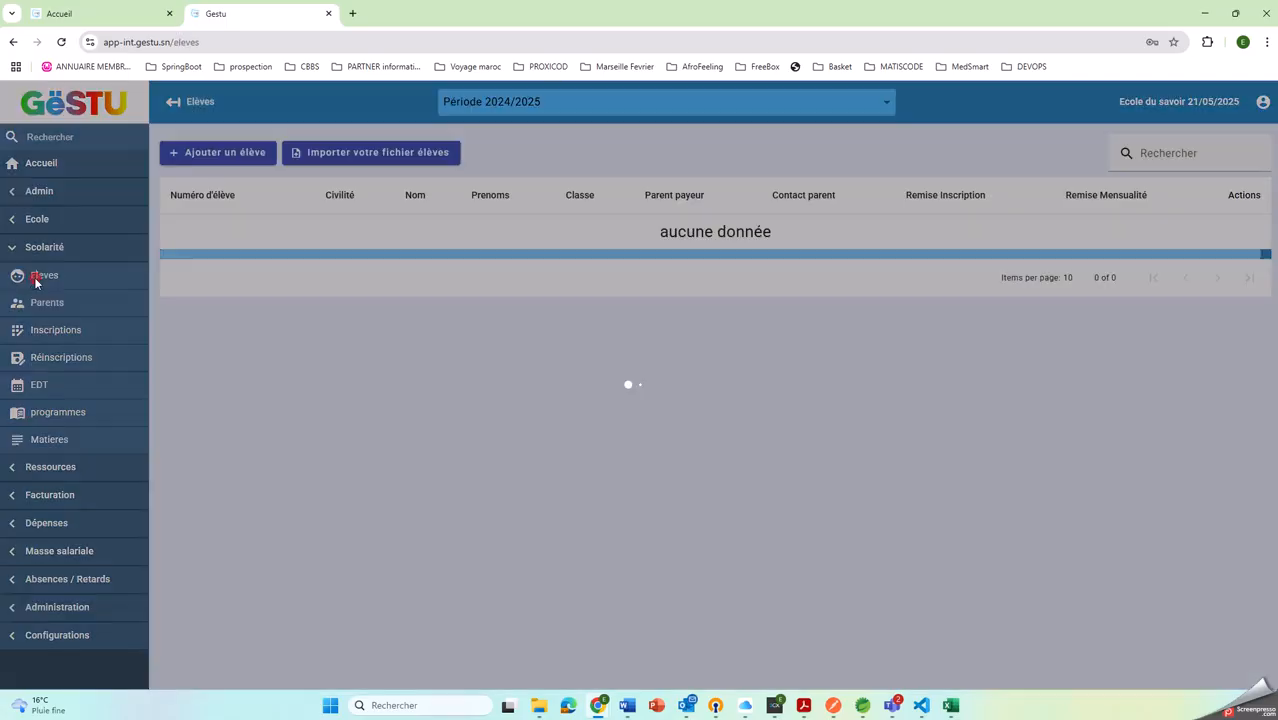
click(36, 219)
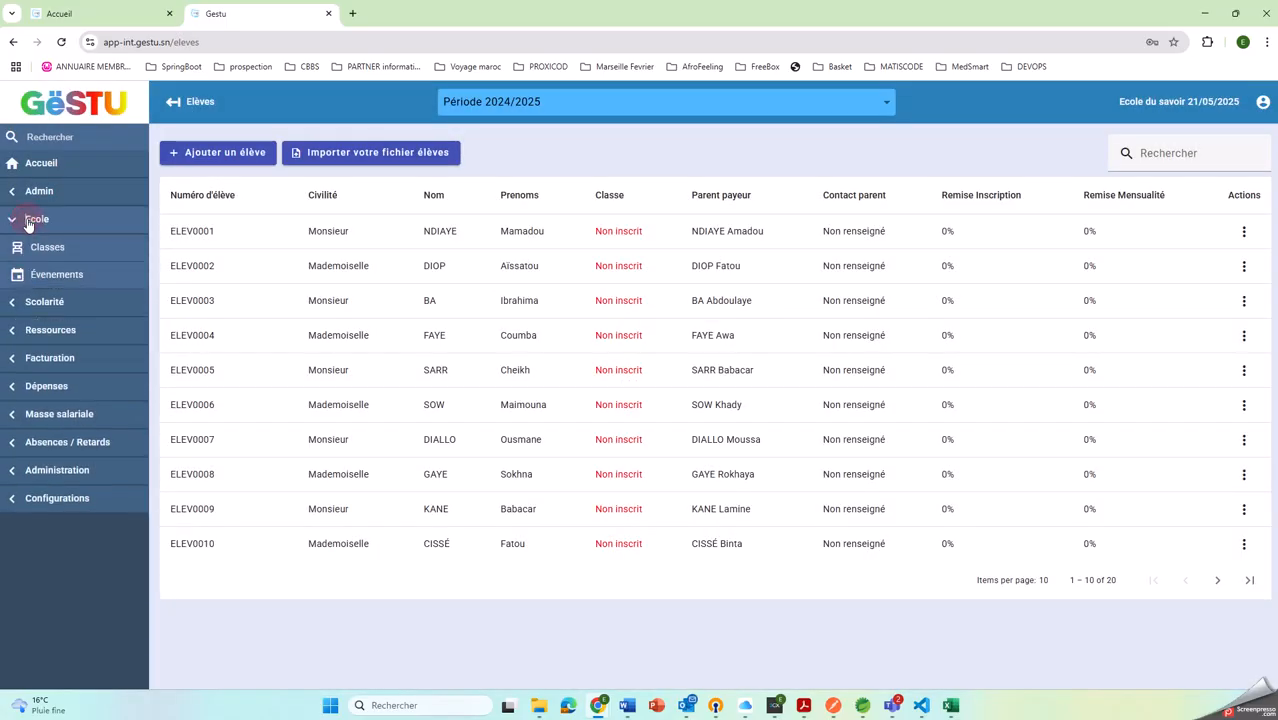
click(40, 248)
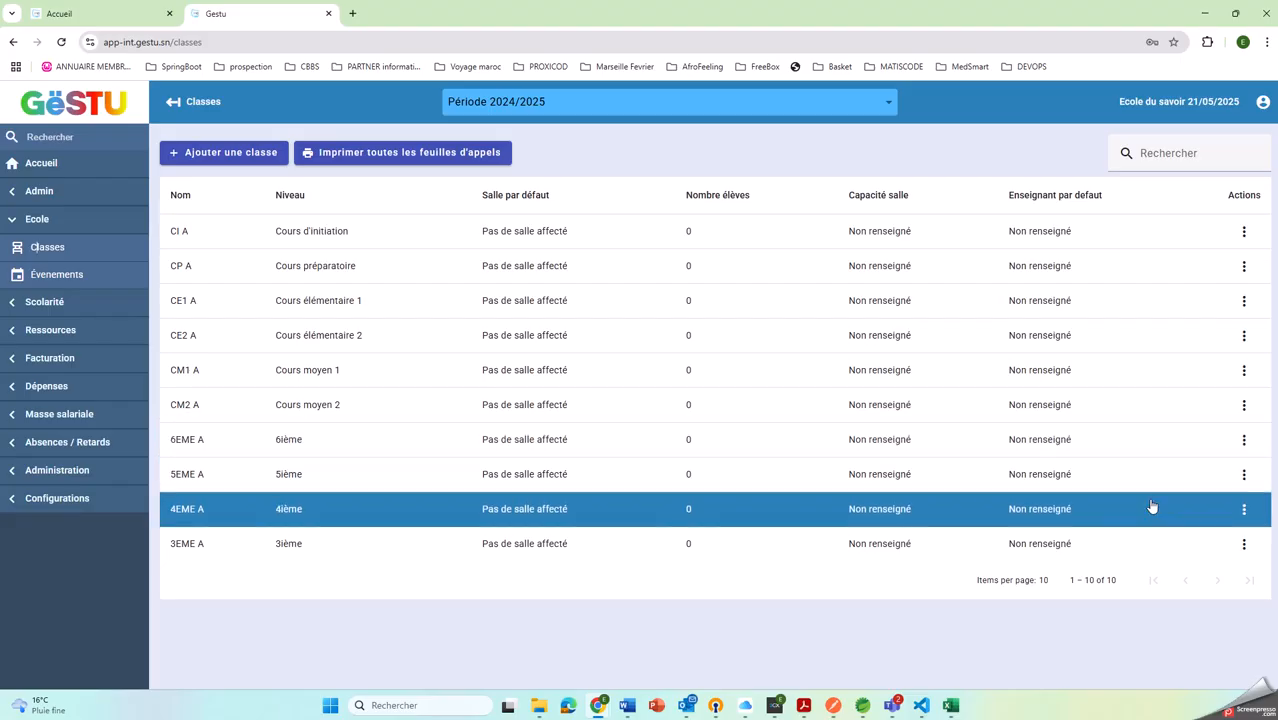
click(1243, 440)
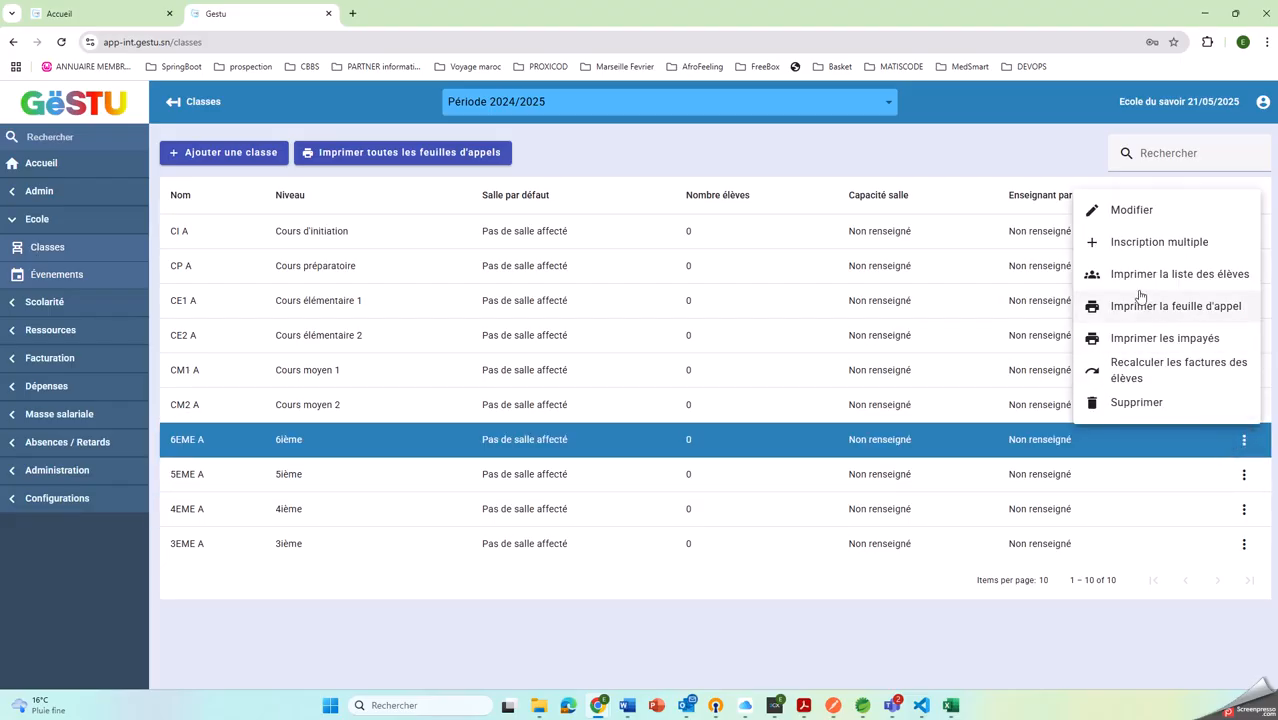
click(1129, 243)
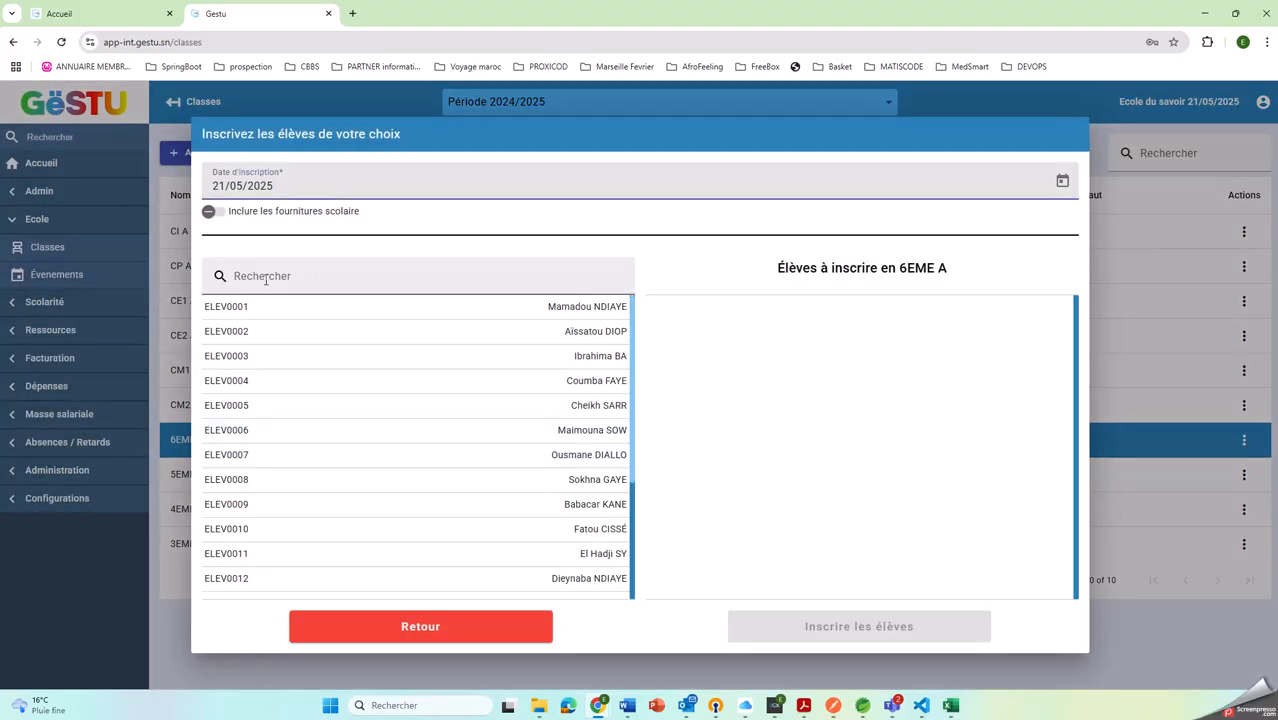
Move all available students into the 6EME A enrolment list and enrol them
drag(243, 305, 602, 325)
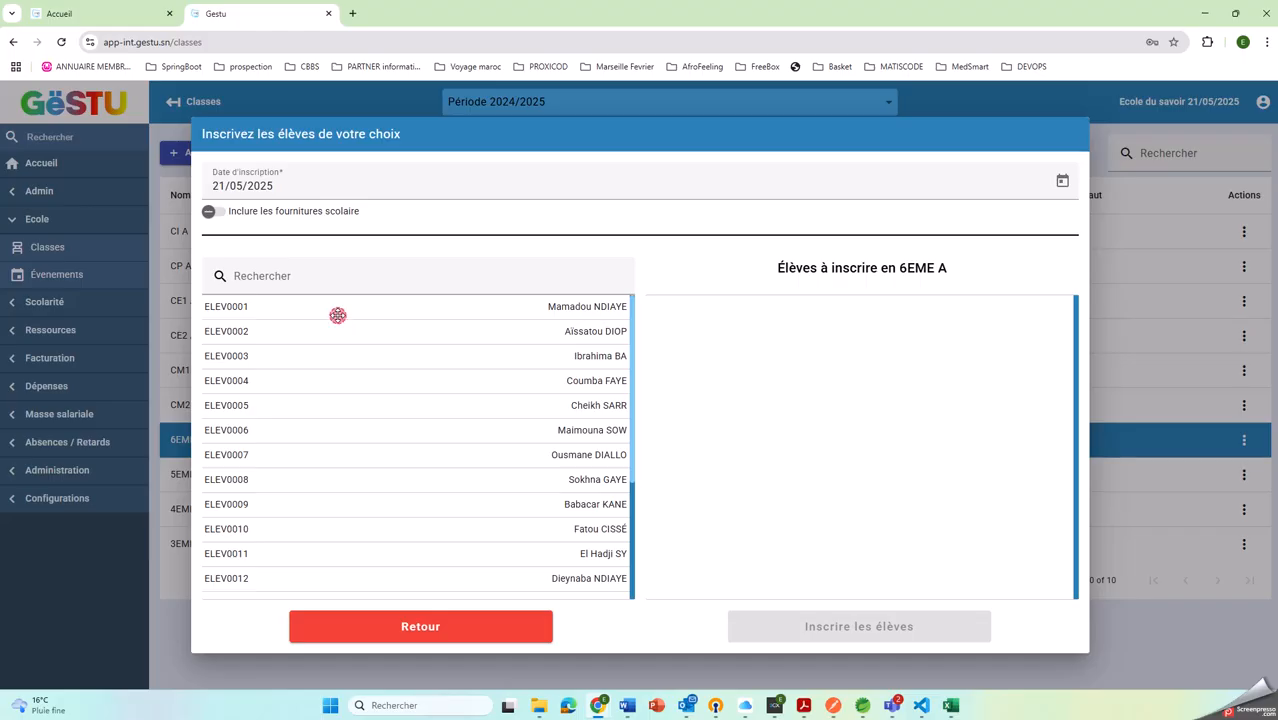
drag(337, 315, 765, 326)
drag(534, 334, 779, 338)
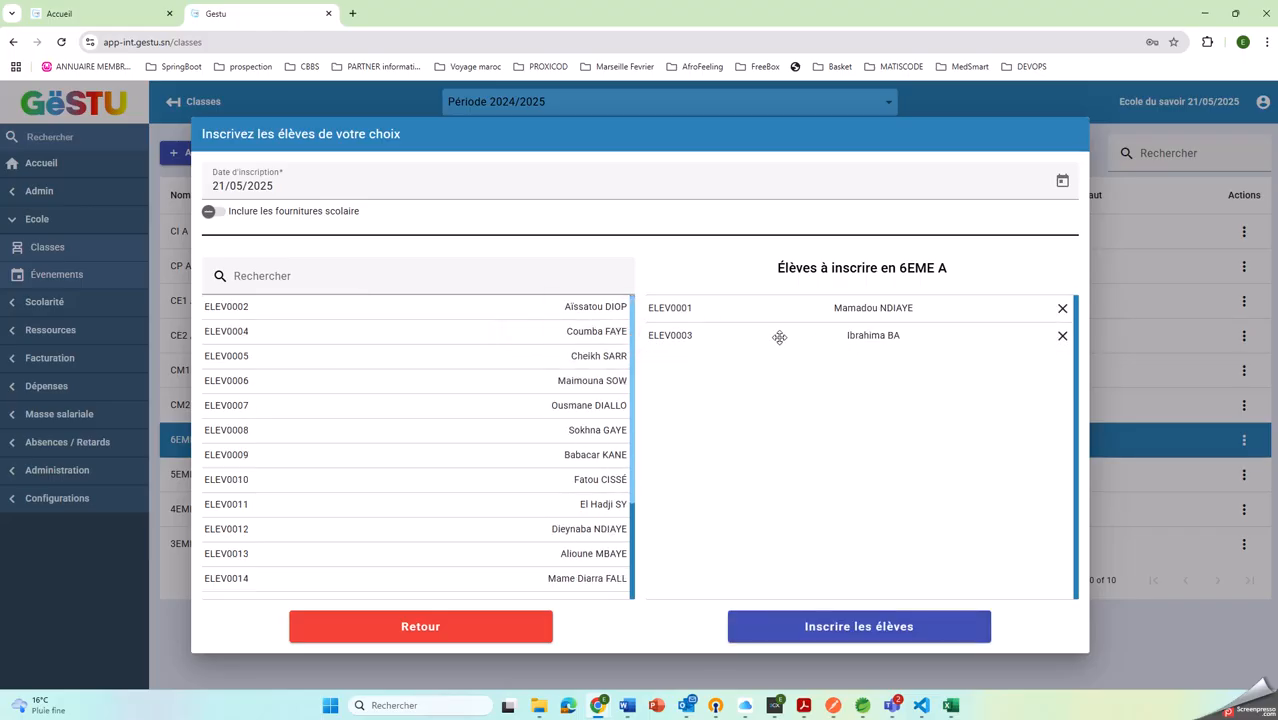
drag(551, 329, 873, 371)
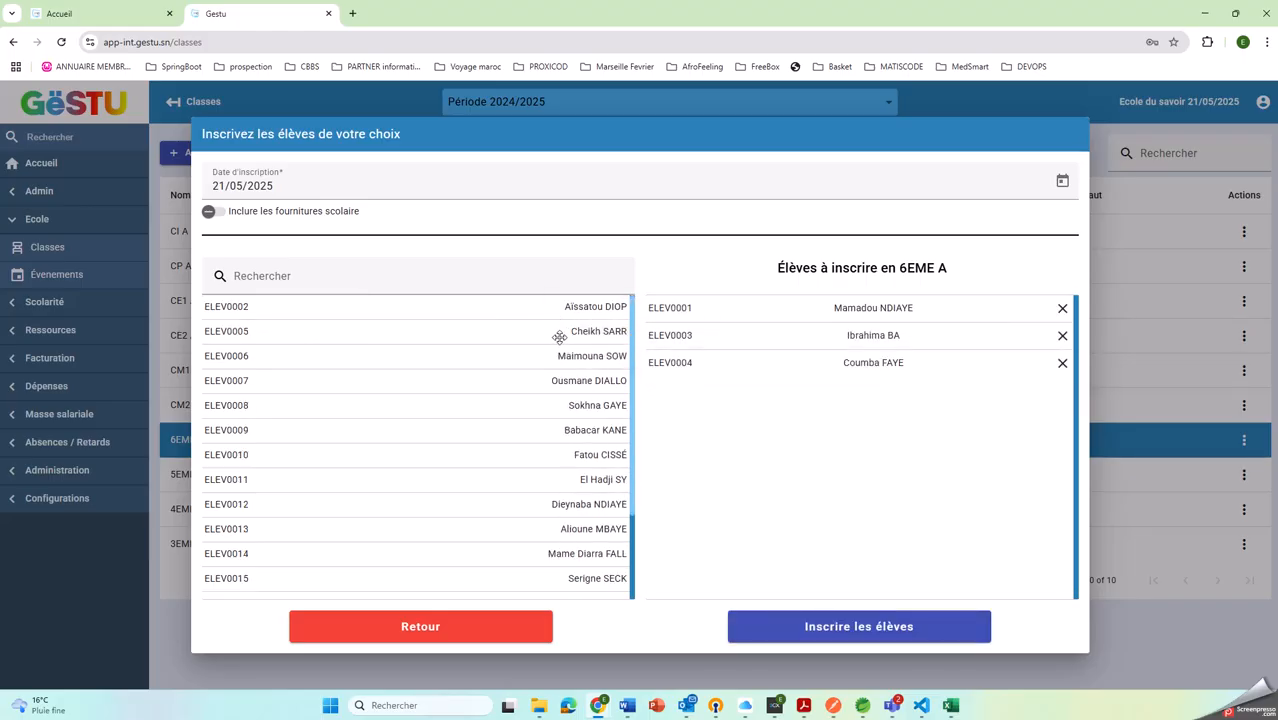
drag(559, 337, 950, 398)
drag(513, 331, 900, 364)
drag(504, 303, 919, 388)
drag(542, 357, 958, 395)
drag(568, 337, 852, 355)
drag(562, 306, 868, 318)
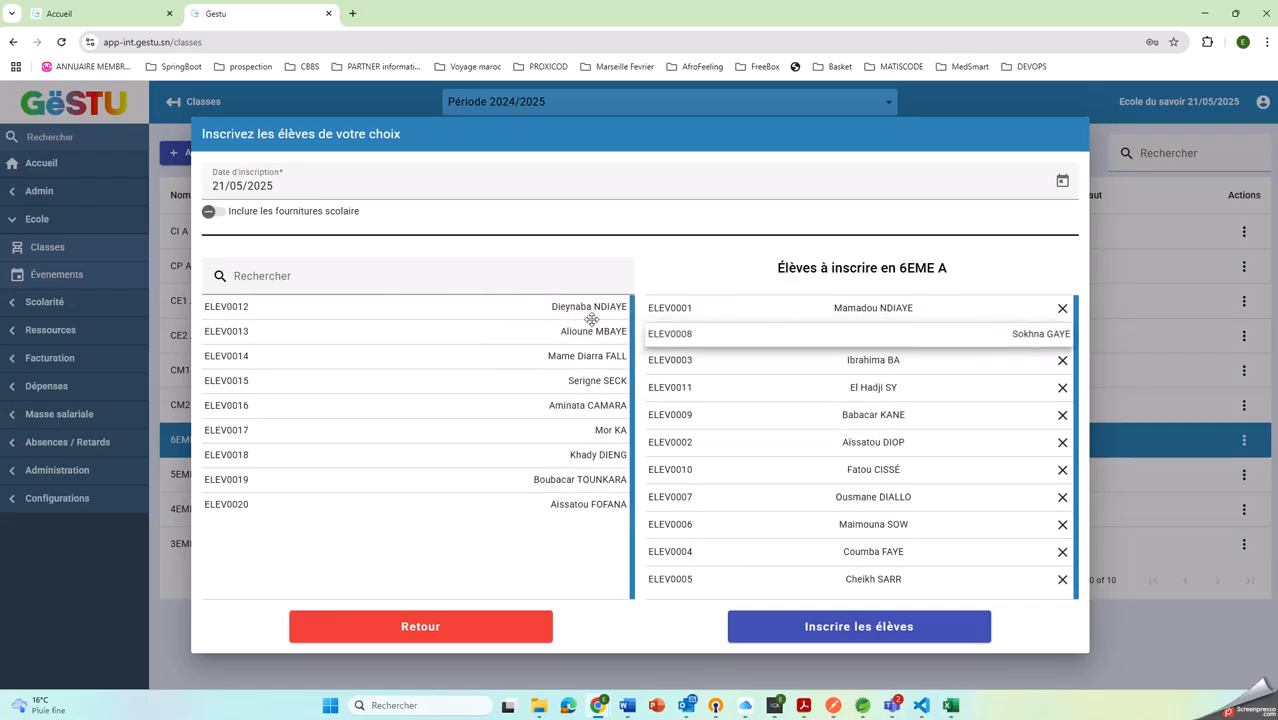
drag(499, 331, 948, 340)
drag(598, 330, 750, 357)
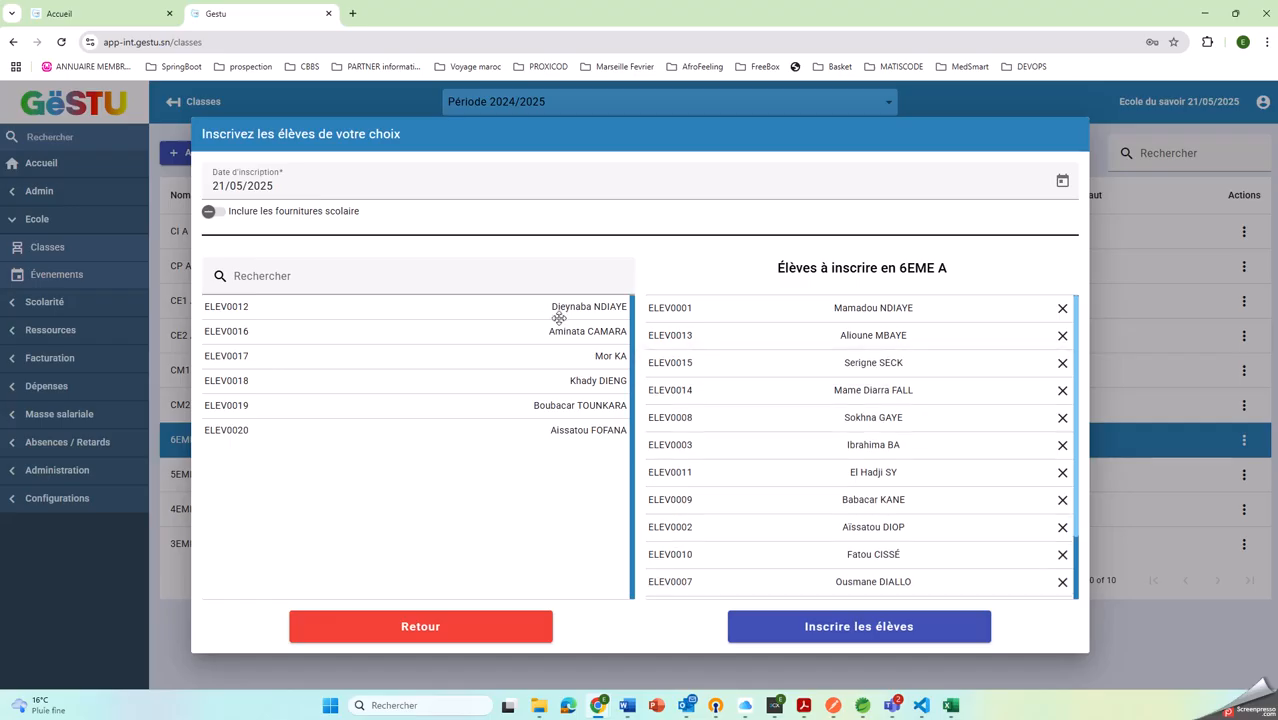
drag(558, 318, 852, 336)
drag(488, 310, 975, 340)
drag(562, 328, 1005, 338)
drag(551, 306, 747, 342)
drag(560, 328, 930, 340)
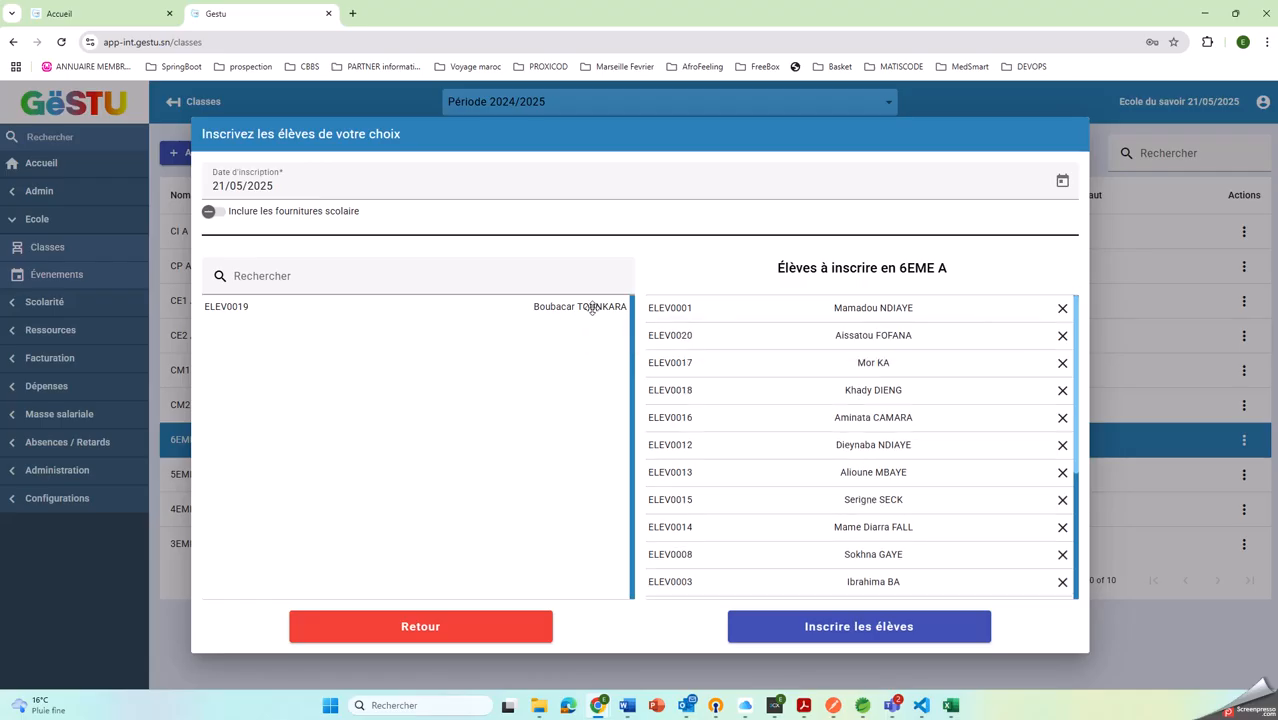
drag(551, 306, 1030, 330)
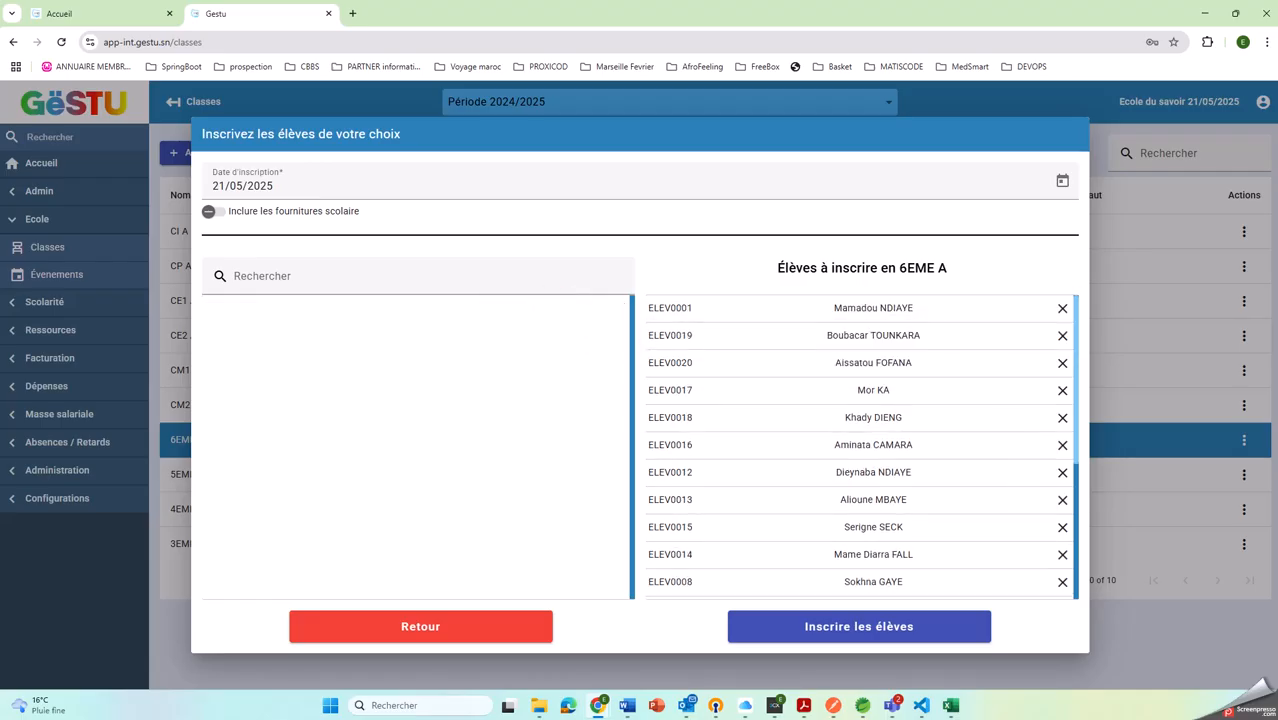
click(820, 627)
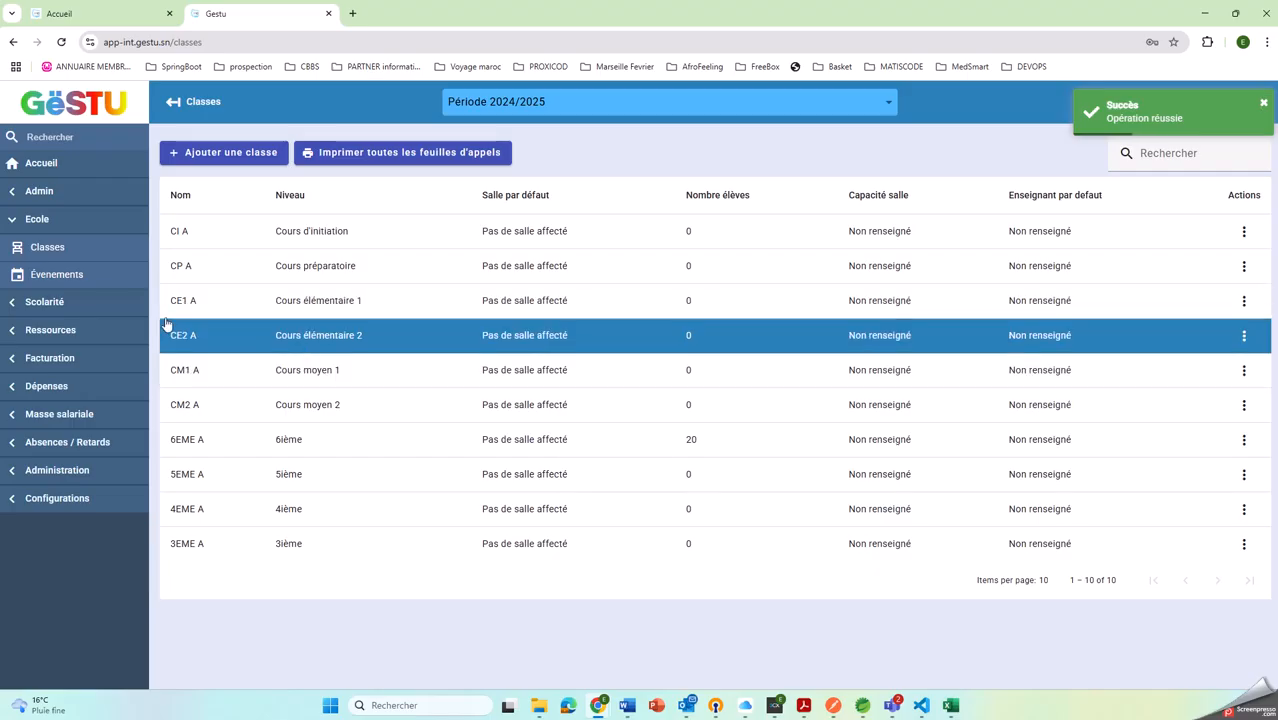
Open the first student's record from the student list and view that student's invoices
click(34, 224)
click(38, 247)
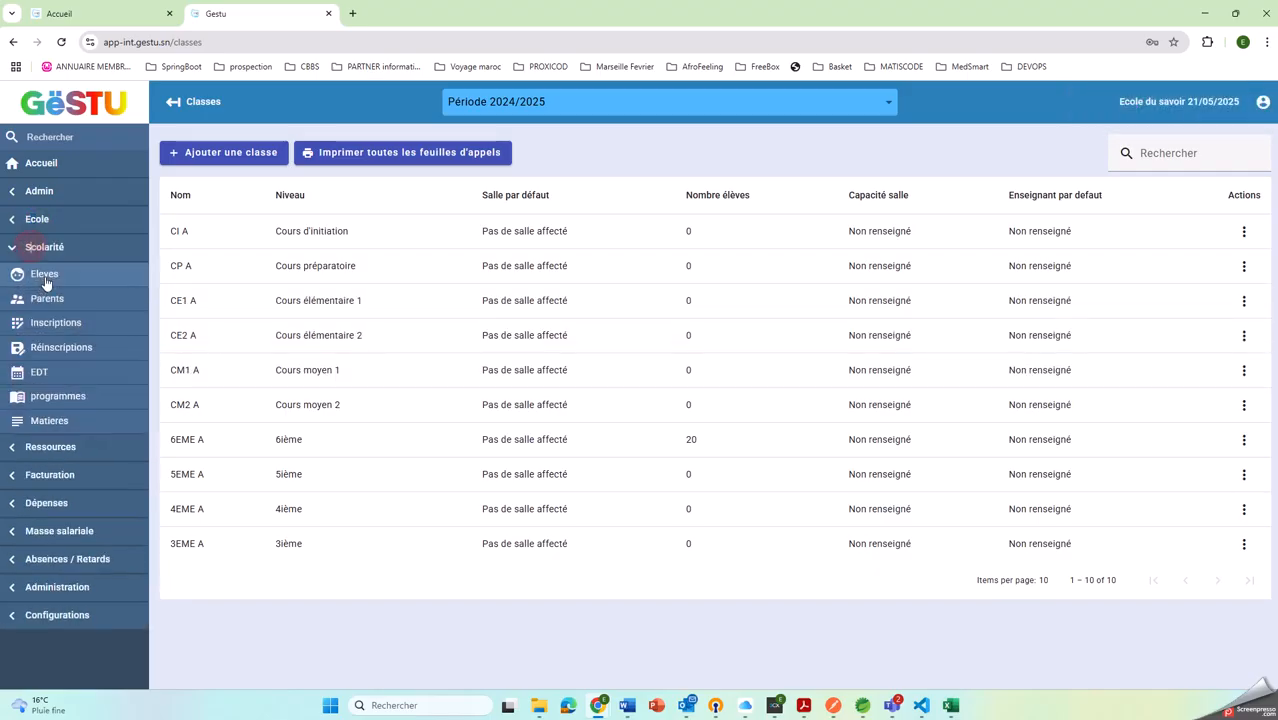
click(40, 275)
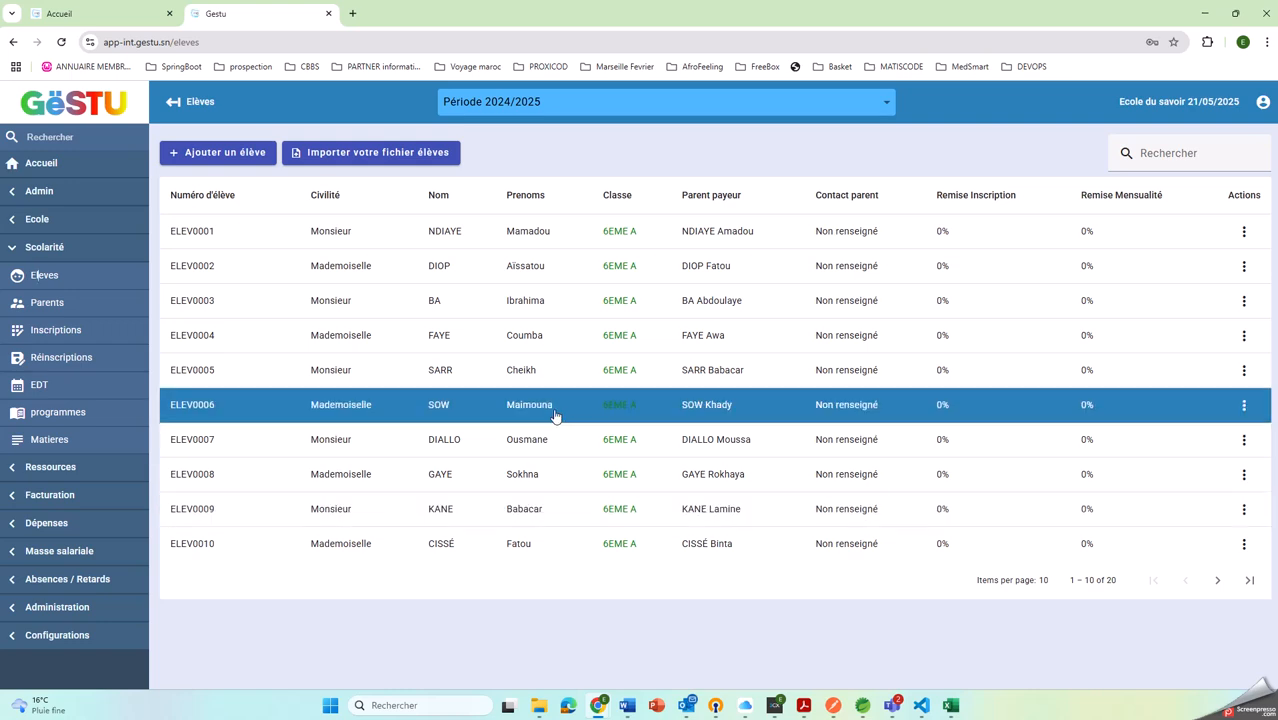
double_click(322, 236)
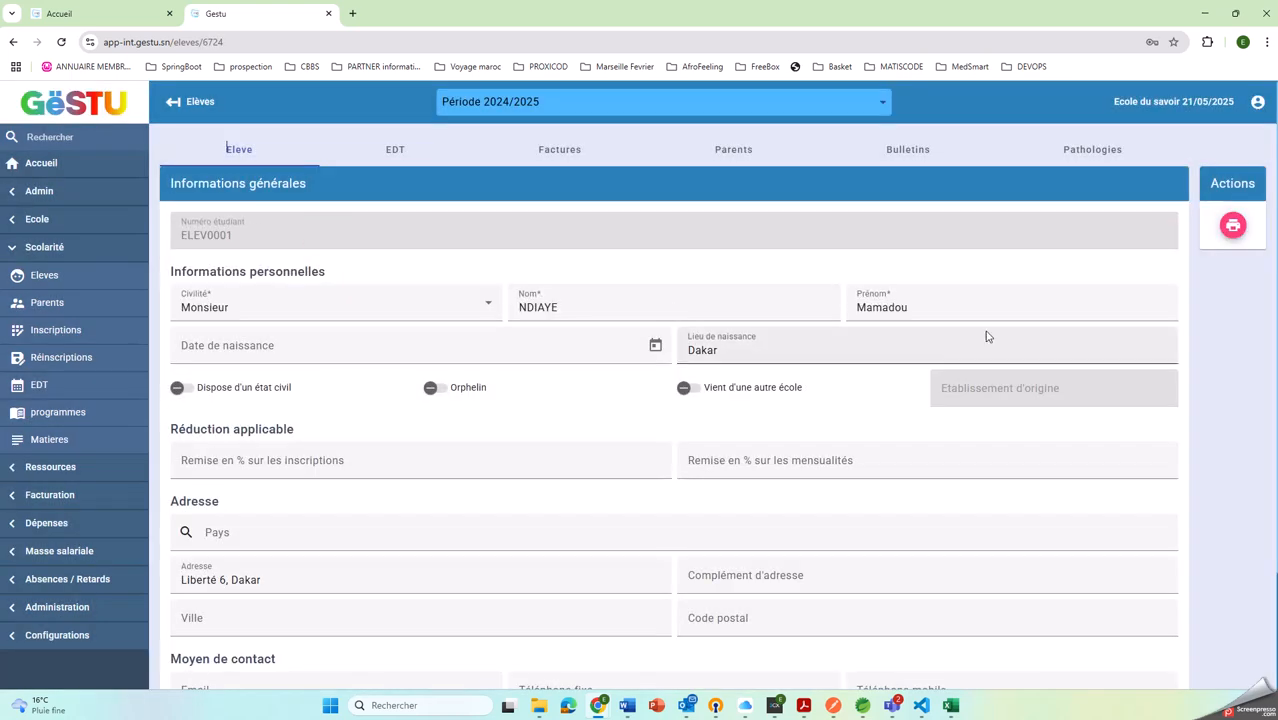
click(562, 150)
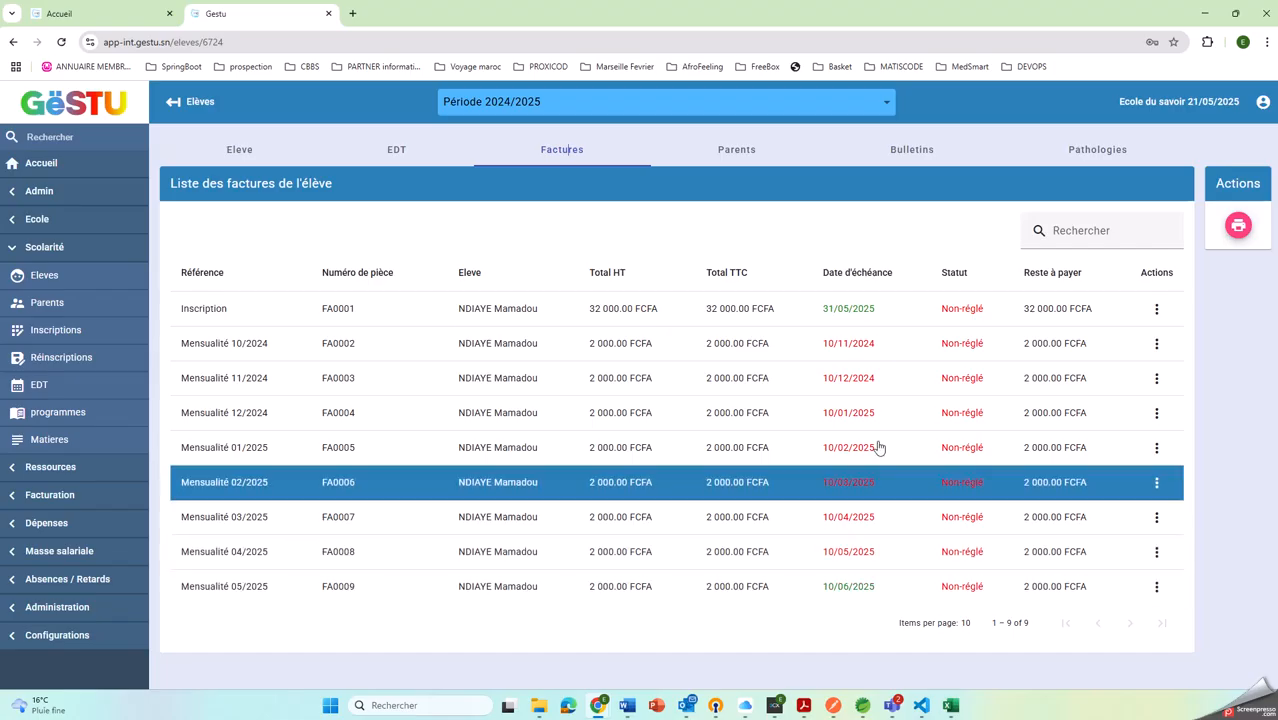
Generate and close the student's school certificate, and print the Inscription invoice
click(1237, 227)
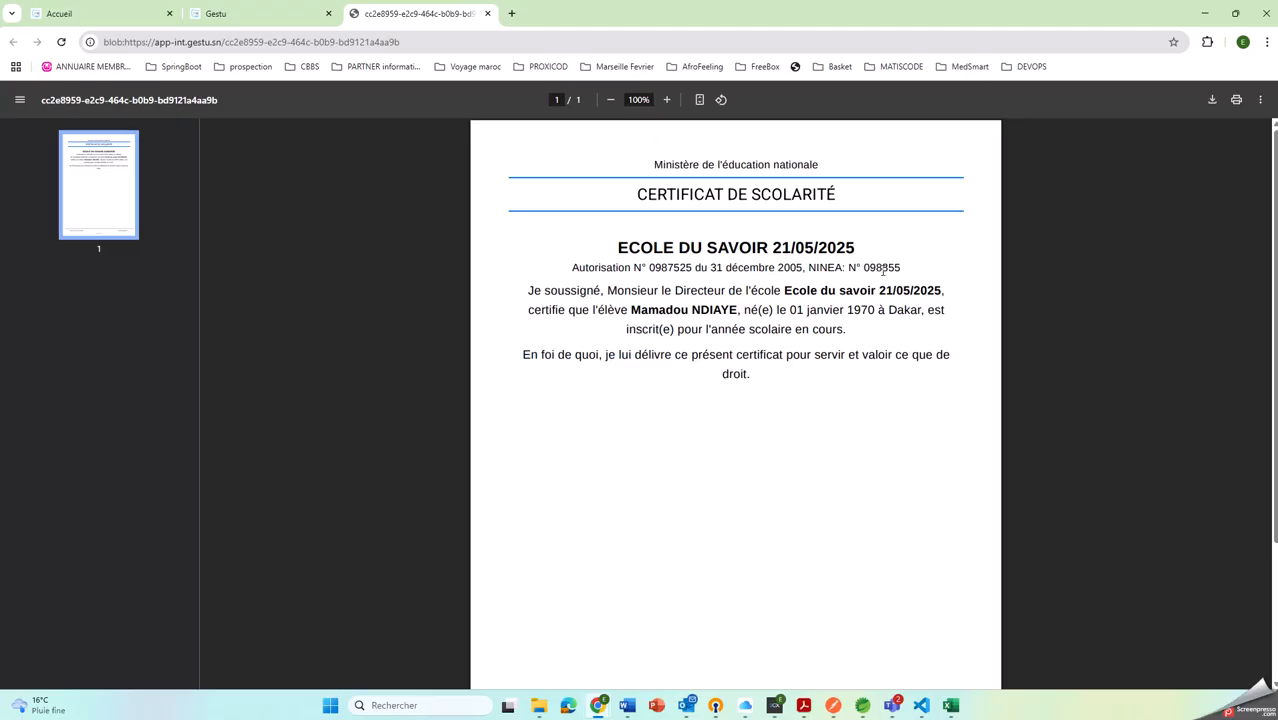
click(488, 13)
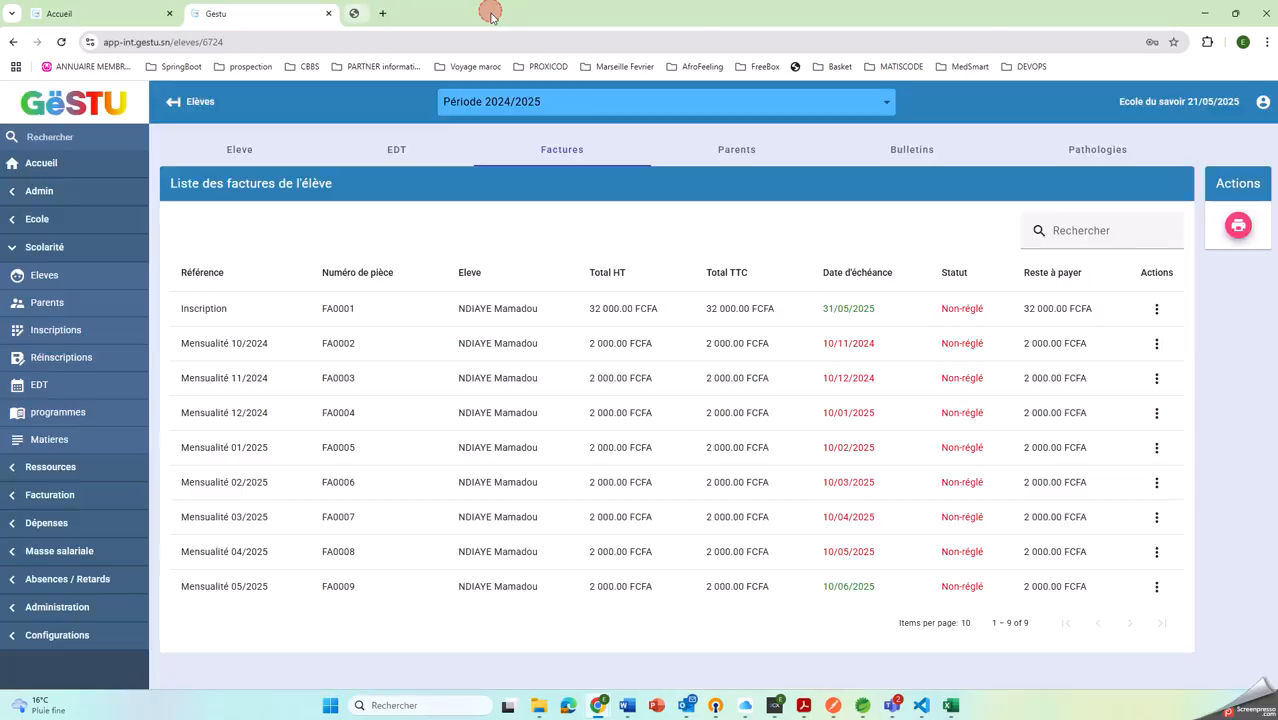
click(1156, 308)
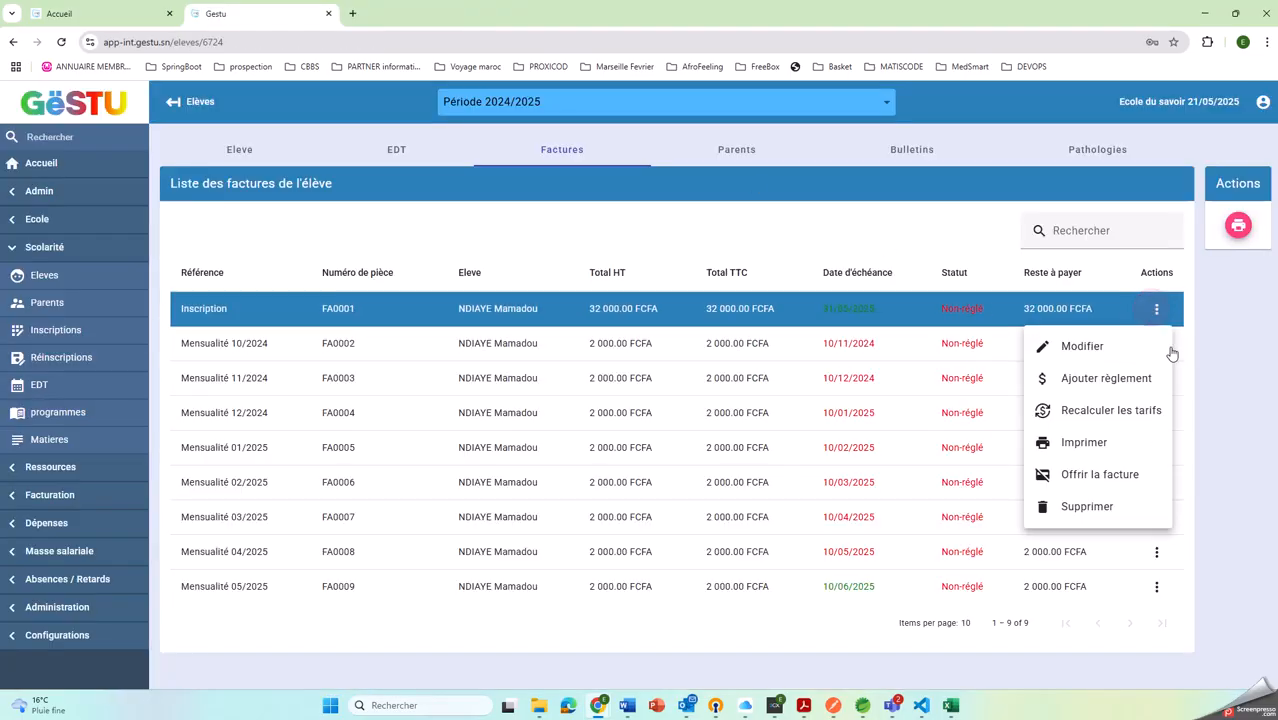
click(1060, 443)
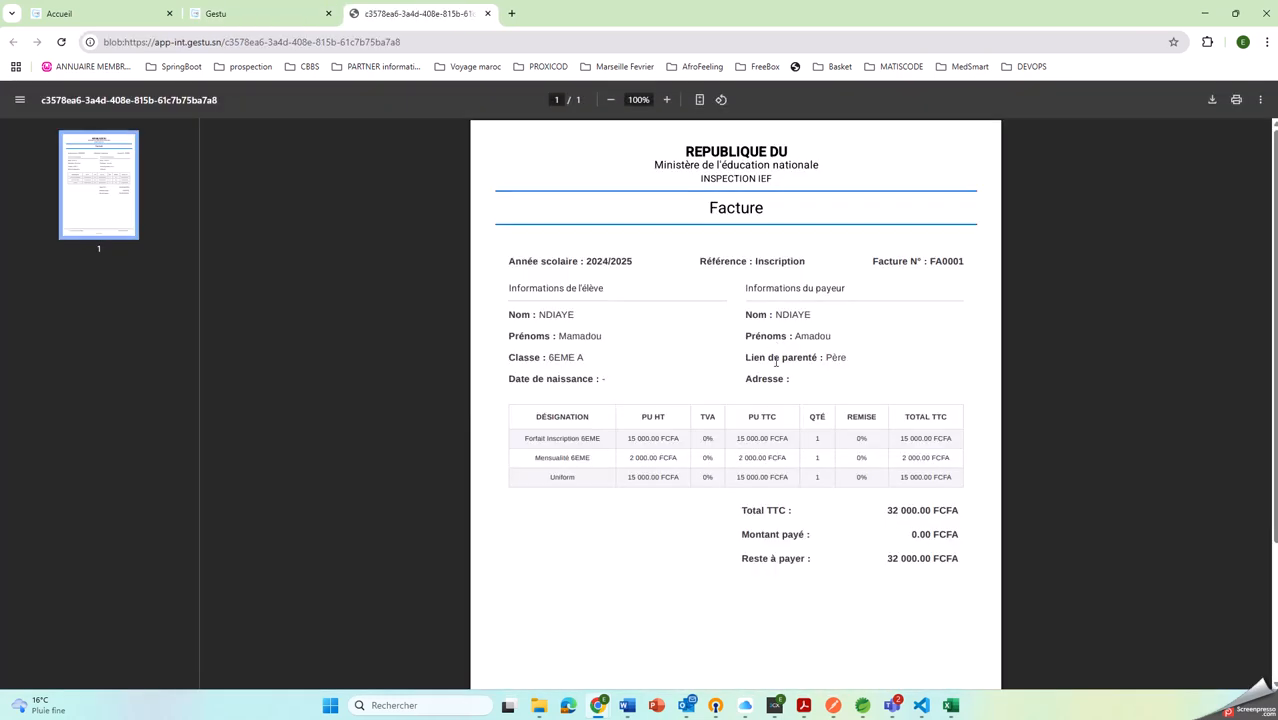
Review the amount paid on the student's Inscription invoice document and close it
scroll(686, 264, down, 2)
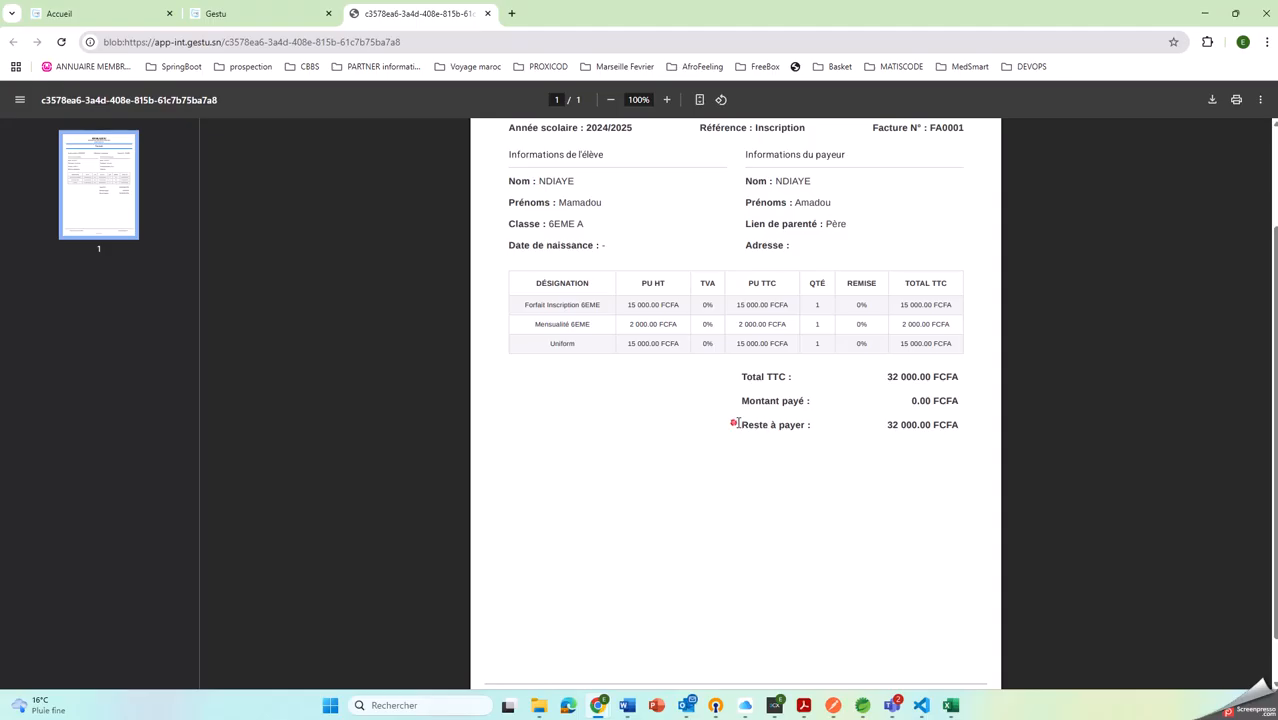
drag(736, 400, 978, 396)
scroll(940, 330, up, 2)
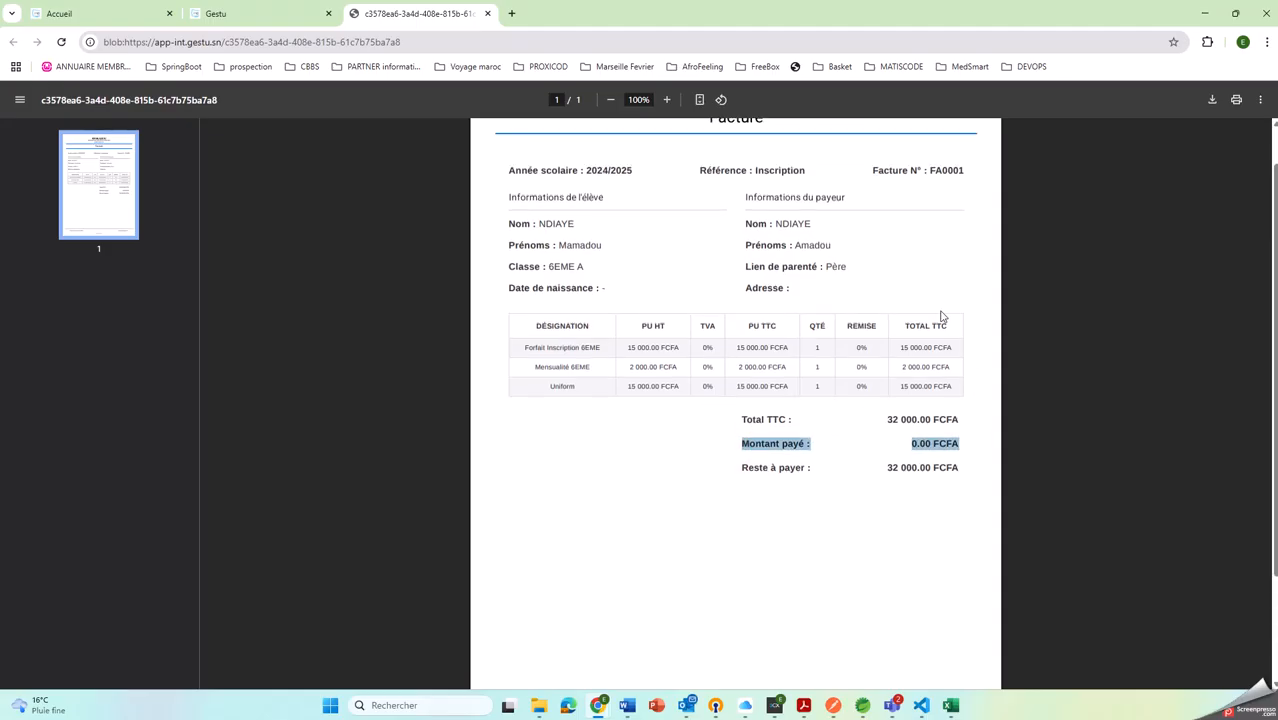
click(487, 13)
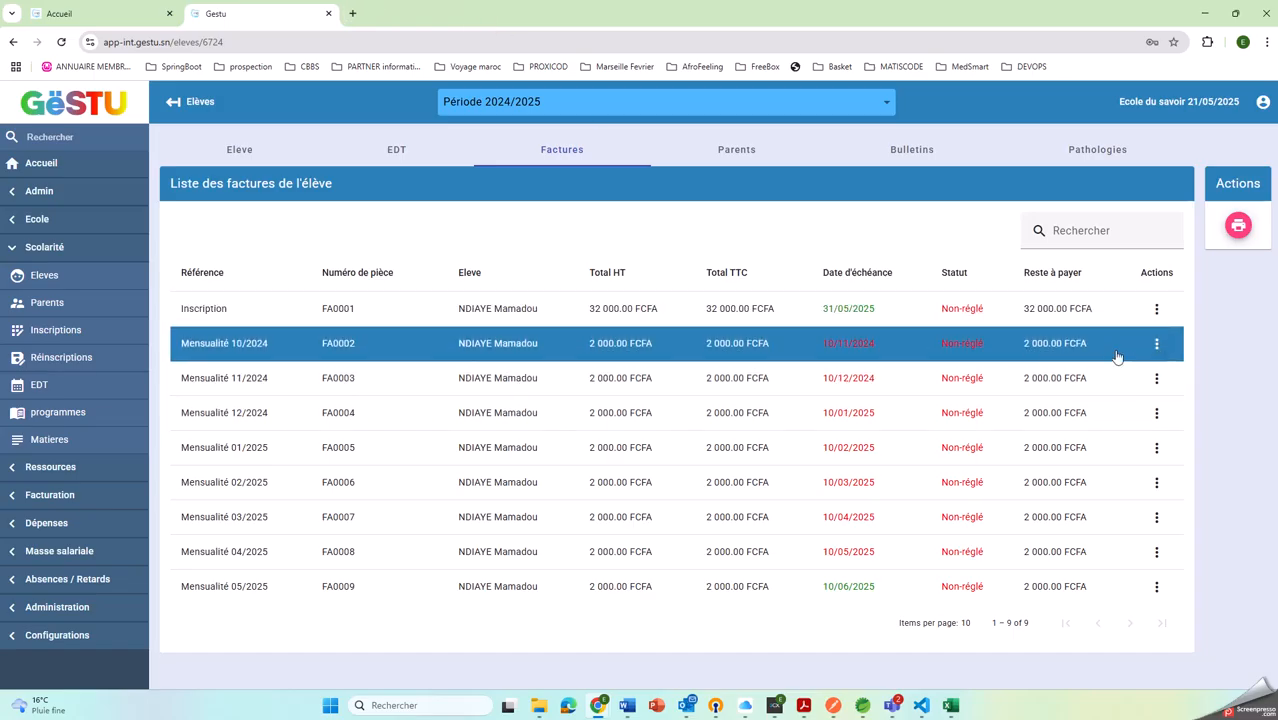
Record a payment of 2000 on the student's Mensualité 10/2024 invoice with payment mode Espèce(ES), dated 21/05/2025
click(1157, 345)
click(1068, 414)
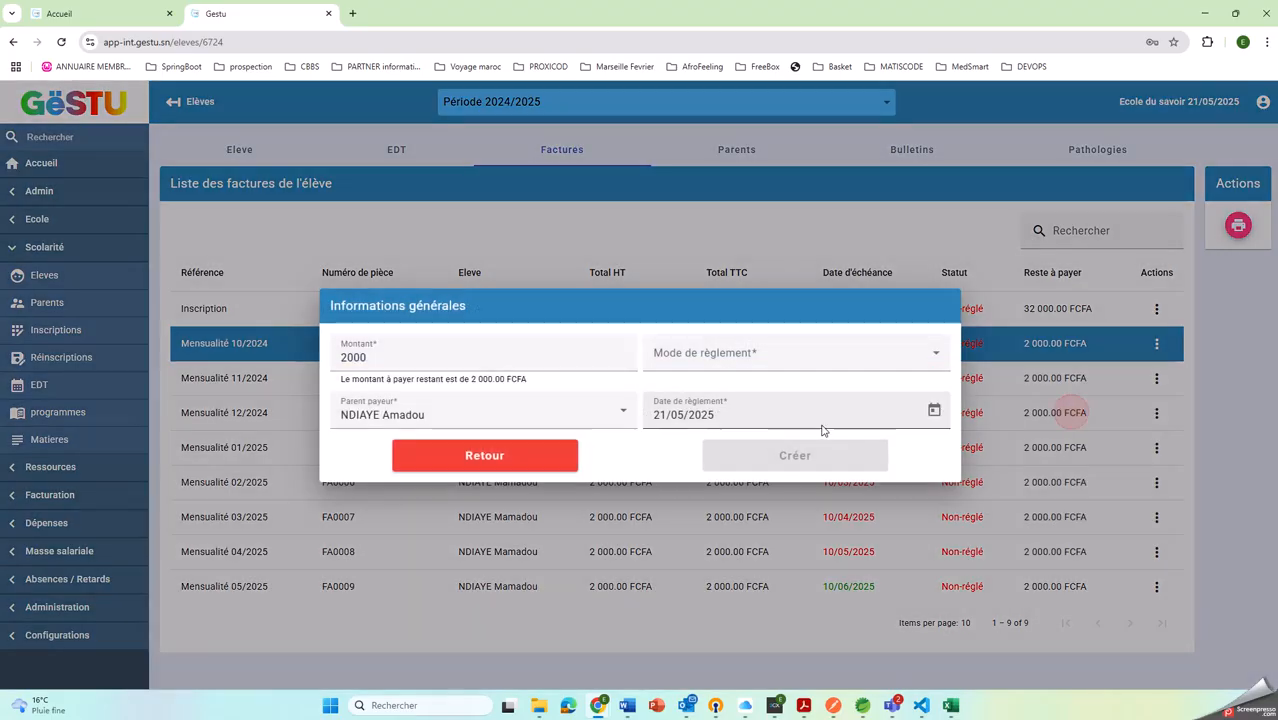
click(412, 358)
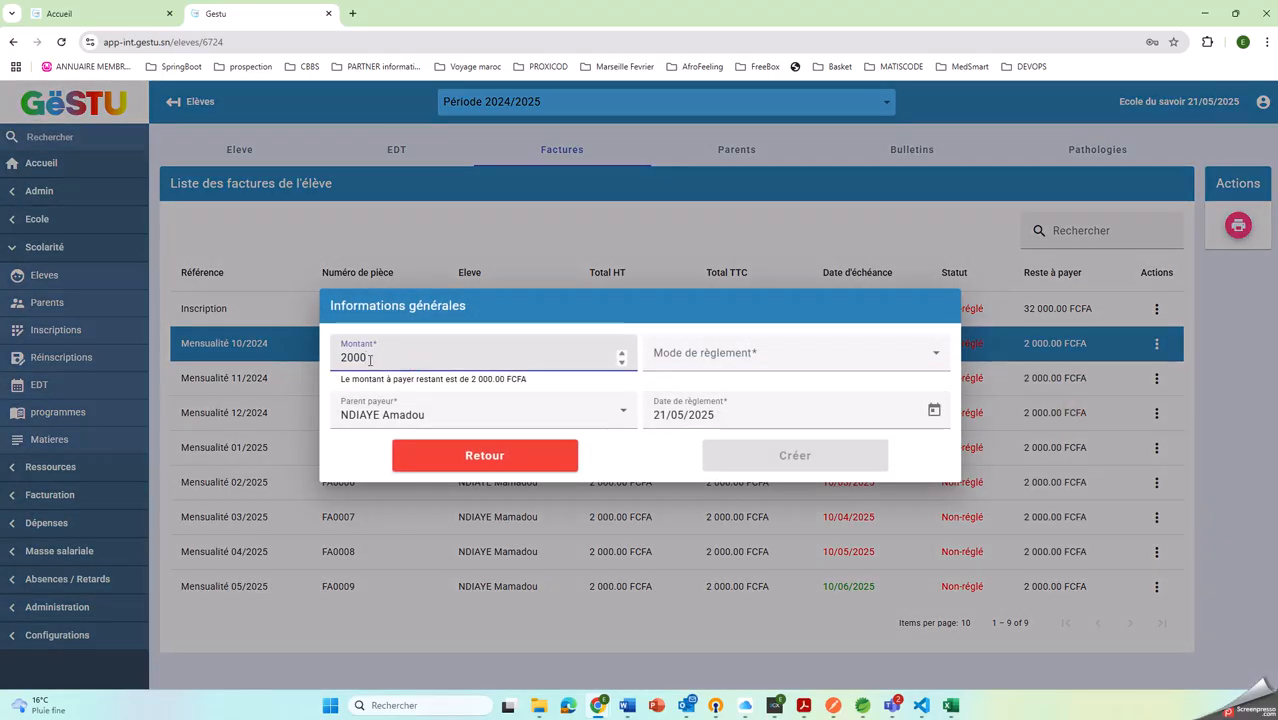
double_click(369, 359)
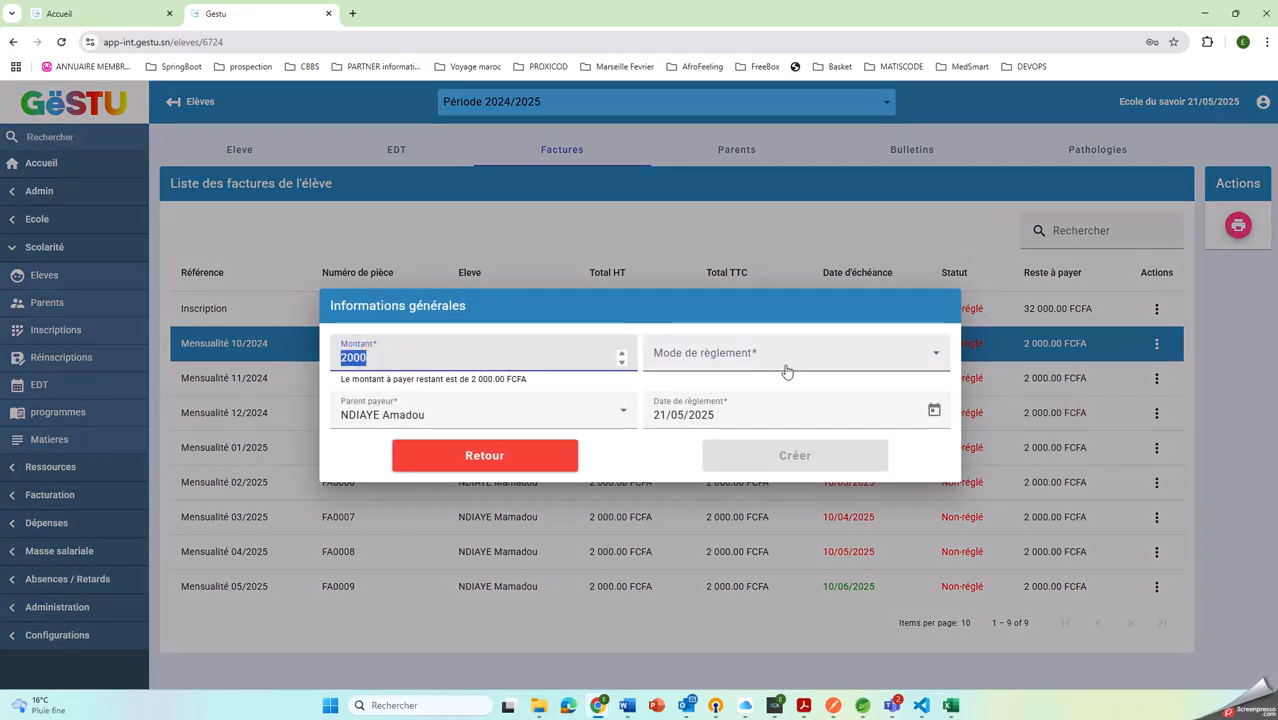
click(843, 367)
click(685, 405)
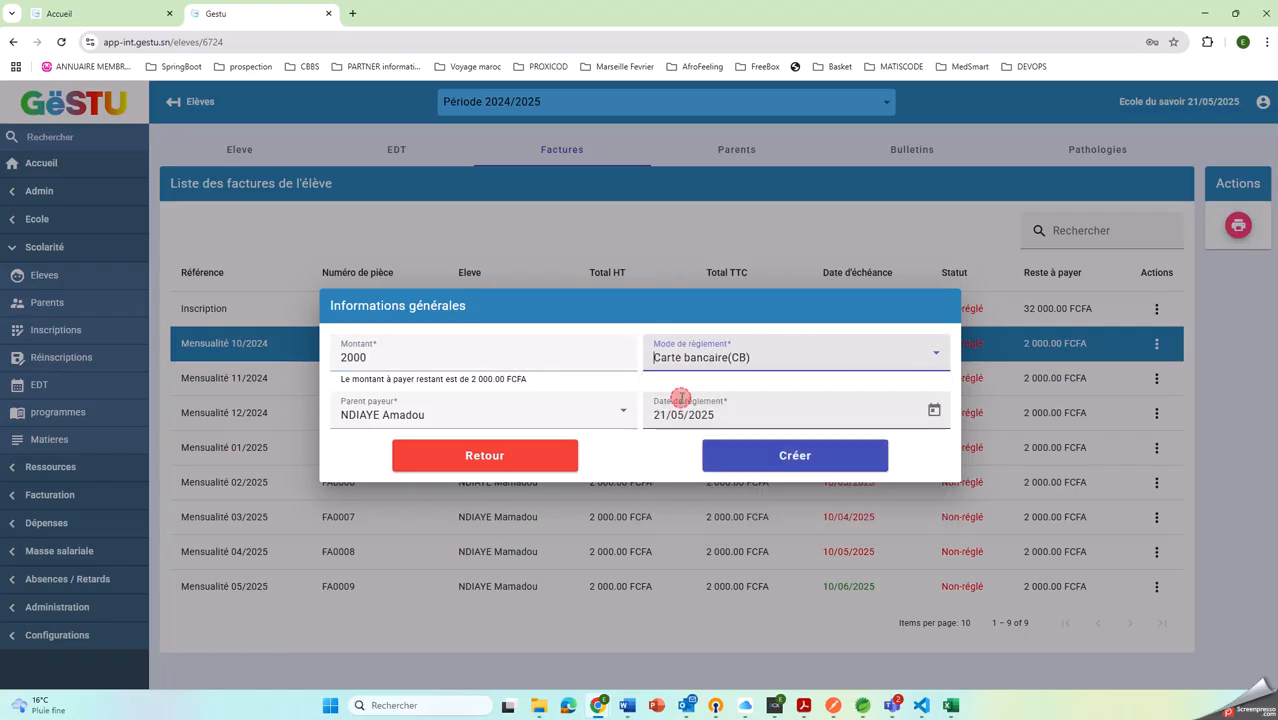
click(757, 362)
click(684, 424)
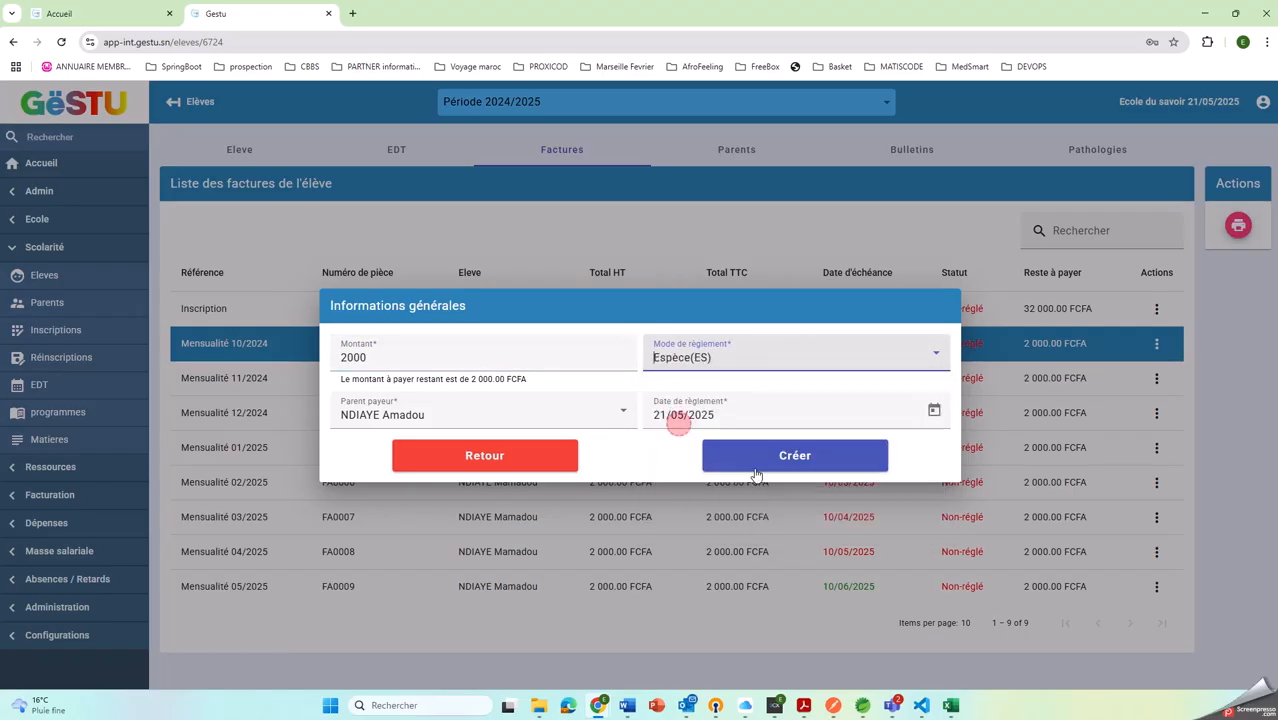
click(803, 466)
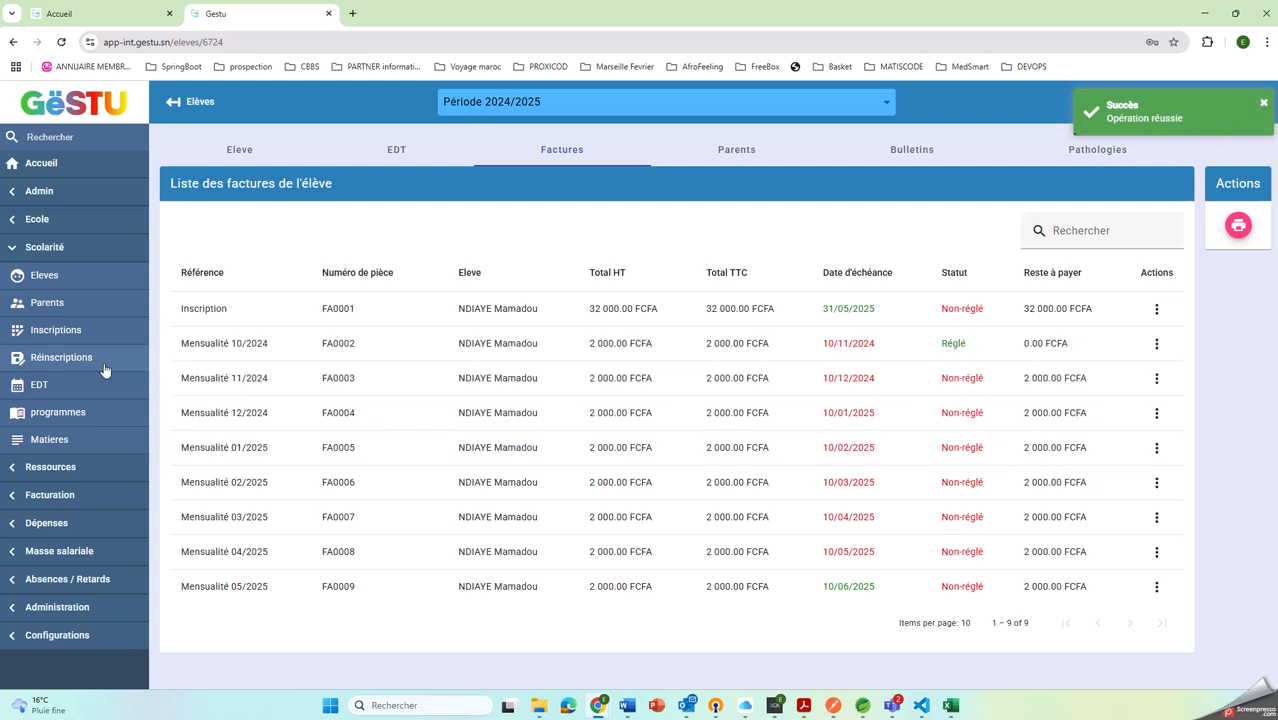
Print the student list of class 6EME A from the class list, review the document and close it
click(24, 217)
click(32, 248)
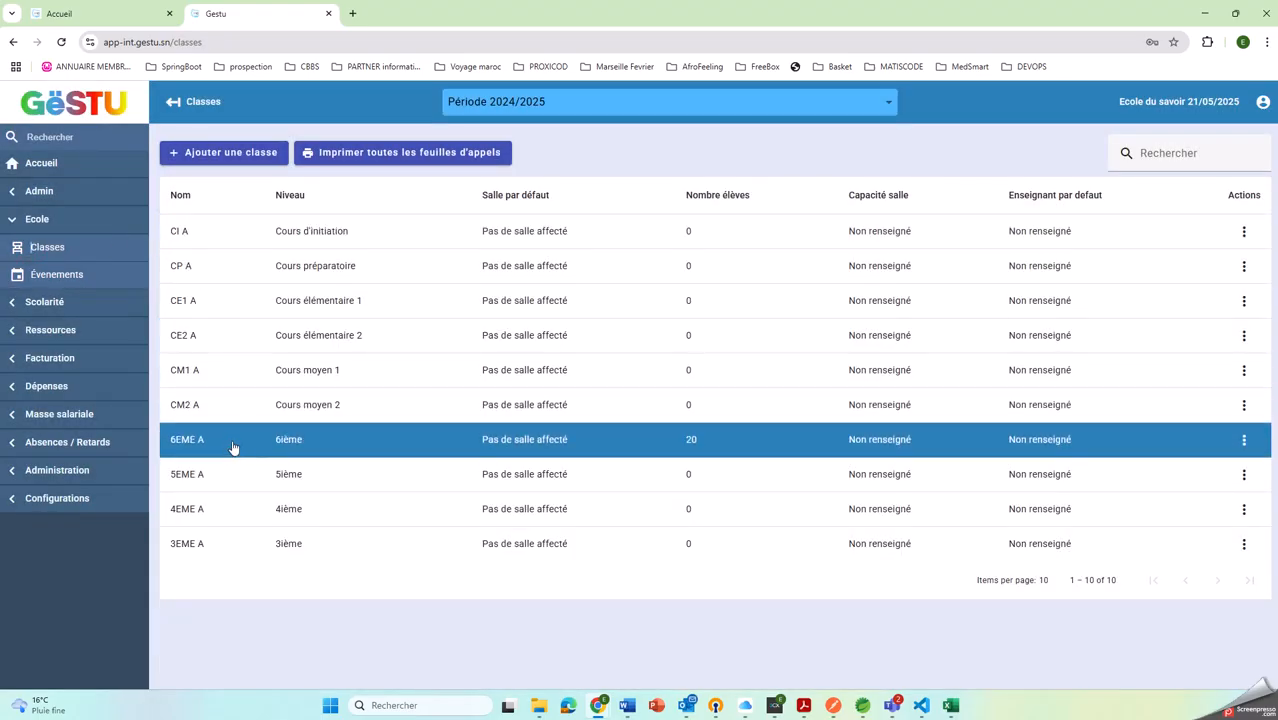
right_click(232, 447)
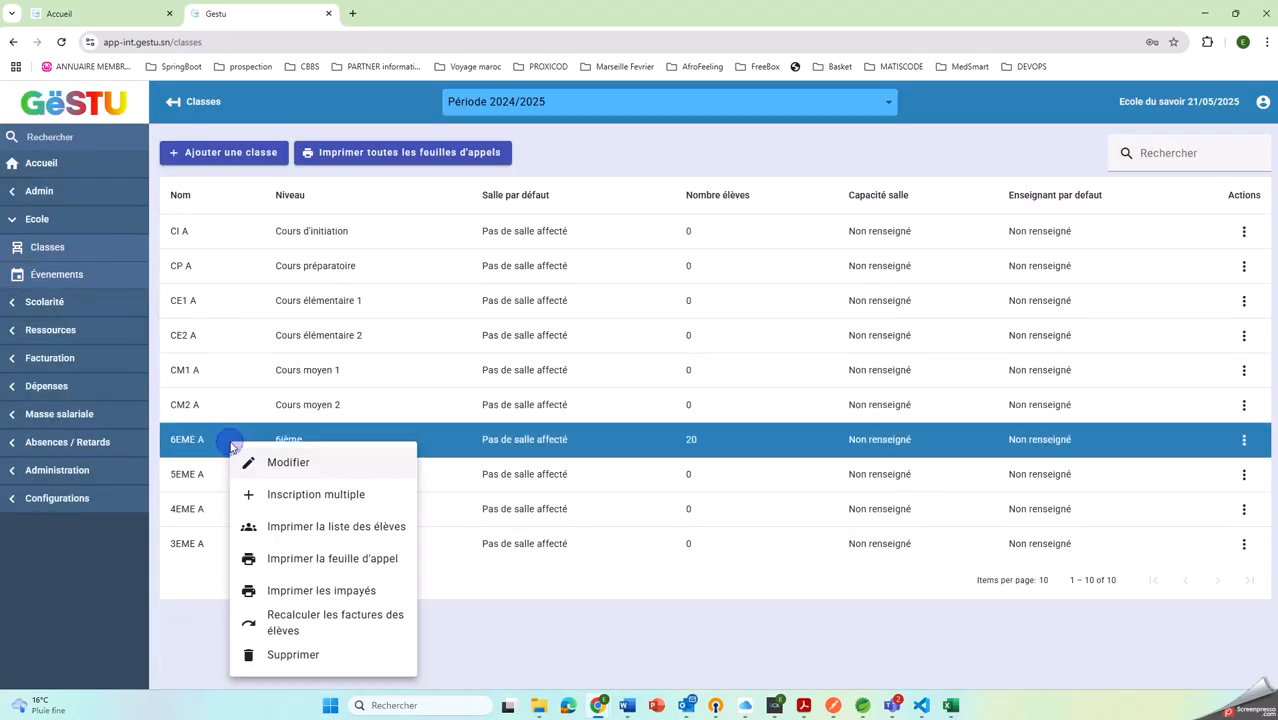
click(314, 534)
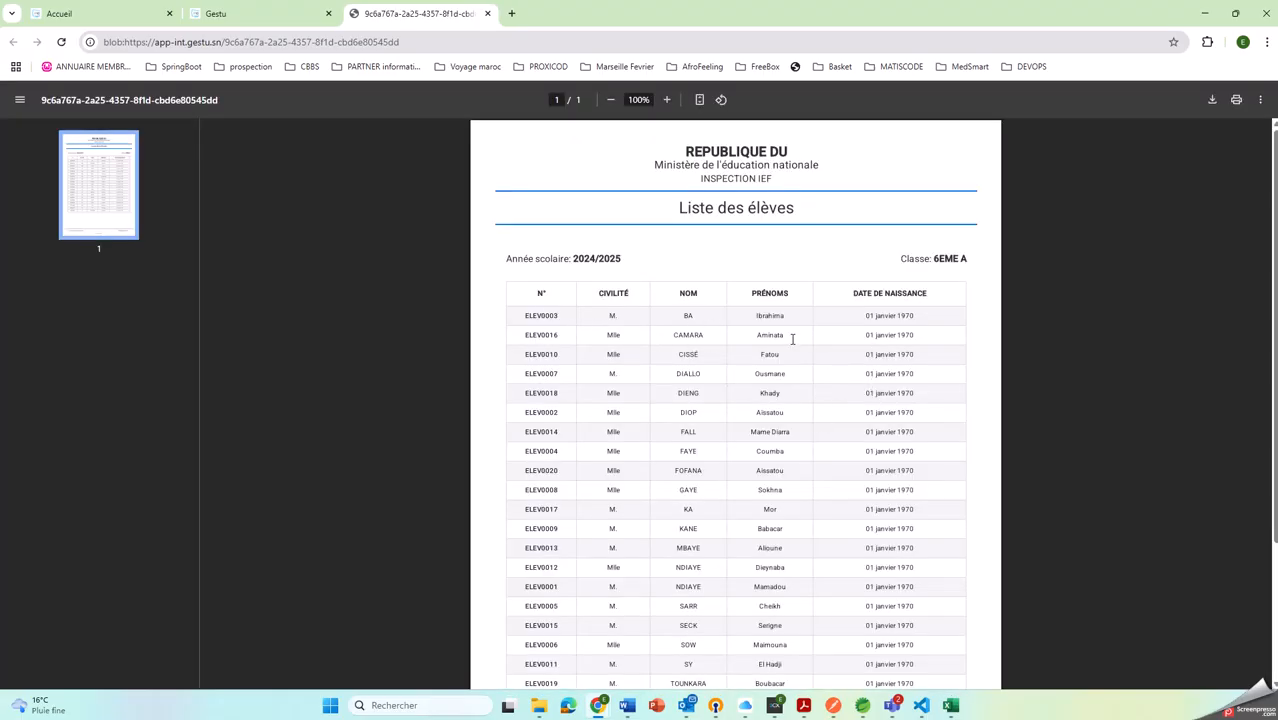
scroll(824, 325, down, 2)
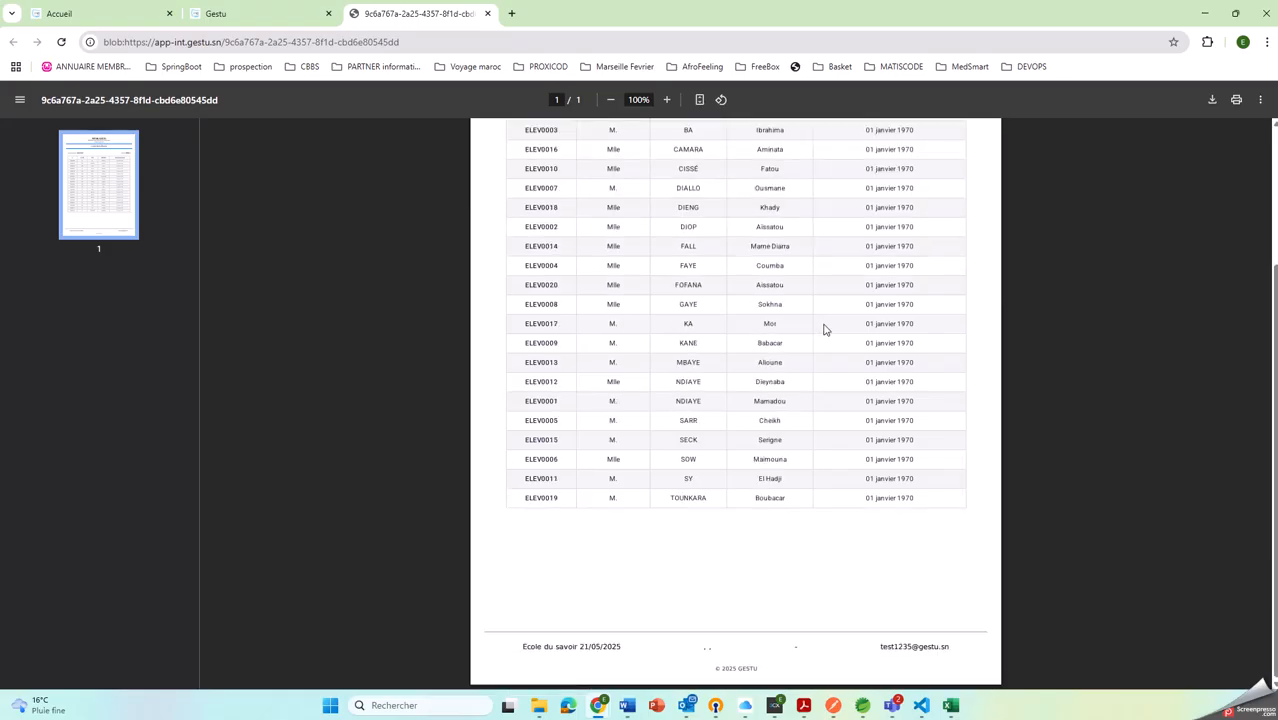
scroll(847, 340, up, 2)
scroll(873, 345, down, 2)
scroll(875, 350, up, 2)
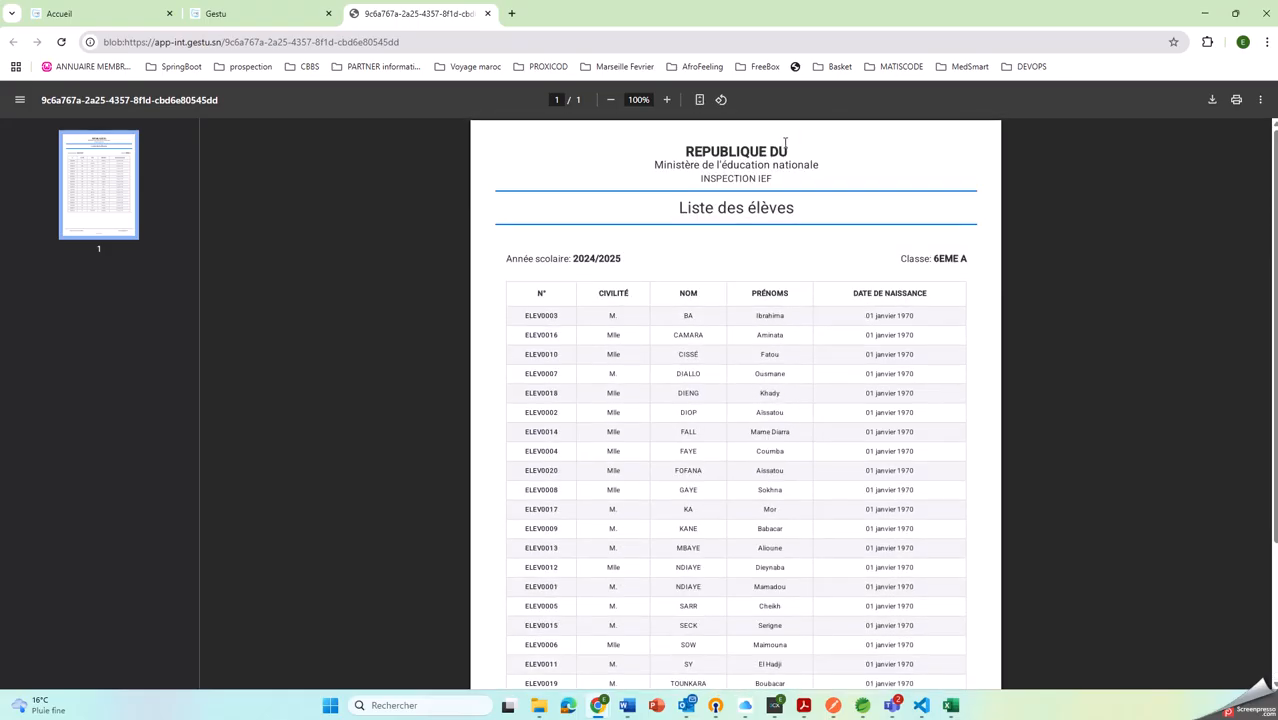
click(488, 13)
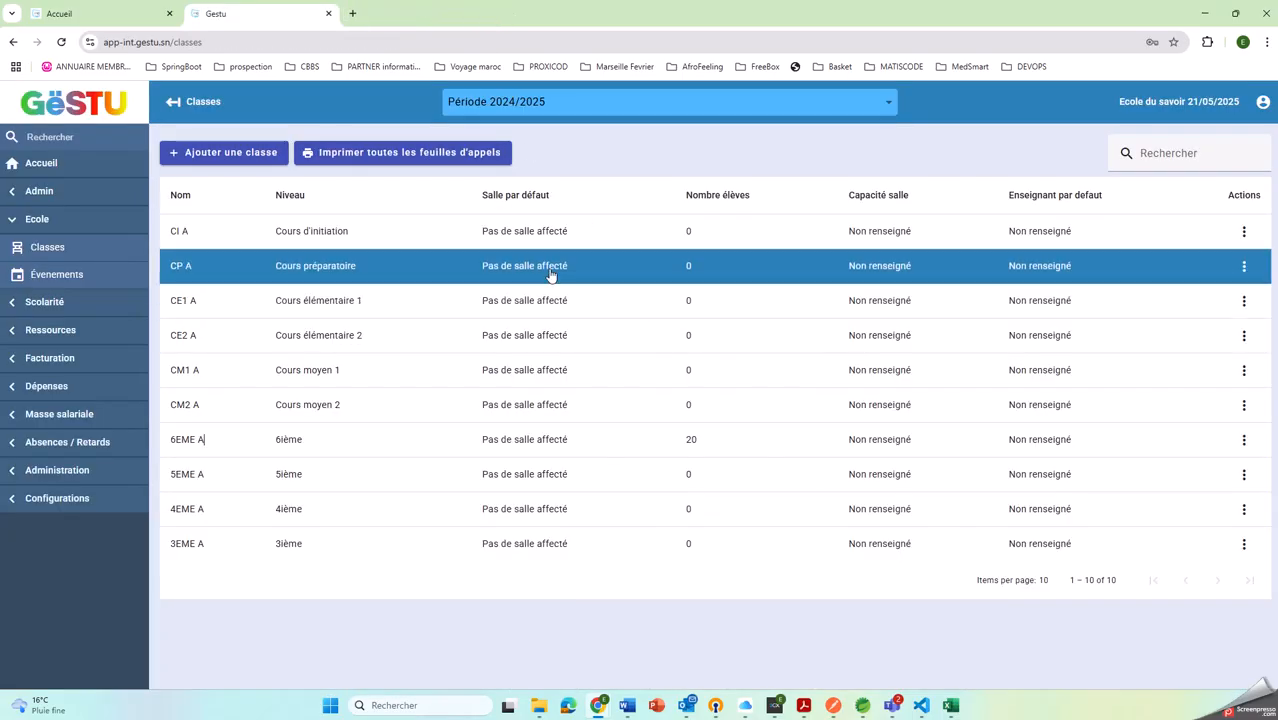
Print the unpaid list of class 6EME A, examine its telephone and April unpaid columns, and return to the class list
right_click(300, 447)
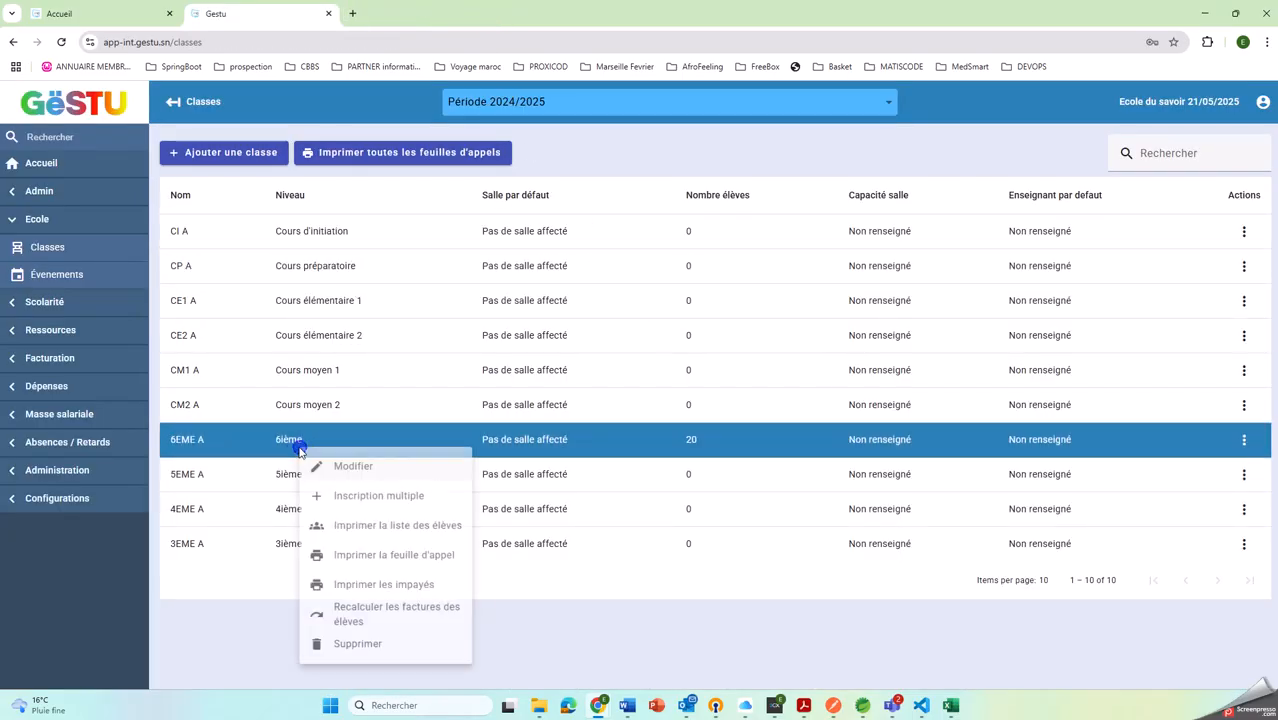
click(403, 598)
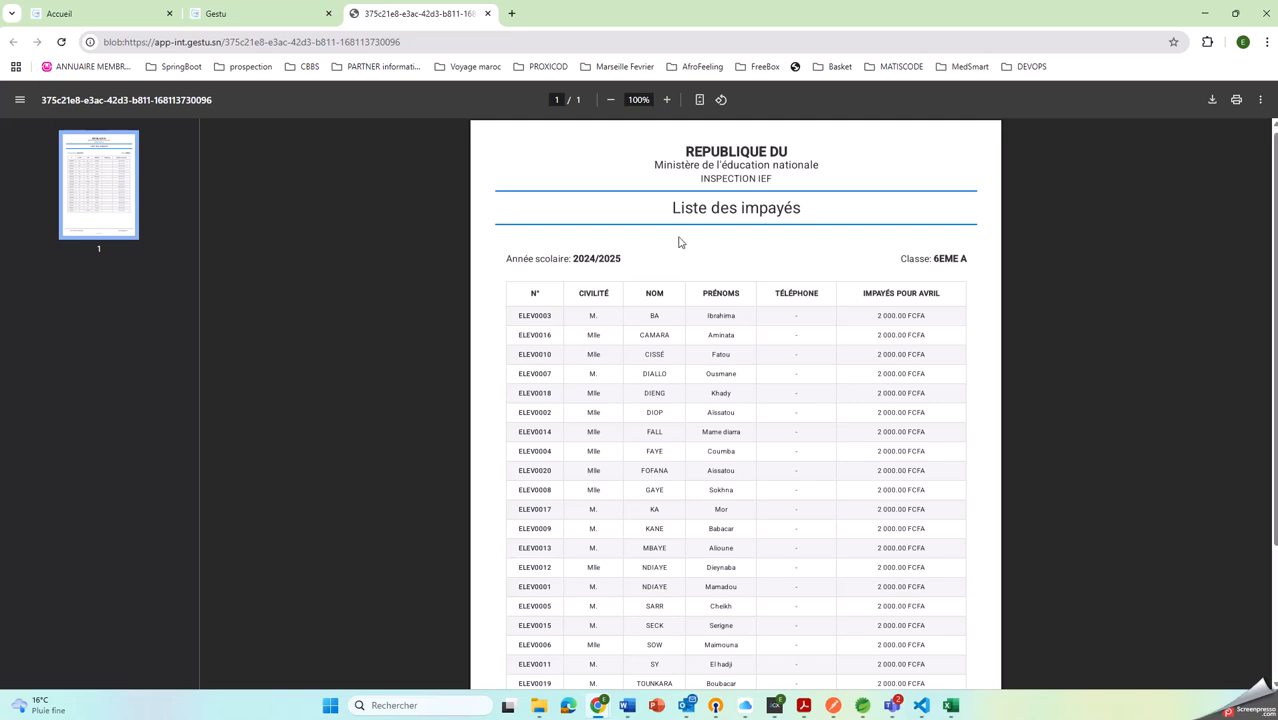
scroll(832, 307, down, 2)
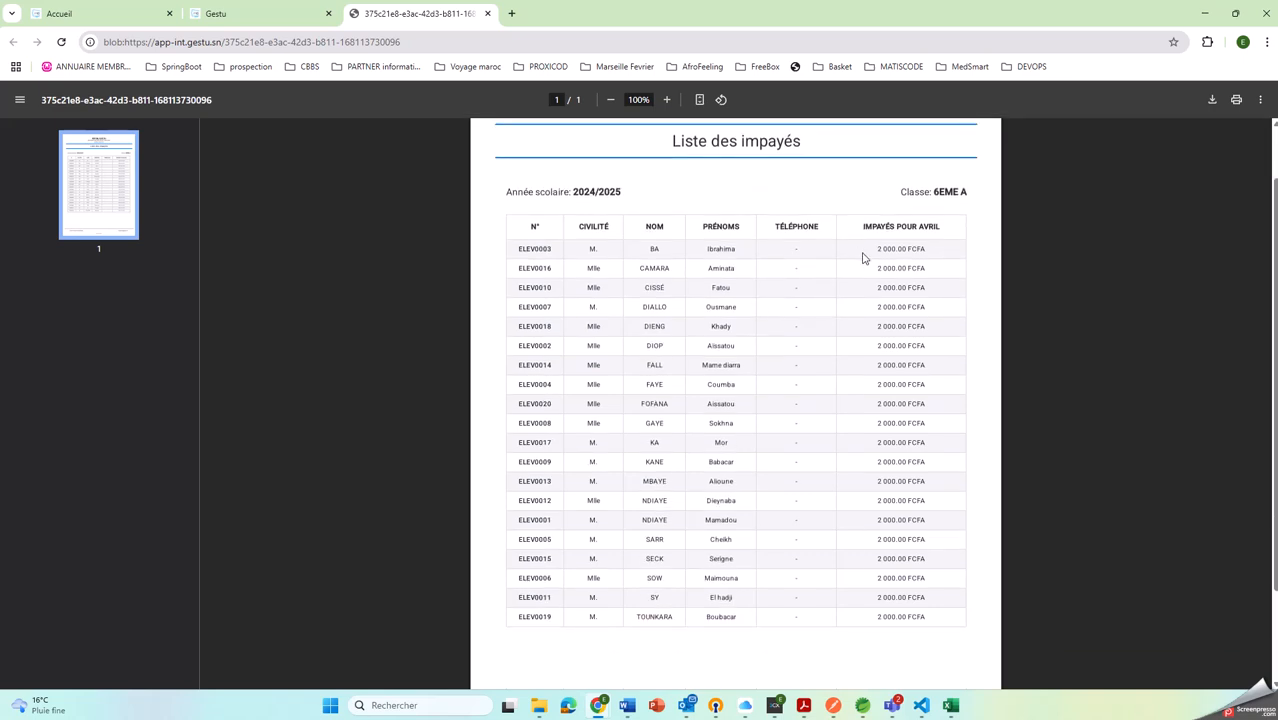
drag(876, 249, 923, 249)
click(869, 287)
double_click(886, 359)
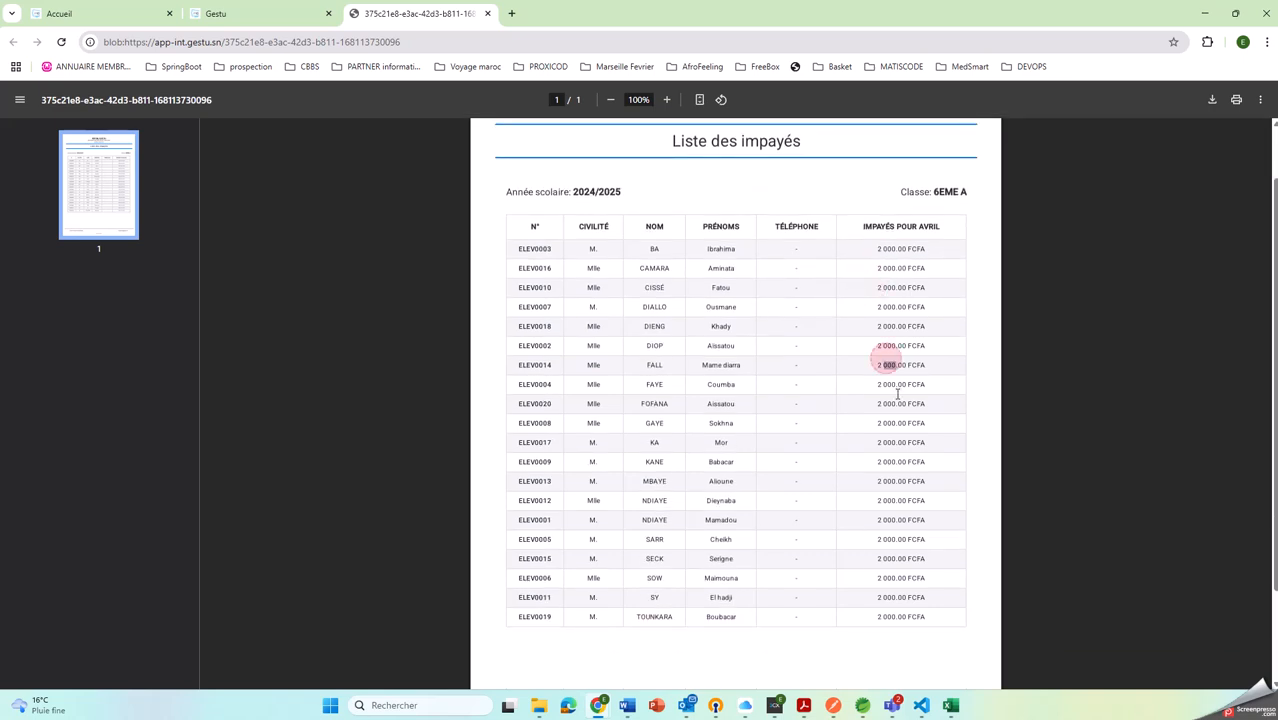
click(881, 455)
scroll(884, 519, down, 1)
scroll(779, 391, up, 3)
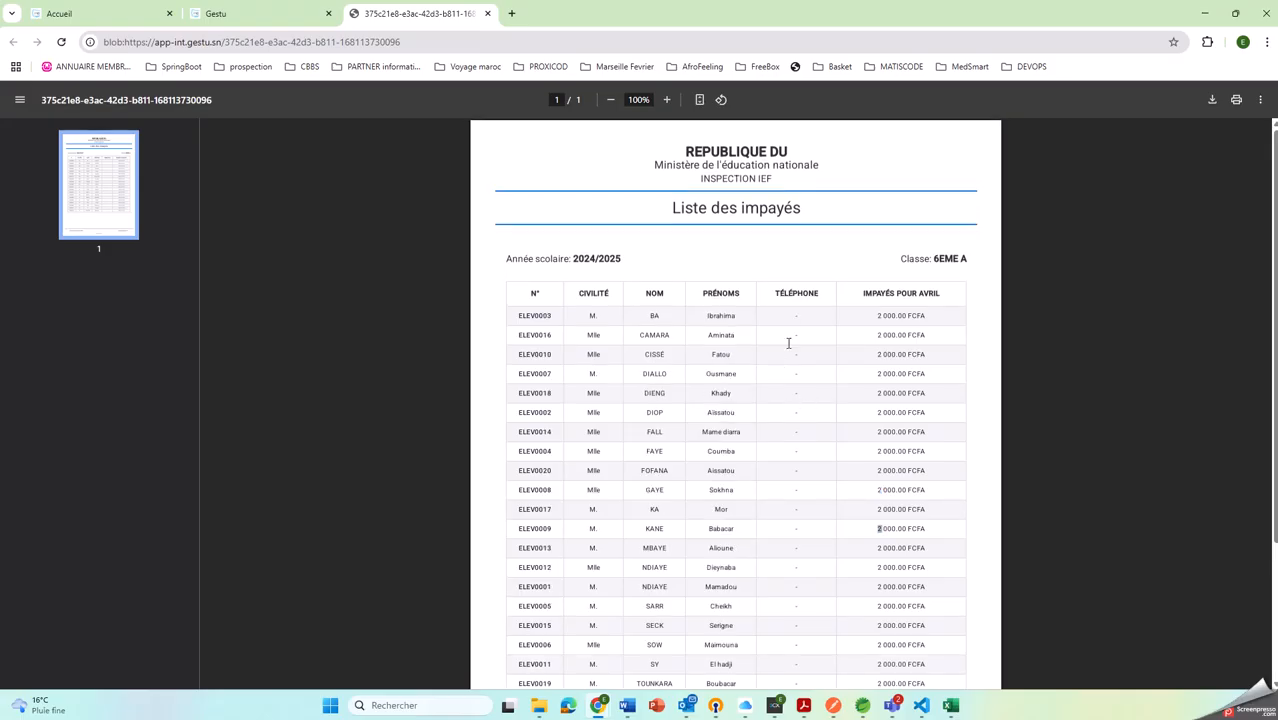
drag(790, 302, 854, 545)
click(782, 408)
click(269, 14)
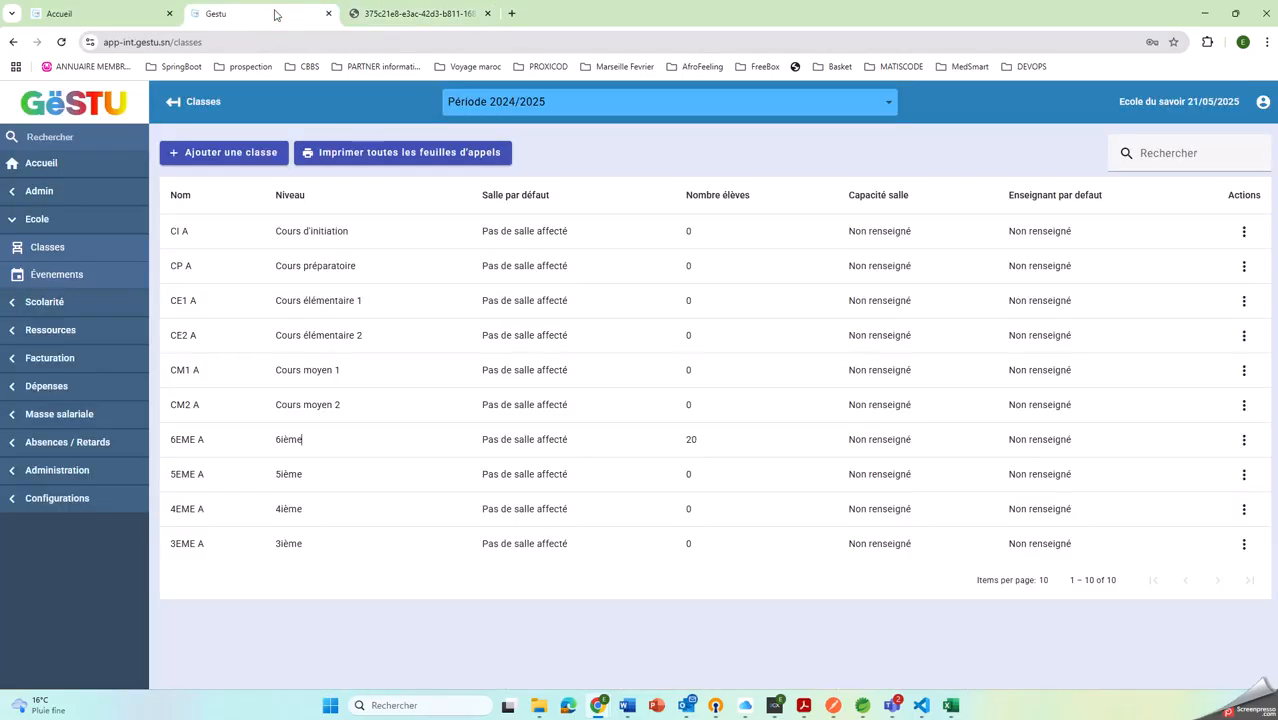
Open the 6ième level's programme for editing without duplicating it to the other levels of its cycle
click(40, 302)
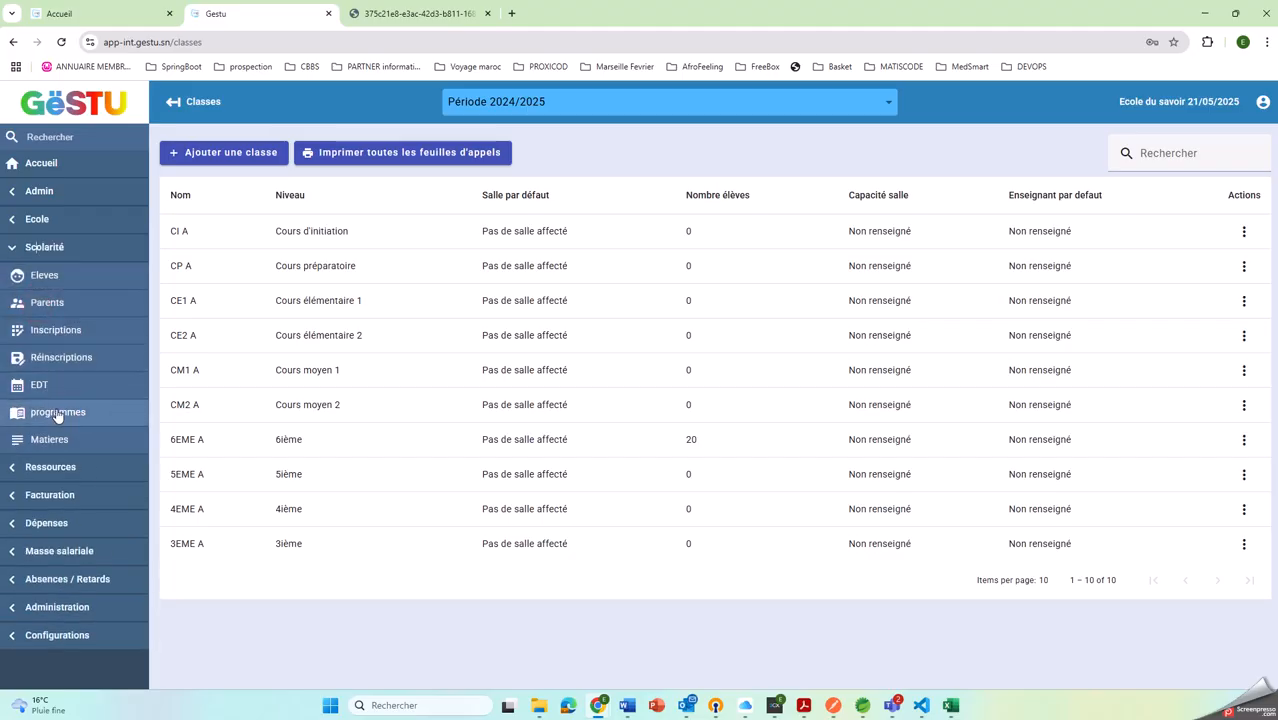
click(57, 412)
click(204, 442)
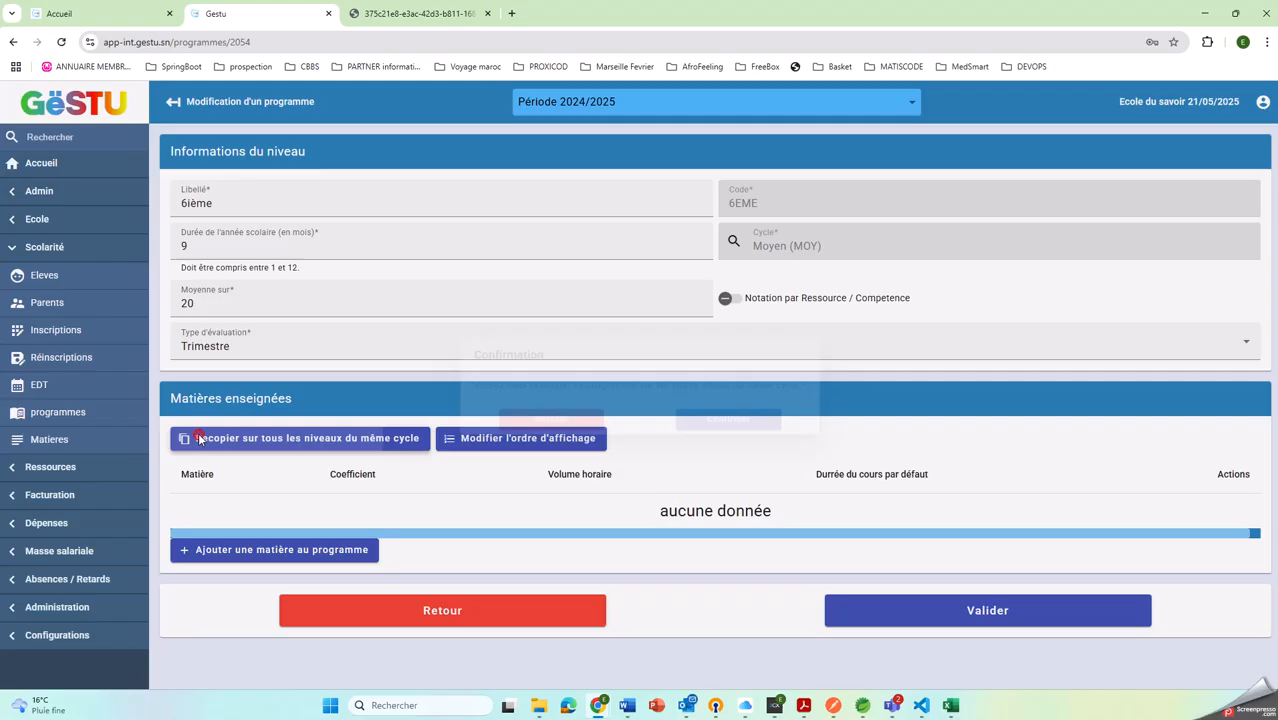
click(198, 438)
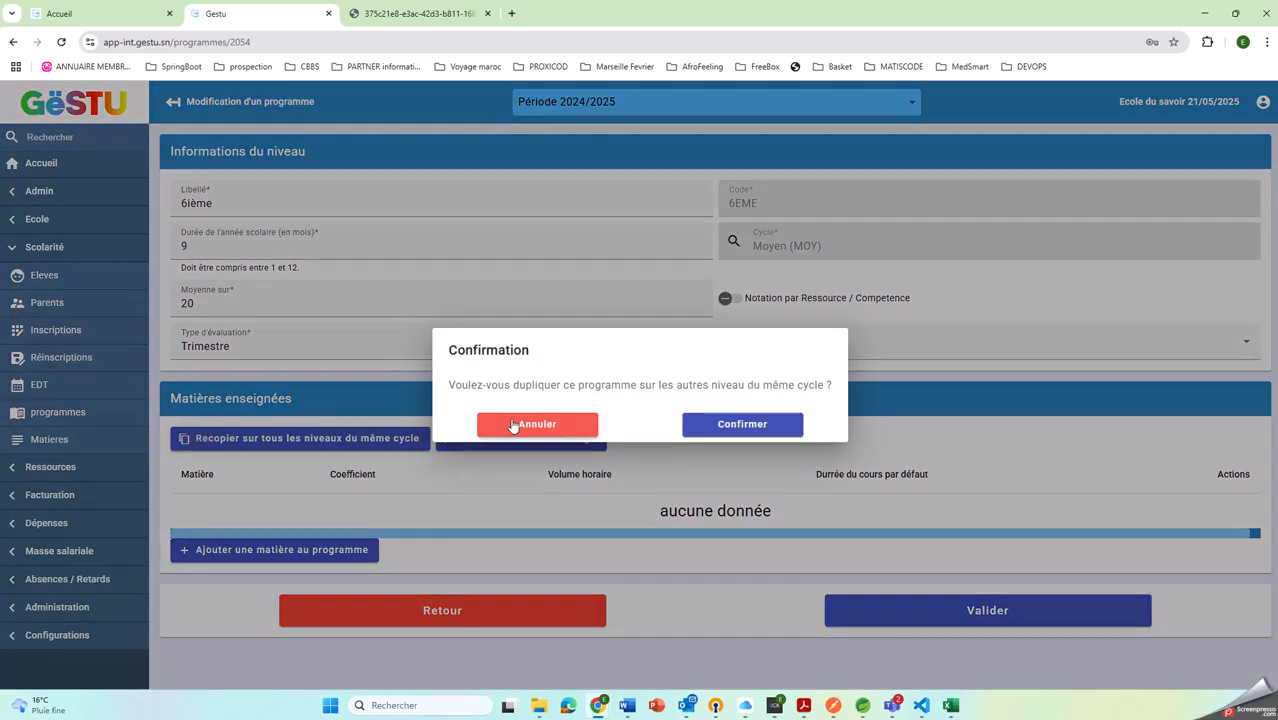
click(518, 424)
Add the subject Mathématiques (MATH) to the 6ième programme with a coefficient of 3
click(214, 550)
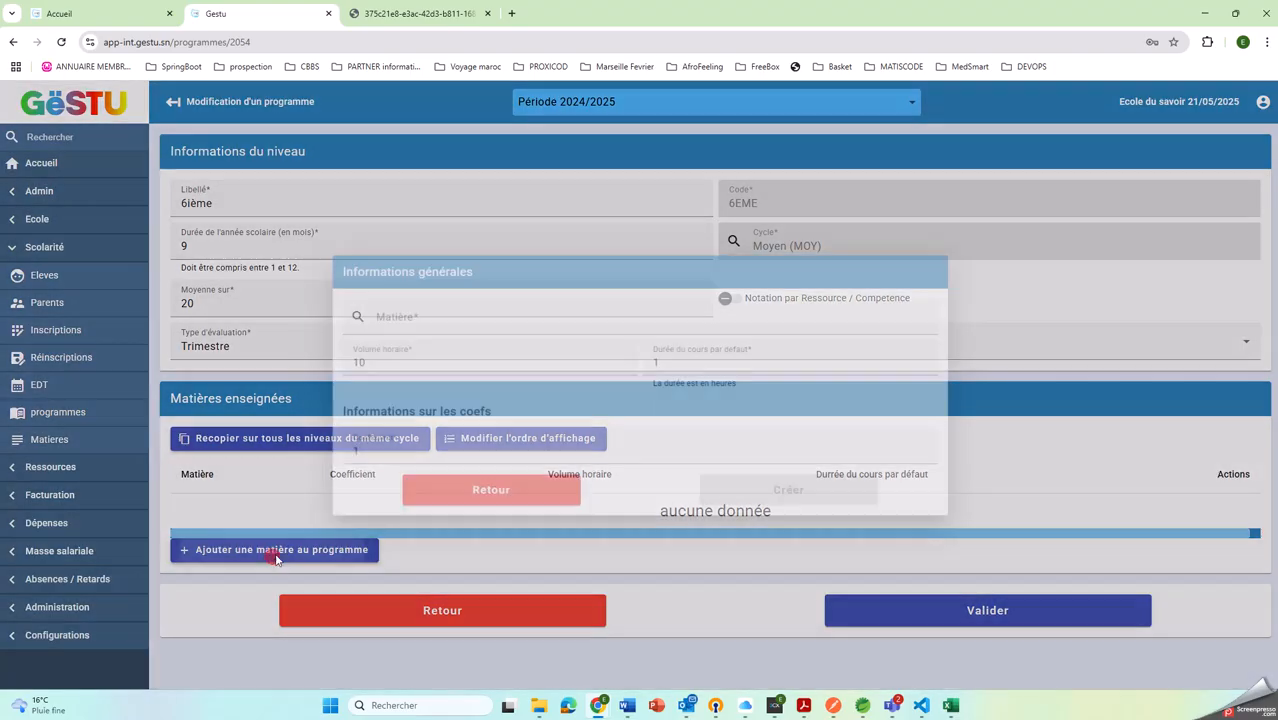
click(412, 318)
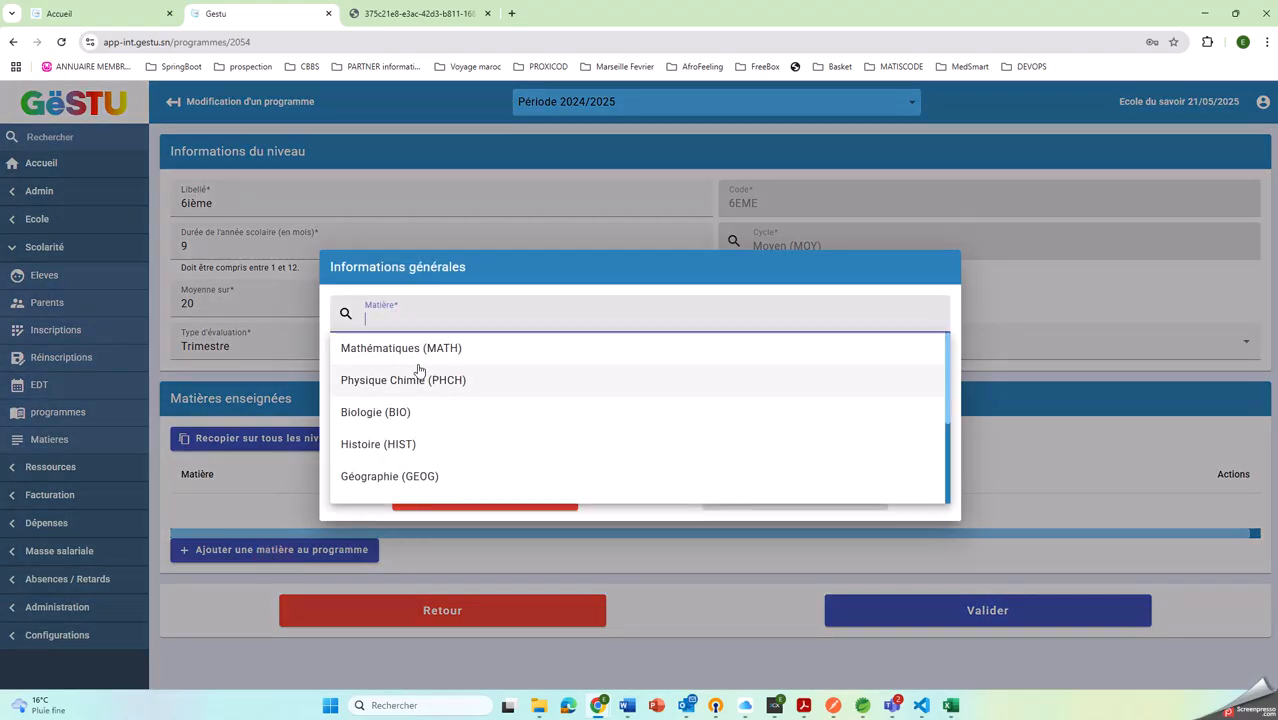
click(414, 352)
double_click(371, 449)
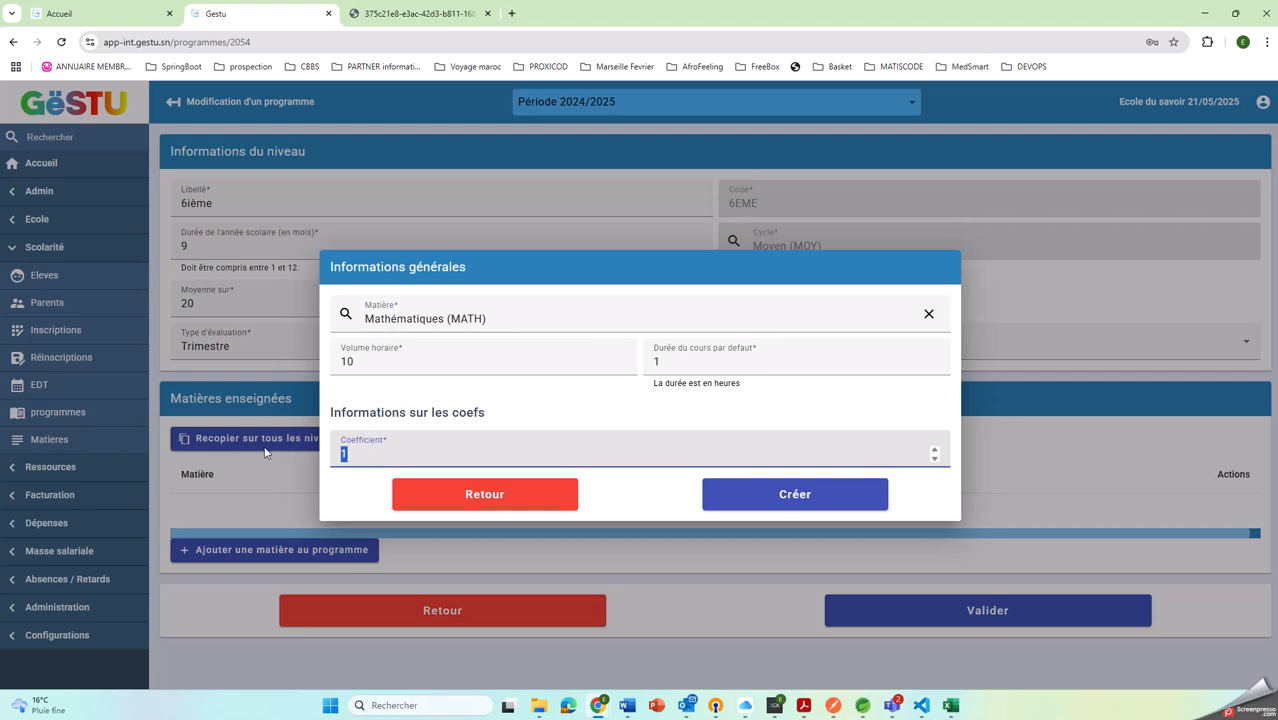
text(3)
click(750, 498)
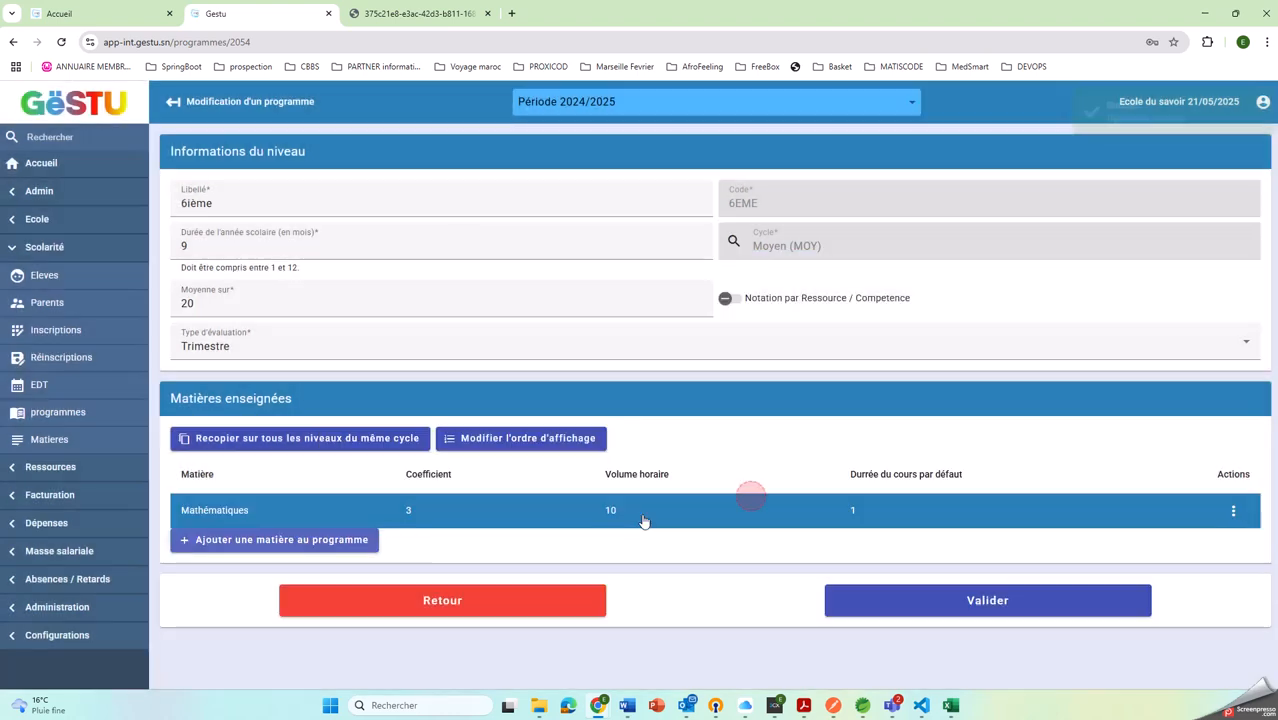
Add the subject Français (FRE) to the 6ième programme with a coefficient of 2
click(250, 541)
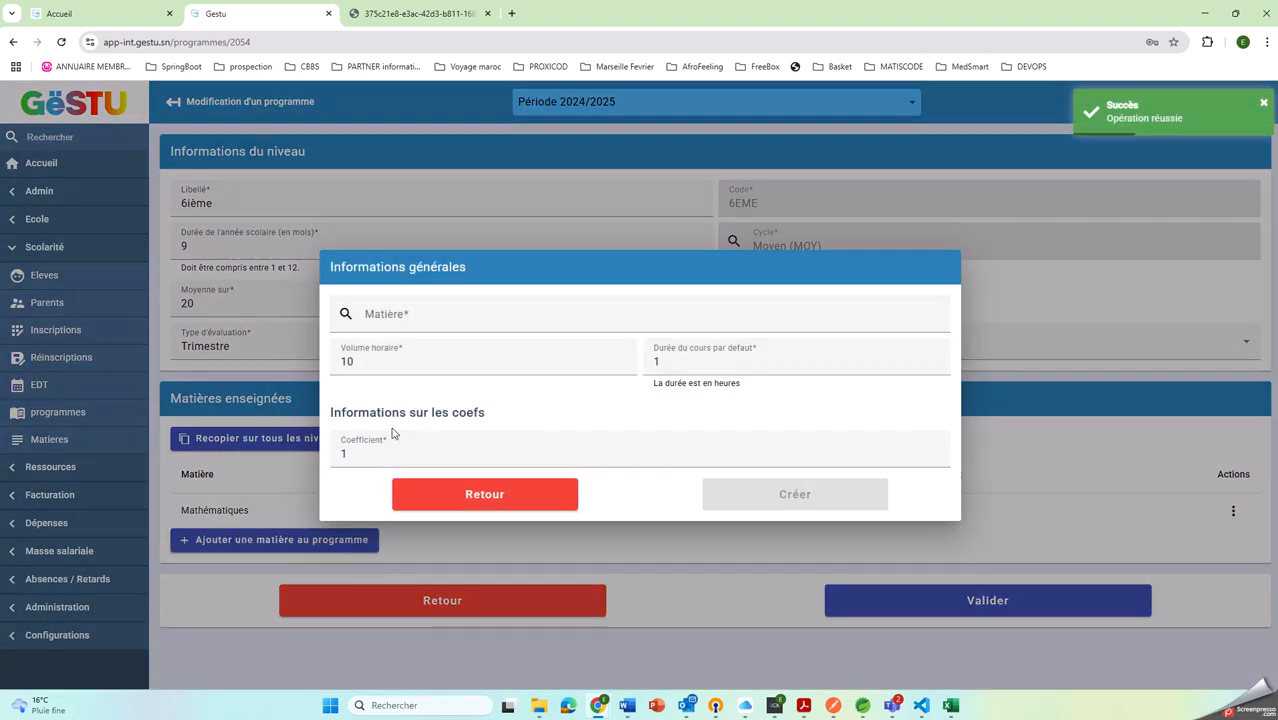
click(393, 320)
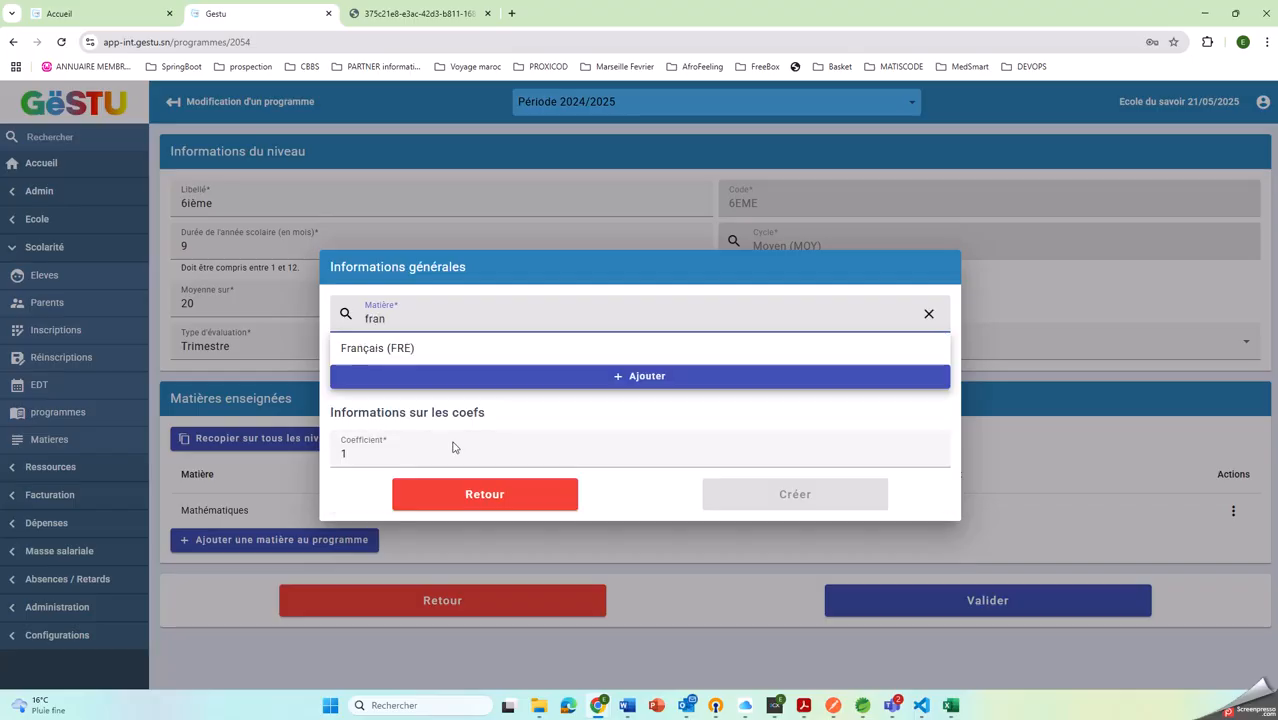
click(379, 348)
double_click(359, 453)
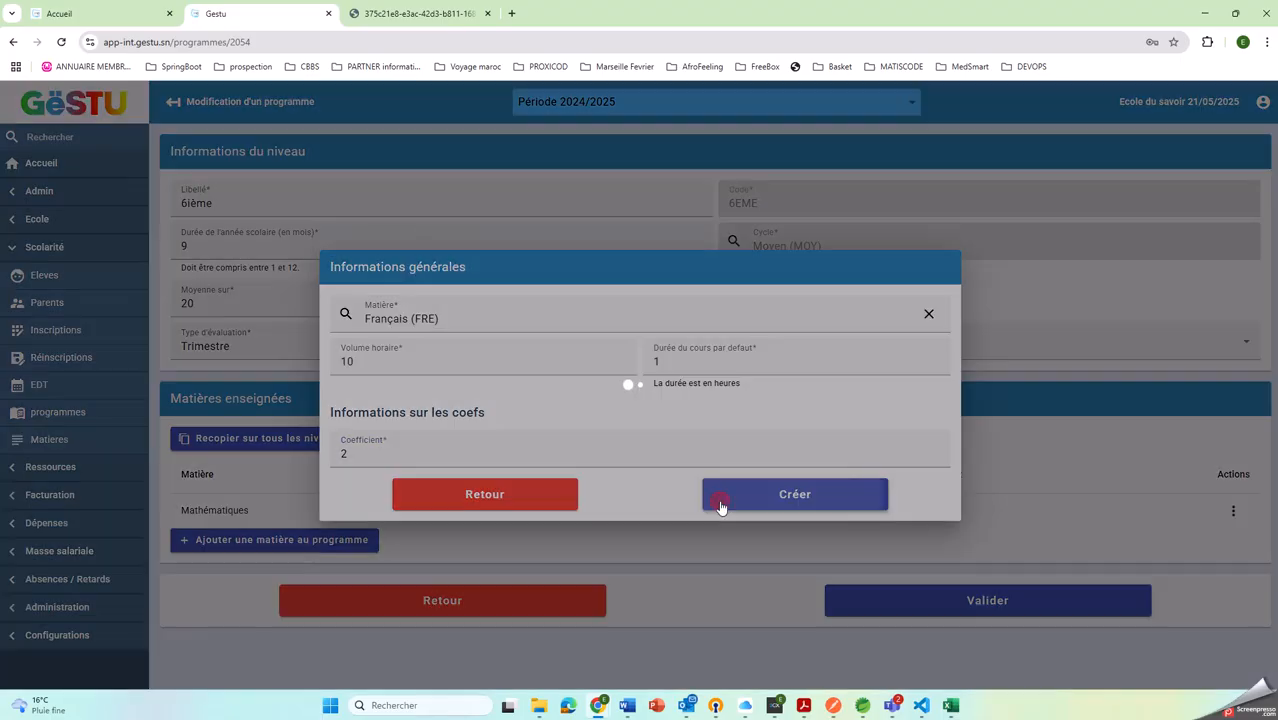
click(721, 507)
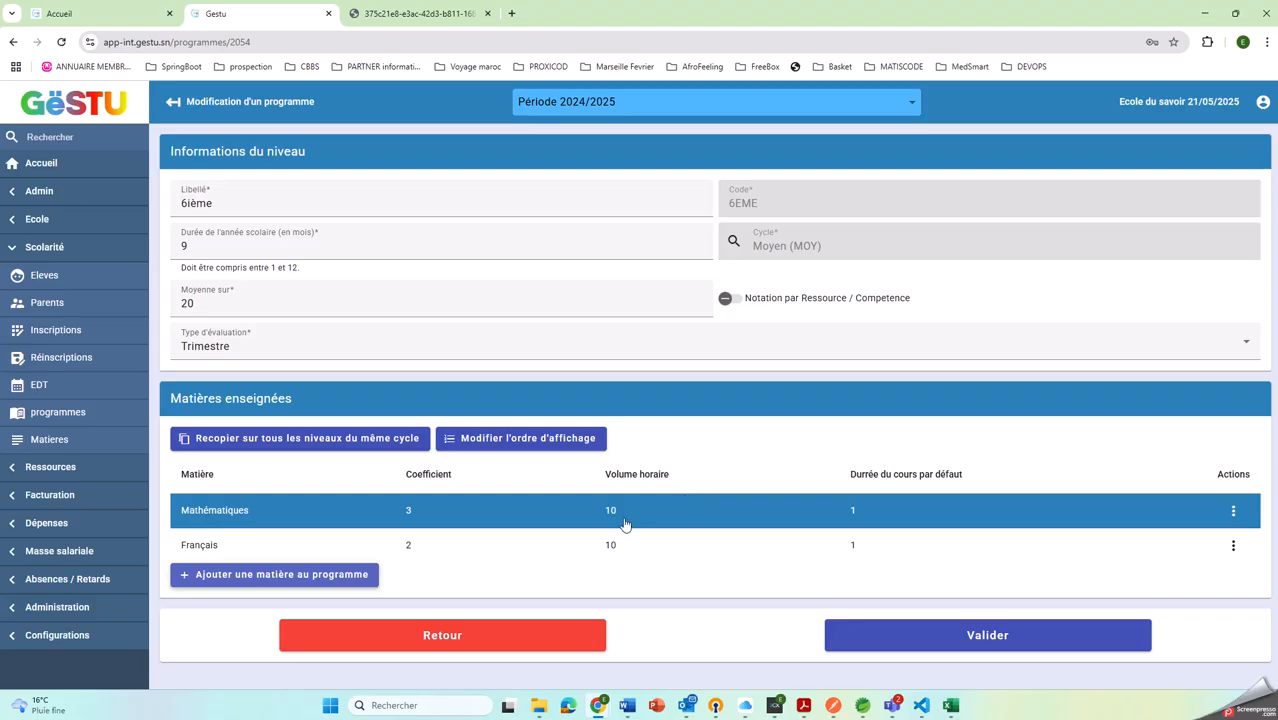
Add the subject Histoire (HIST) to the 6ième programme with the default coefficient of 1
click(252, 578)
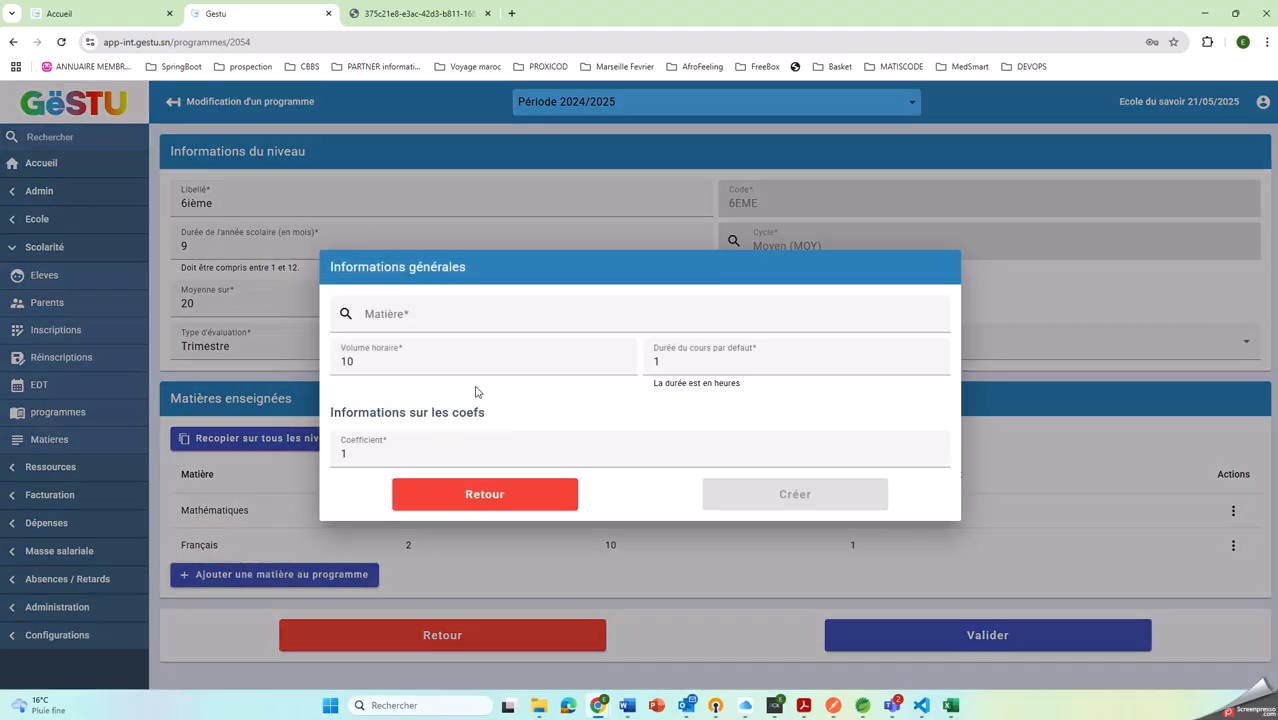
click(400, 317)
text(hist)
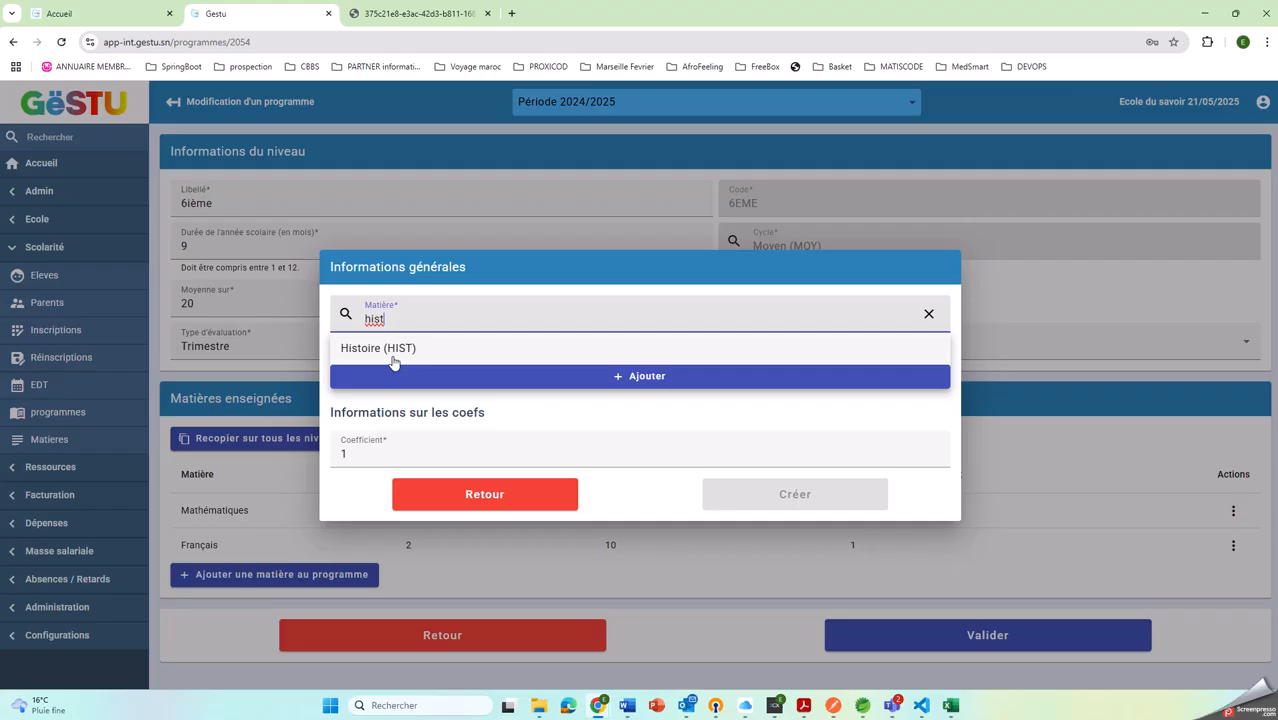
click(380, 348)
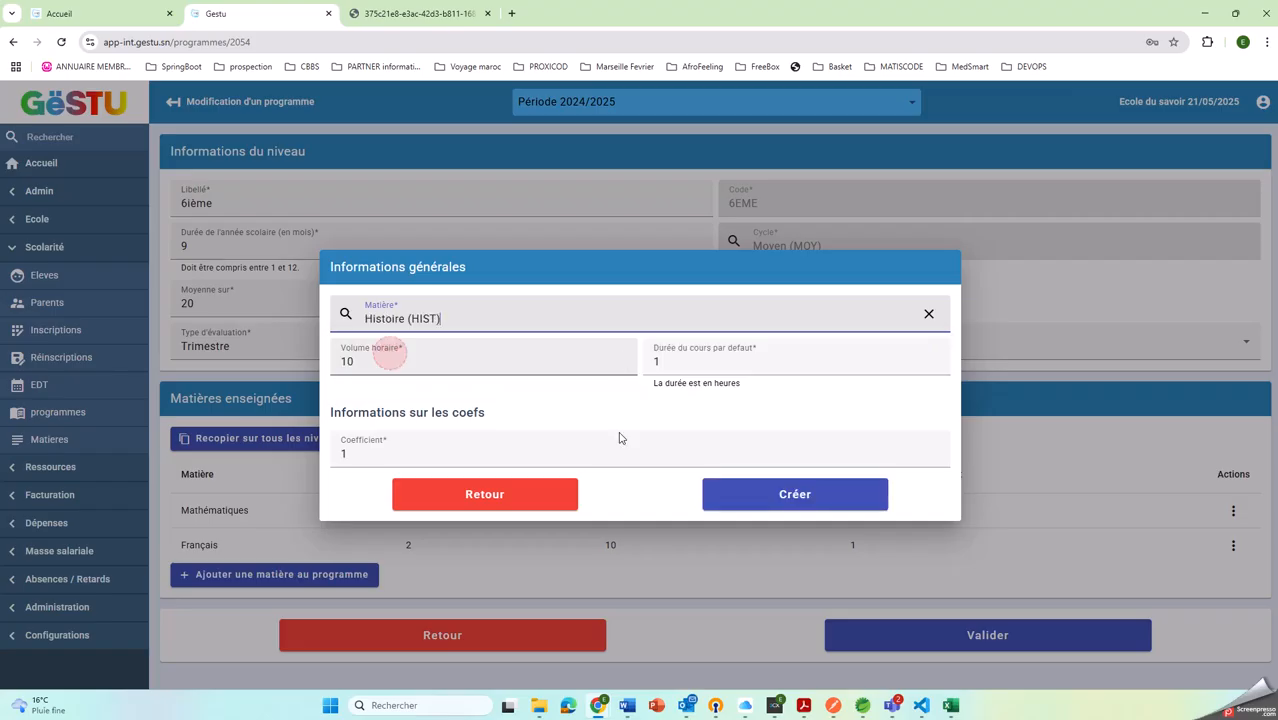
click(793, 492)
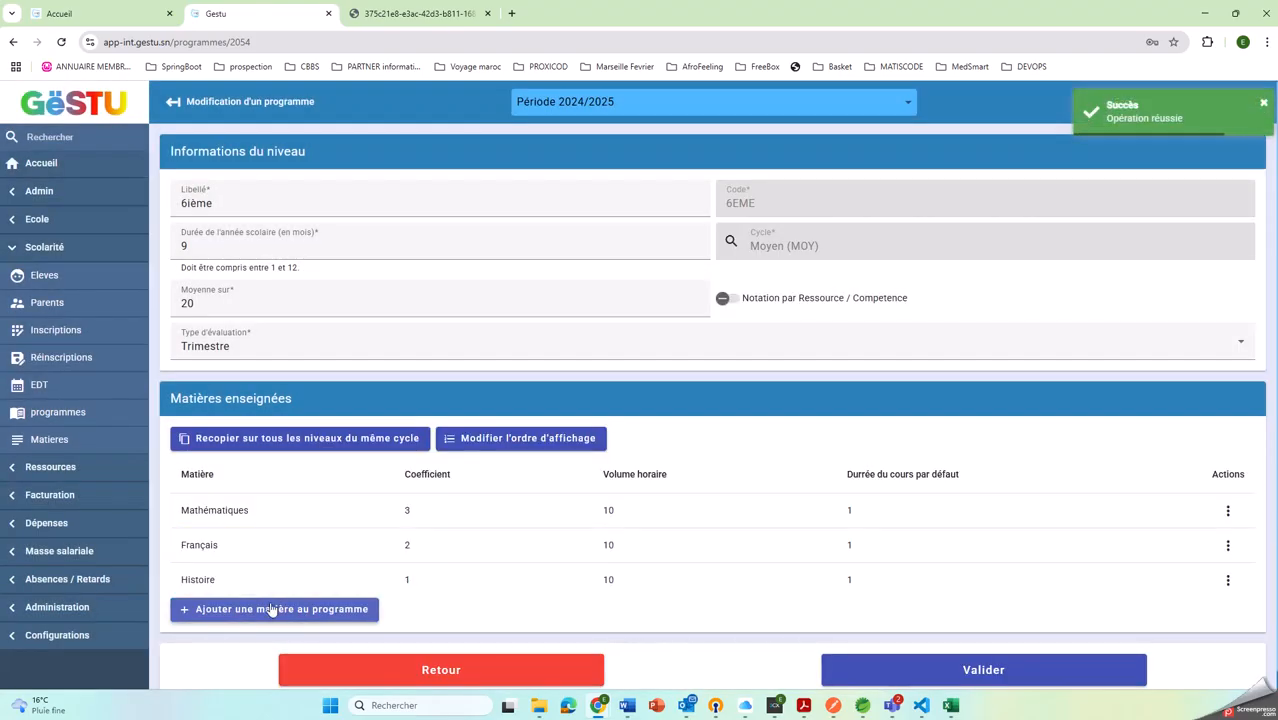
Add the subject Géographie (GEOG) to the 6ième programme with the default coefficient of 1
click(271, 609)
click(432, 314)
text(ge)
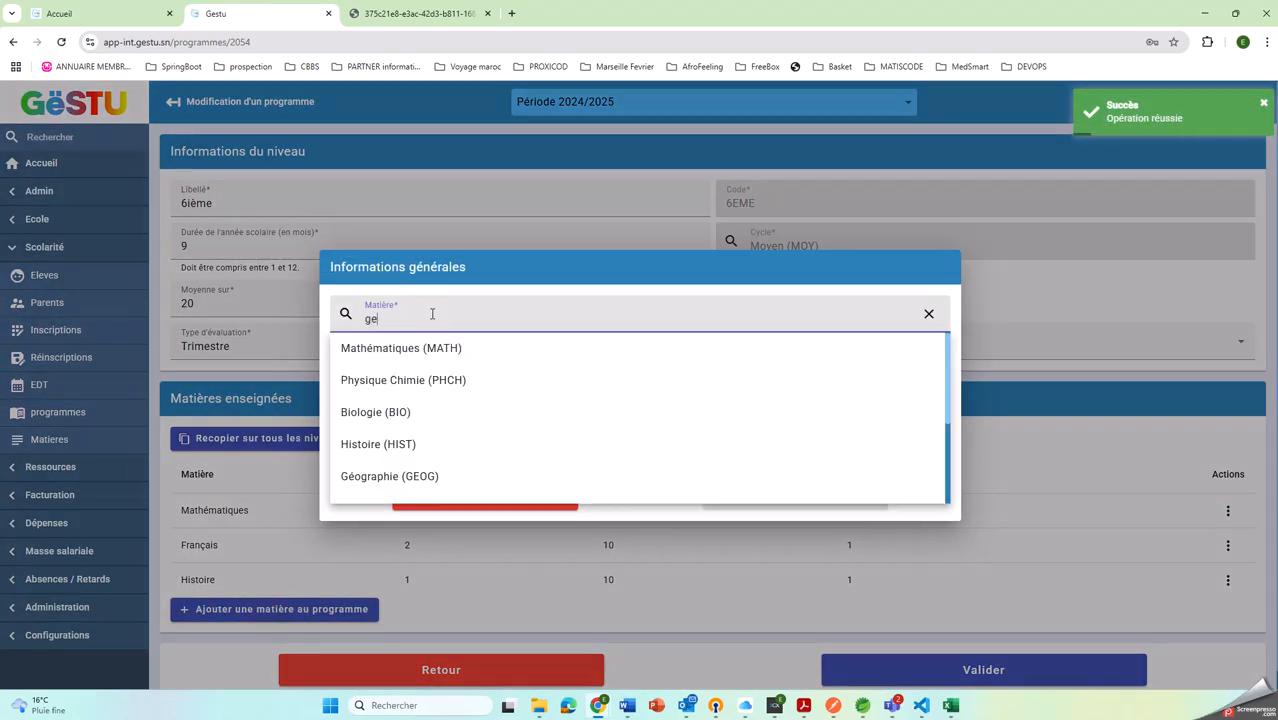
text(so)
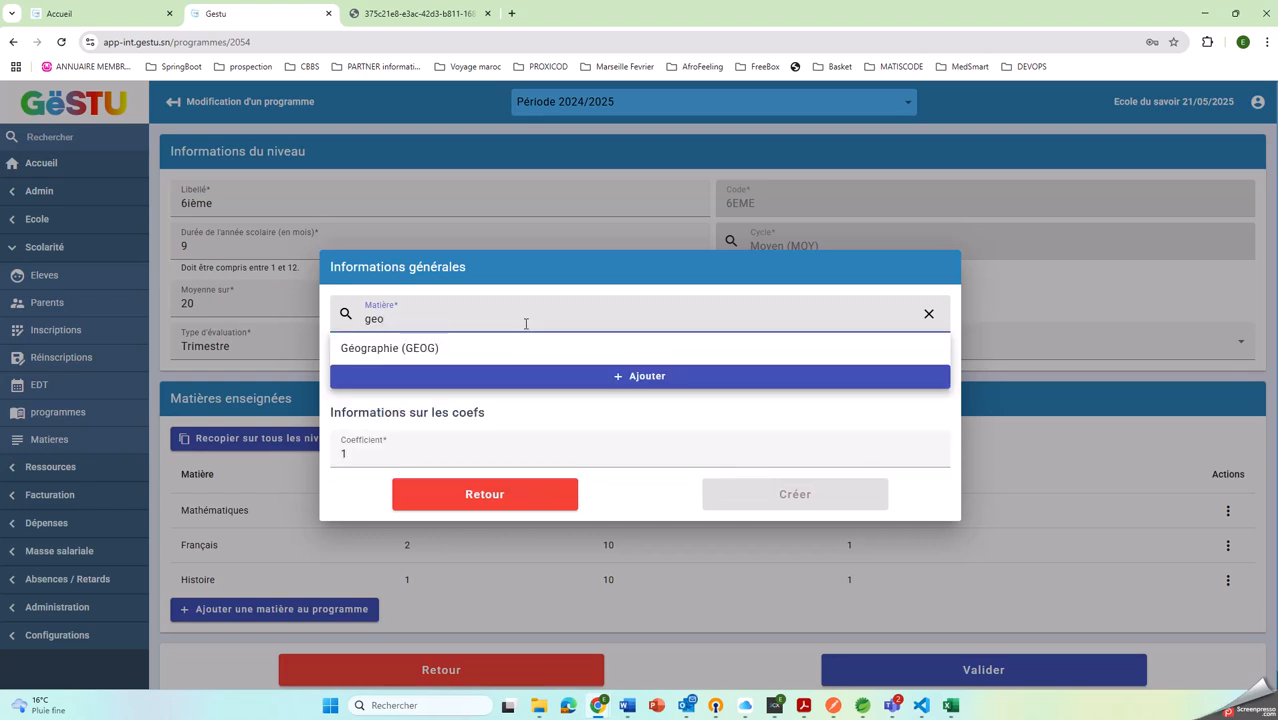
click(525, 347)
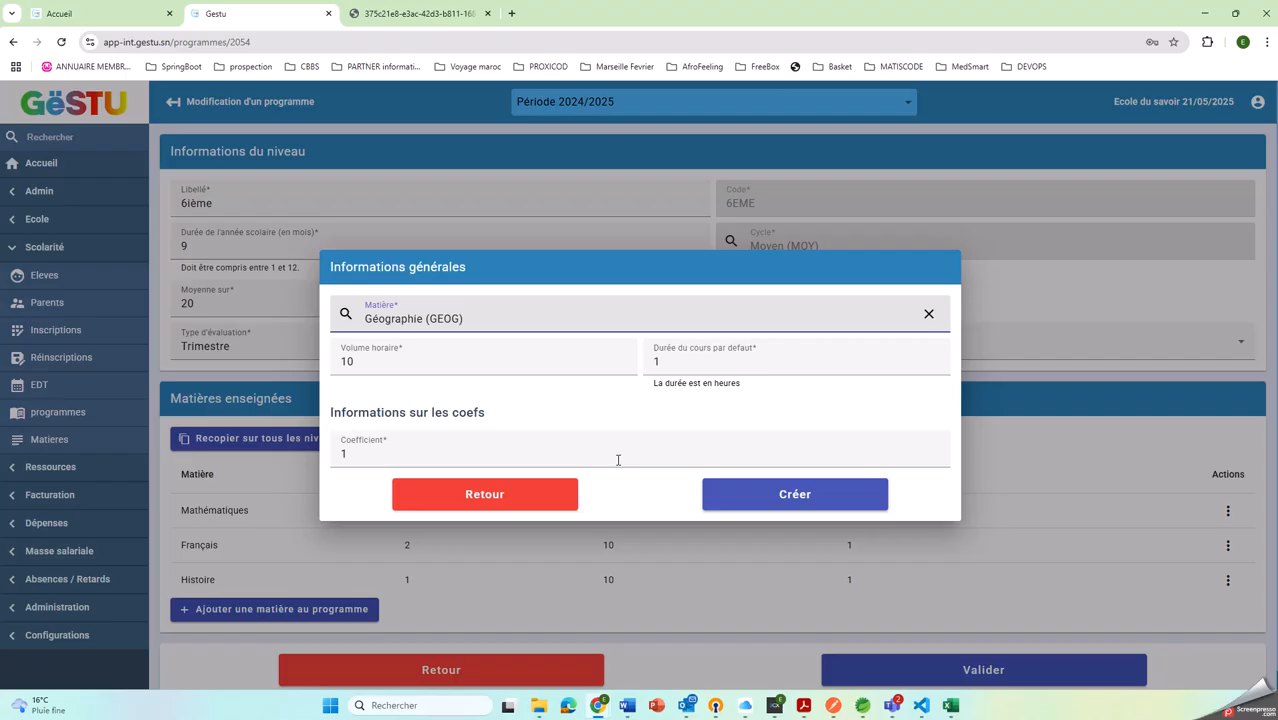
click(737, 494)
scroll(470, 525, down, 1)
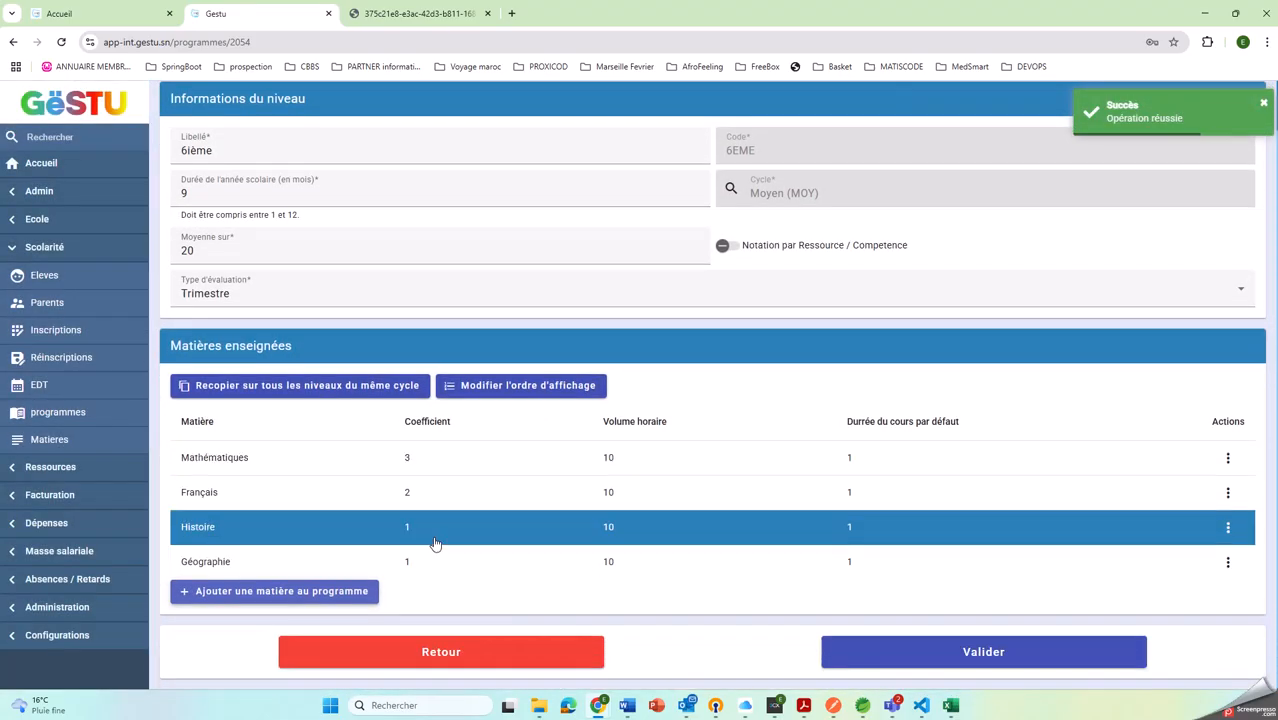
Create the subject Wolof with code wolf in the category Littéraire (L), and add it to the 6ième programme with the default coefficient
click(277, 591)
click(408, 330)
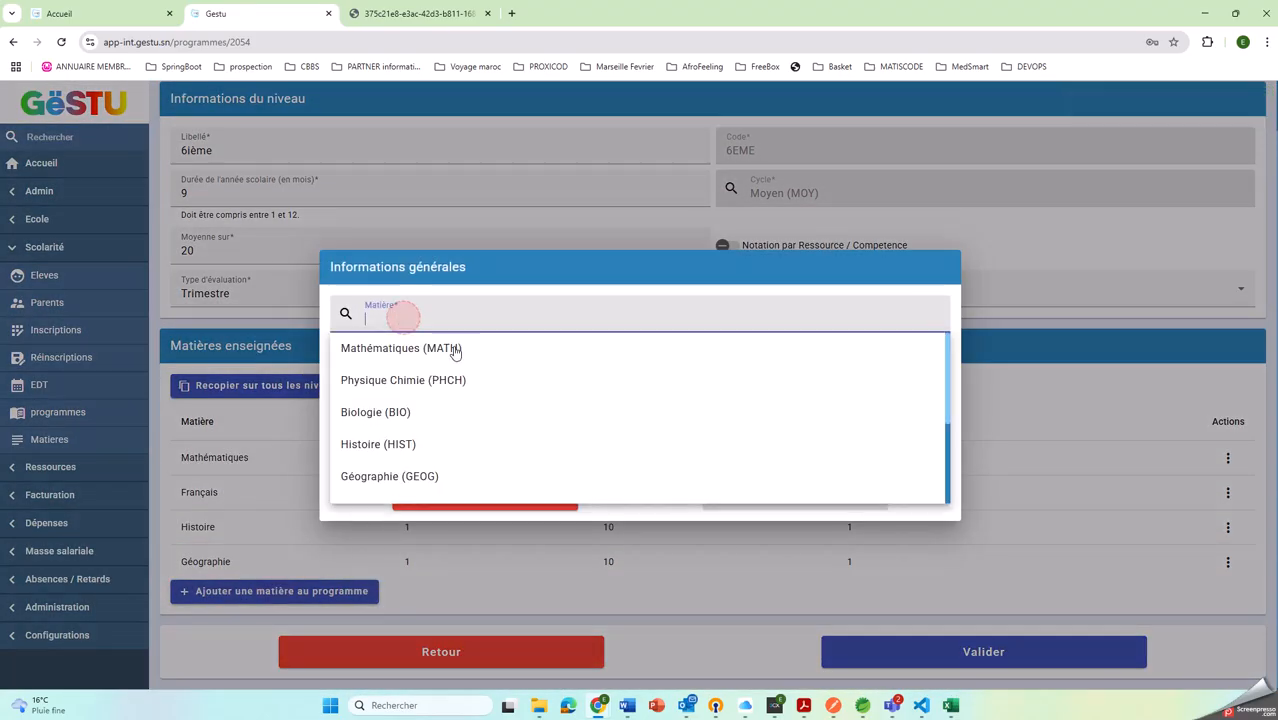
scroll(476, 434, down, 3)
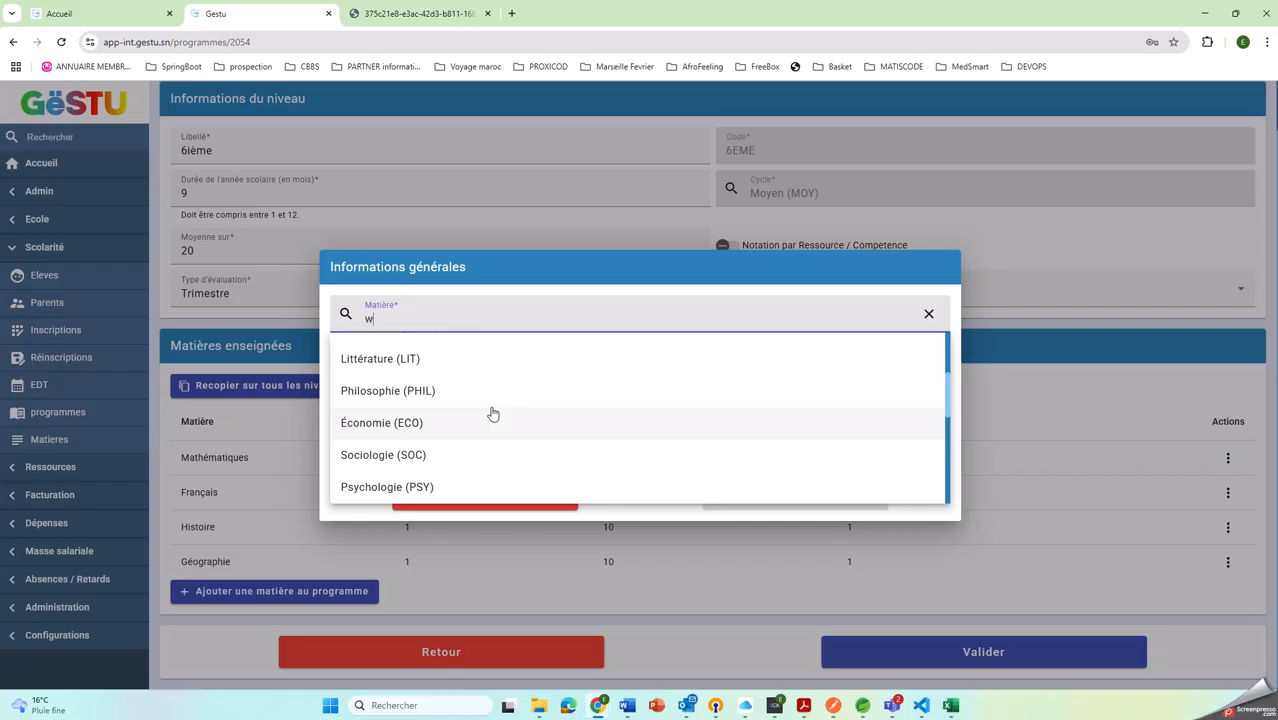
text(wo)
click(620, 340)
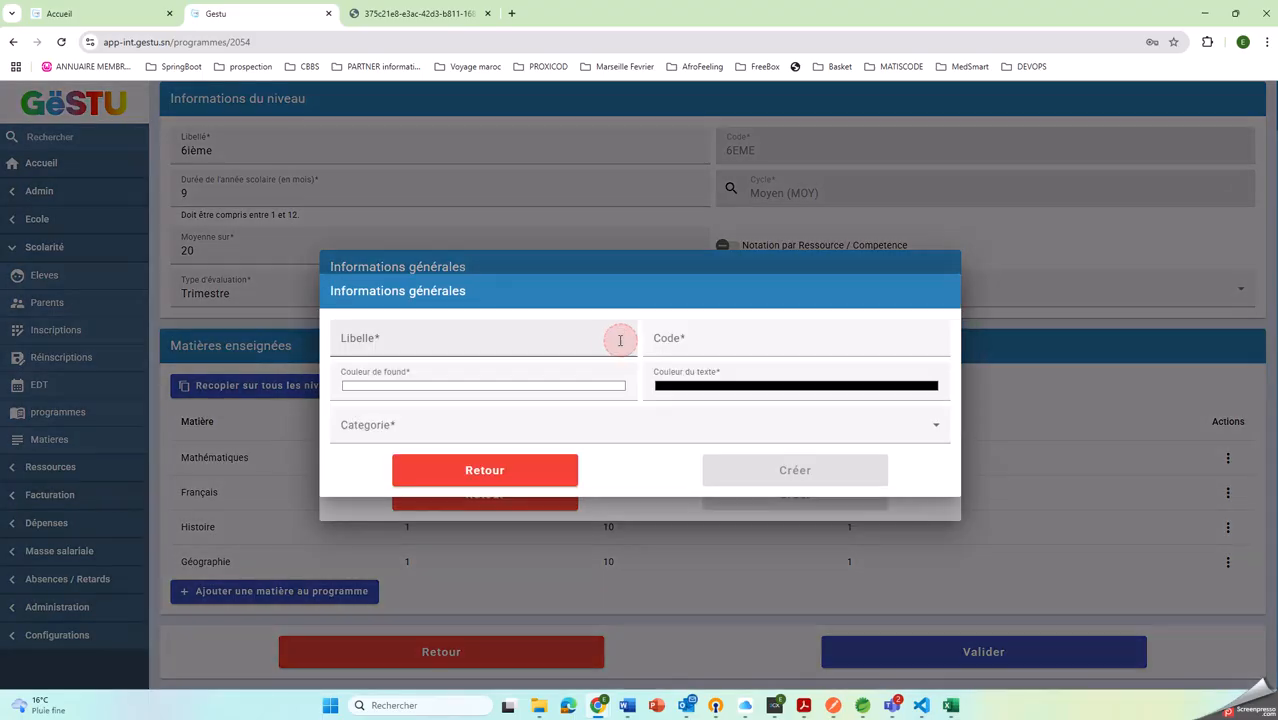
click(467, 343)
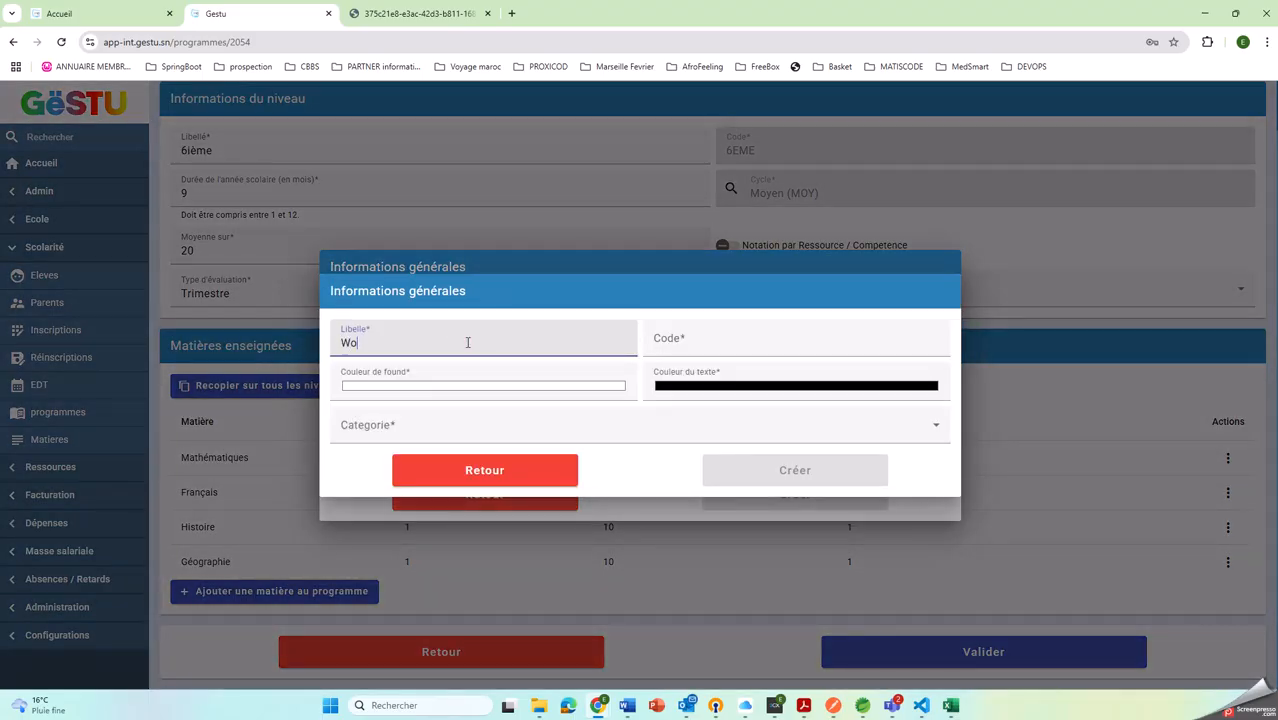
text(Wolof)
click(679, 338)
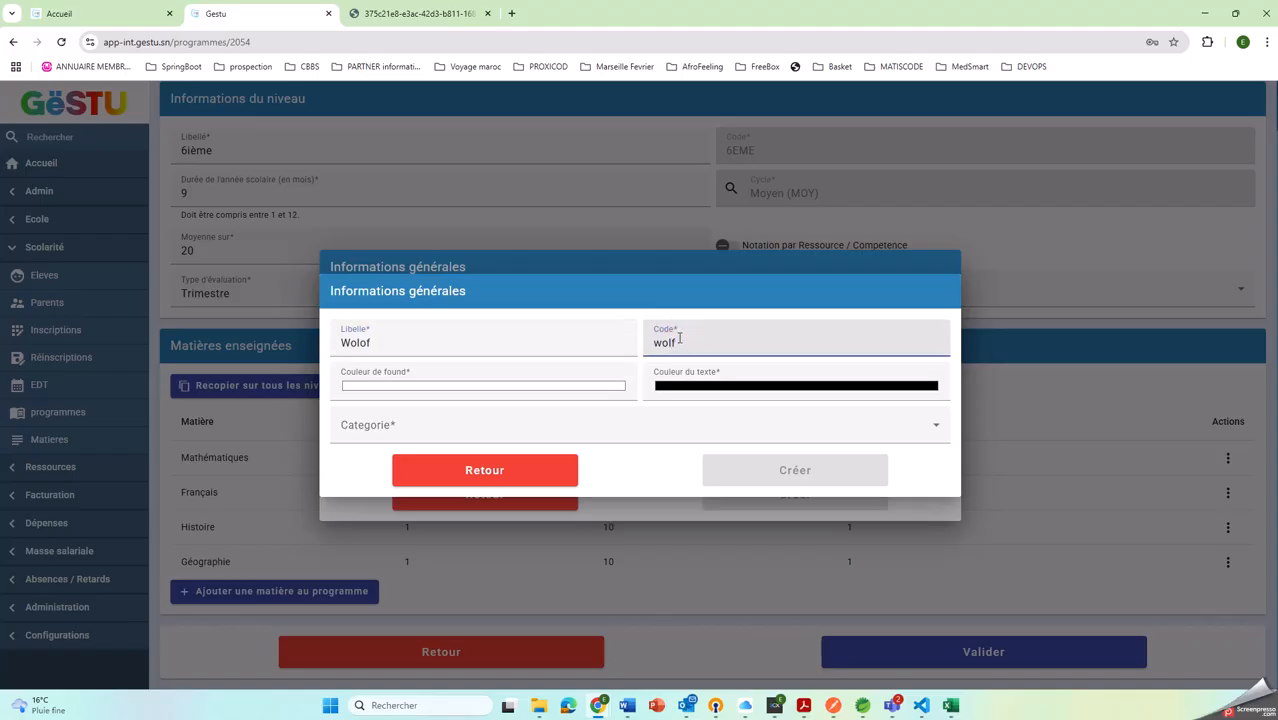
click(448, 428)
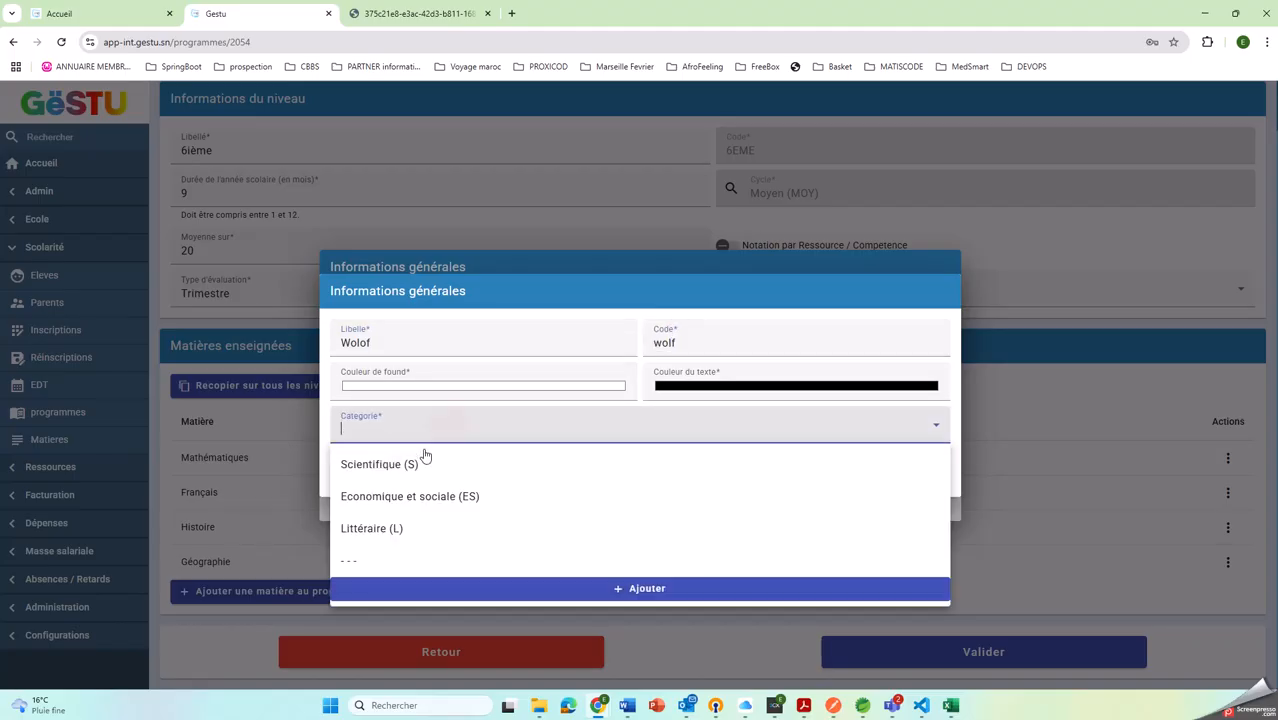
click(396, 528)
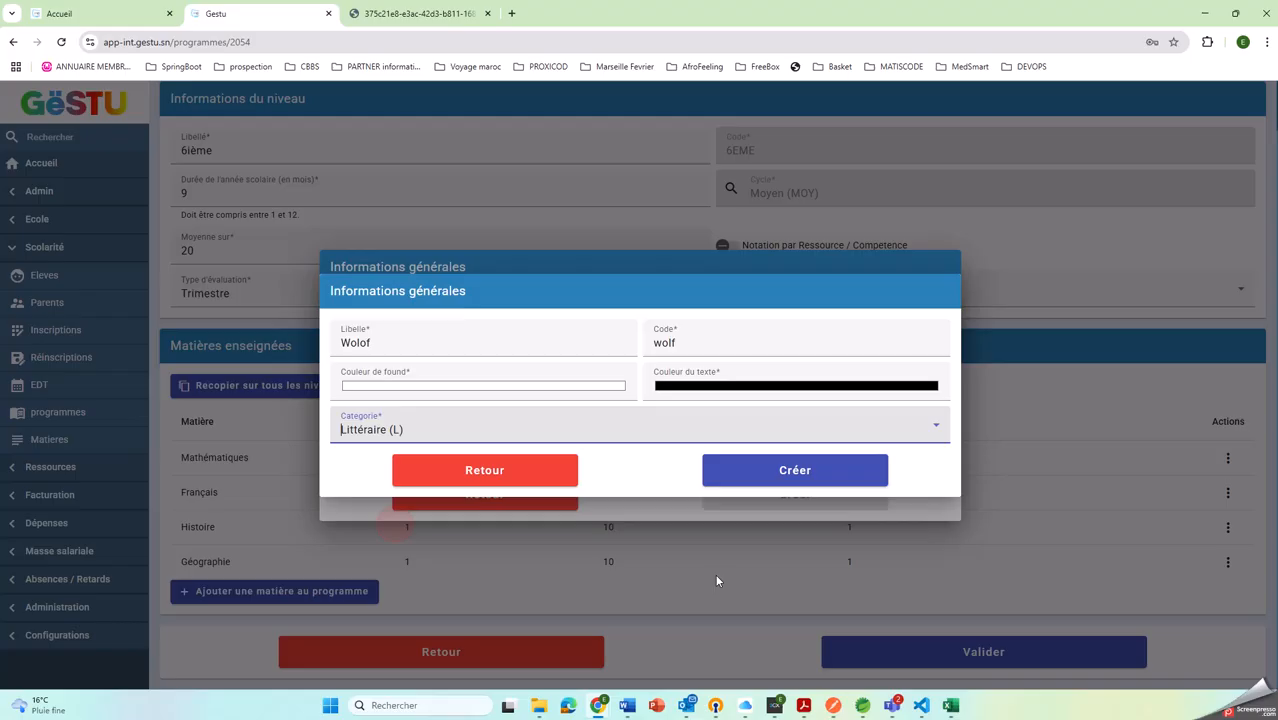
click(796, 470)
click(733, 492)
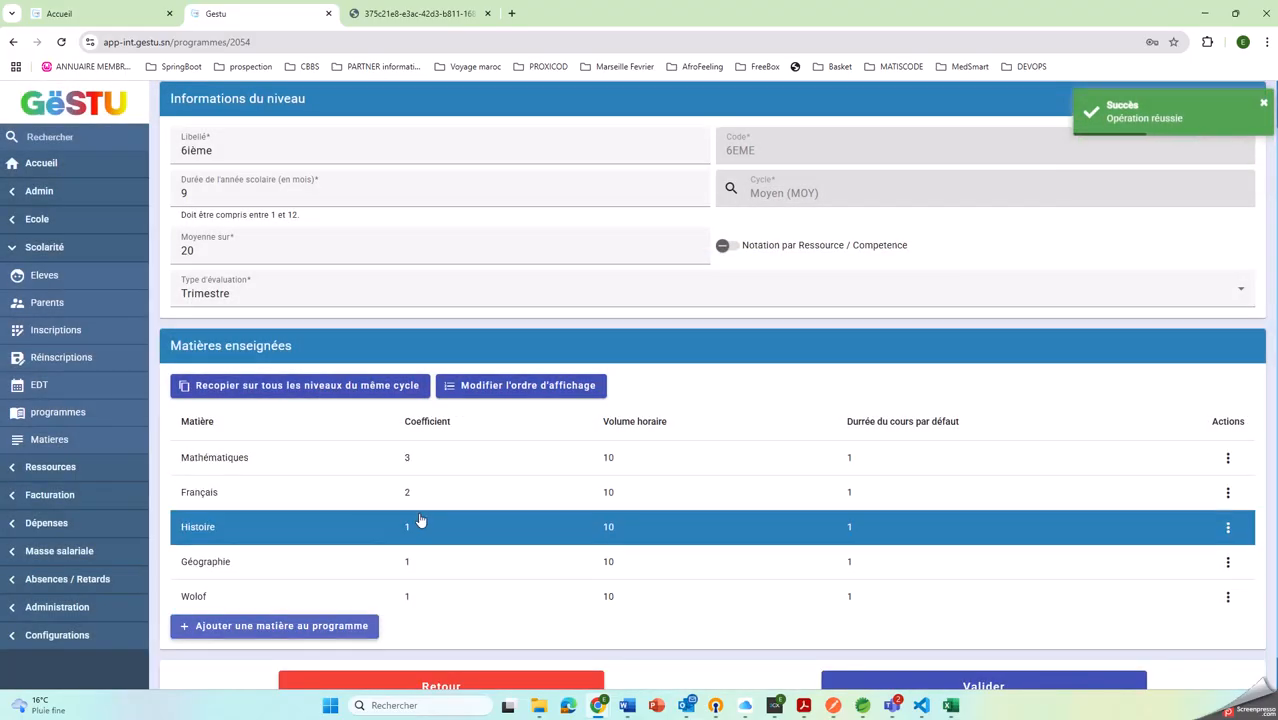
Add the subject Éducation Physique (PE) to the 6ième programme with the default coefficient of 1
click(287, 629)
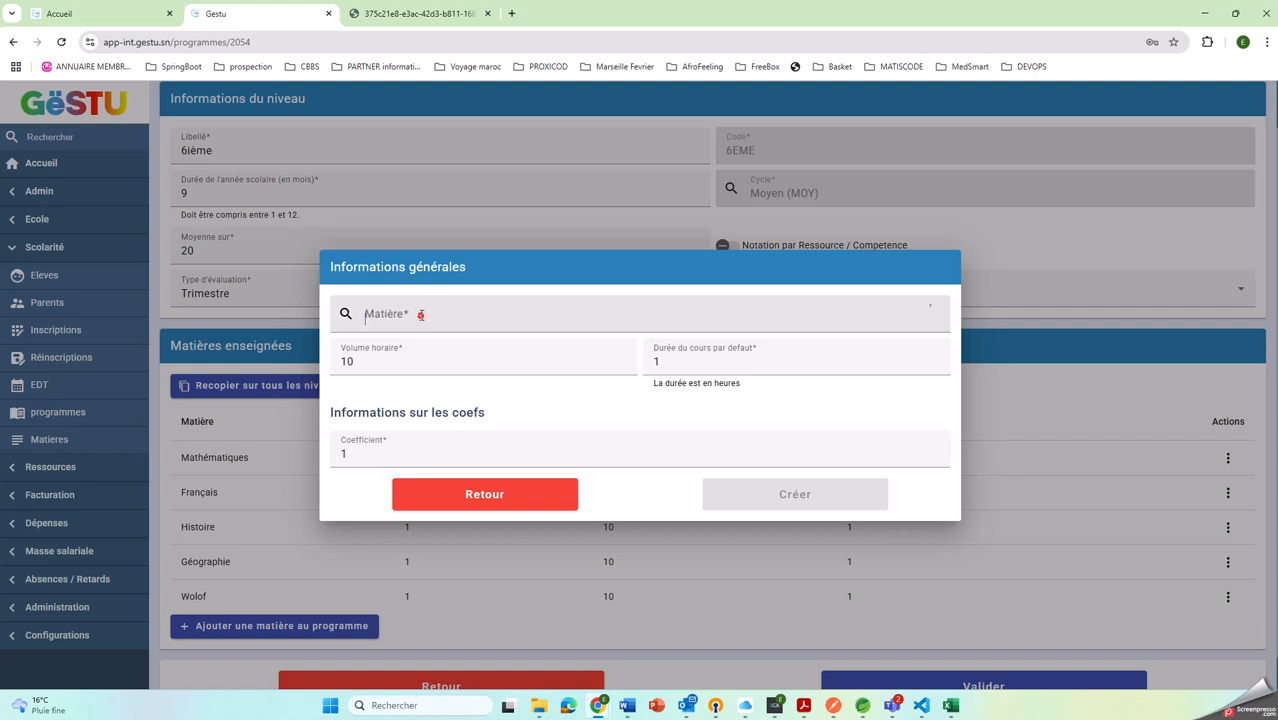
click(421, 315)
text(ep)
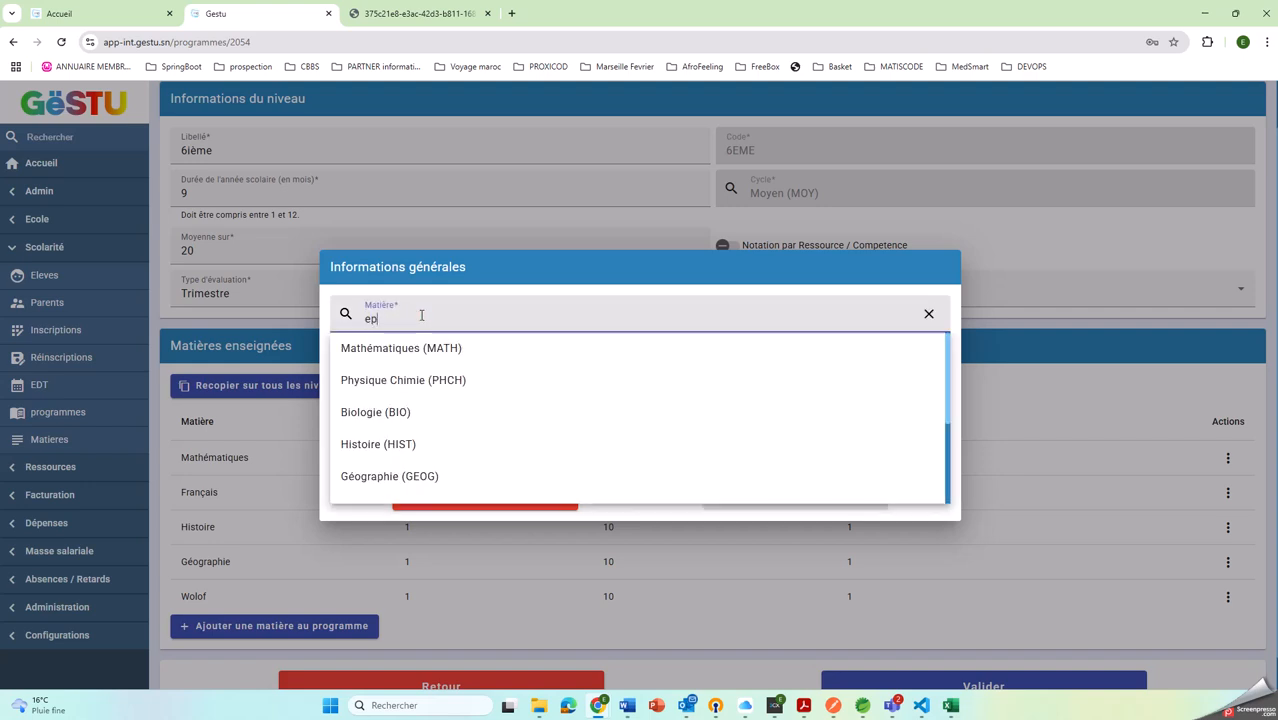
text(s)
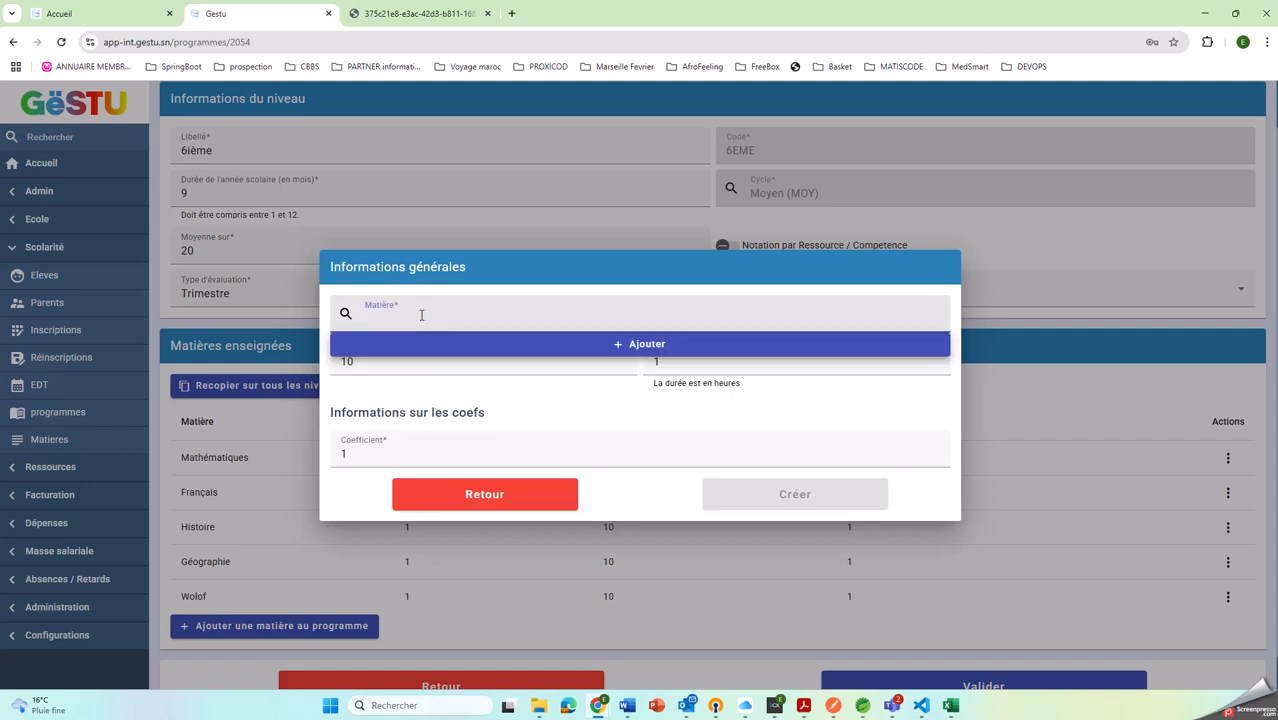
text(edu)
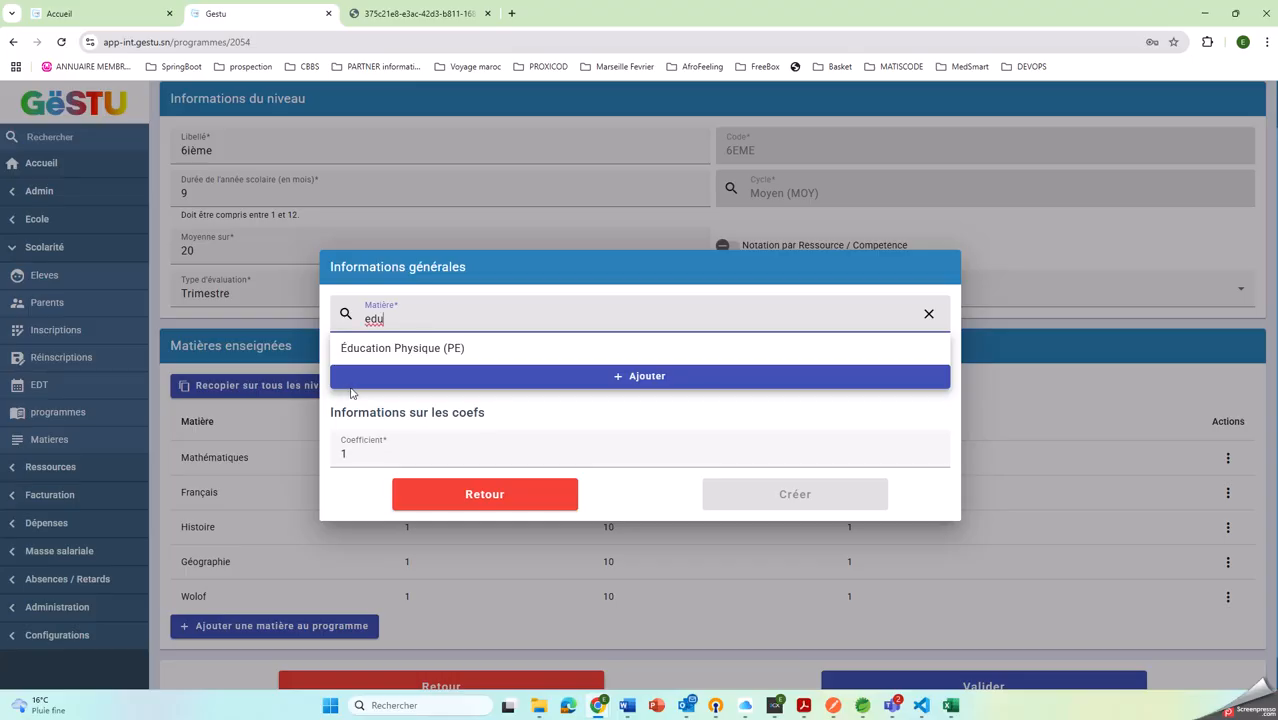
click(380, 348)
click(790, 494)
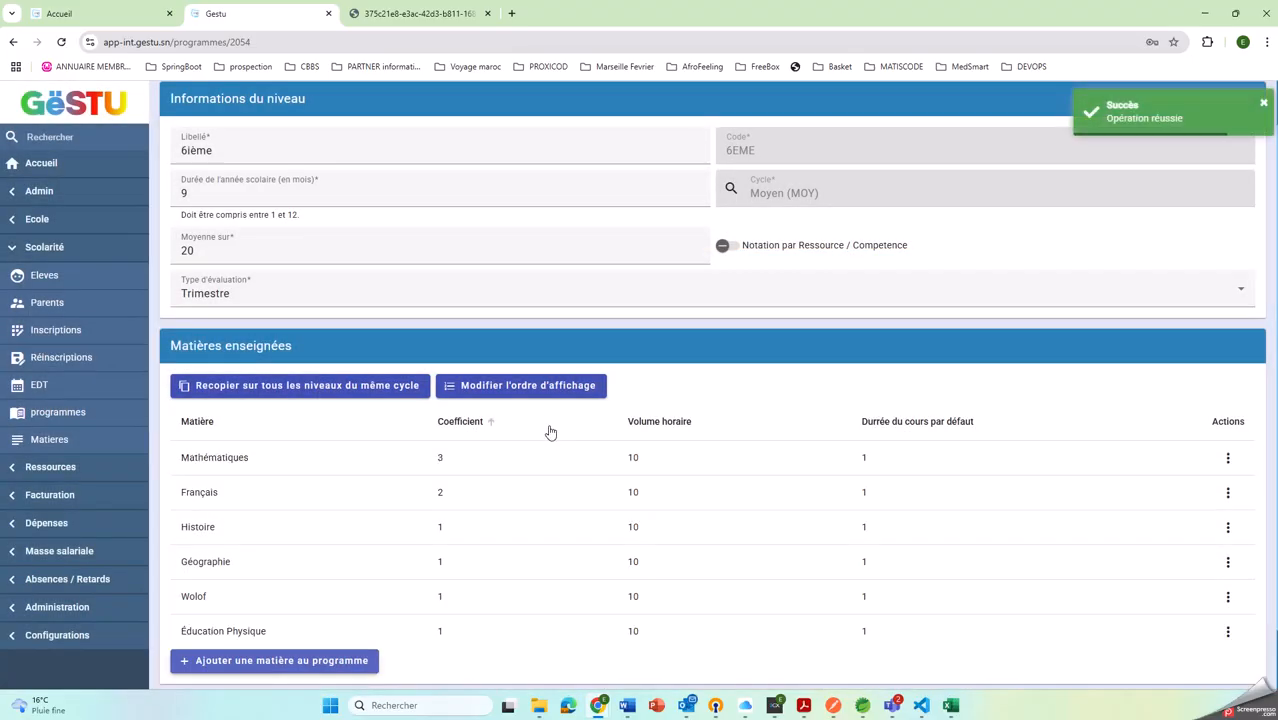
Try to rearrange the display order of the 6ième subjects, and leave the ordering dialog without saving
click(522, 386)
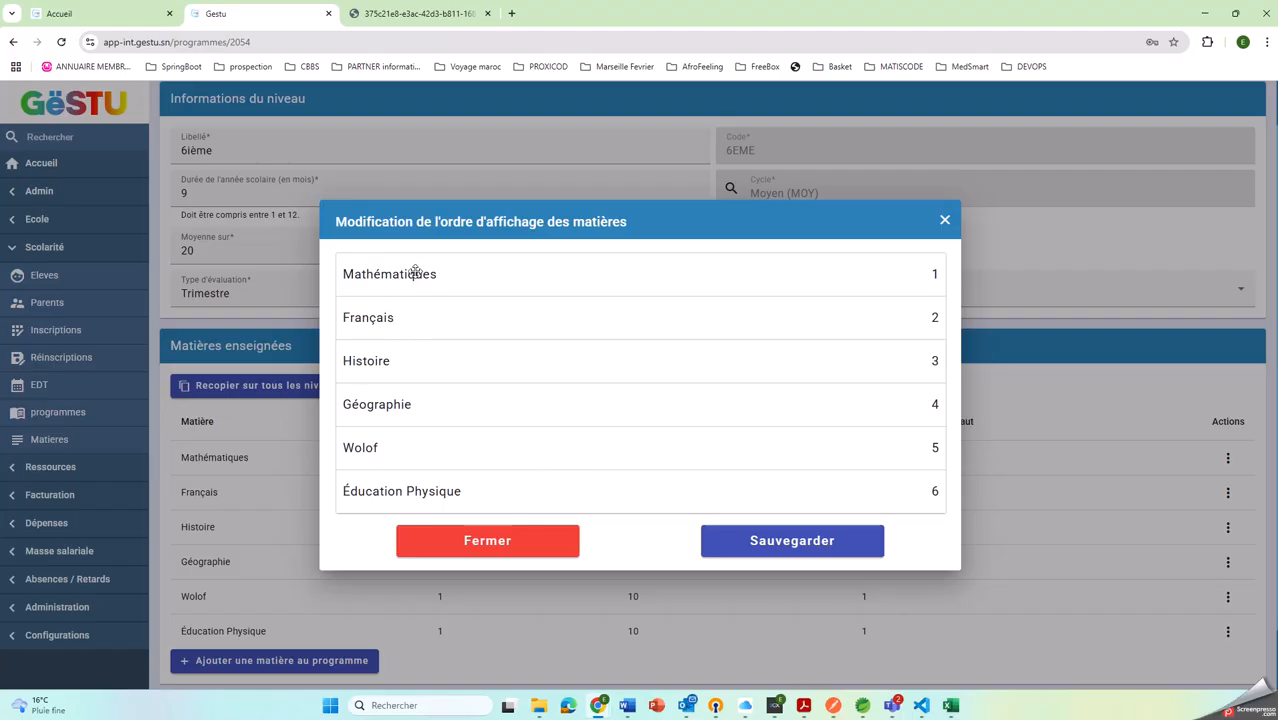
drag(415, 271, 390, 291)
mouse_move(375, 366)
mouse_down()
mouse_move(382, 410)
mouse_move(386, 364)
mouse_up()
click(942, 222)
click(750, 428)
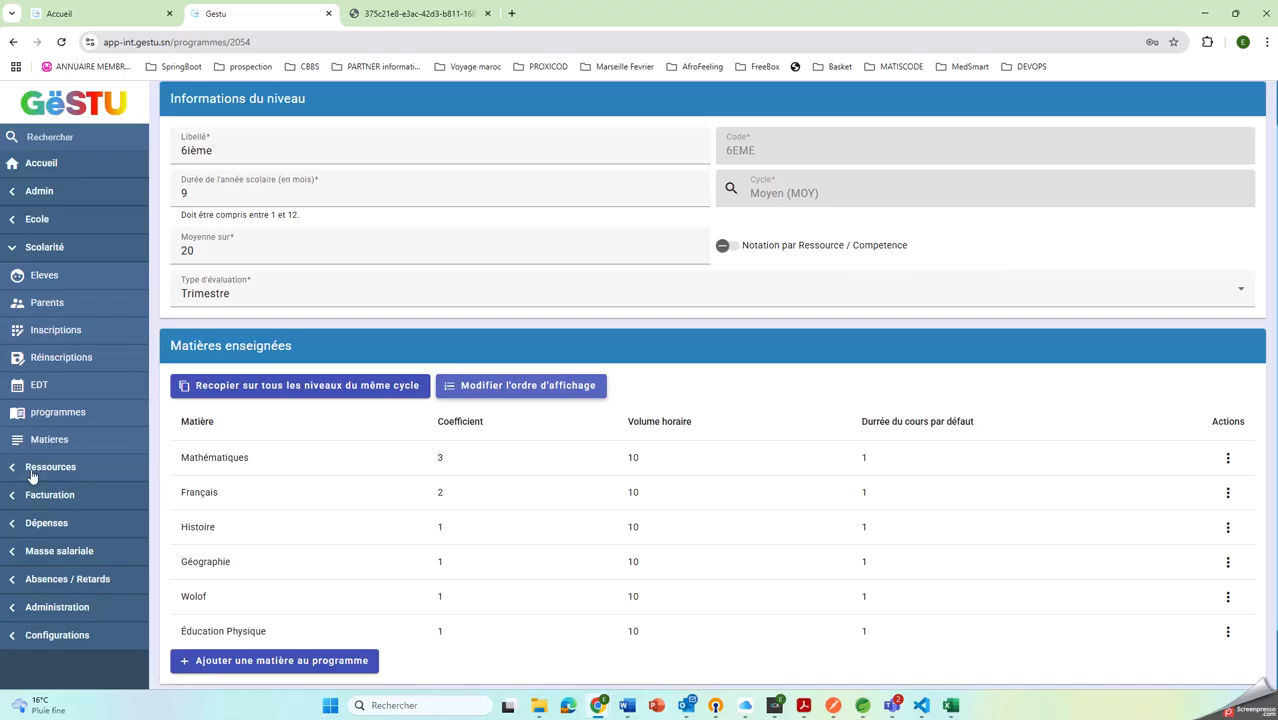
Open the details of class 6EME A from the school's class list
click(42, 249)
click(37, 219)
click(46, 248)
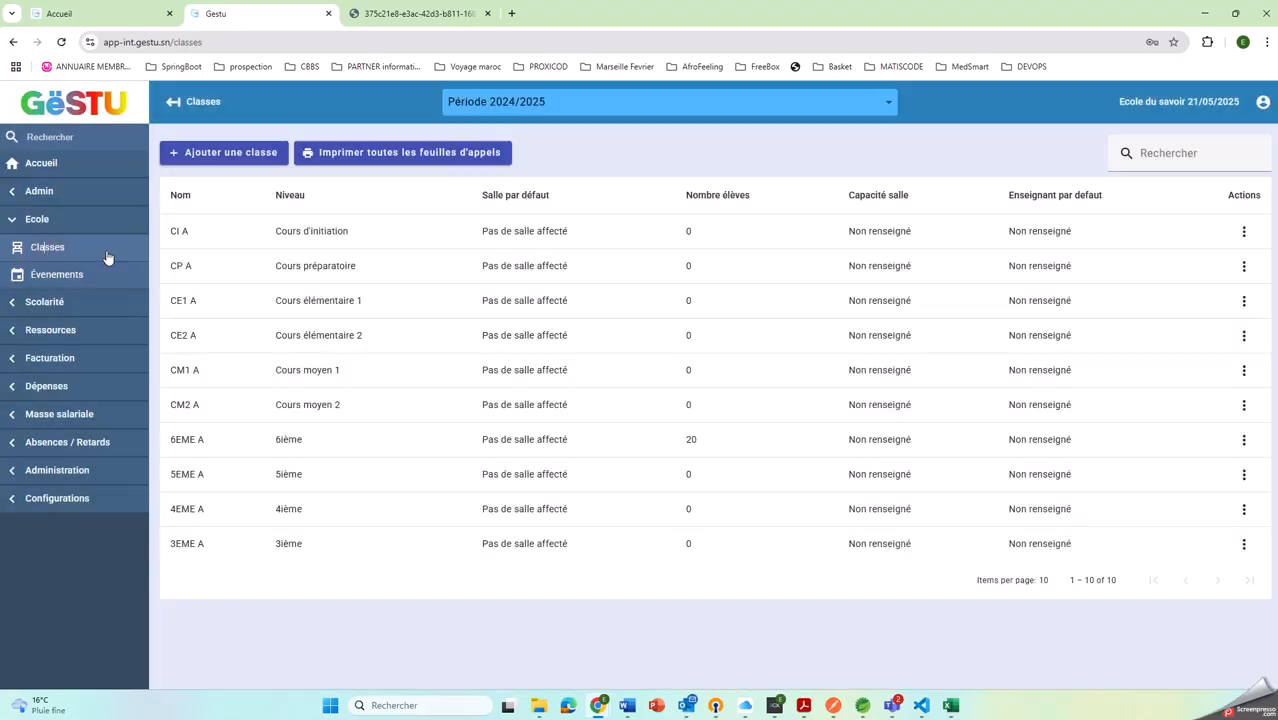
click(302, 442)
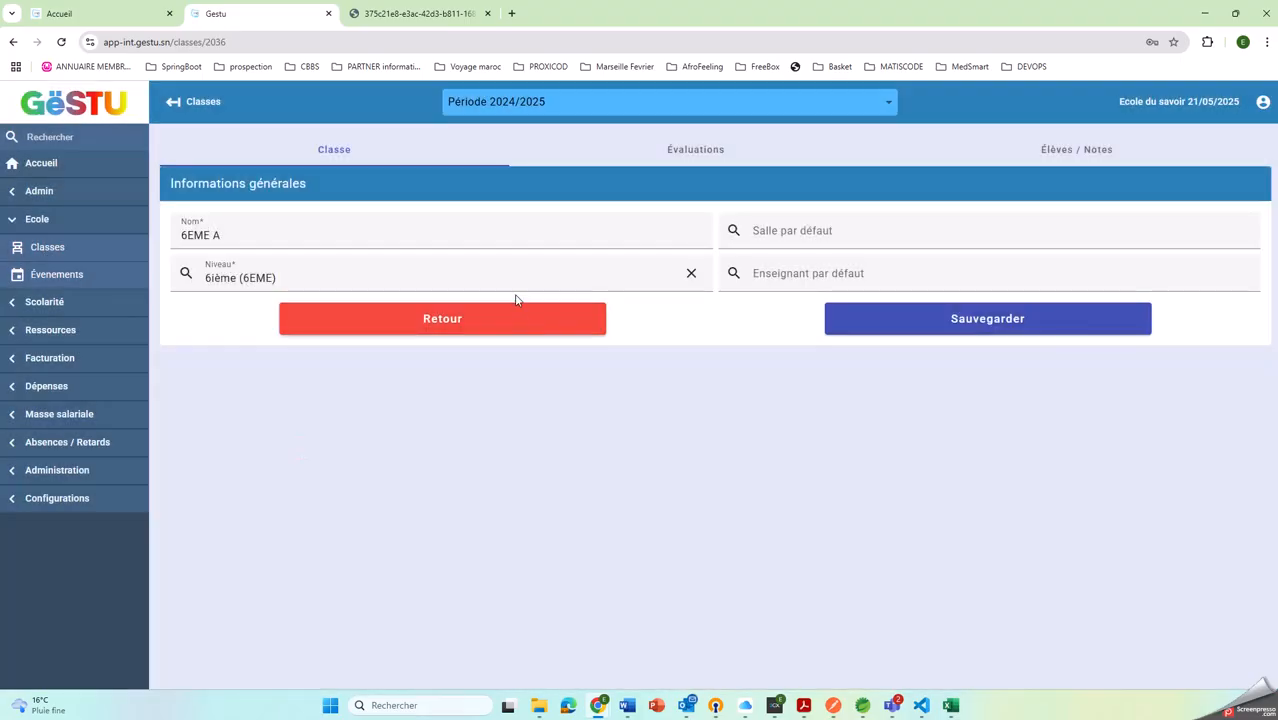
Generate one evaluation per subject for Trimestre 1 in the evaluations of class 6EME A
click(674, 160)
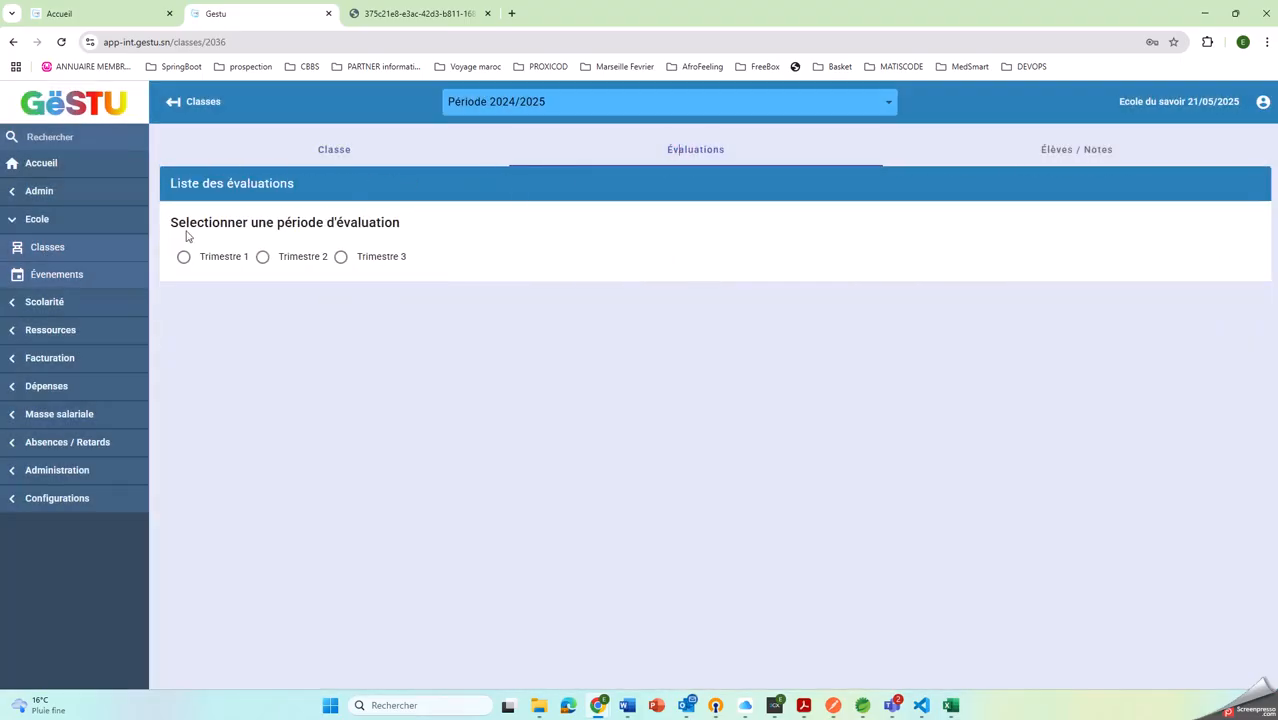
click(184, 259)
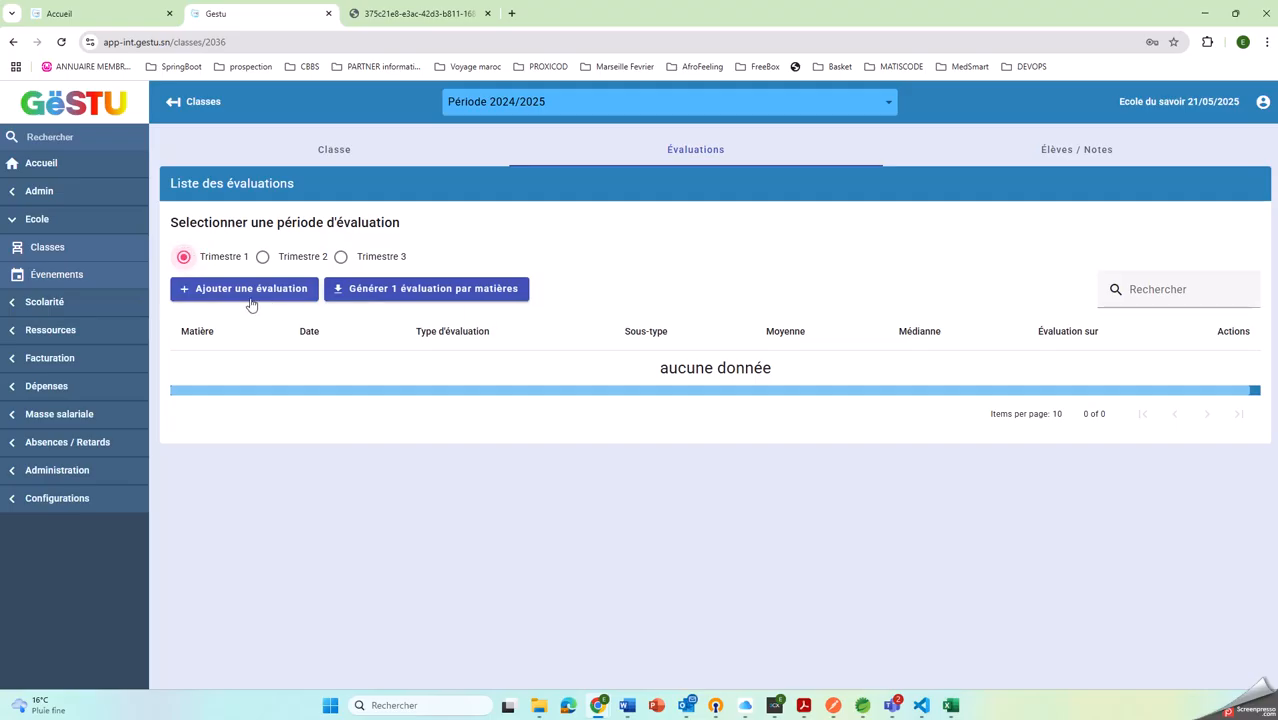
click(391, 297)
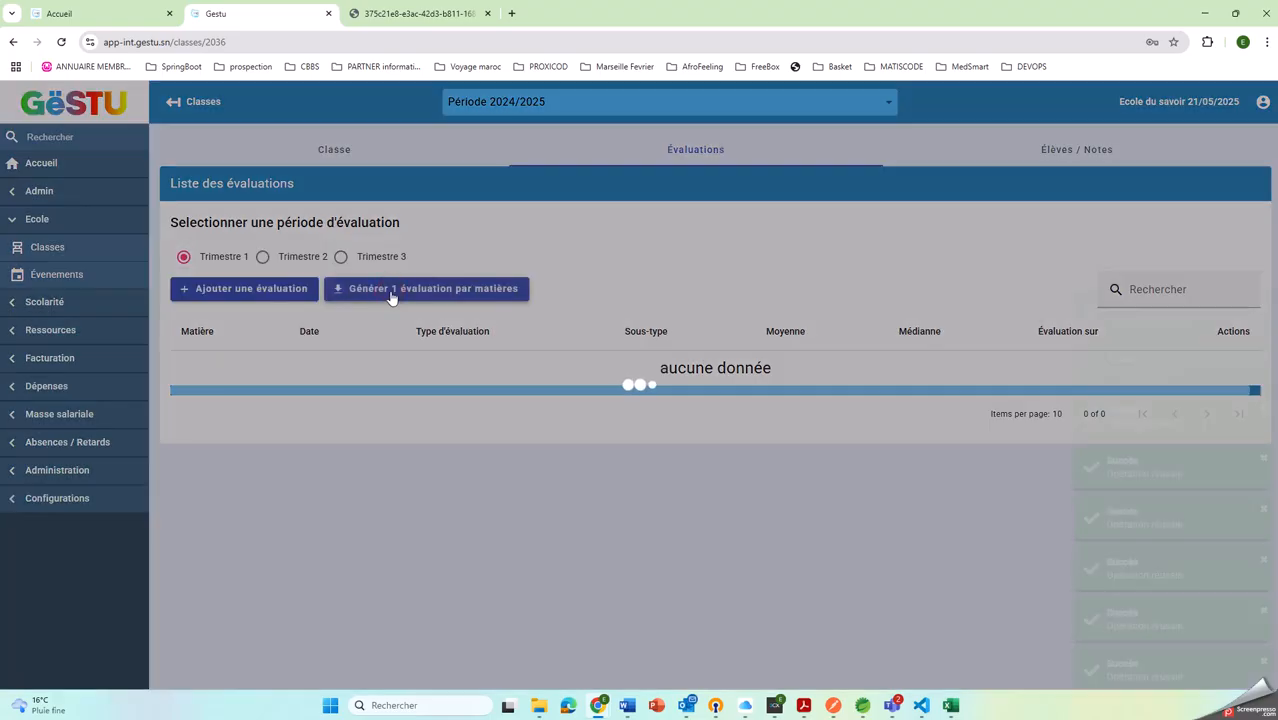
Fill the Mathématiques and Histoire Contrôle continu evaluations of Trimestre 1 with random grades
scroll(930, 424, down, 1)
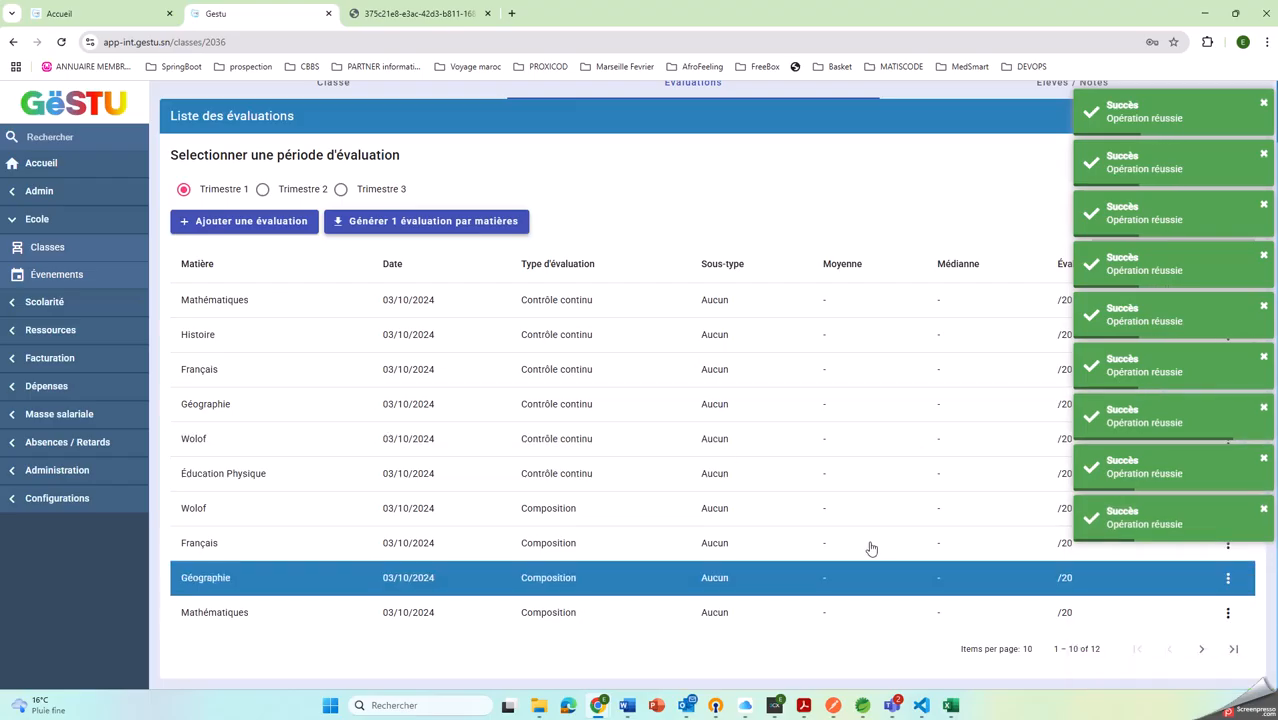
right_click(679, 305)
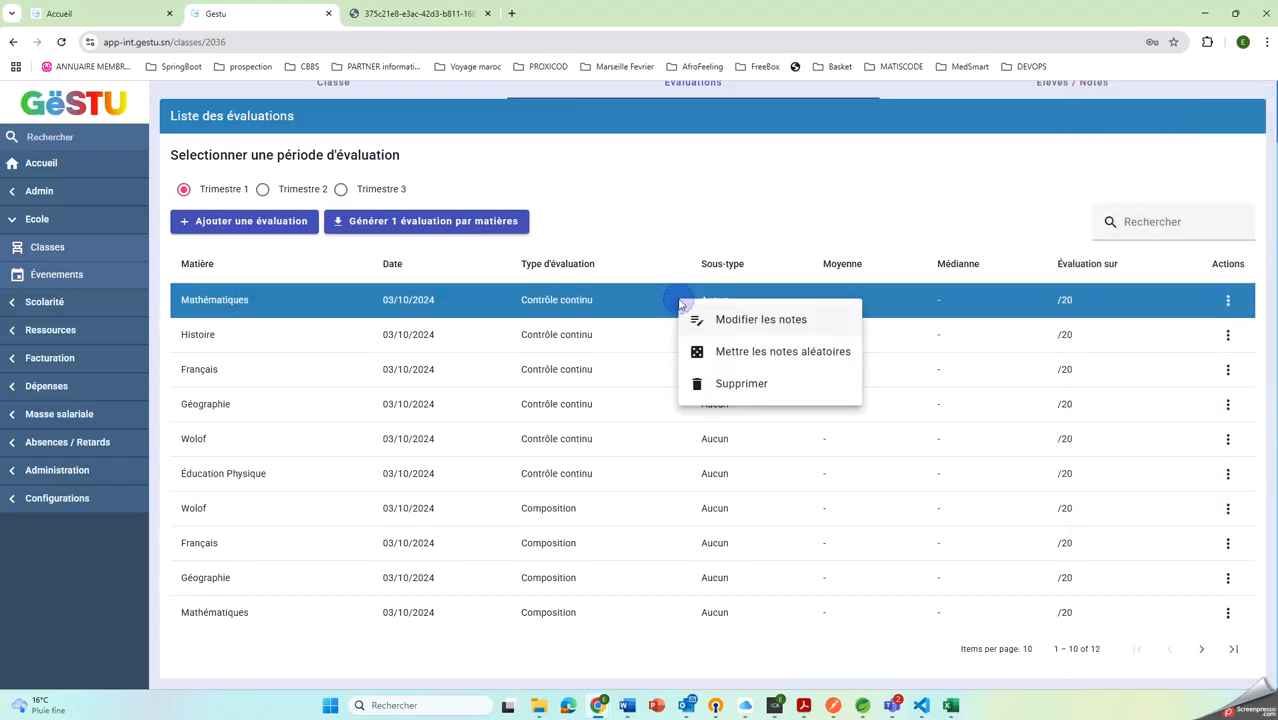
click(765, 352)
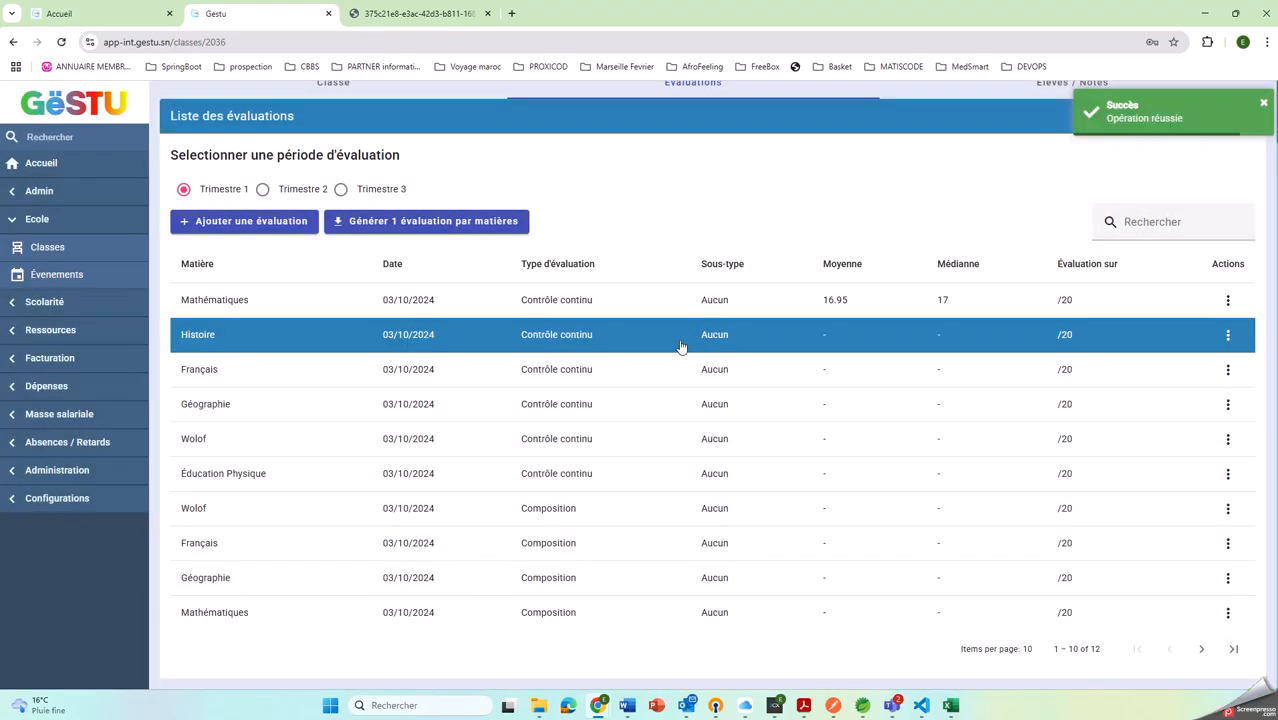
right_click(683, 346)
click(760, 392)
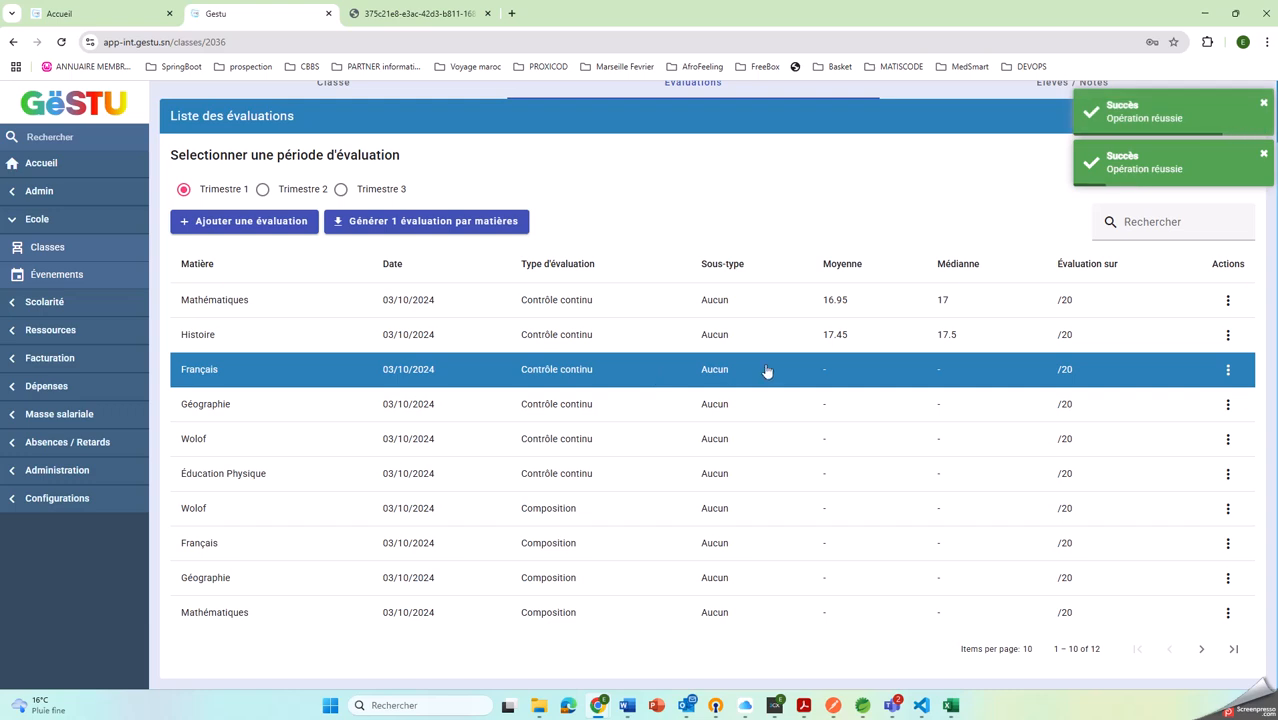
Fill the Trimestre 1 Français Contrôle continu grade sheet with random grades out of 20 and save it
click(709, 369)
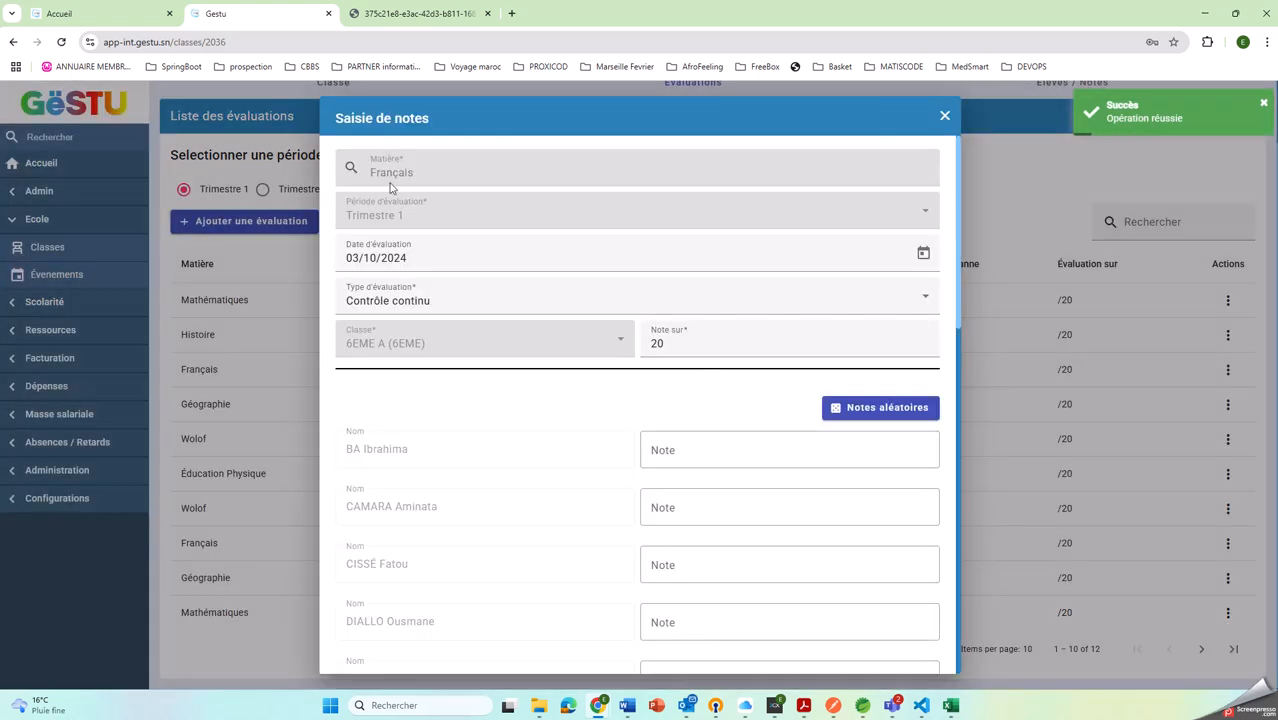
scroll(598, 340, down, 1)
scroll(598, 340, down, 1)
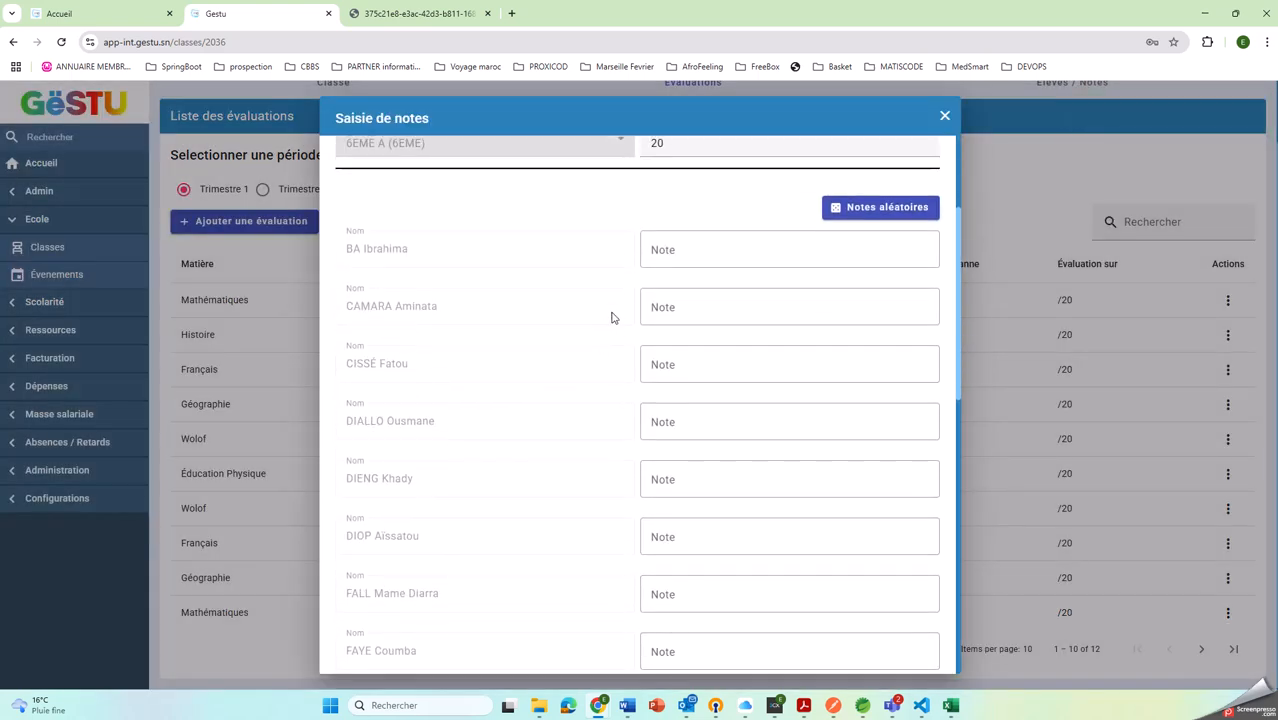
click(673, 300)
click(678, 366)
scroll(457, 366, down, 7)
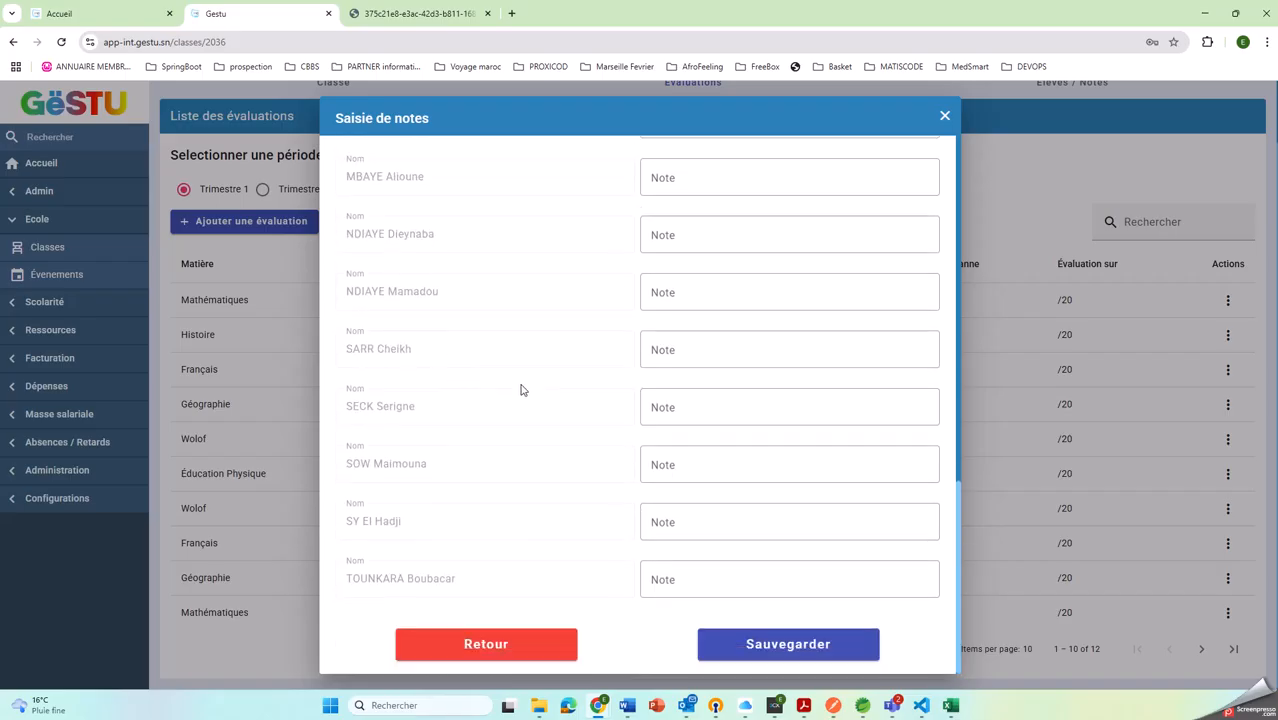
scroll(522, 391, up, 5)
scroll(674, 359, up, 3)
click(830, 405)
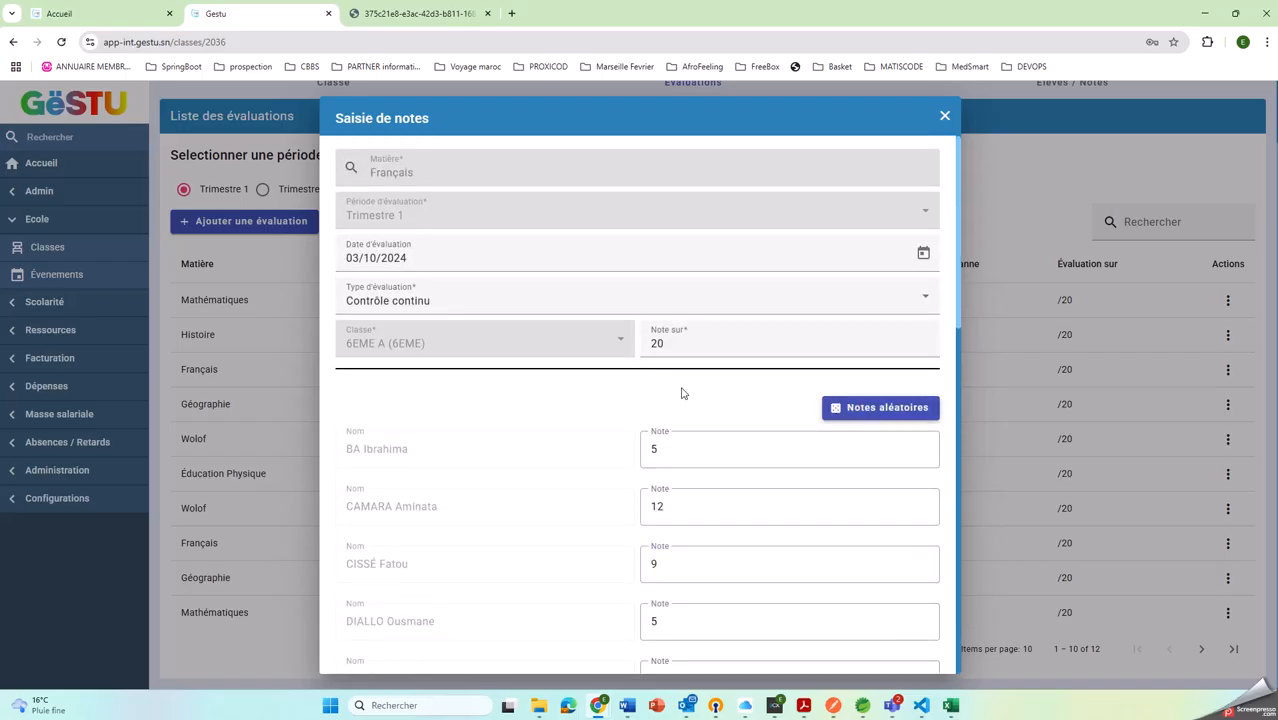
scroll(690, 395, down, 4)
scroll(703, 397, up, 4)
scroll(713, 408, down, 10)
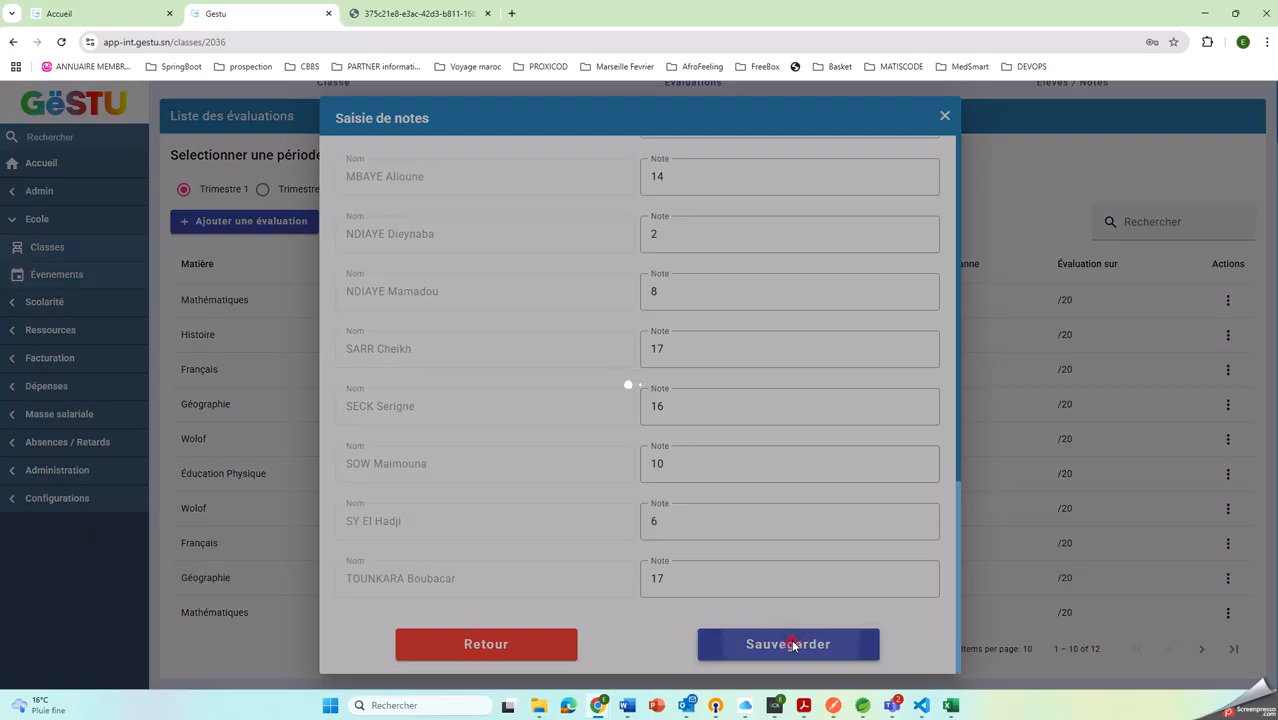
click(791, 645)
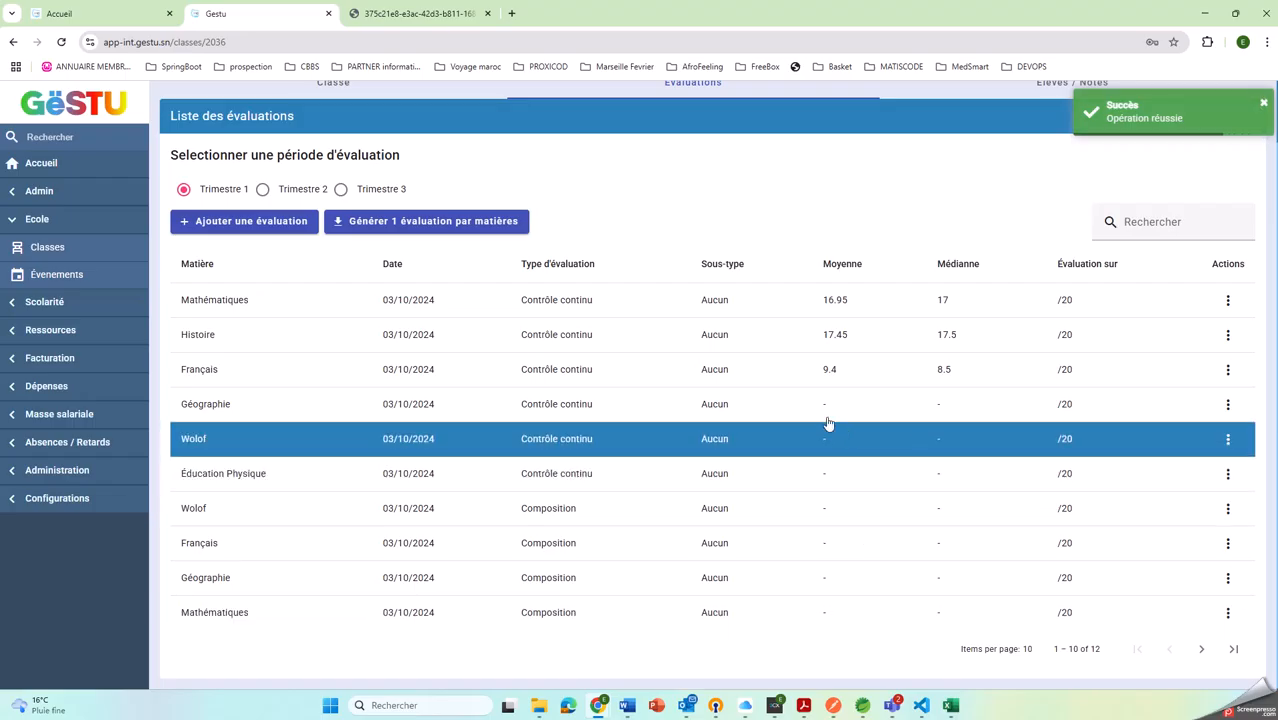
Assign random grades to the Trimestre 1 Contrôle continu evaluations of Géographie, Wolof and Éducation Physique
right_click(817, 405)
click(876, 465)
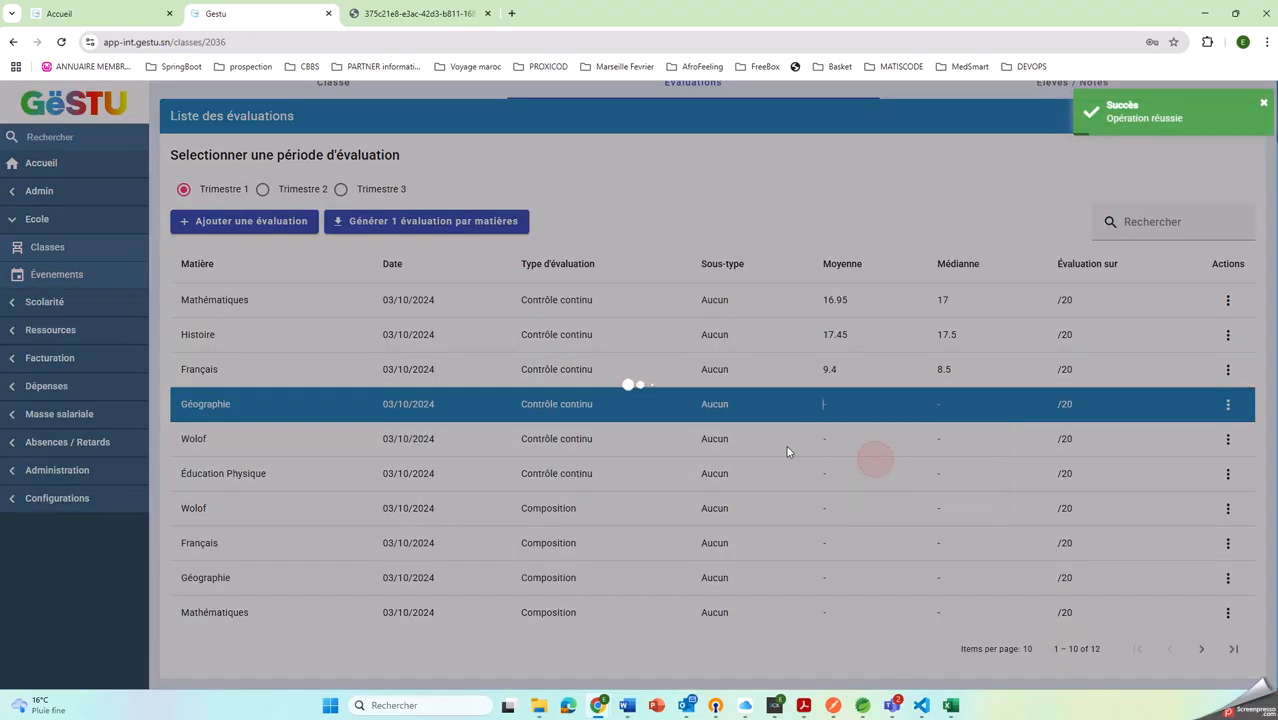
right_click(797, 446)
click(876, 489)
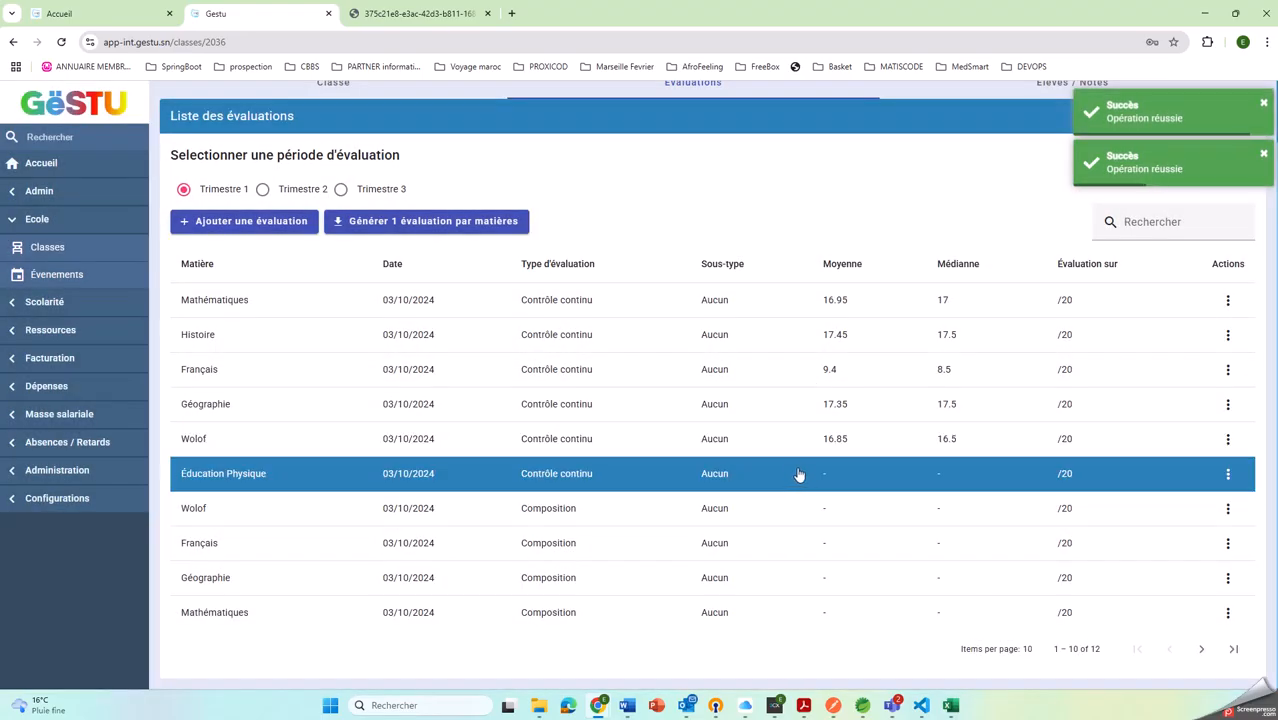
right_click(814, 482)
click(876, 529)
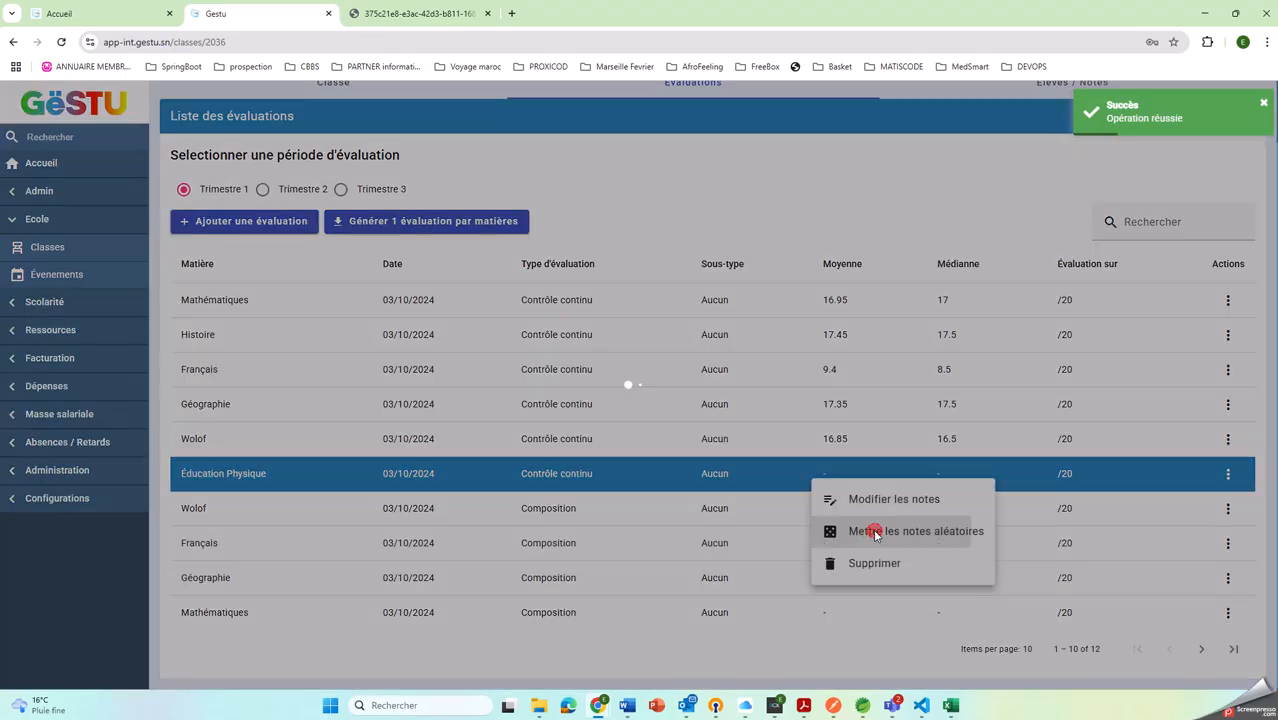
Assign random grades to the Trimestre 1 Composition evaluations of Wolof, Français, Géographie and Mathématiques
right_click(780, 514)
click(886, 565)
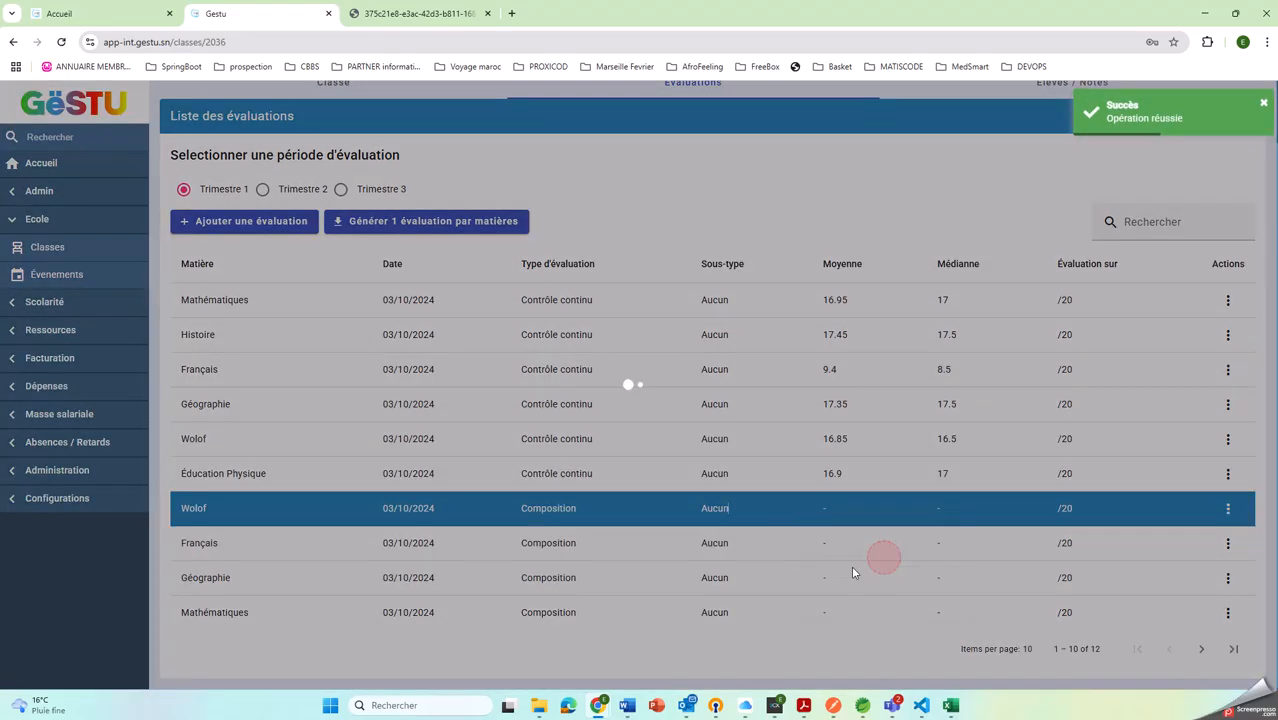
right_click(791, 548)
click(900, 596)
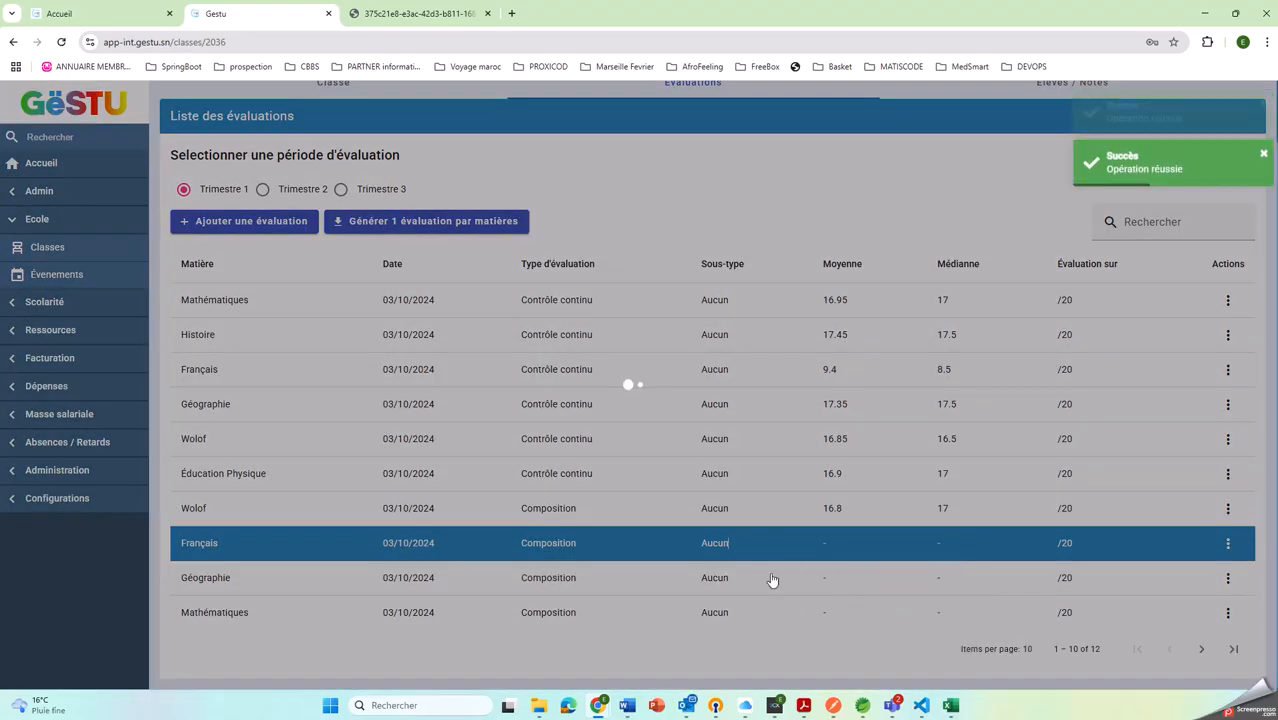
right_click(787, 579)
click(866, 636)
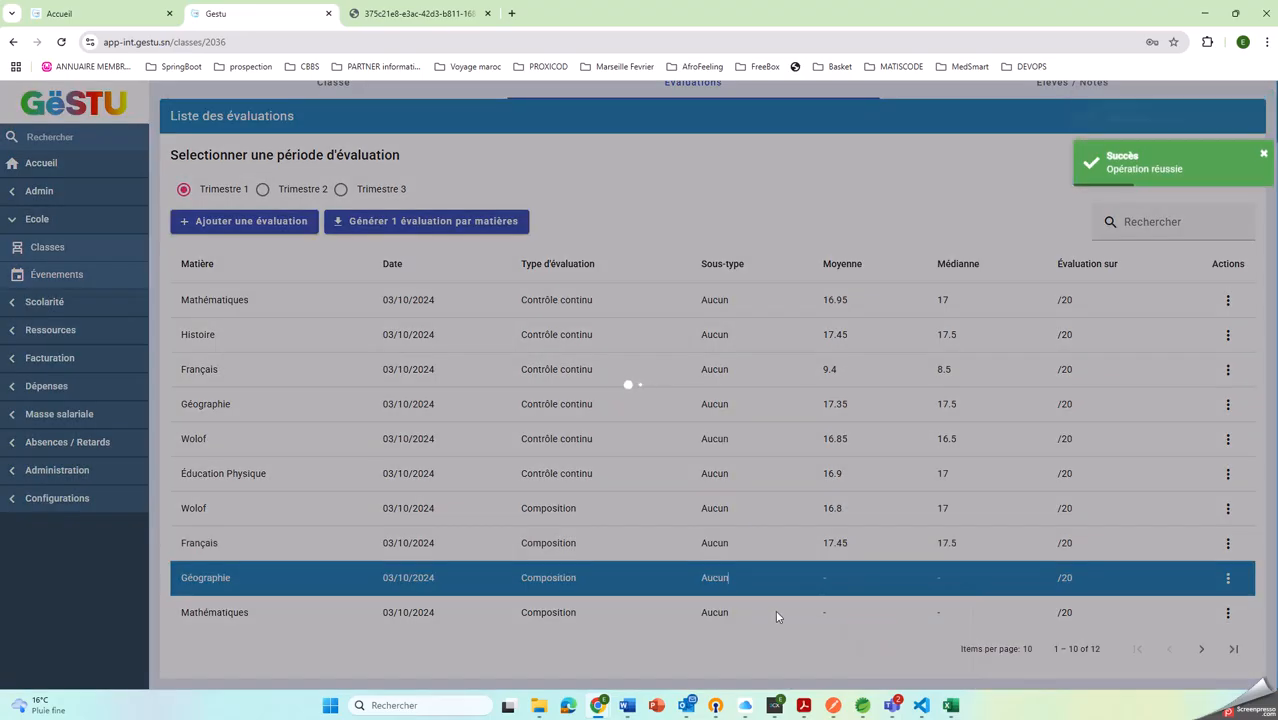
right_click(777, 609)
click(881, 552)
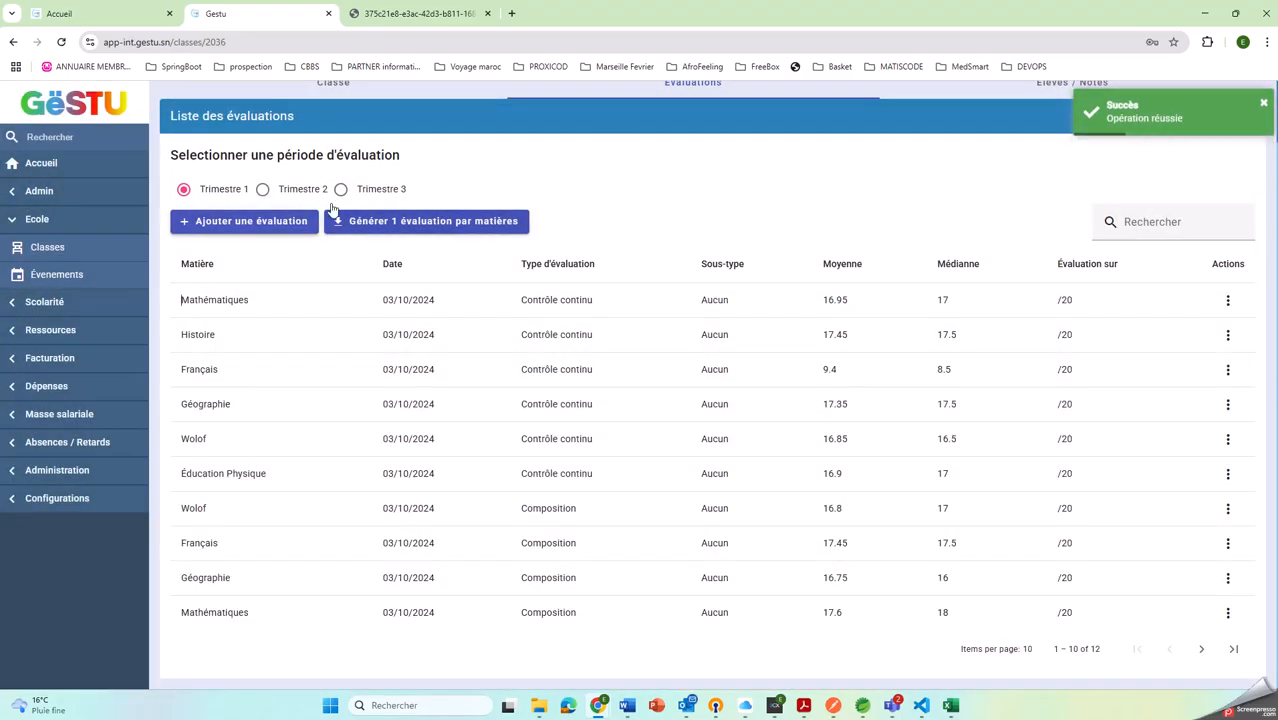
Display the Trimestre 1 relevé de notes of class 6EME A and review the pupils' grades per subject
scroll(333, 209, up, 1)
click(1041, 150)
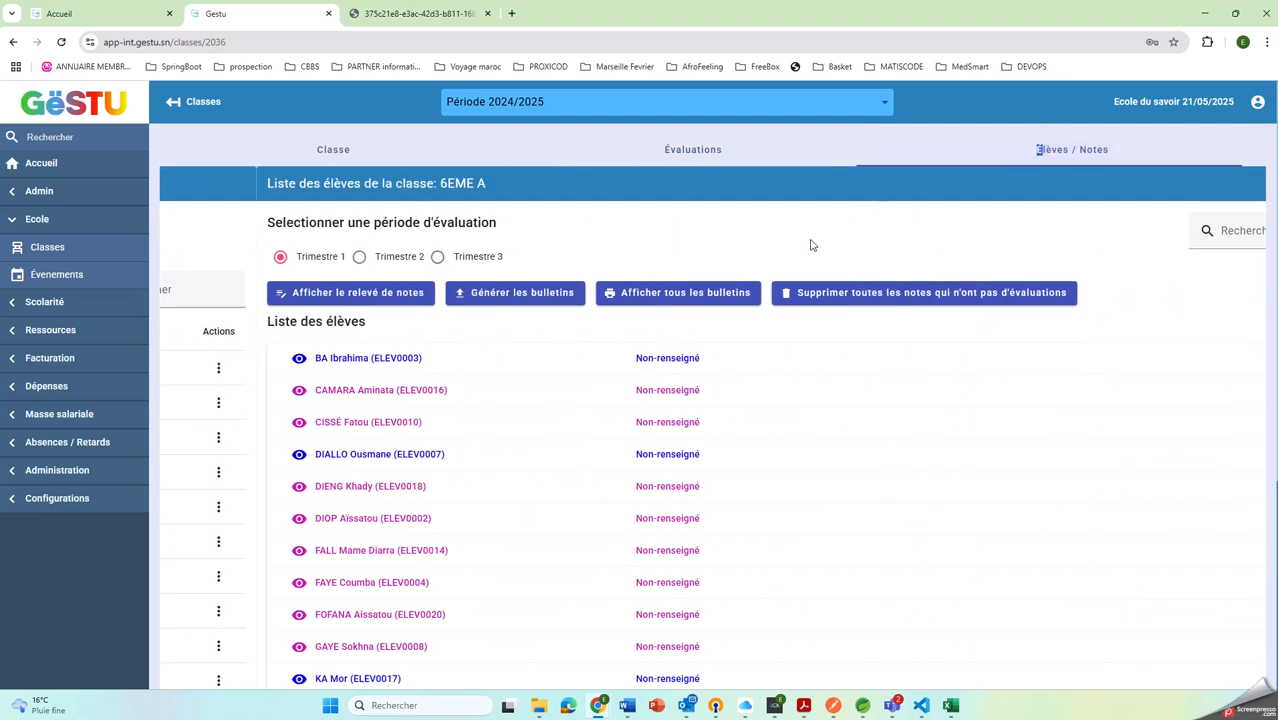
click(273, 293)
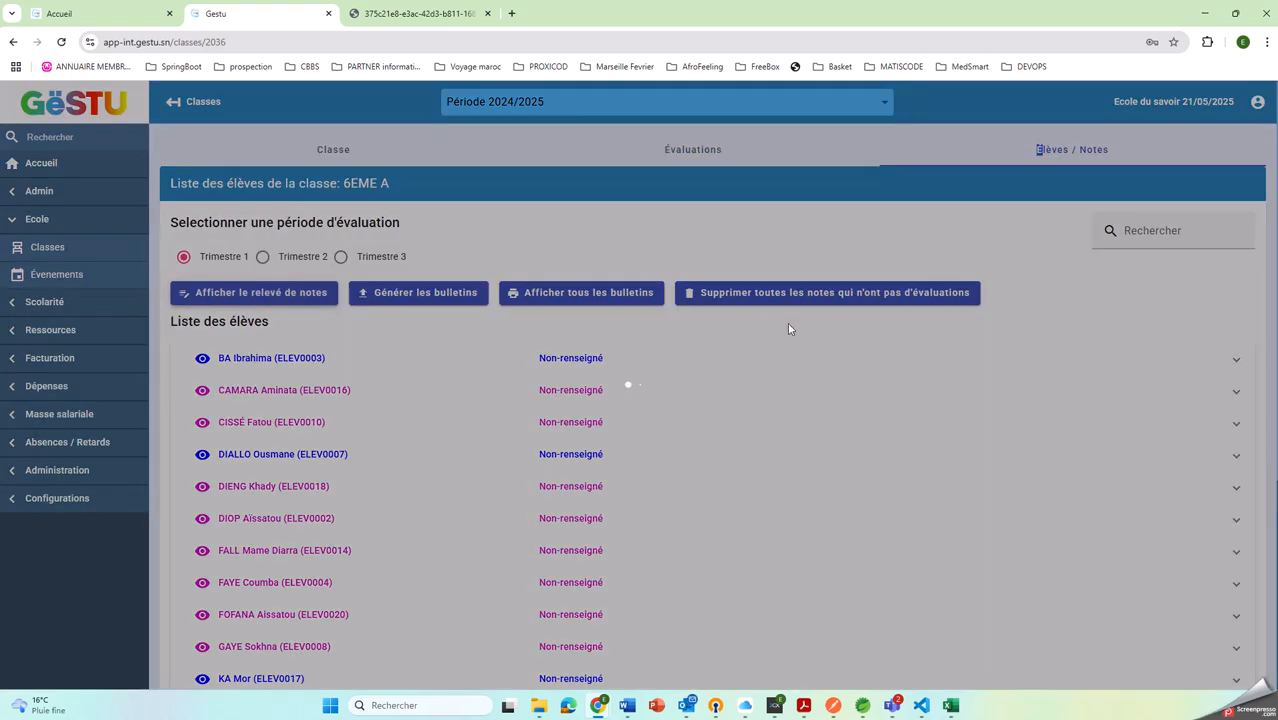
scroll(736, 286, down, 15)
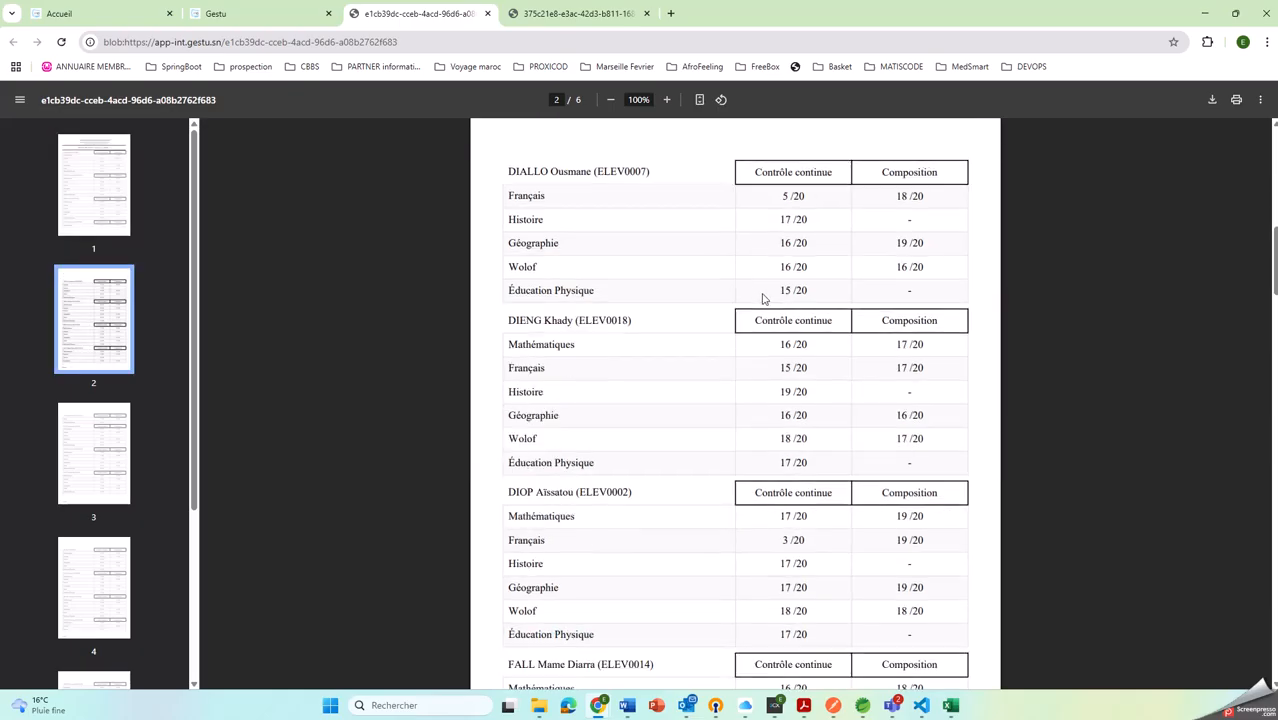
scroll(784, 318, down, 6)
scroll(822, 310, up, 20)
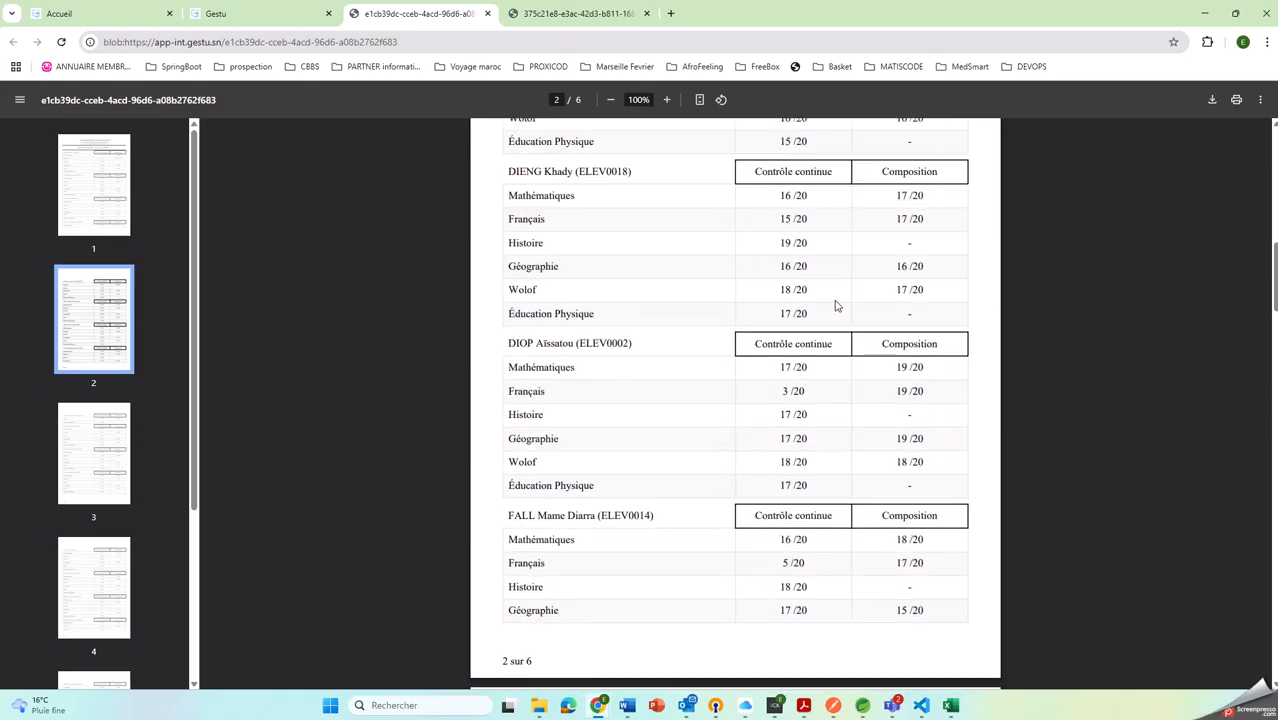
scroll(822, 307, up, 5)
Generate the Trimestre 1 bulletins for the pupils of class 6EME A
click(260, 14)
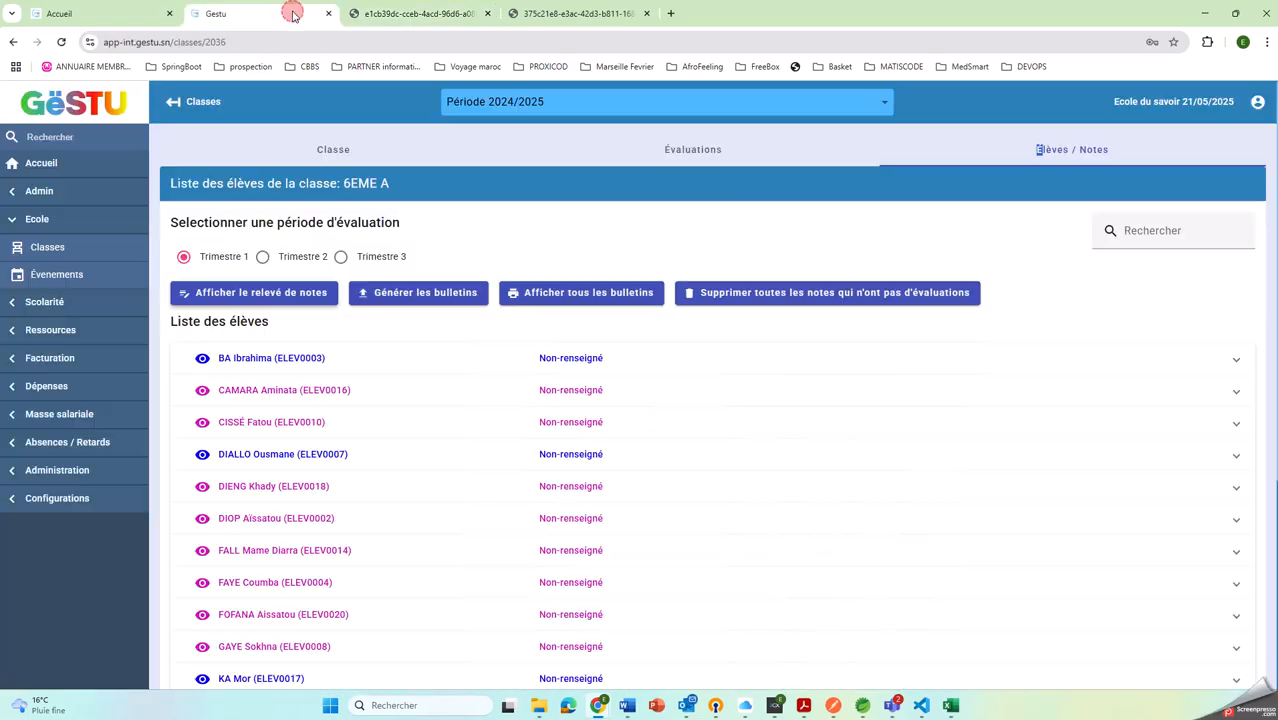
click(568, 300)
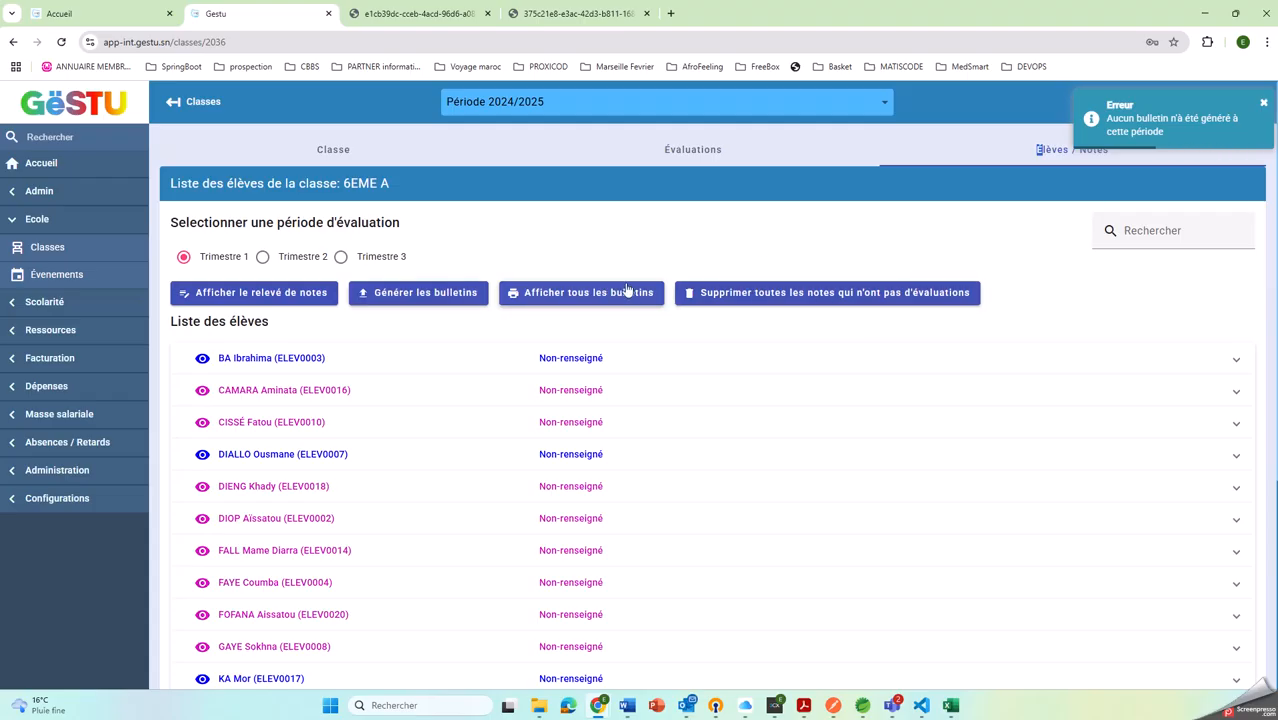
click(410, 297)
Display all Trimestre 1 bulletins of 6EME A and review their grades, coefficients, averages, ranks and observations
click(581, 301)
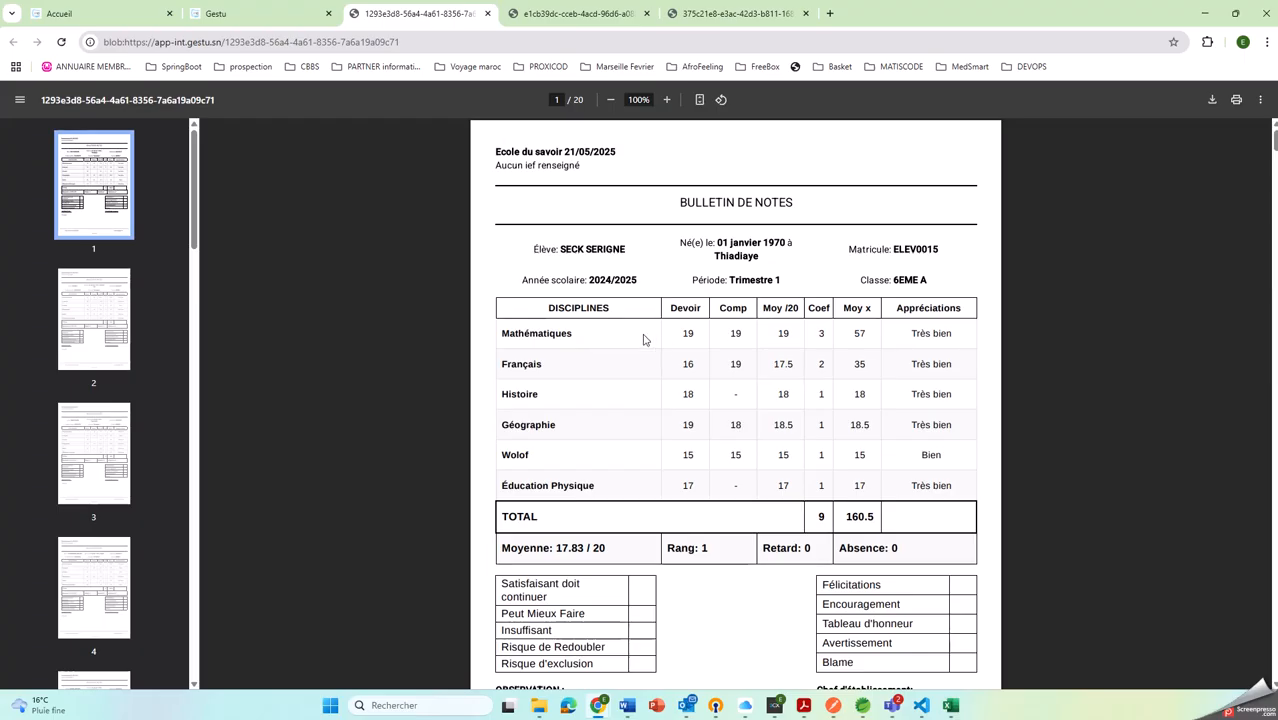
scroll(650, 434, down, 3)
scroll(662, 365, up, 3)
scroll(650, 500, down, 4)
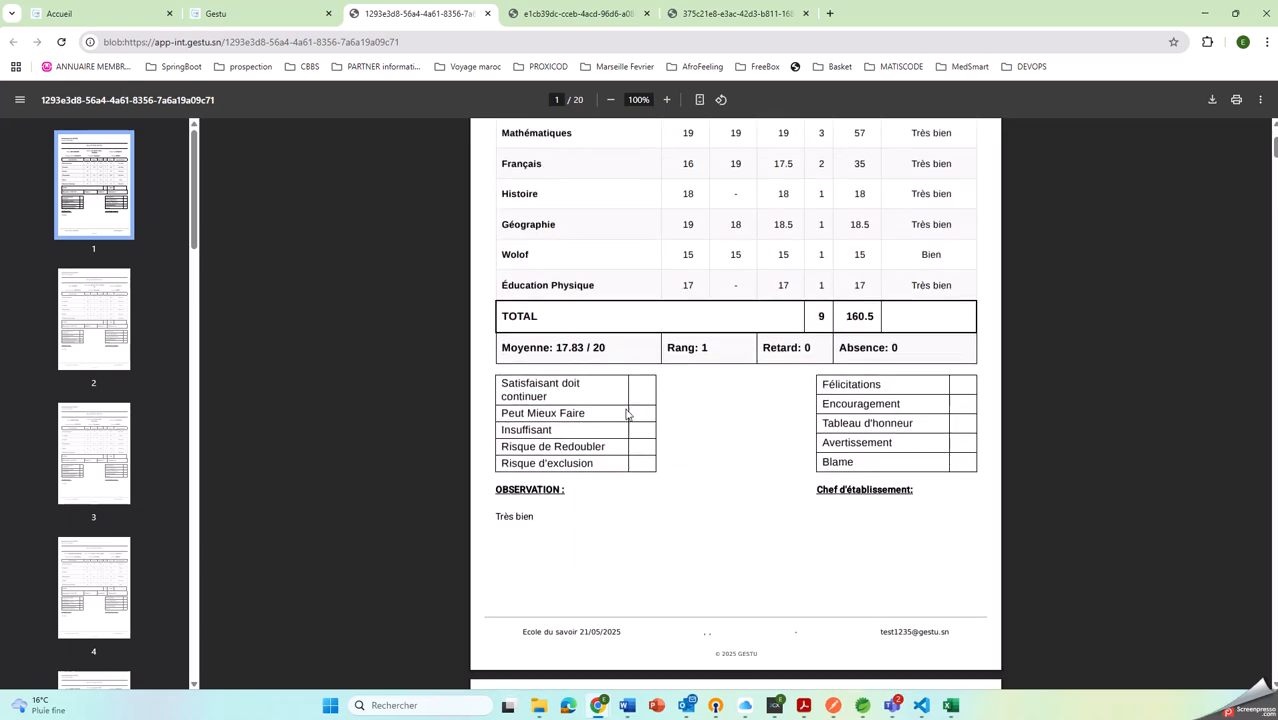
scroll(636, 528, down, 12)
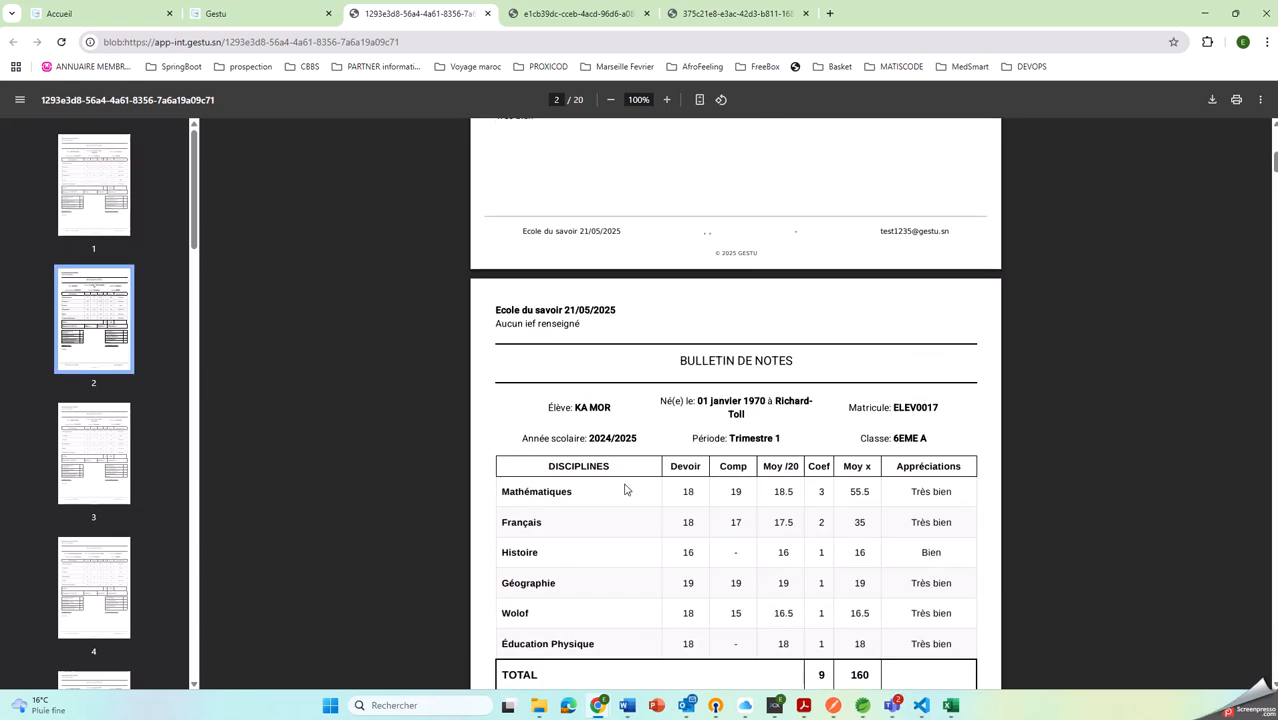
scroll(658, 500, down, 12)
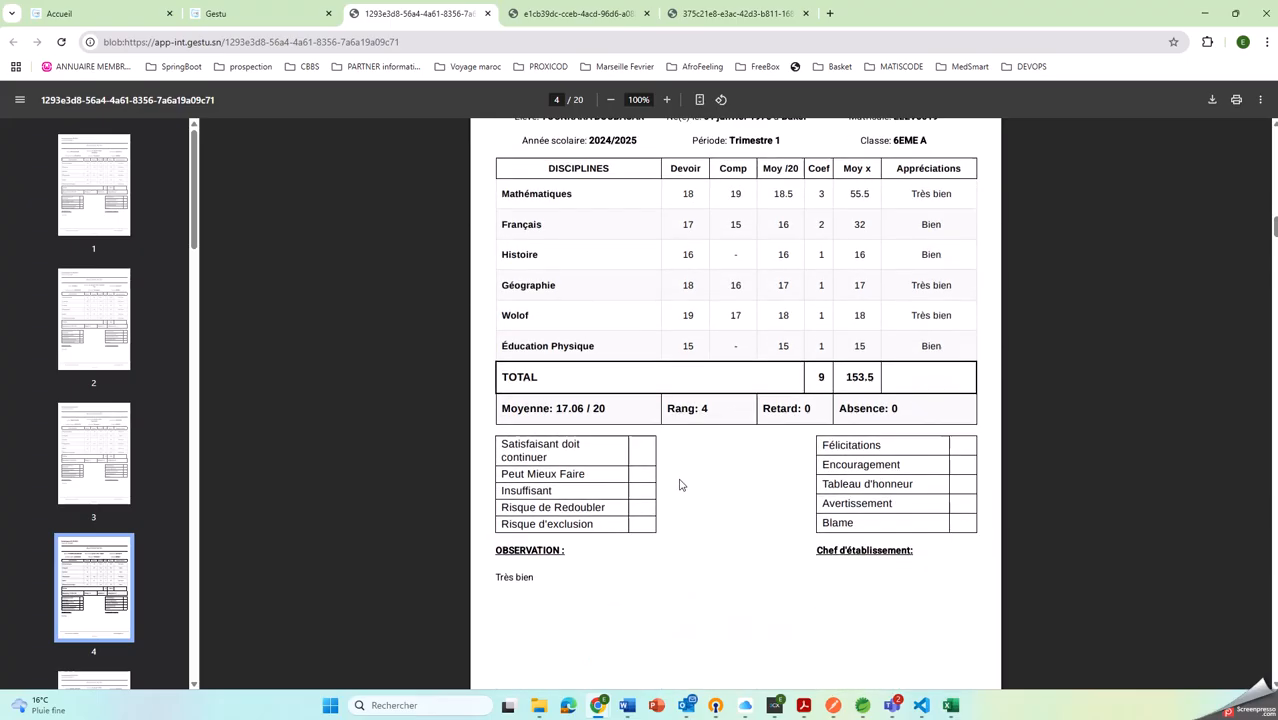
scroll(740, 471, down, 5)
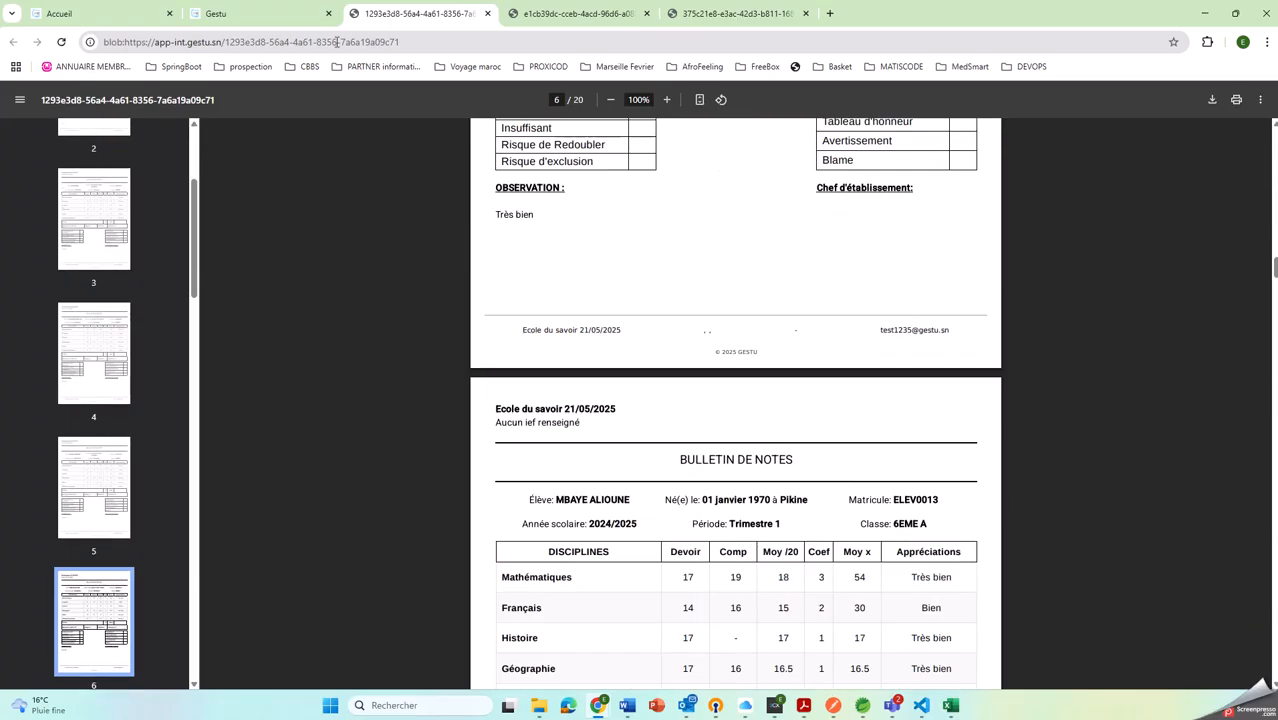
Generate one evaluation per subject for Trimestre 2 in the evaluations of class 6EME A
click(265, 13)
click(262, 258)
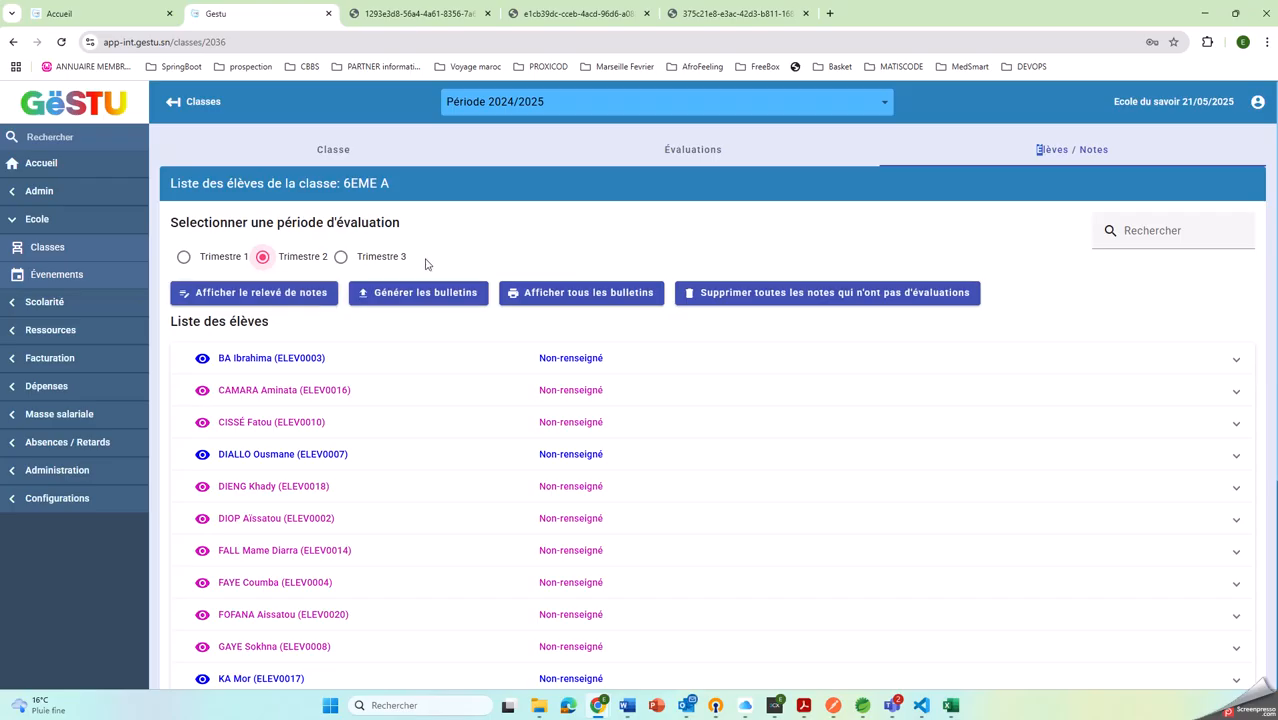
click(597, 160)
click(373, 294)
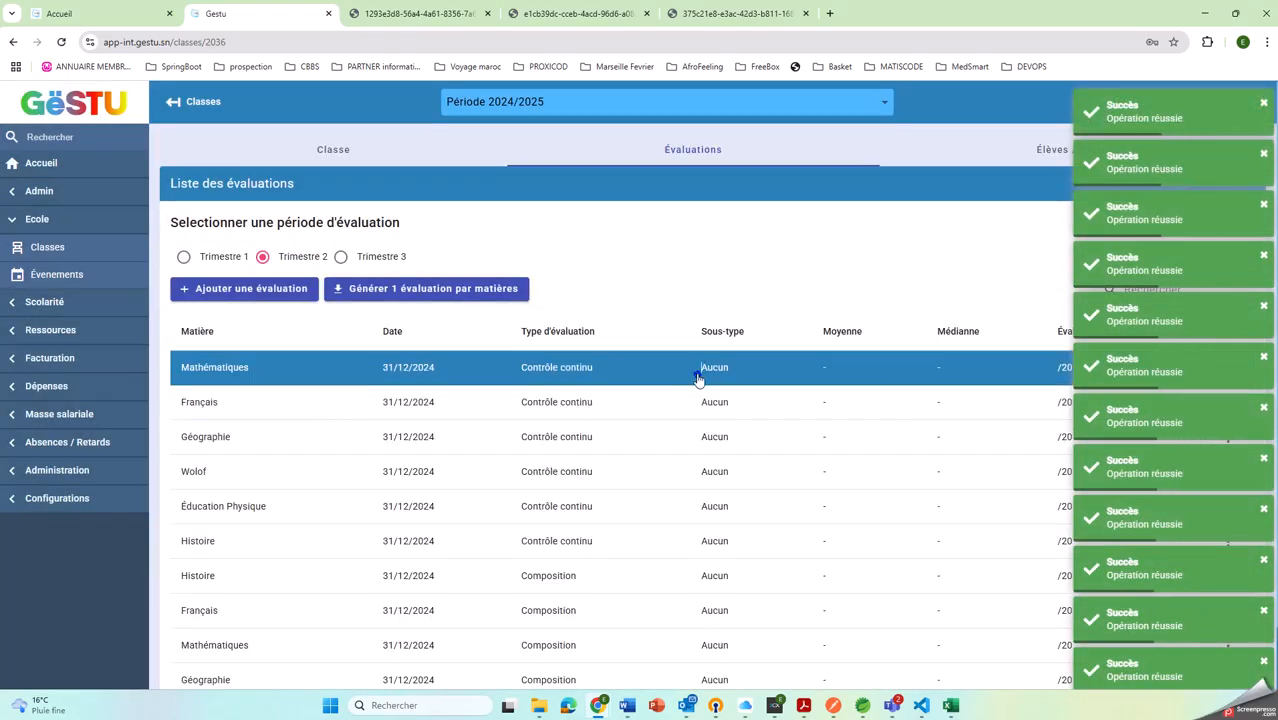
Assign random grades to the Trimestre 2 Contrôle continu evaluations of Mathématiques, Français, Géographie and Wolof
right_click(697, 374)
click(741, 424)
right_click(685, 404)
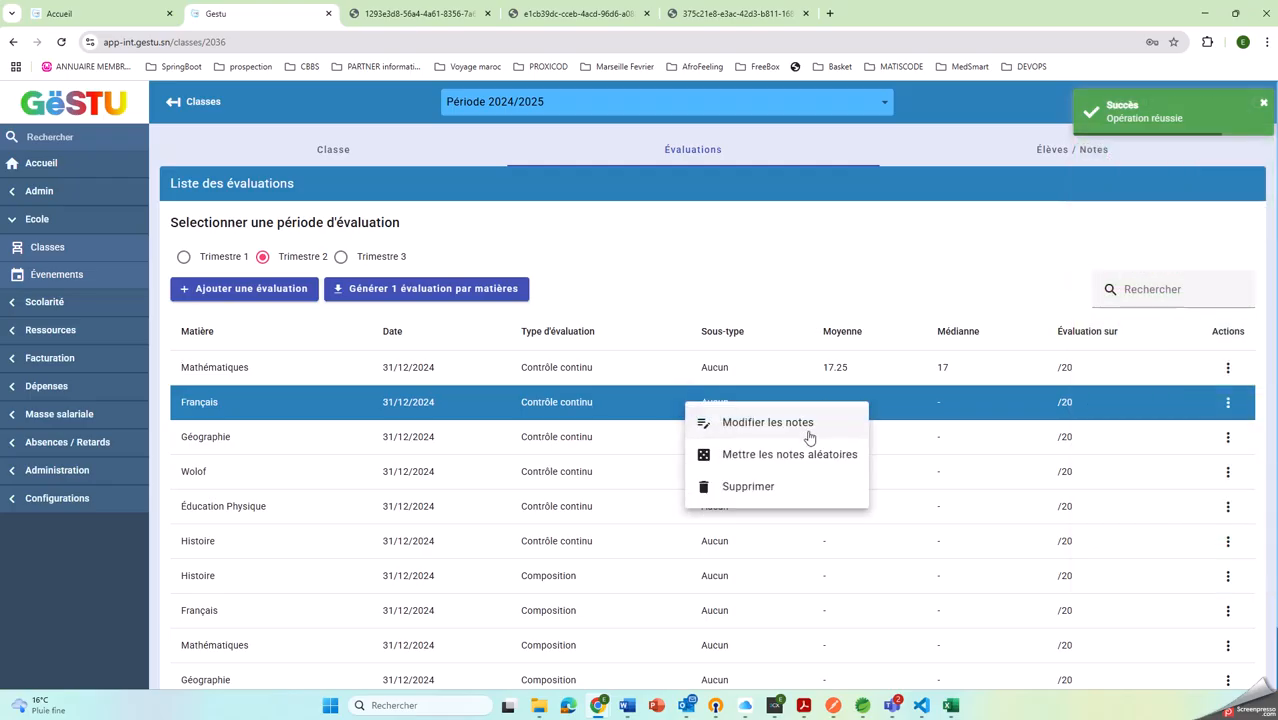
click(741, 456)
right_click(715, 436)
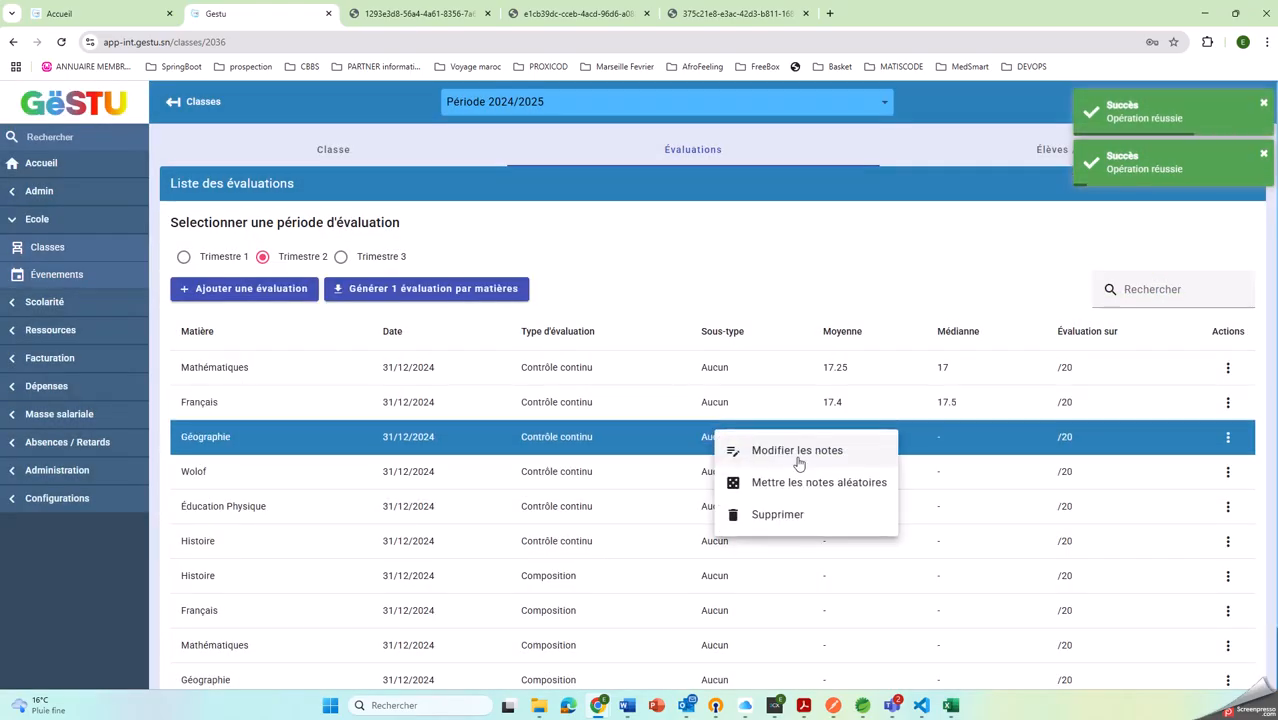
click(785, 478)
right_click(752, 474)
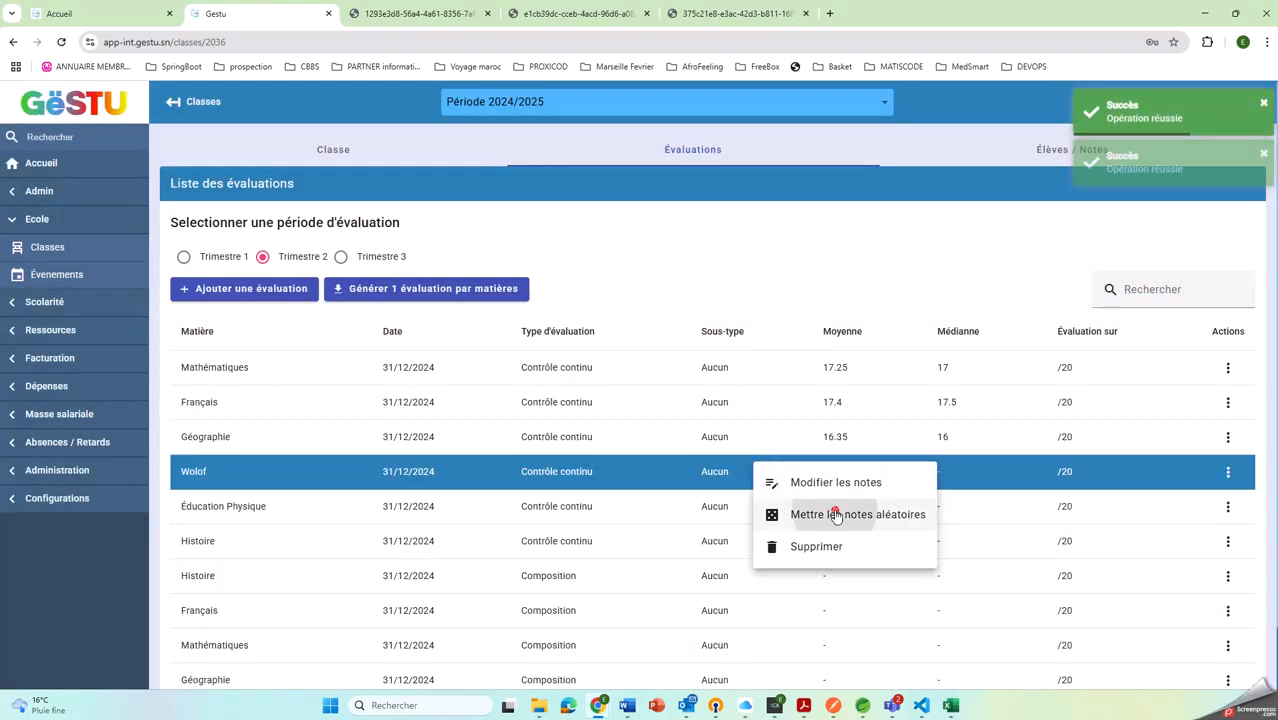
click(847, 514)
scroll(760, 450, down, 2)
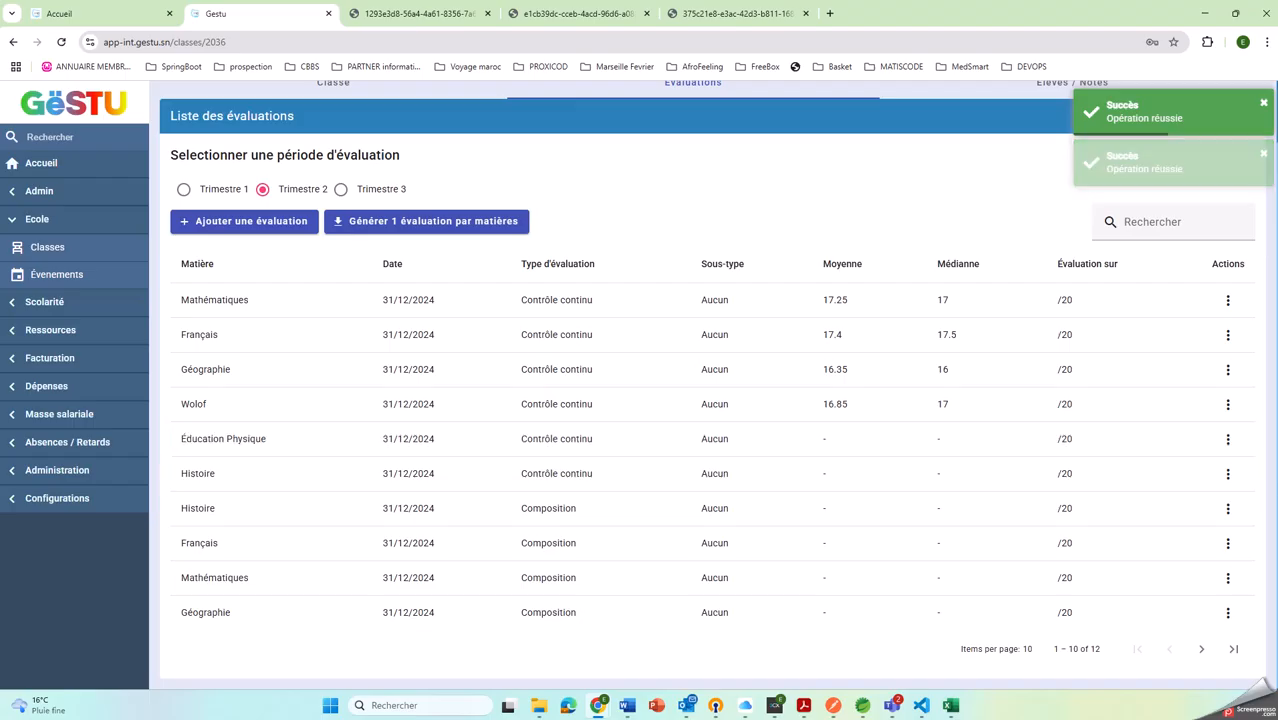
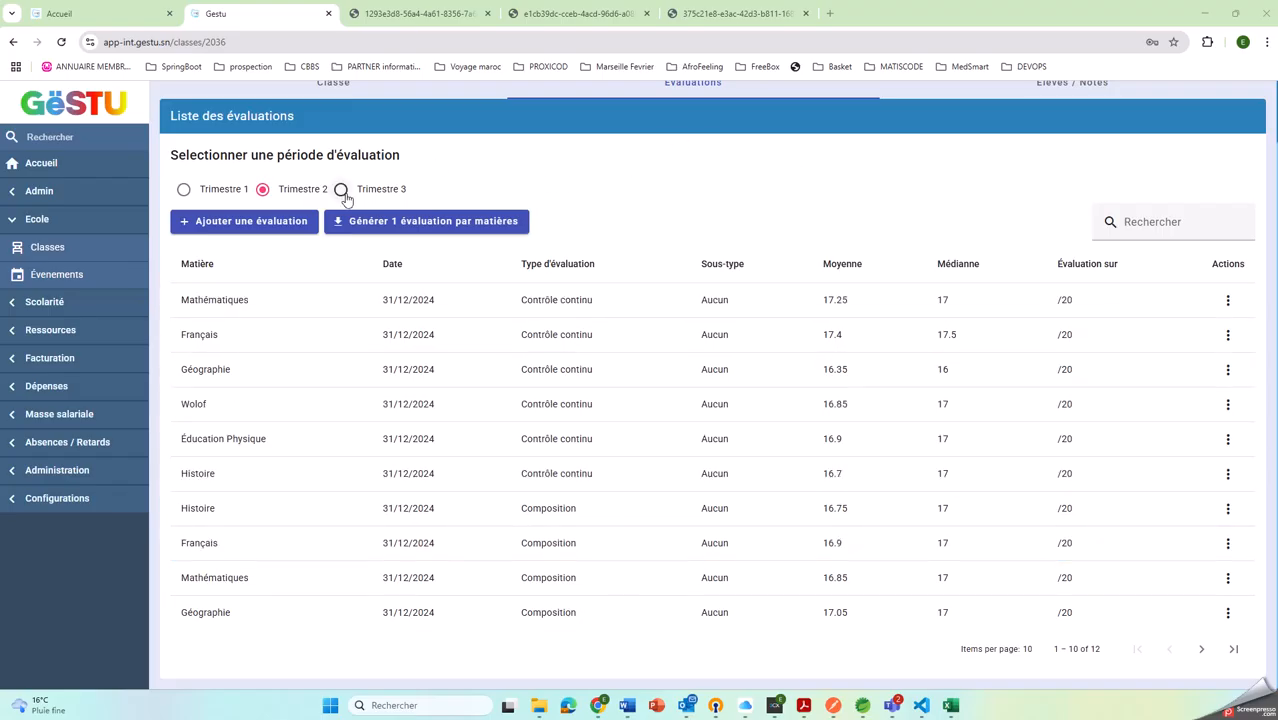
Generate the Trimestre 2 and Trimestre 3 bulletins for the pupils of class 6EME A
scroll(345, 195, up, 2)
click(1052, 150)
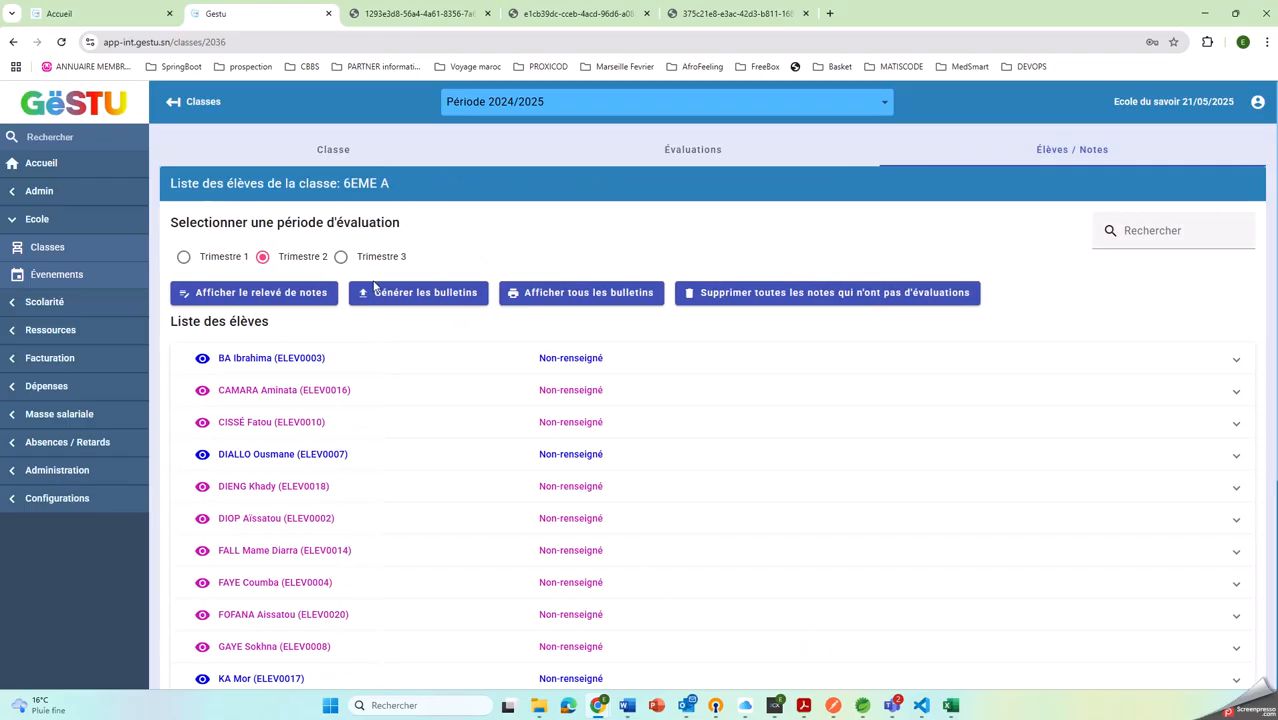
click(428, 292)
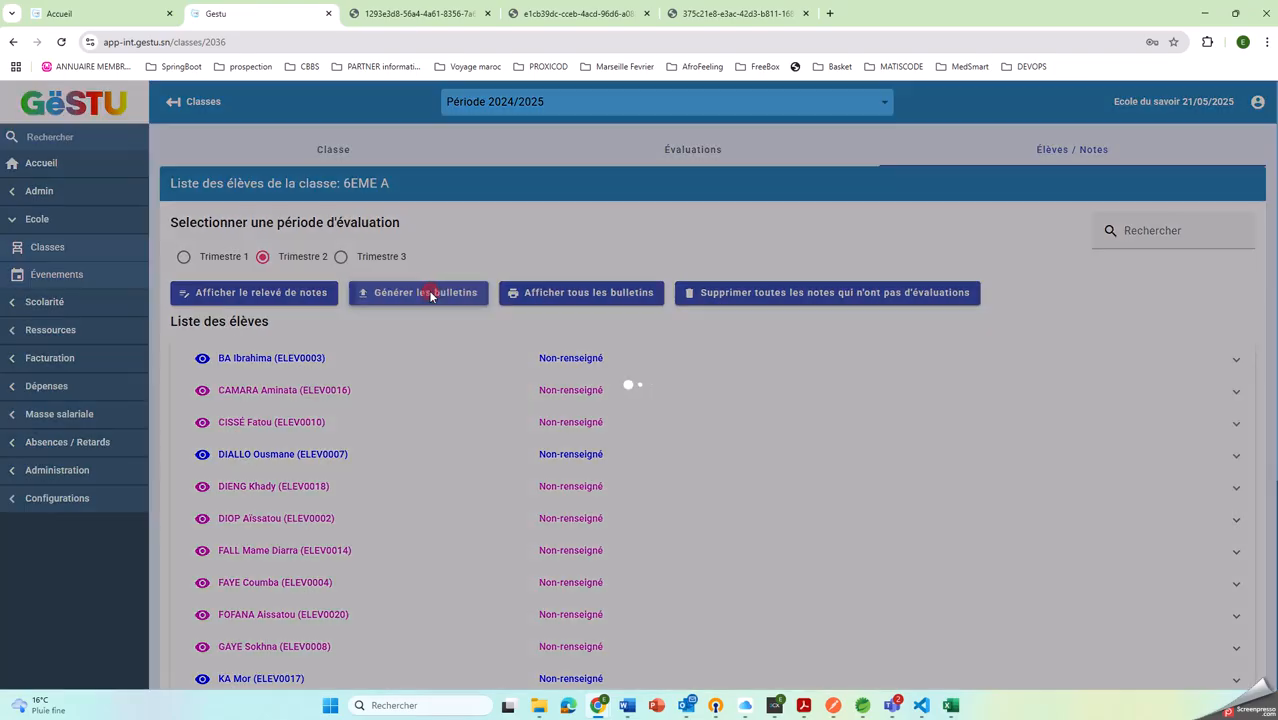
click(341, 256)
click(418, 291)
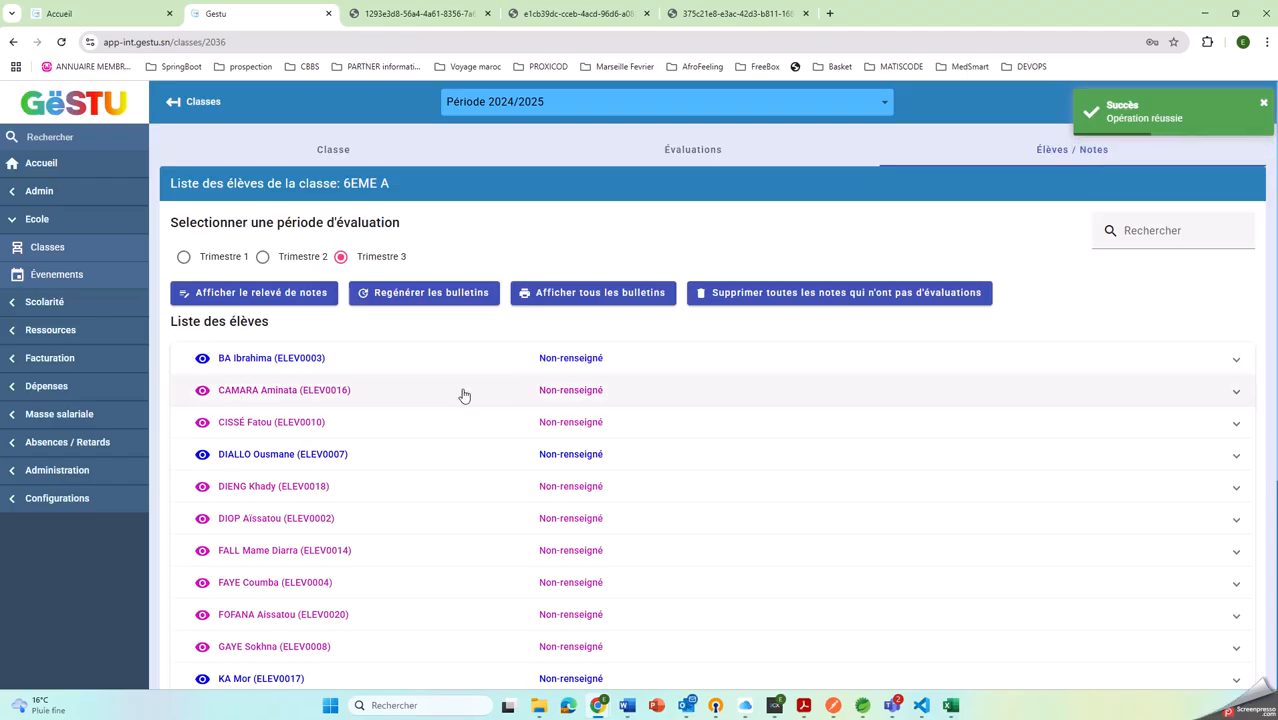
Expand the first listed pupil's Trimestre 3 grades and review that pupil's printable bulletin
click(280, 359)
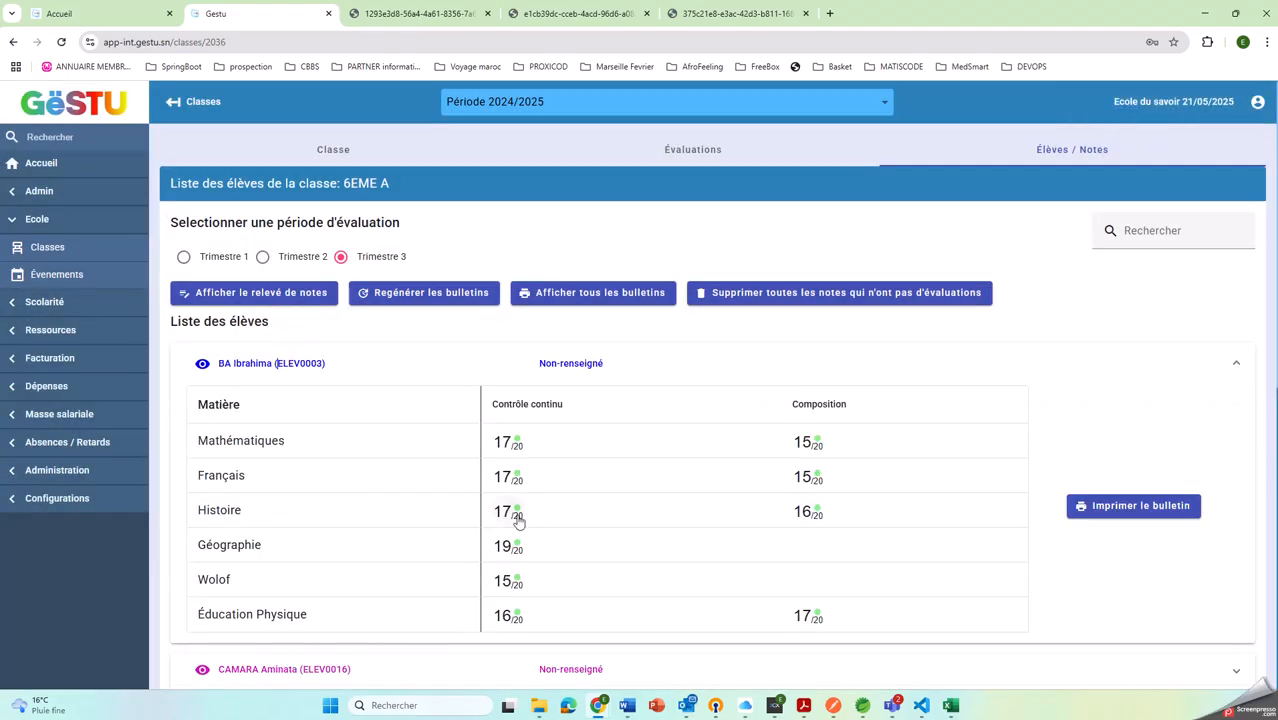
click(505, 445)
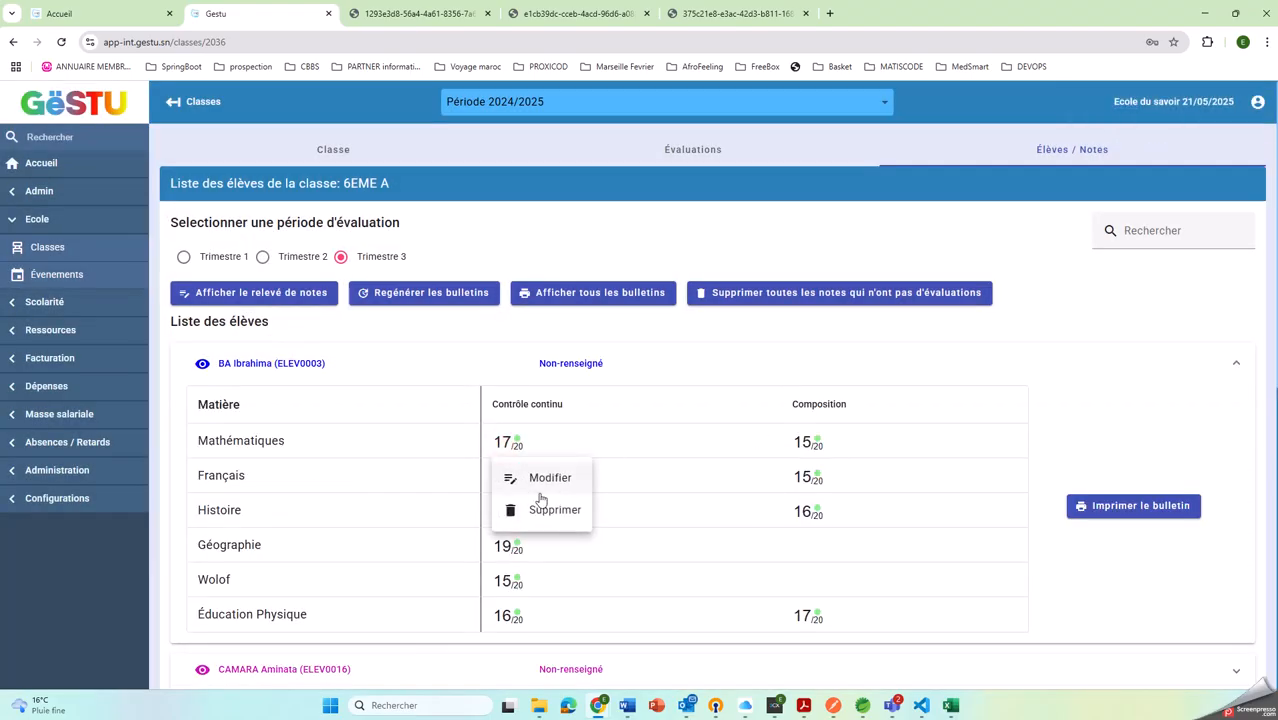
click(1203, 437)
click(1105, 507)
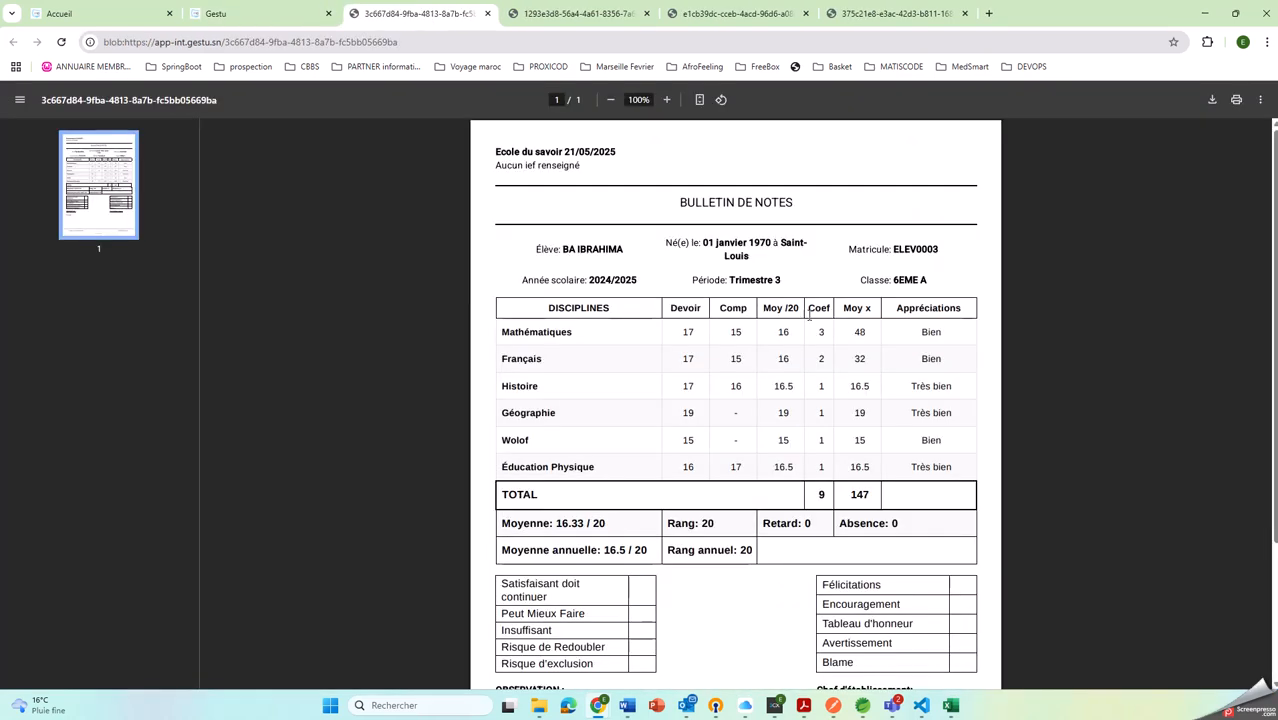
scroll(810, 313, down, 2)
scroll(815, 327, up, 2)
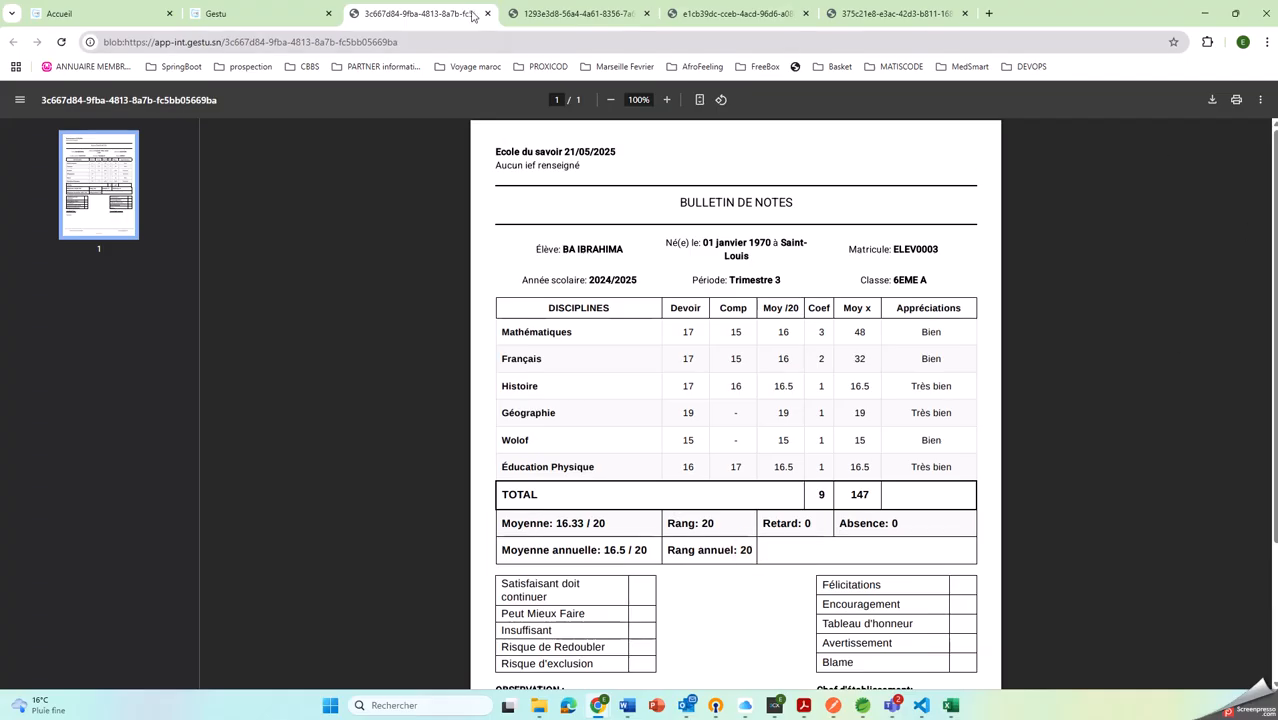
Display all Trimestre 3 bulletins of 6EME A and review the first one's annual average and subject appreciations
click(258, 13)
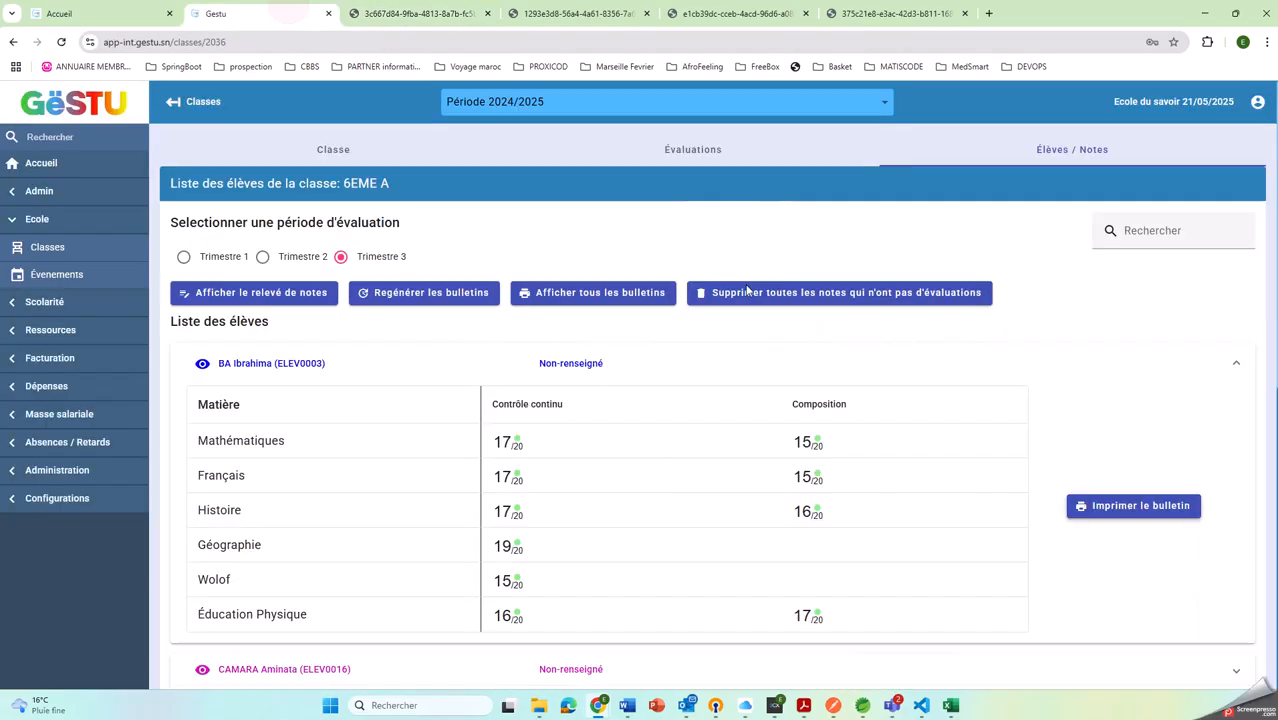
click(624, 291)
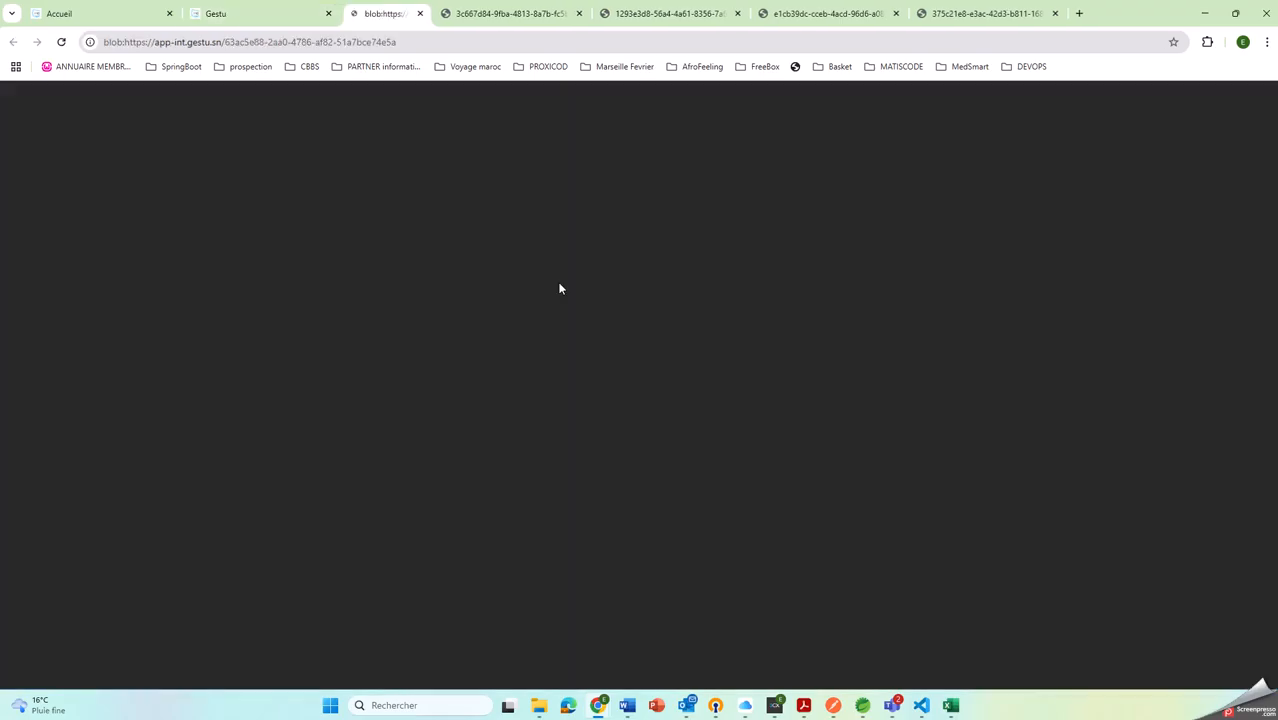
scroll(779, 368, down, 1)
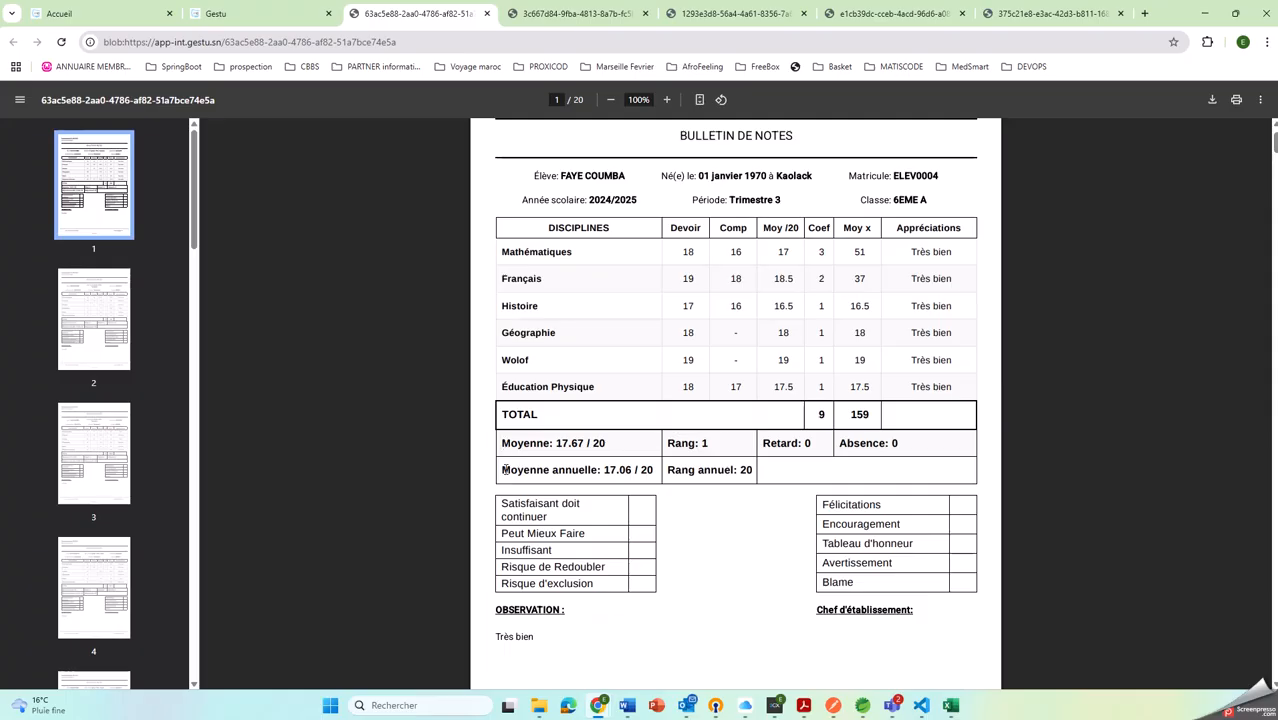
drag(489, 467, 656, 471)
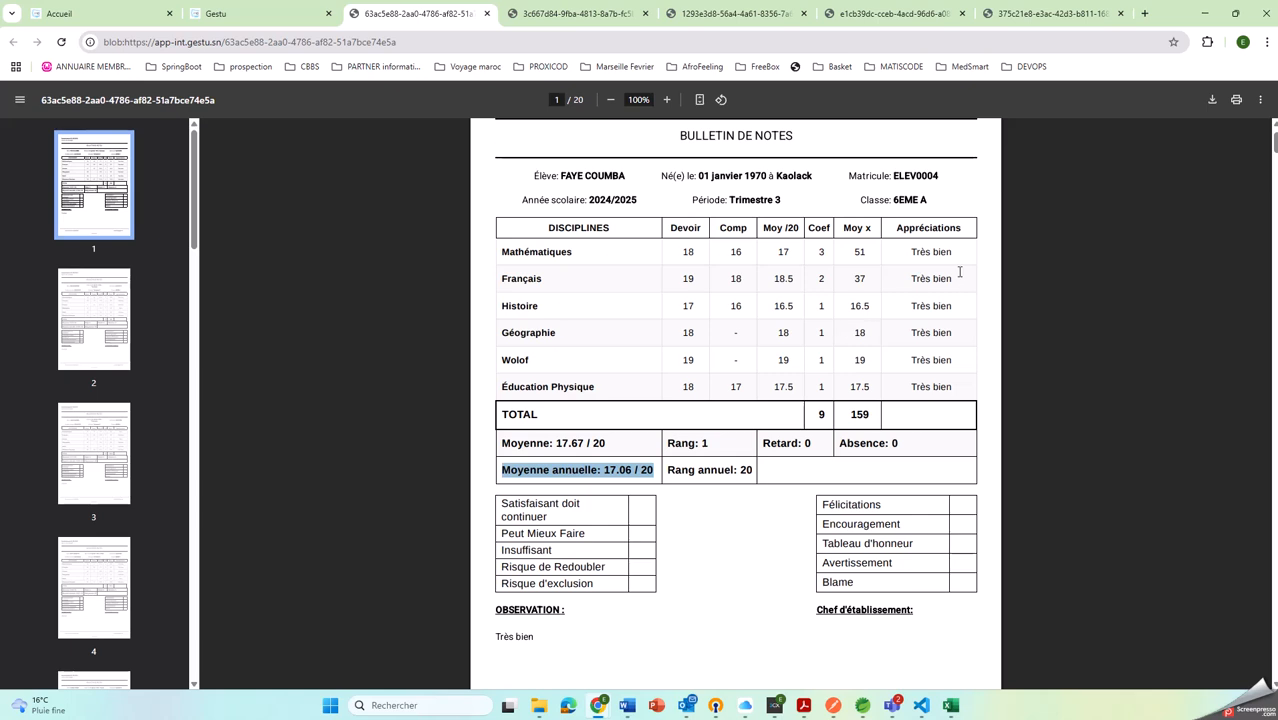
drag(907, 248, 956, 371)
click(948, 402)
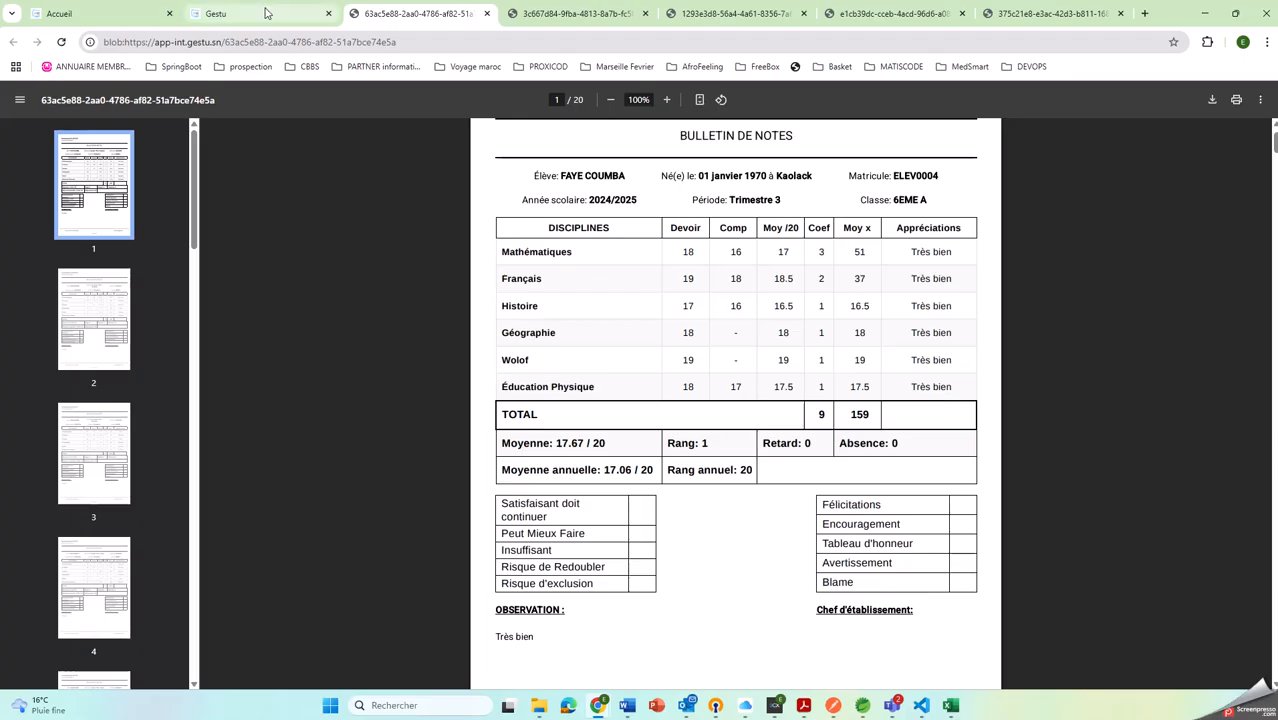
Create a new school period running from 01/10/2025 to 30/06/2026
click(262, 14)
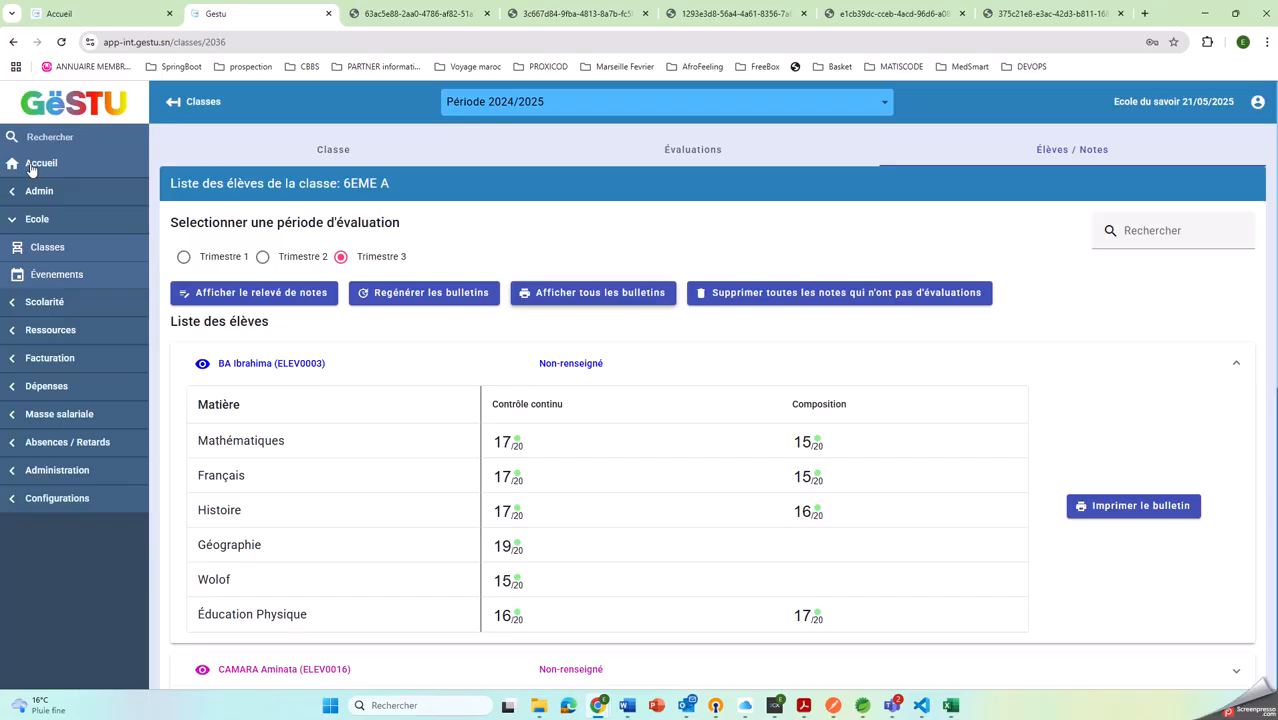
click(62, 468)
click(56, 499)
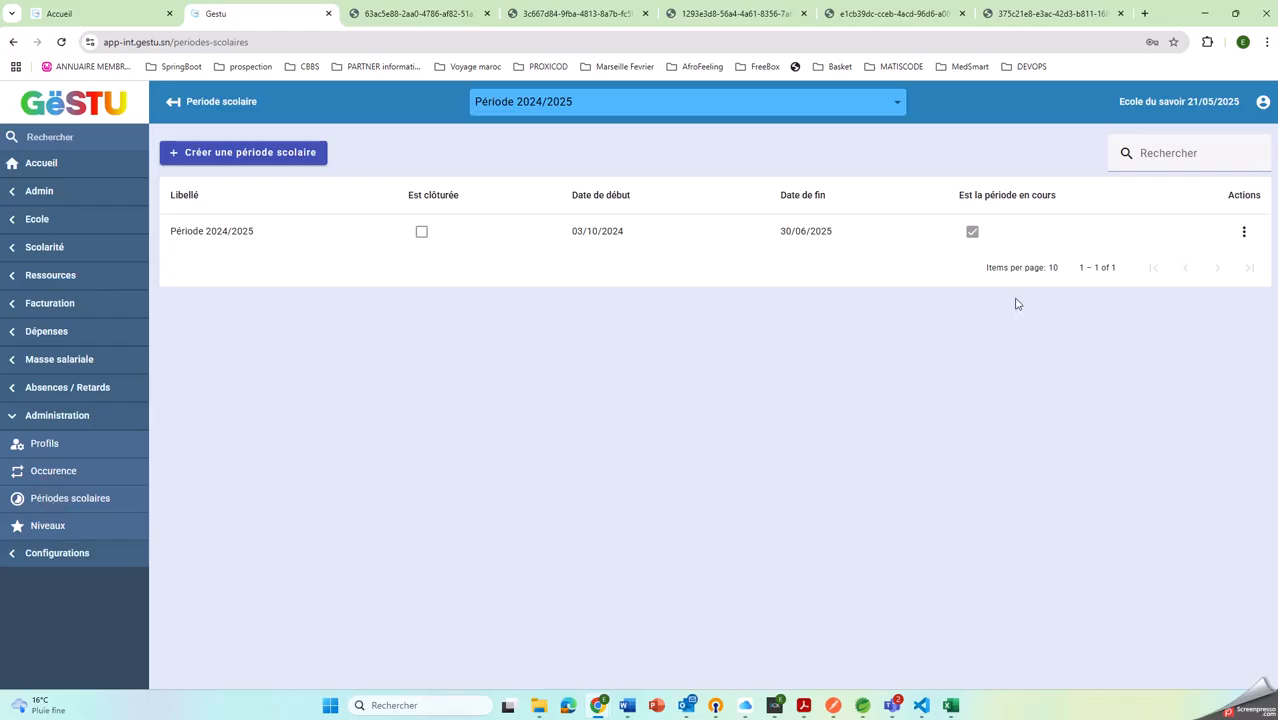
click(232, 155)
click(222, 236)
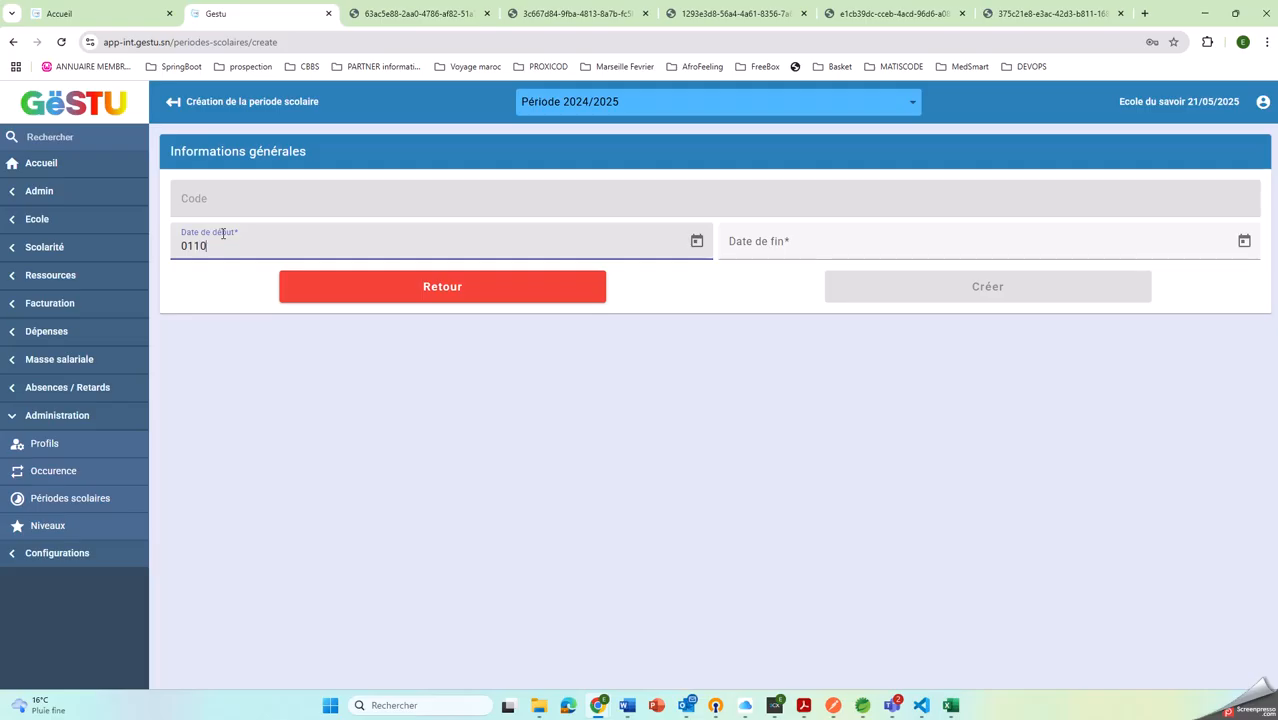
text(01/10/2025)
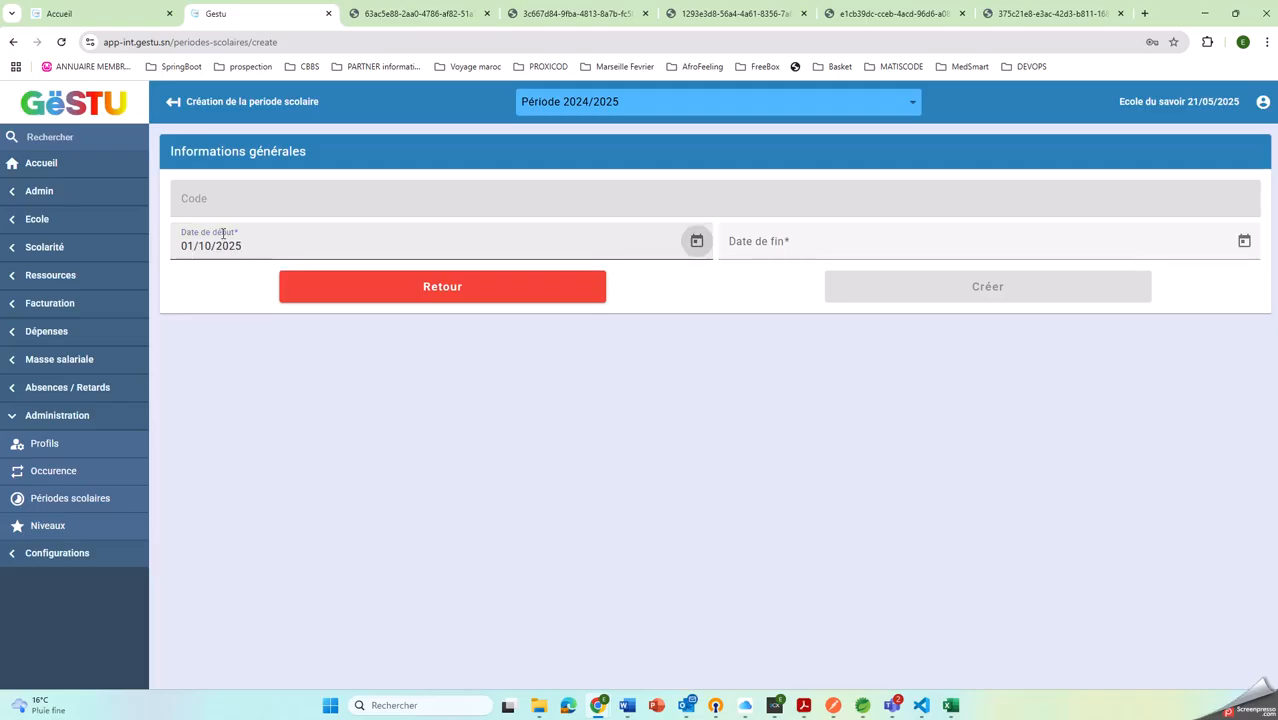
key(Tab)
text(30)
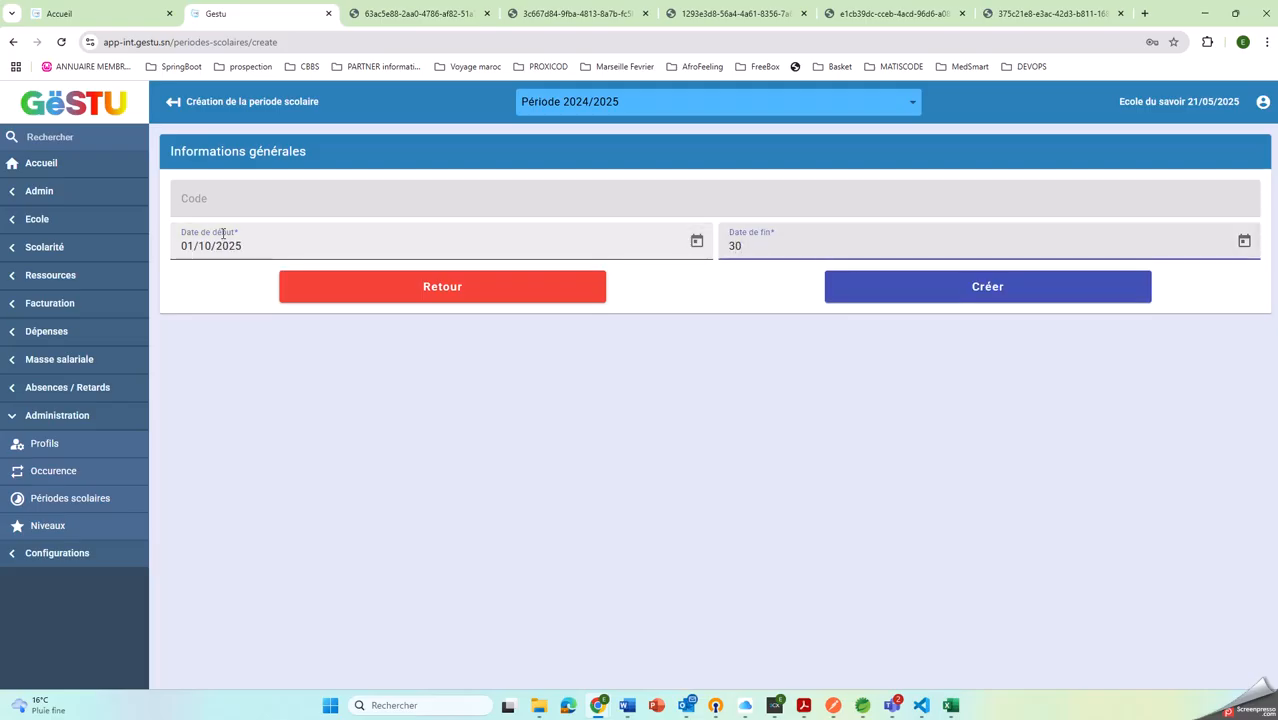
text(06/2026)
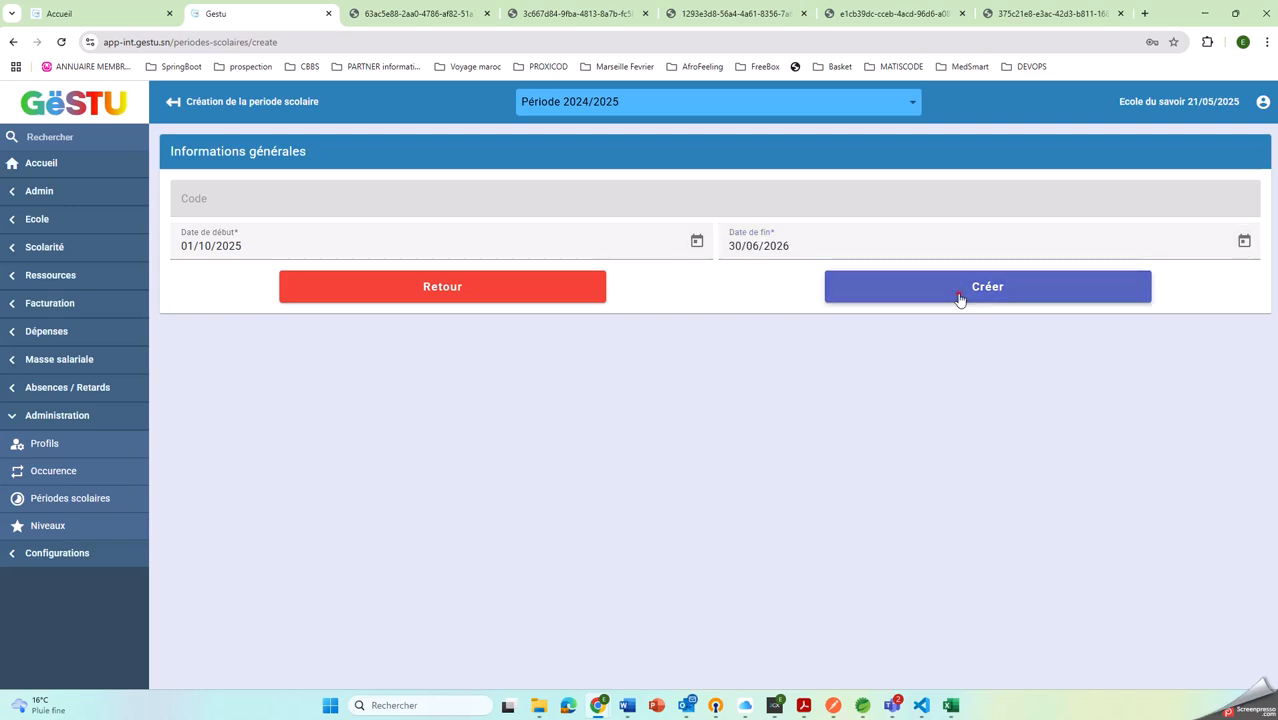
click(960, 297)
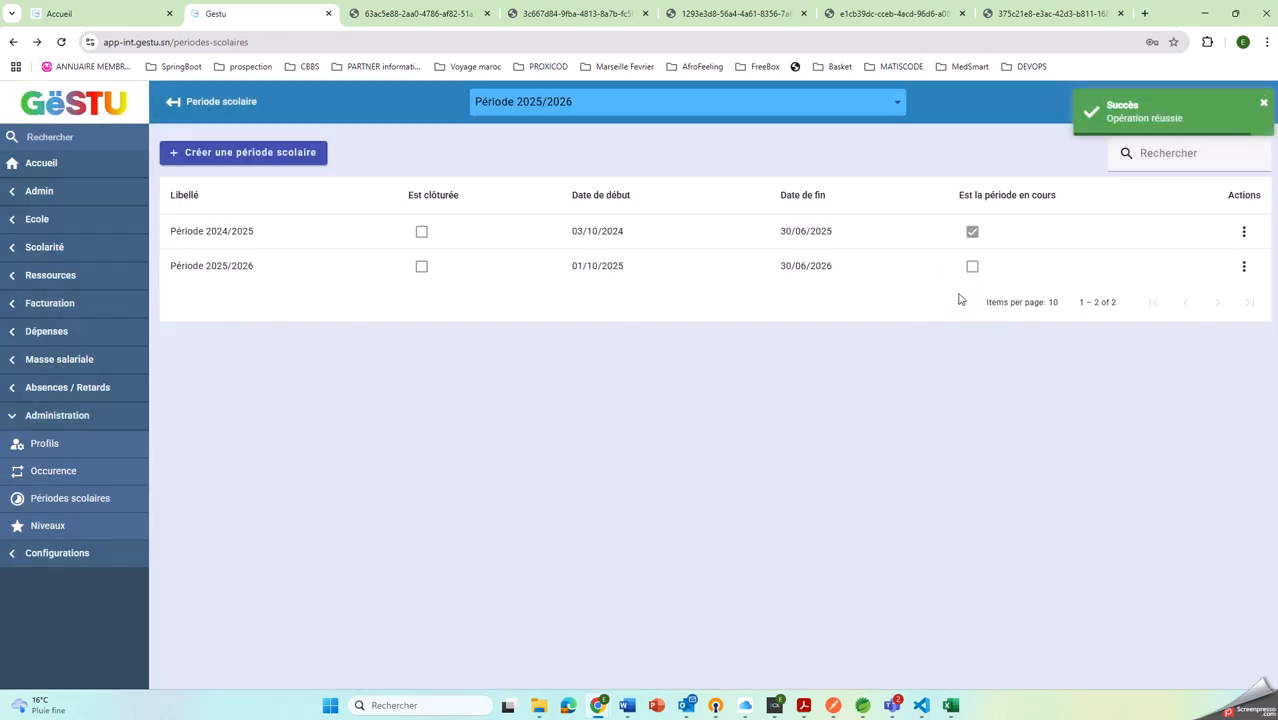
Close the school period 2024/2025, entering the confirmation key to validate the closure
right_click(788, 240)
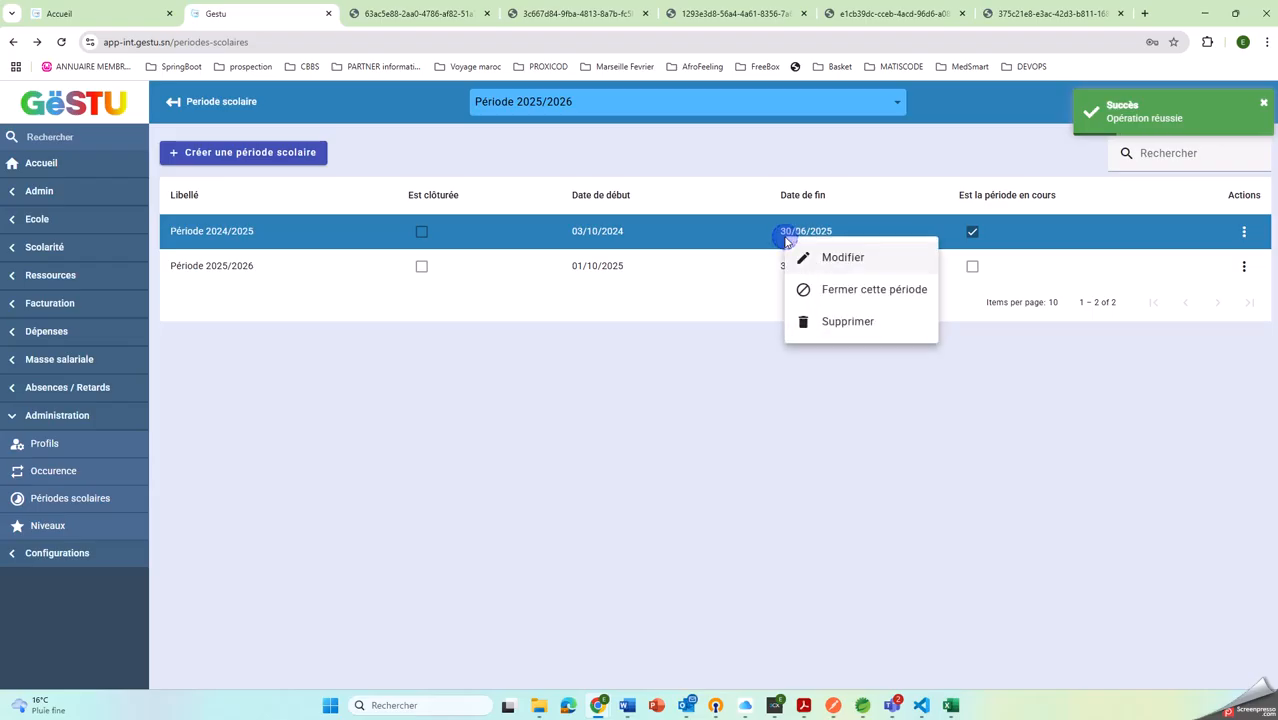
click(857, 292)
click(607, 421)
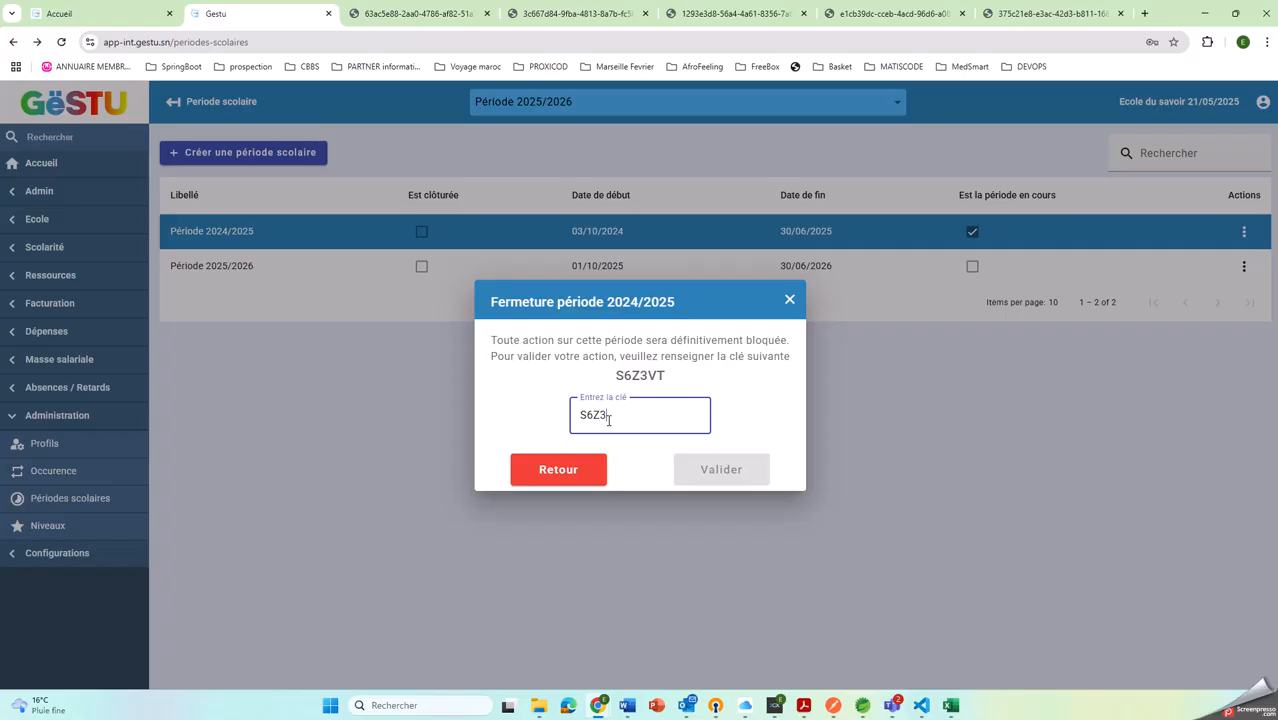
text(T)
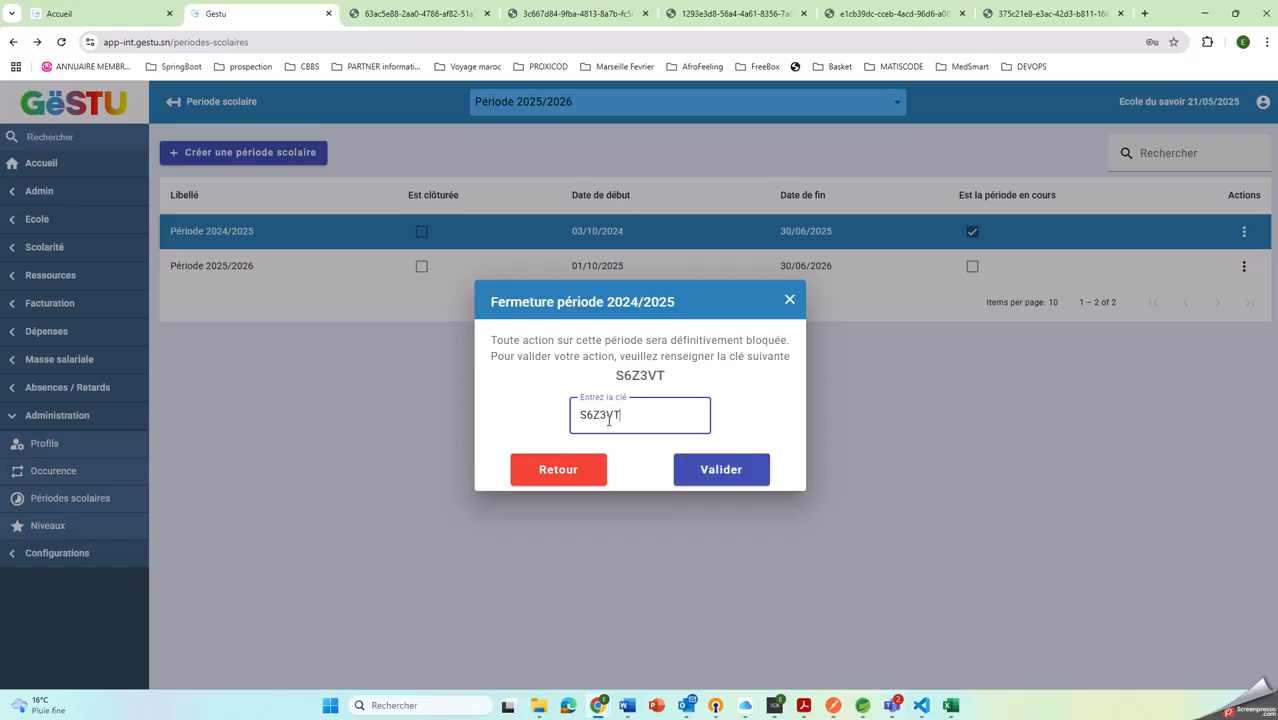
click(756, 466)
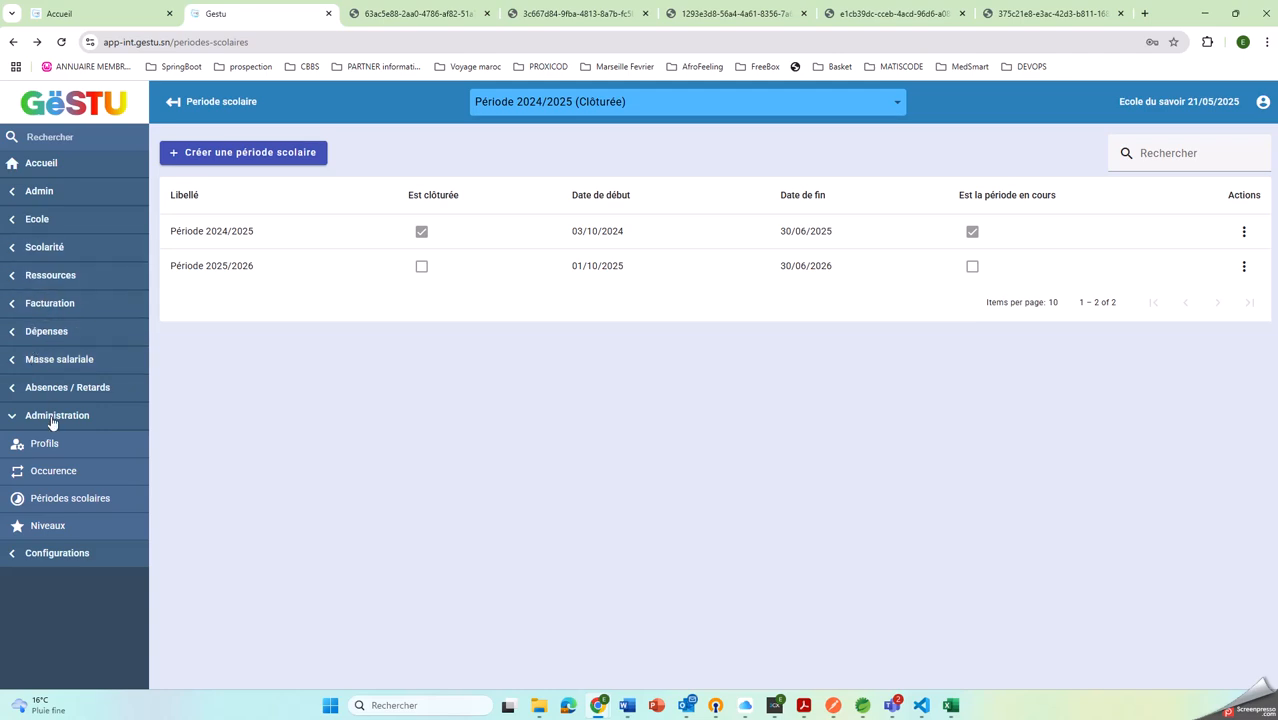
Try to save the Trimestre 1 Mathématiques Contrôle continu grades of class 6EME A in the closed 2024/2025 period
click(40, 247)
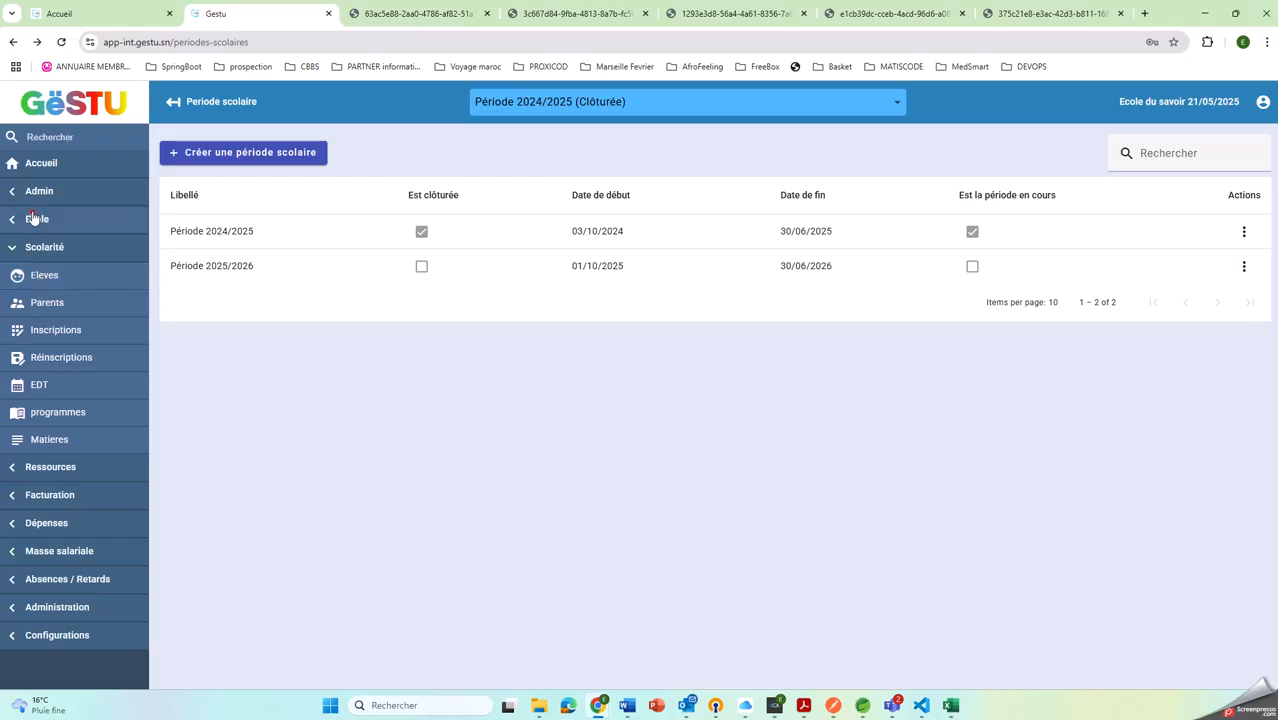
click(37, 219)
click(49, 257)
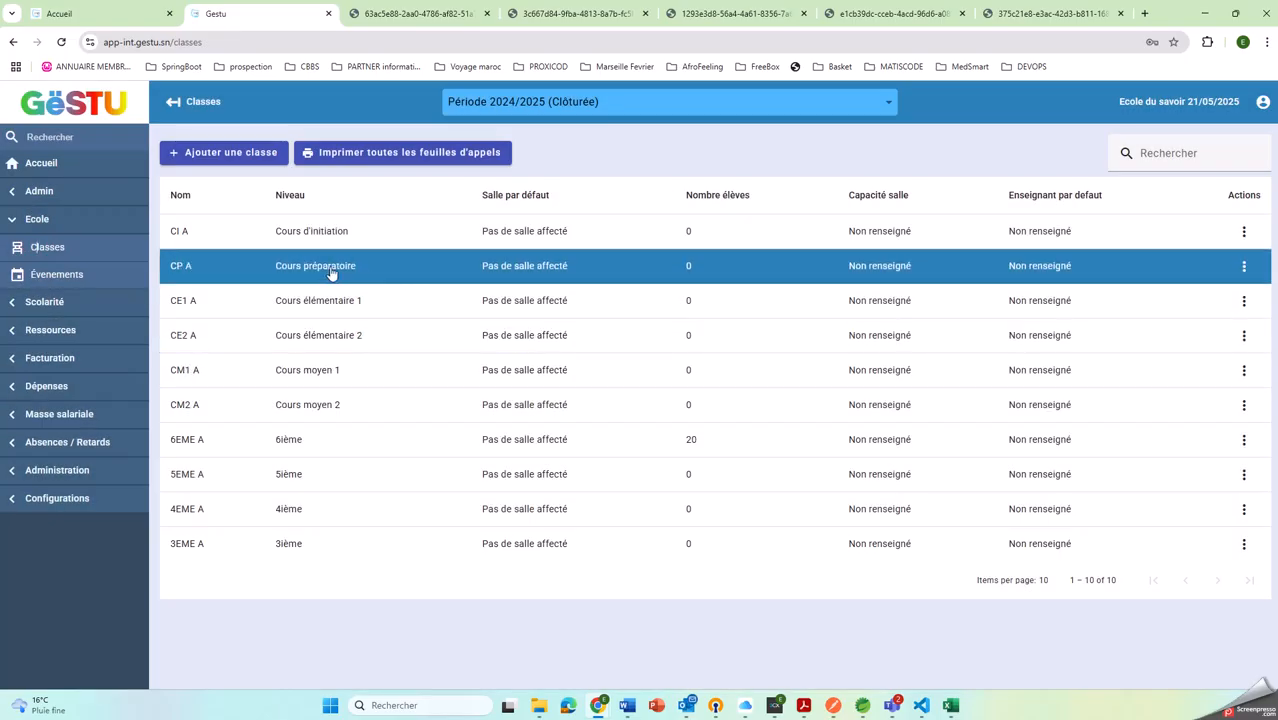
click(229, 437)
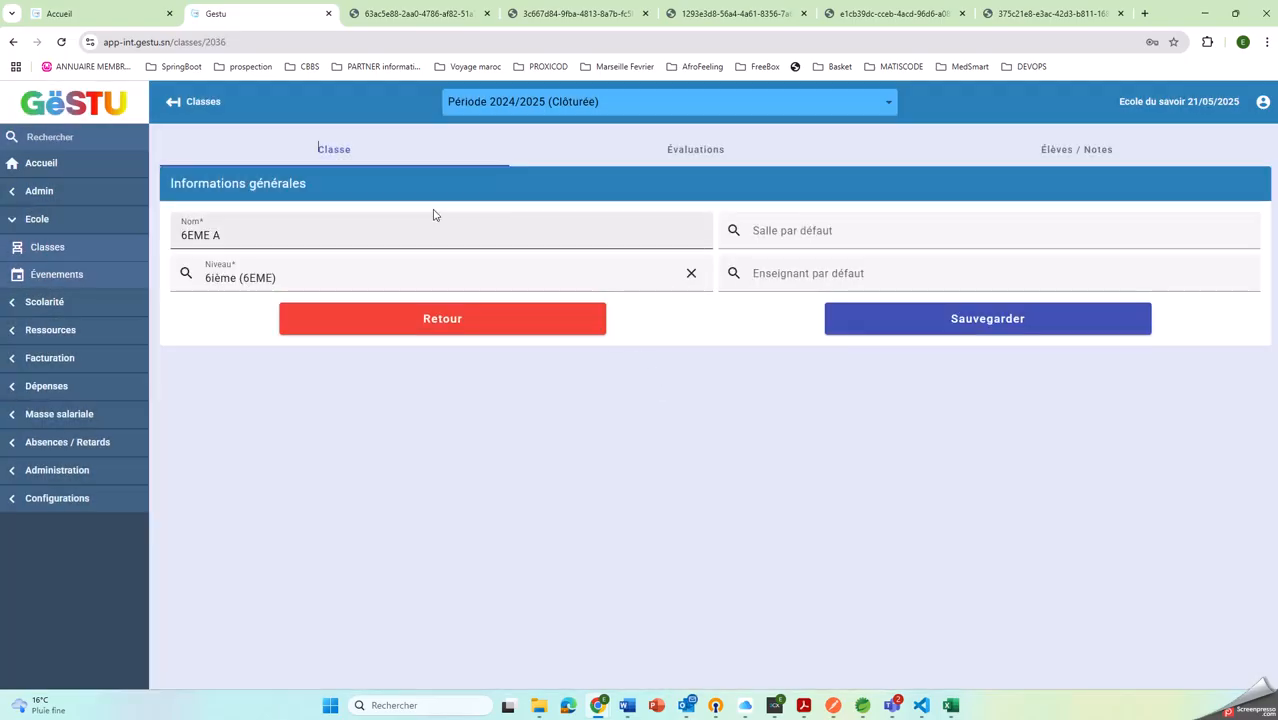
click(708, 164)
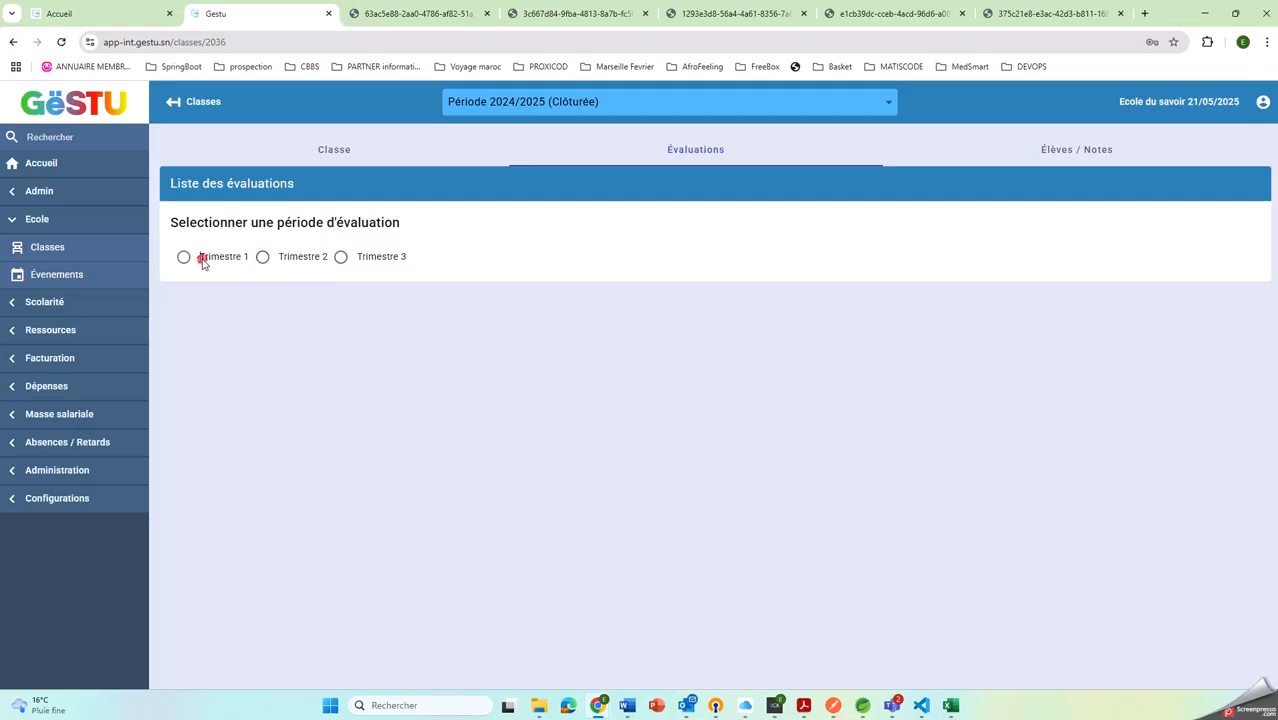
click(200, 259)
click(566, 370)
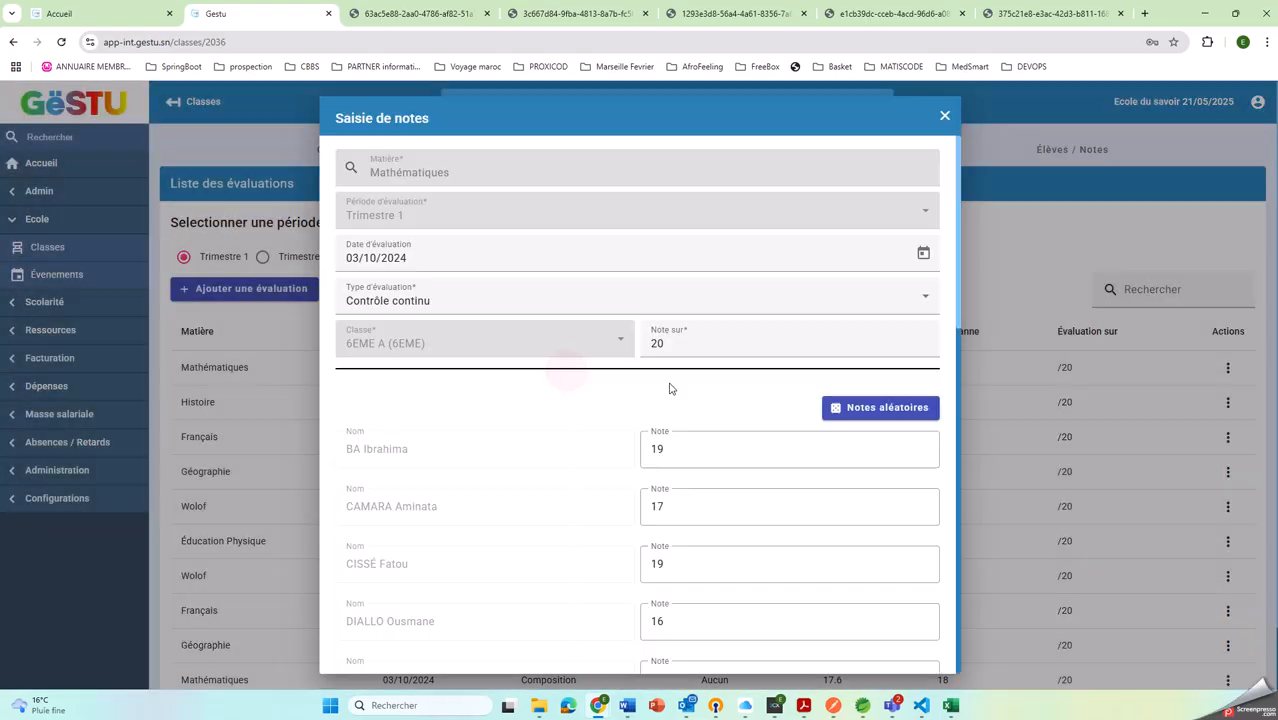
scroll(720, 455, down, 8)
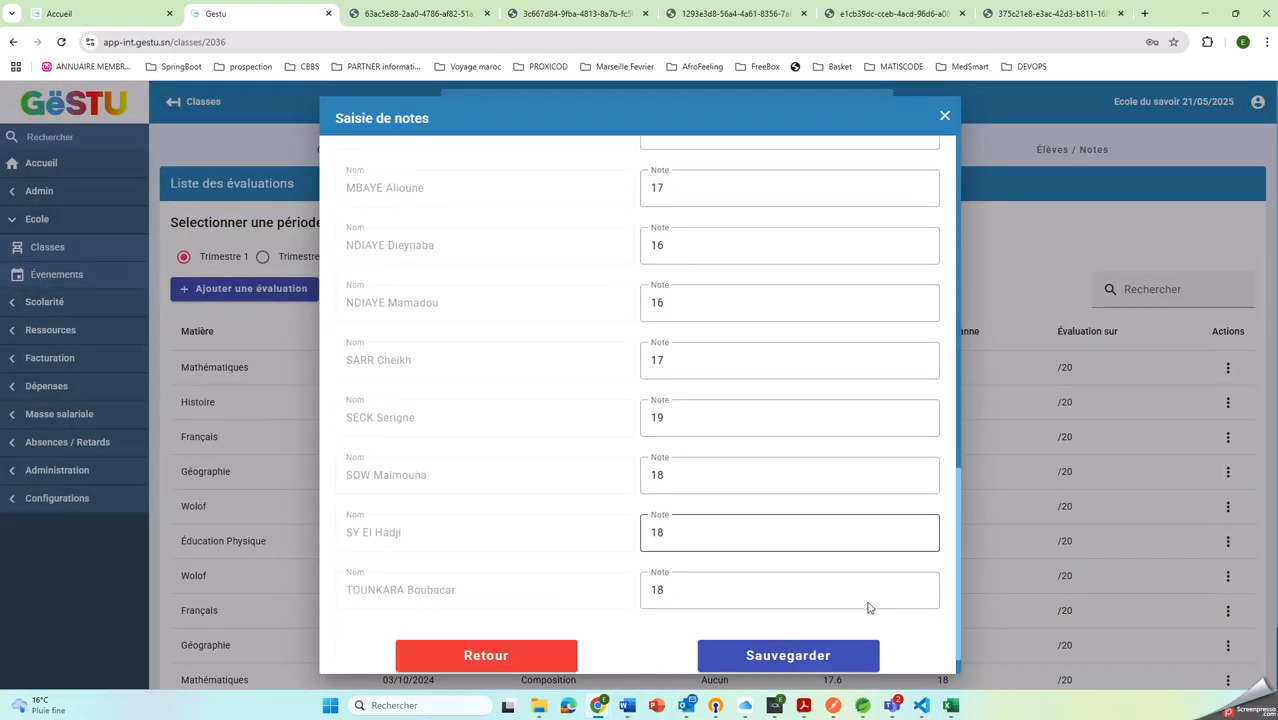
click(815, 652)
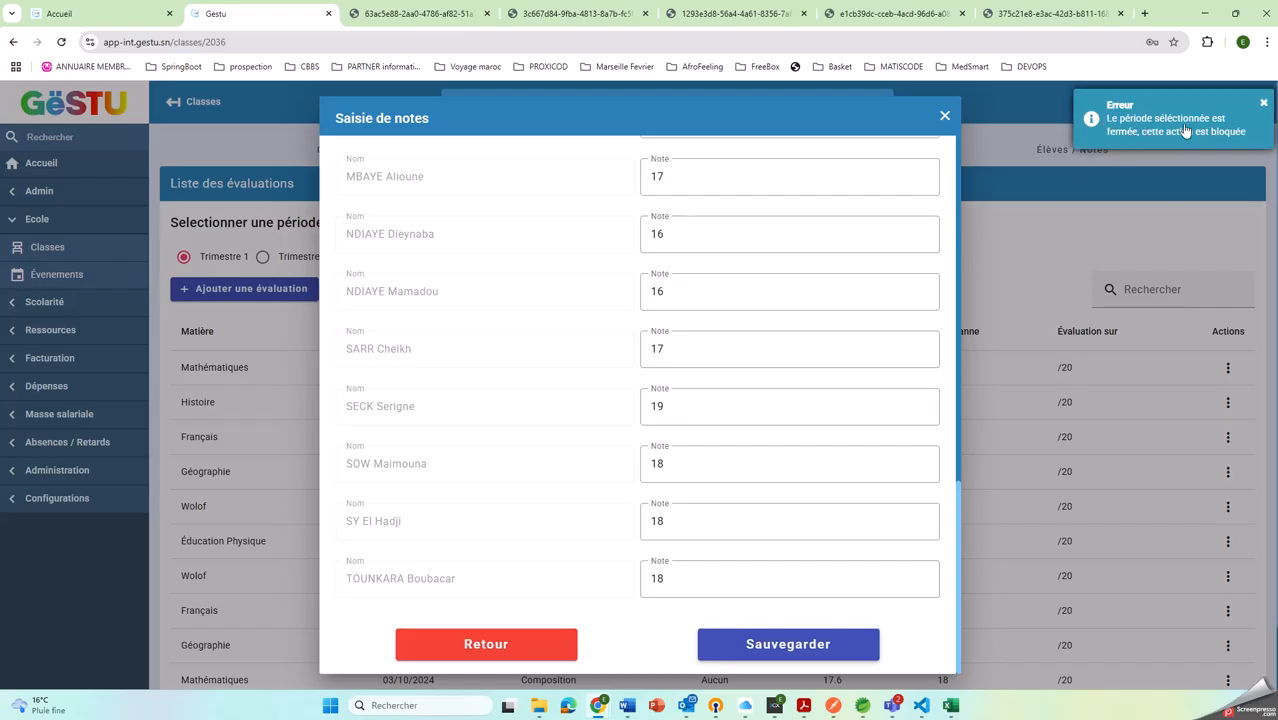
click(943, 117)
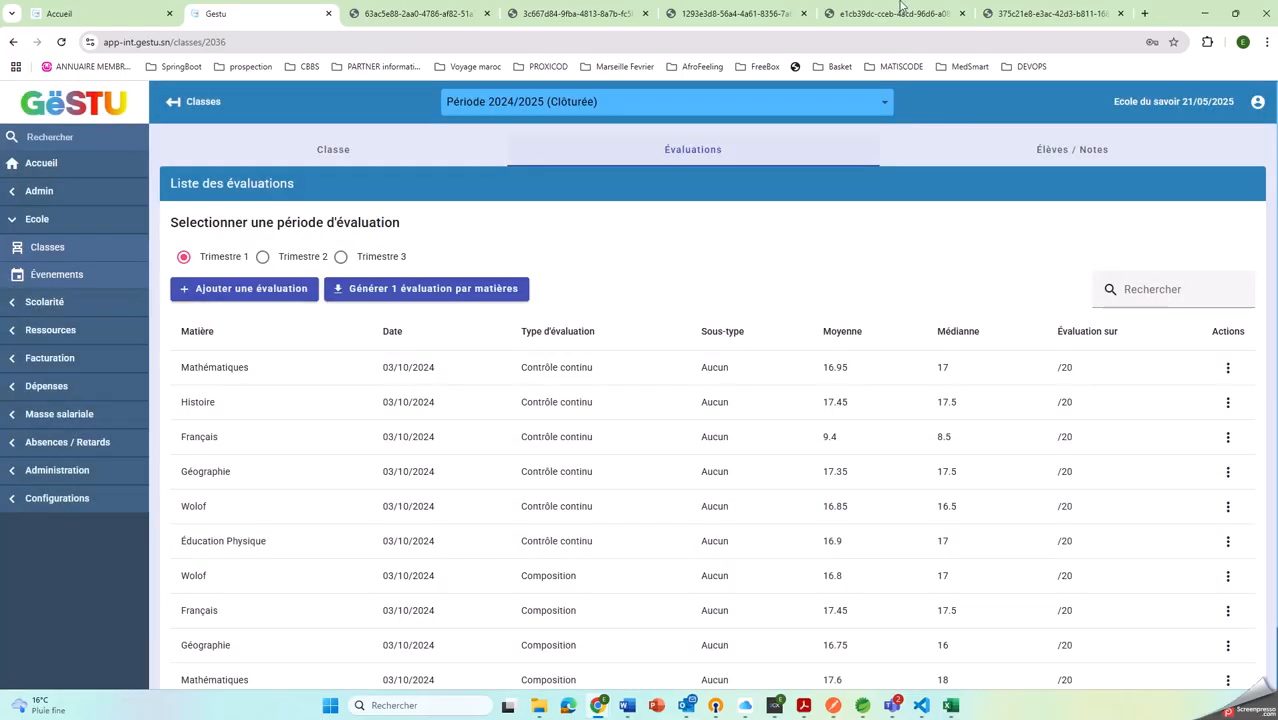
Close all the browser tabs holding generated PDF documents, keeping the Accueil and Gestu tabs open
mouse_move(906, 6)
middle_click(1016, 12)
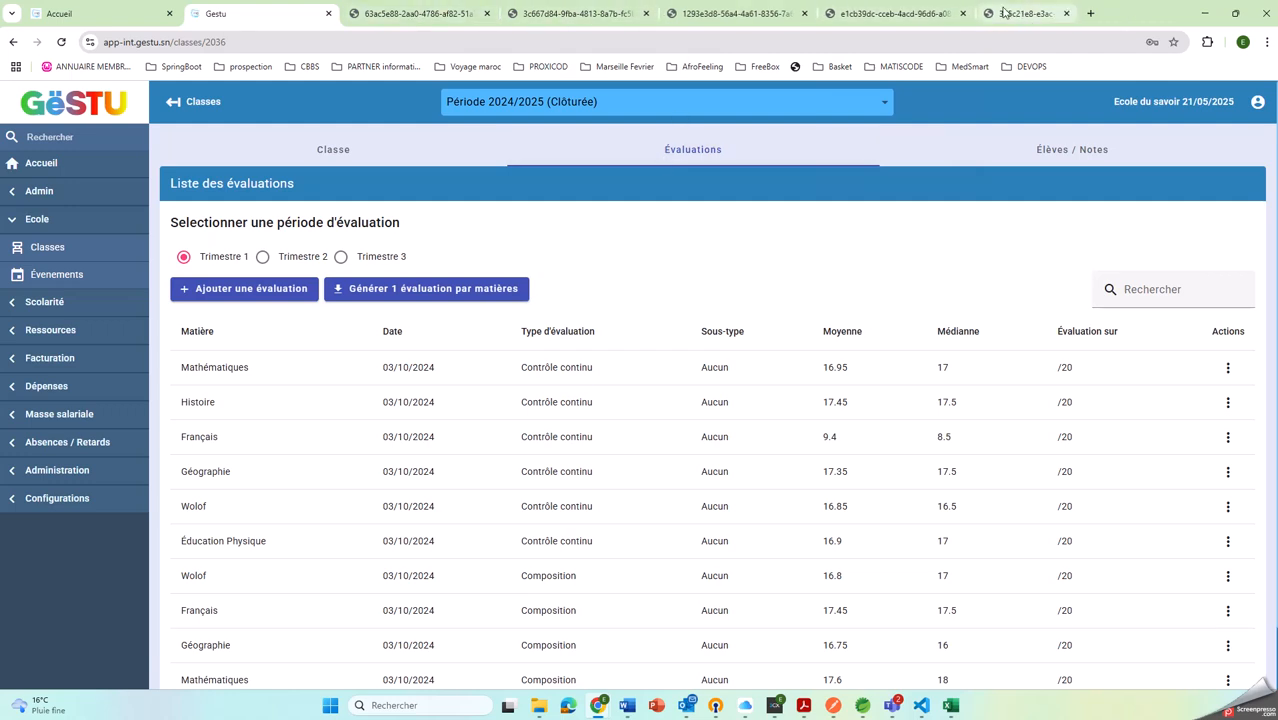
middle_click(897, 6)
middle_click(736, 10)
middle_click(575, 12)
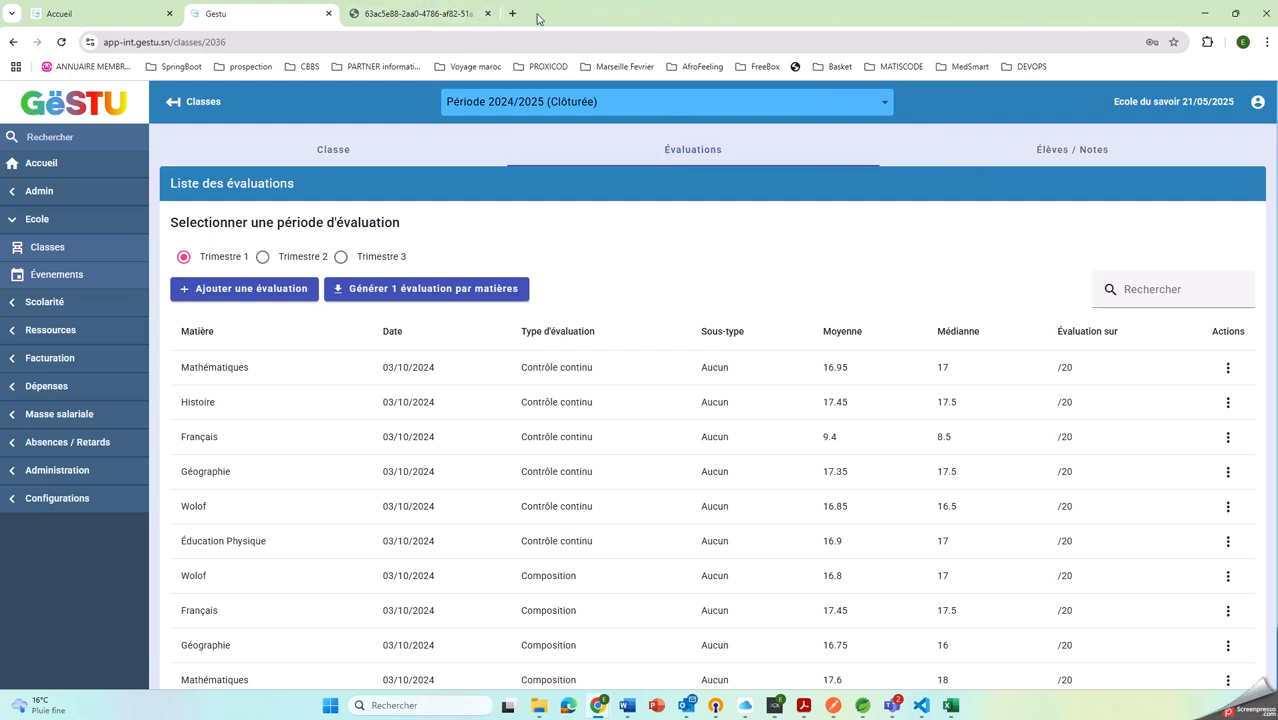
middle_click(437, 9)
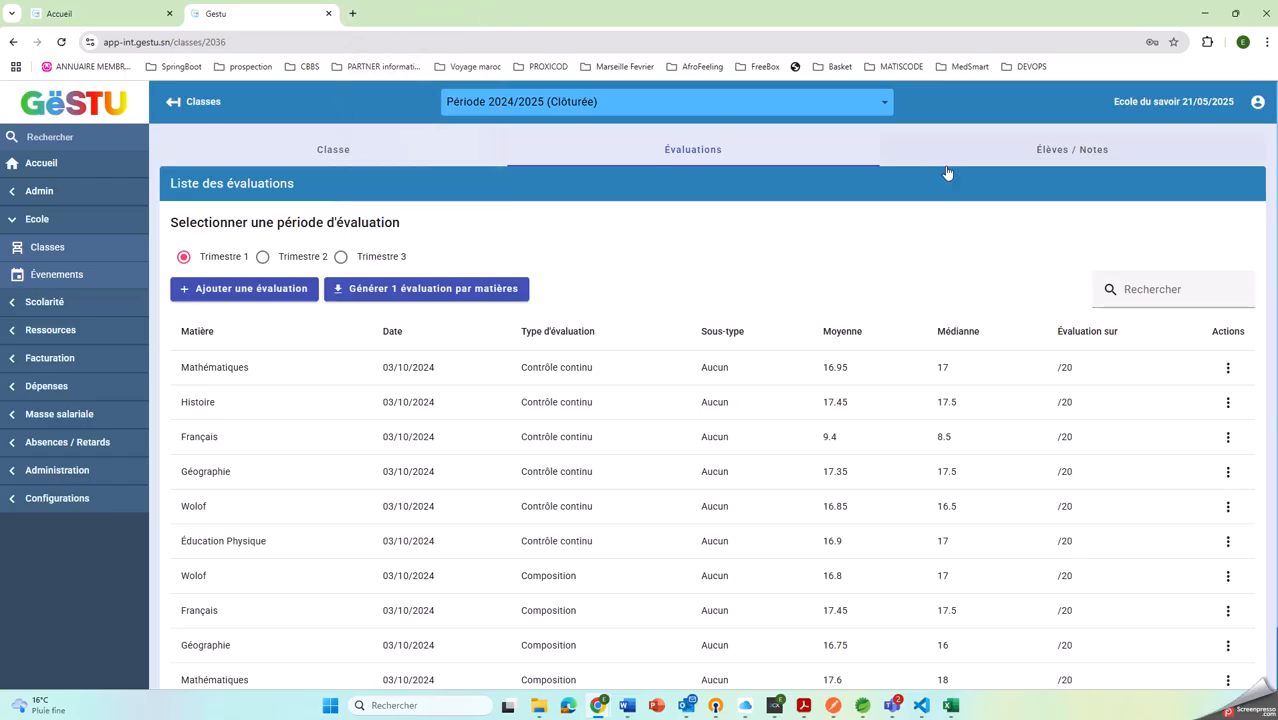
Switch the active school period to Période 2025/2026 and open class 6EME A for re-enrolment, reviewing its student list
click(760, 101)
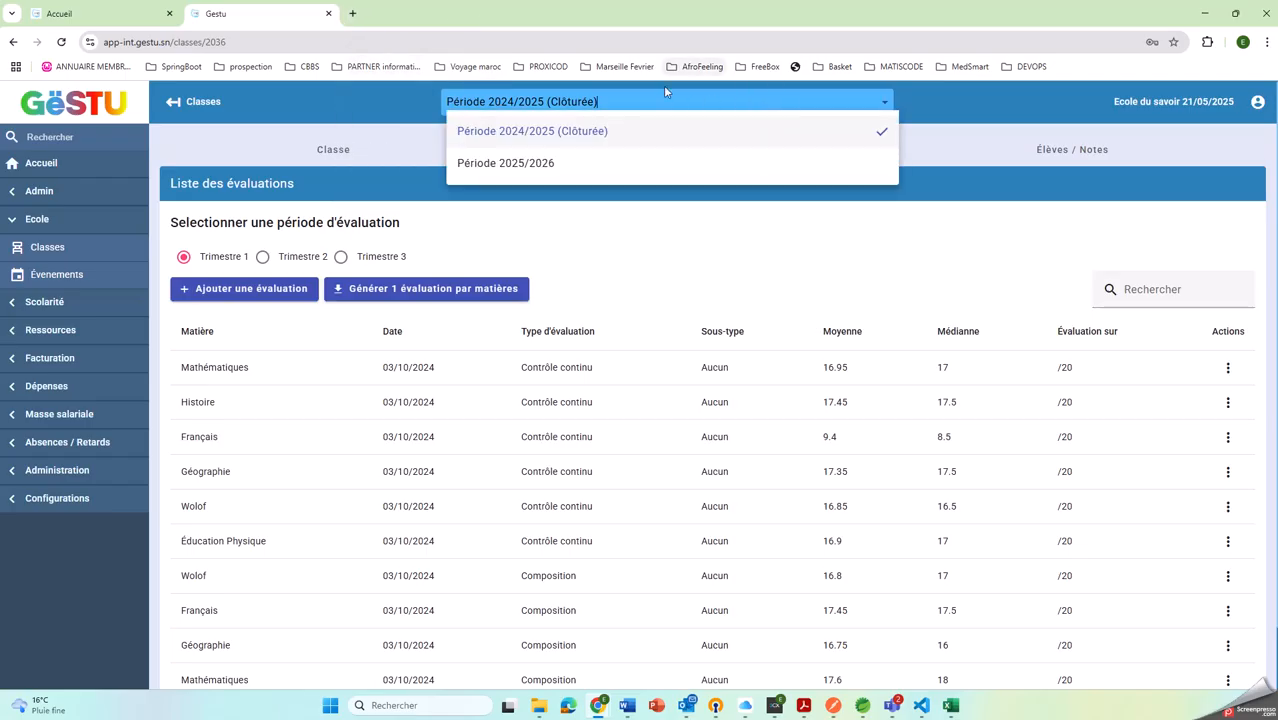
click(572, 167)
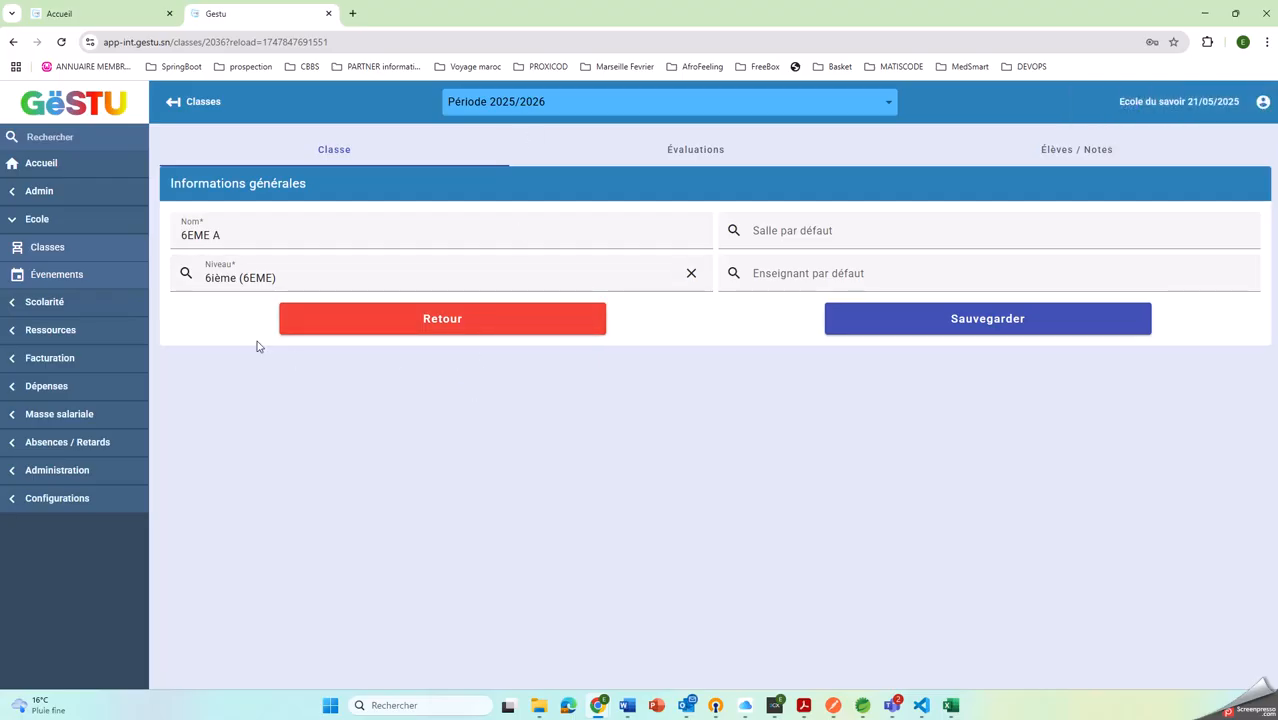
click(36, 301)
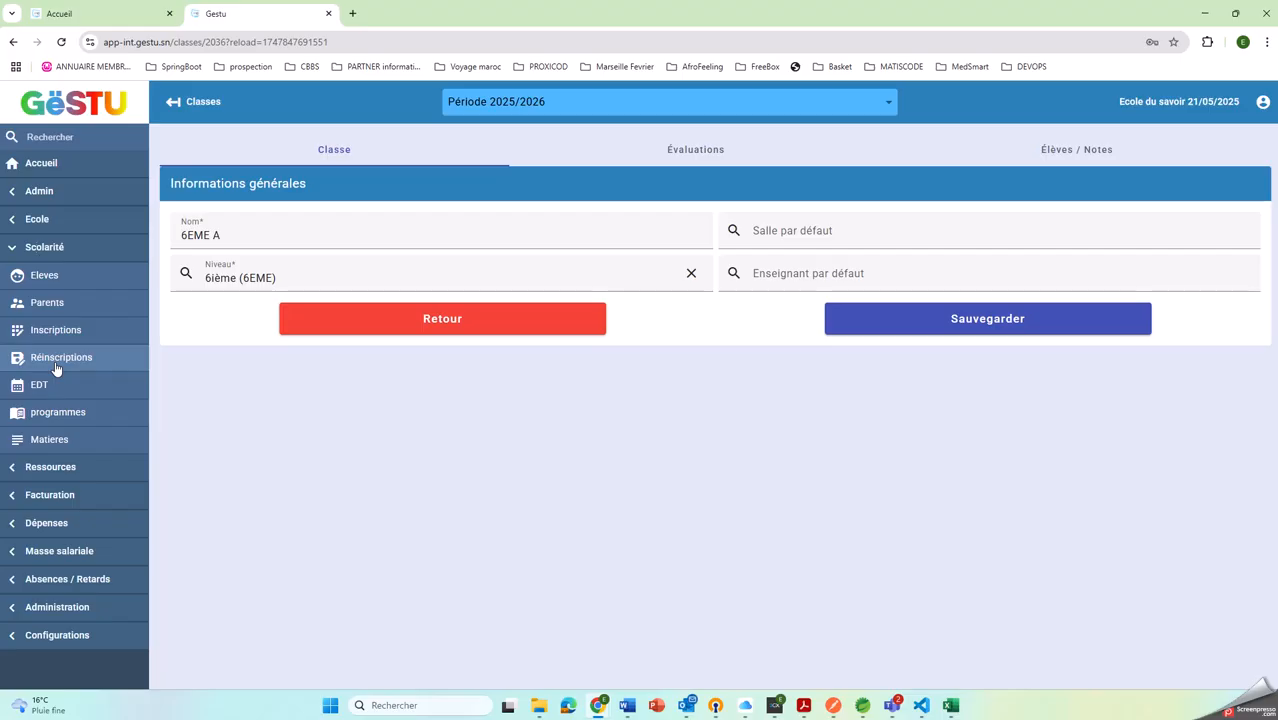
click(56, 362)
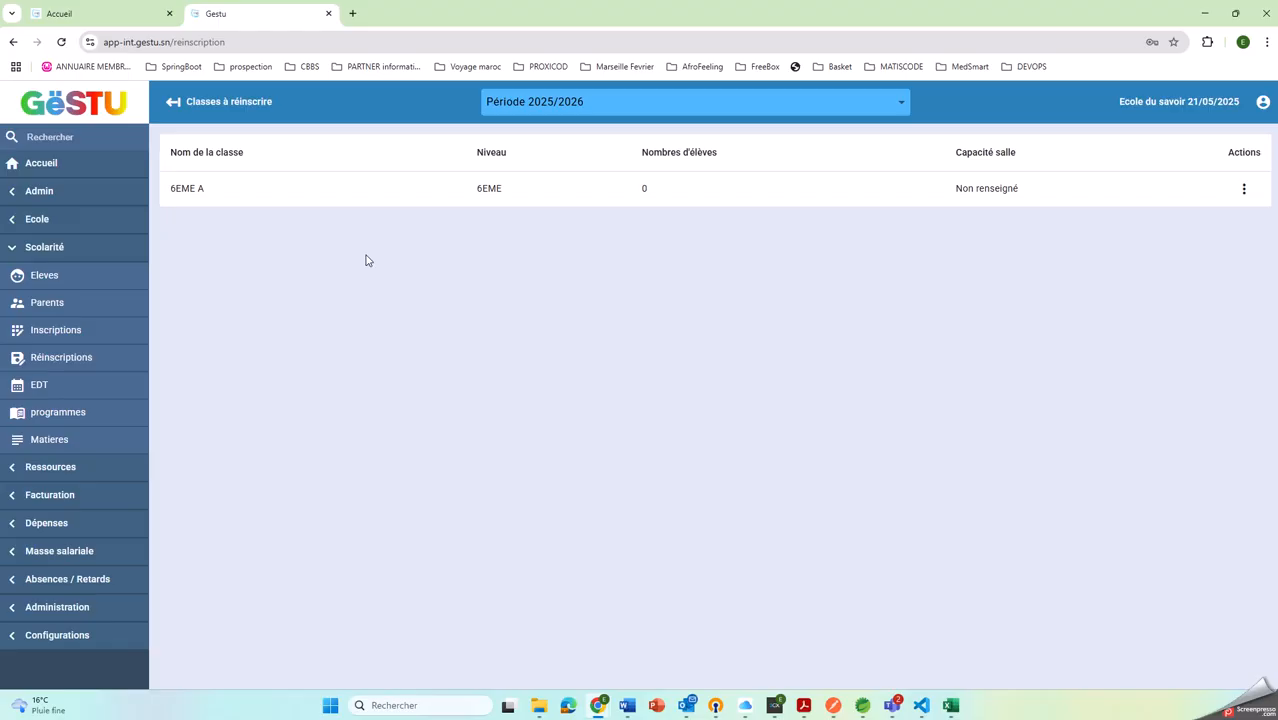
click(255, 187)
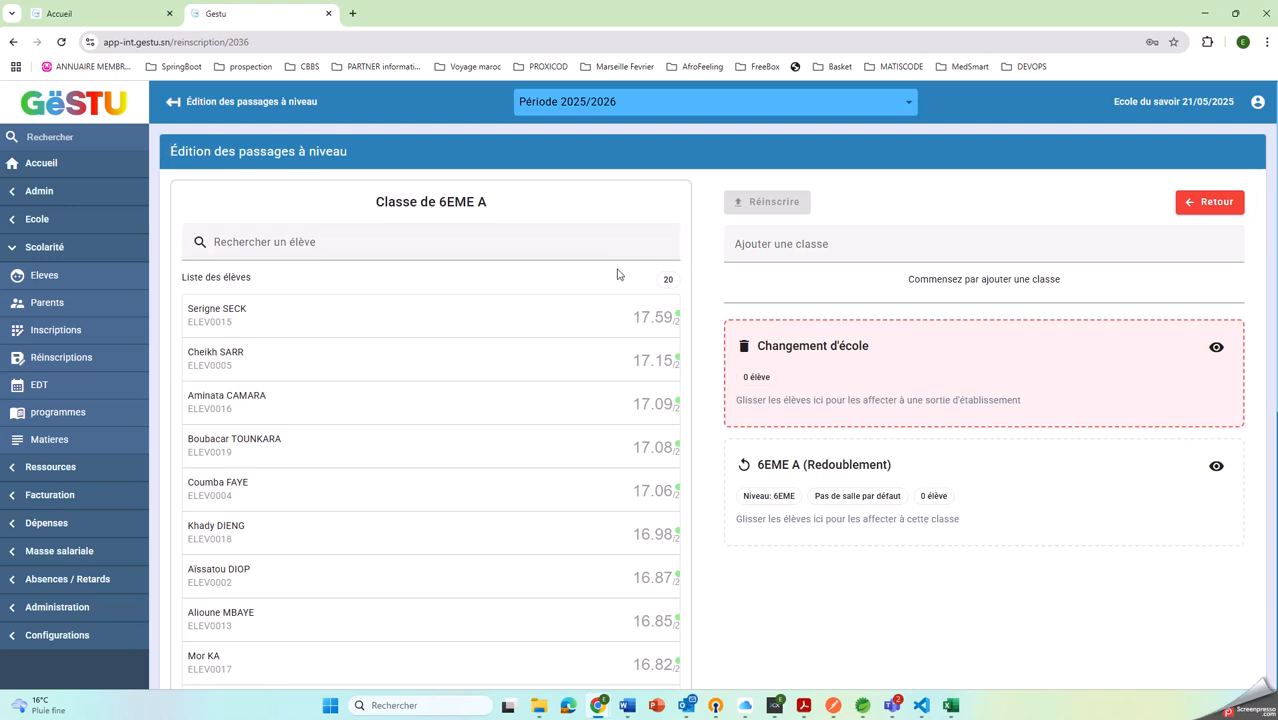
scroll(604, 291, down, 5)
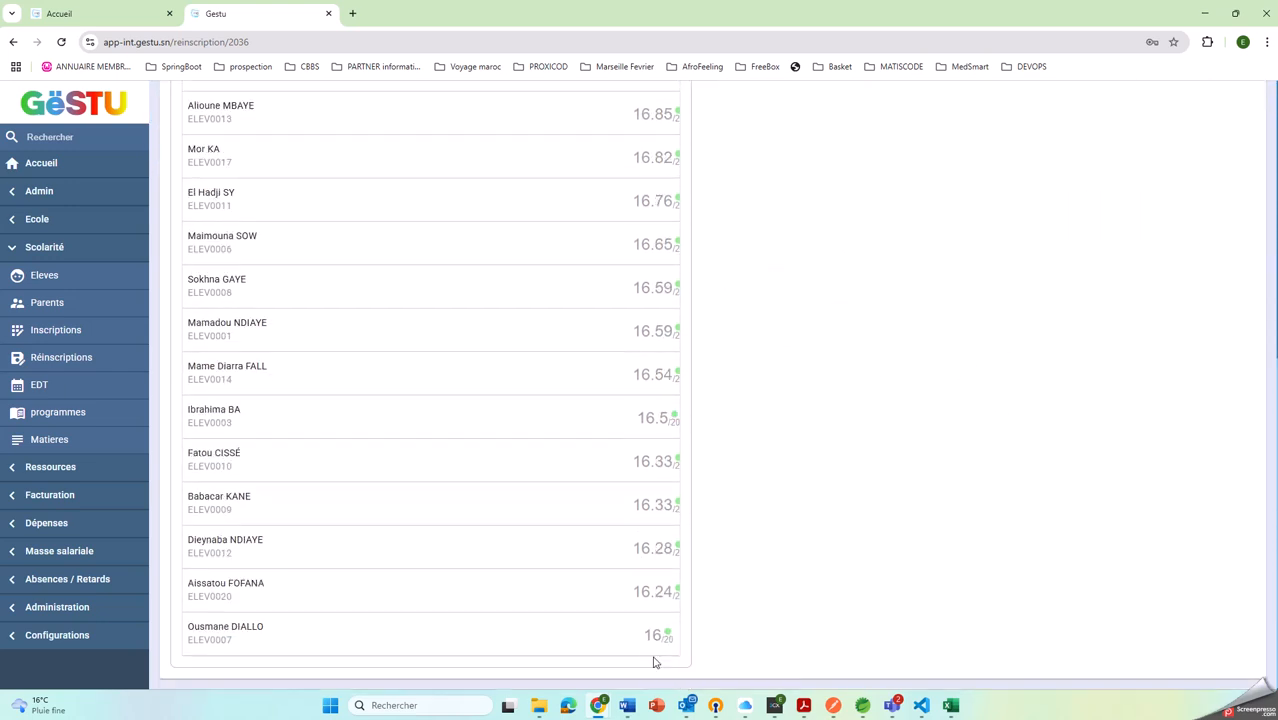
scroll(625, 616, up, 2)
scroll(616, 571, down, 3)
scroll(652, 590, up, 5)
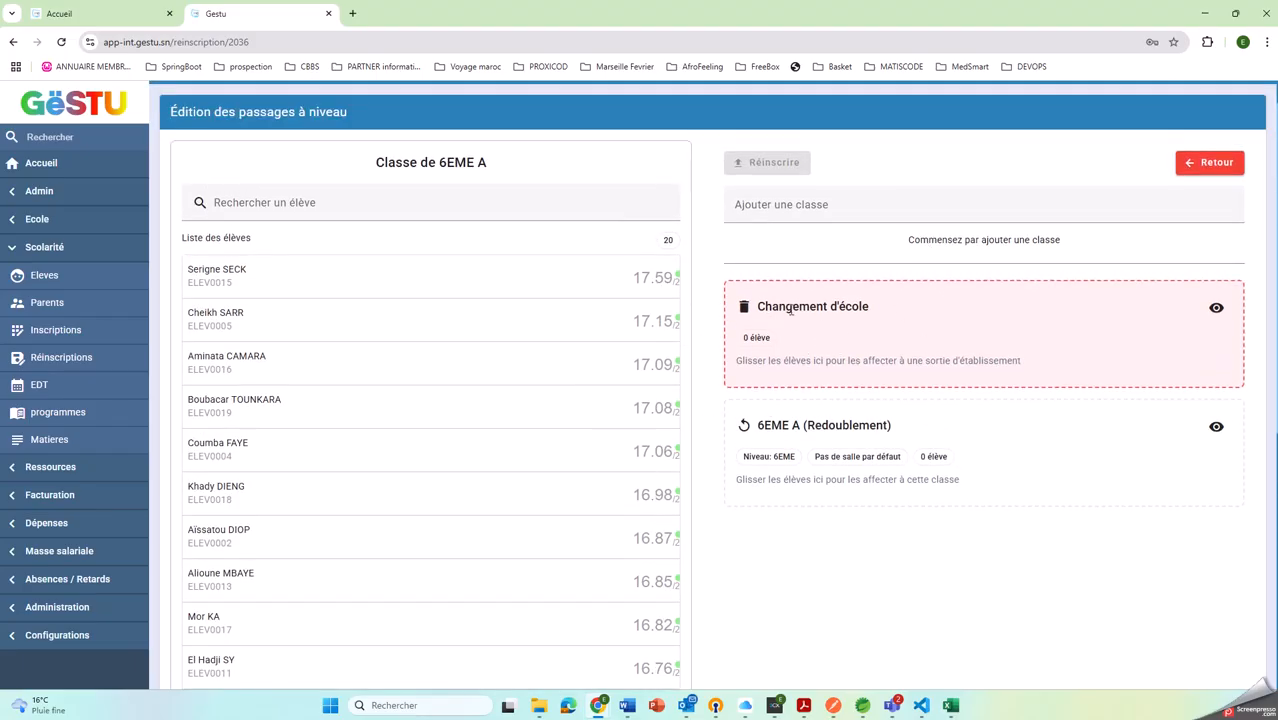
Add 5EME A as a destination class and assign the 6EME A student with the highest average to it
click(798, 204)
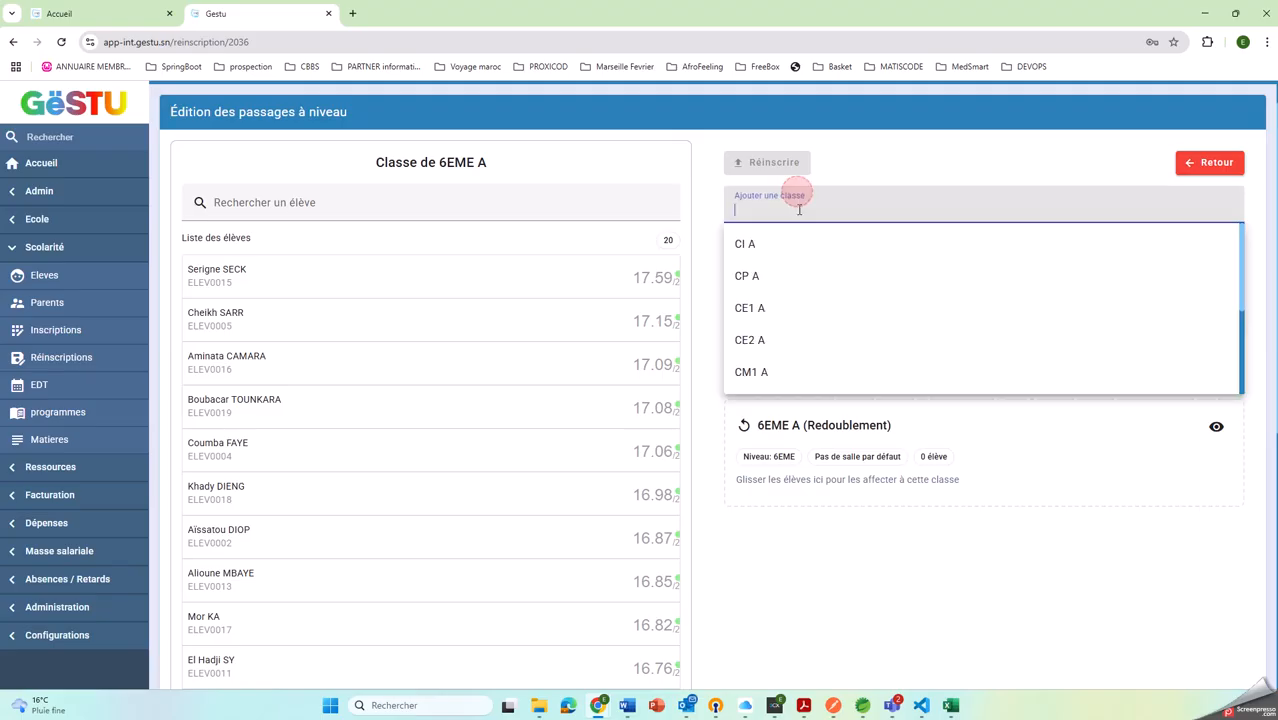
scroll(797, 323, down, 1)
scroll(798, 323, down, 1)
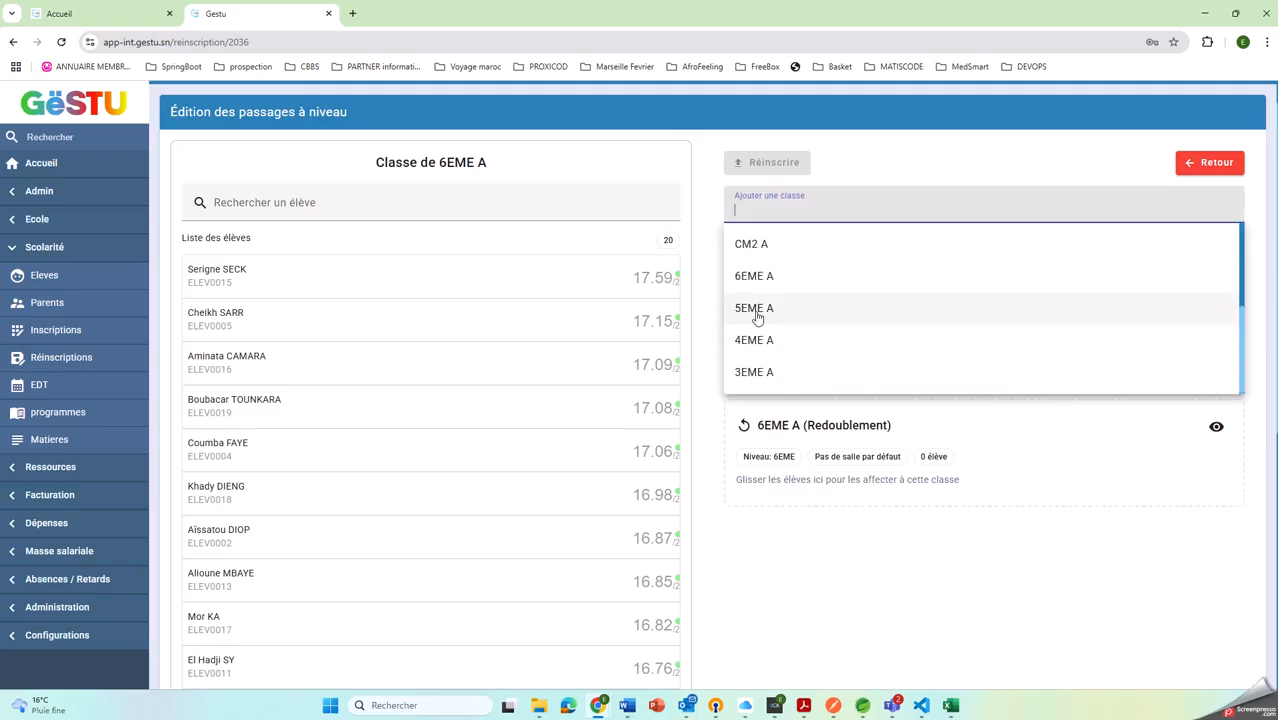
click(752, 312)
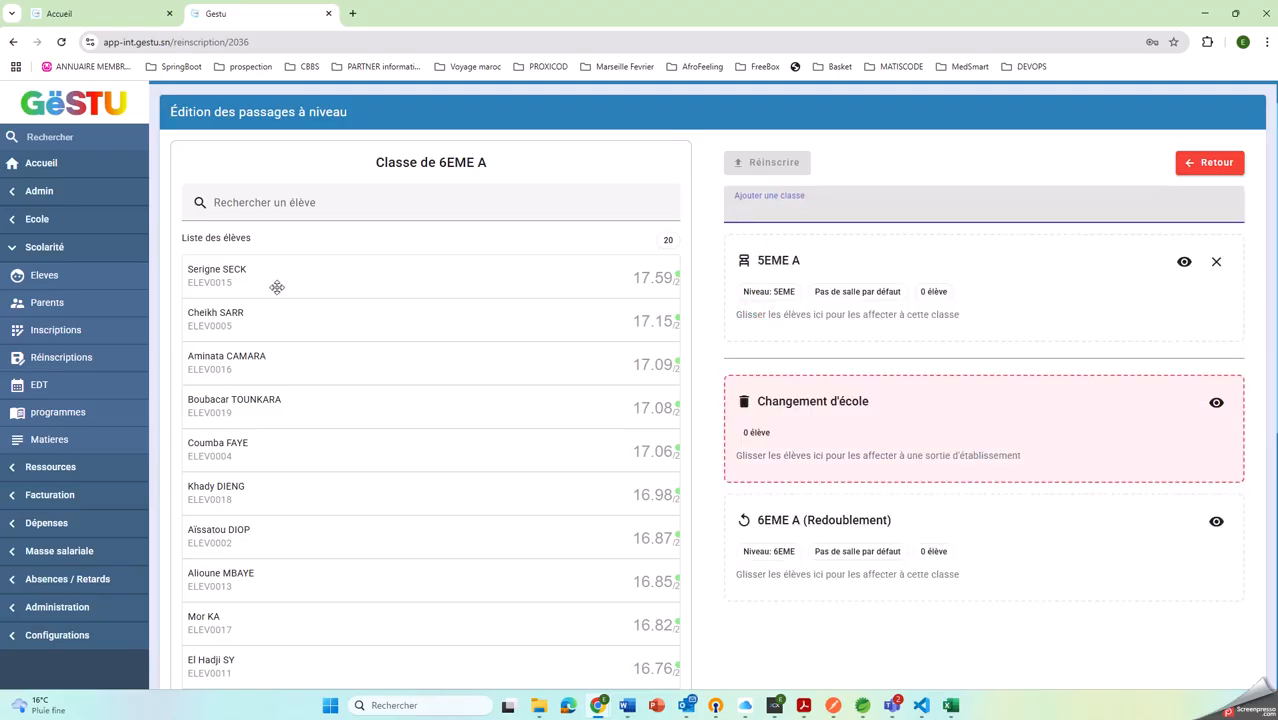
click(224, 271)
drag(224, 271, 793, 311)
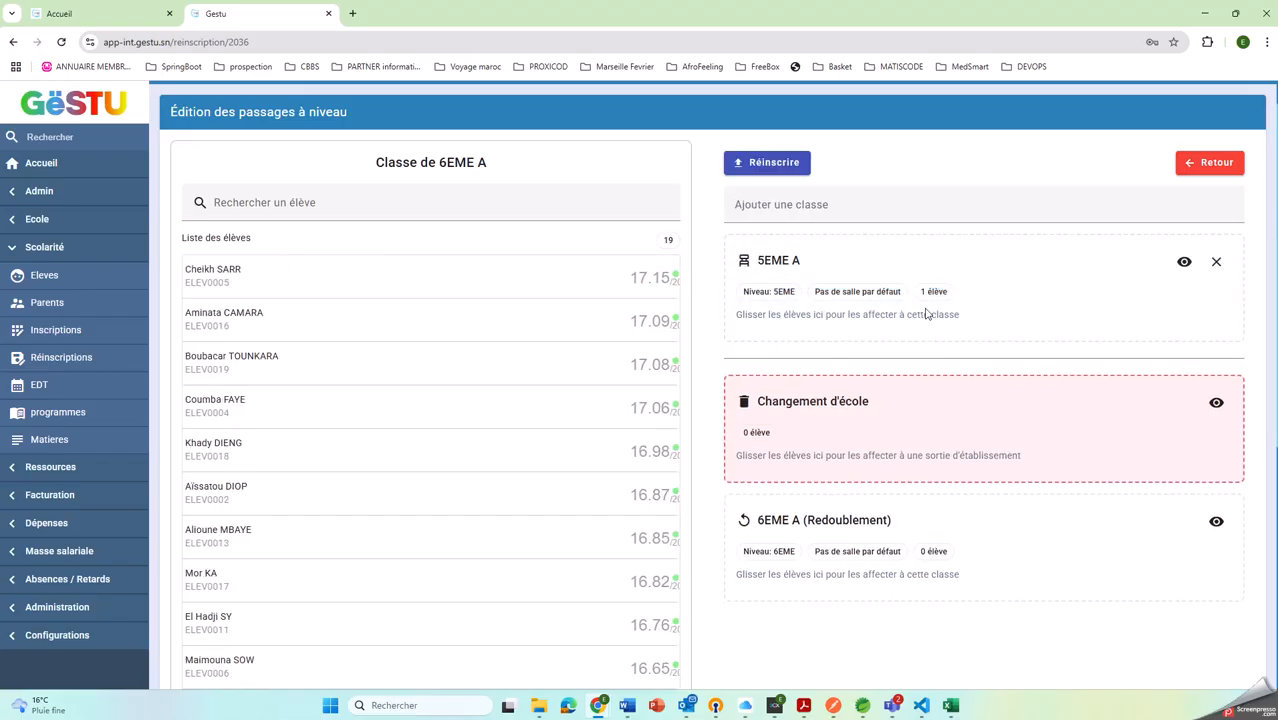
Check the list of students assigned to 5EME A, and cancel the re-enrolment changes
click(1184, 261)
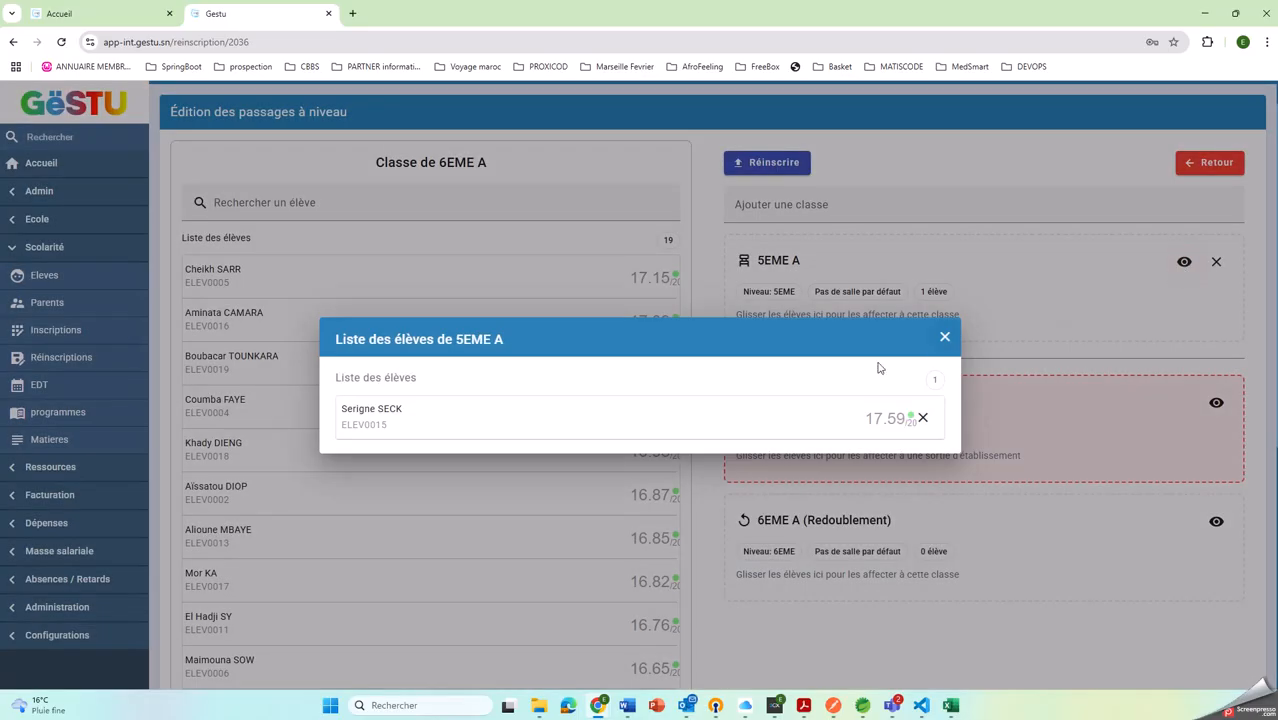
click(944, 342)
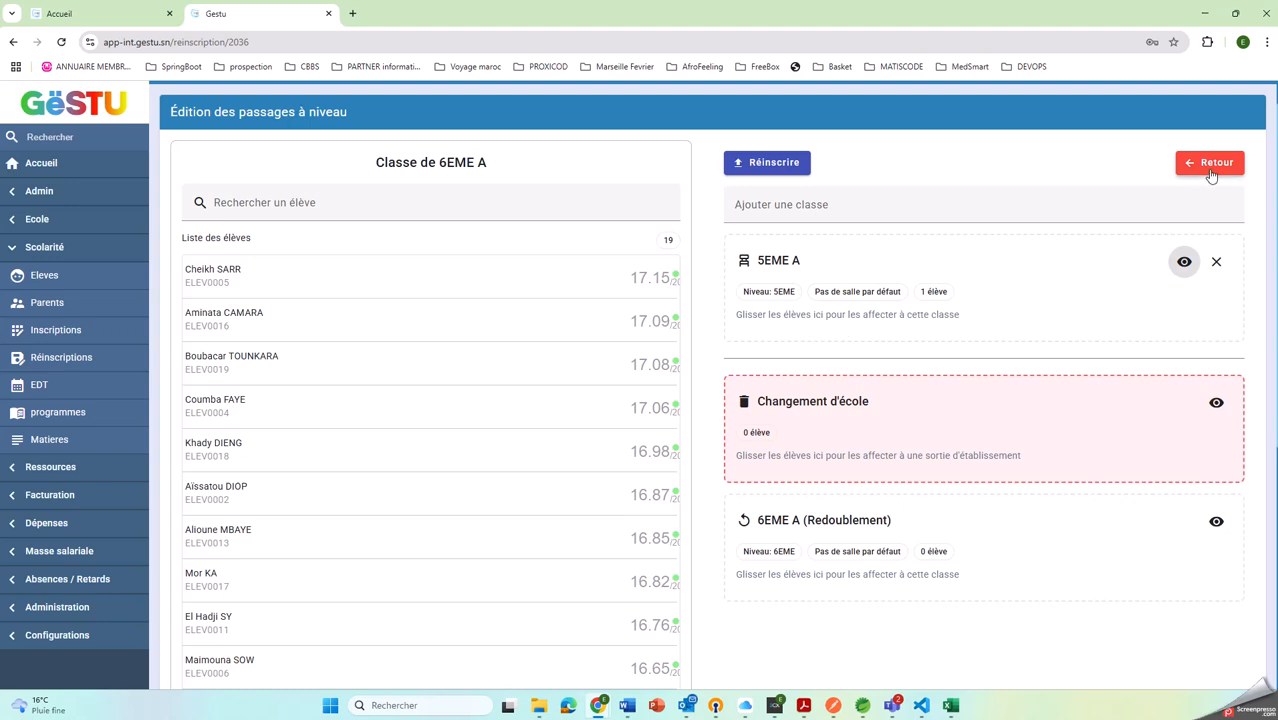
click(1210, 165)
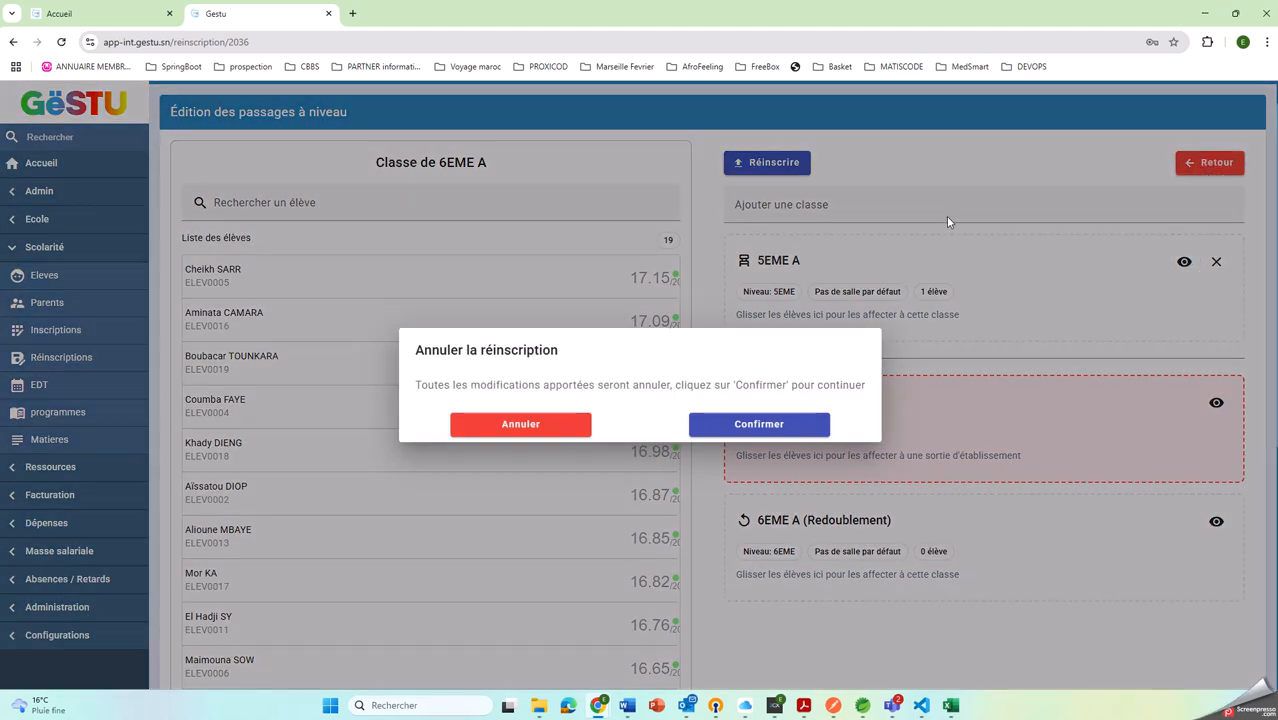
click(740, 426)
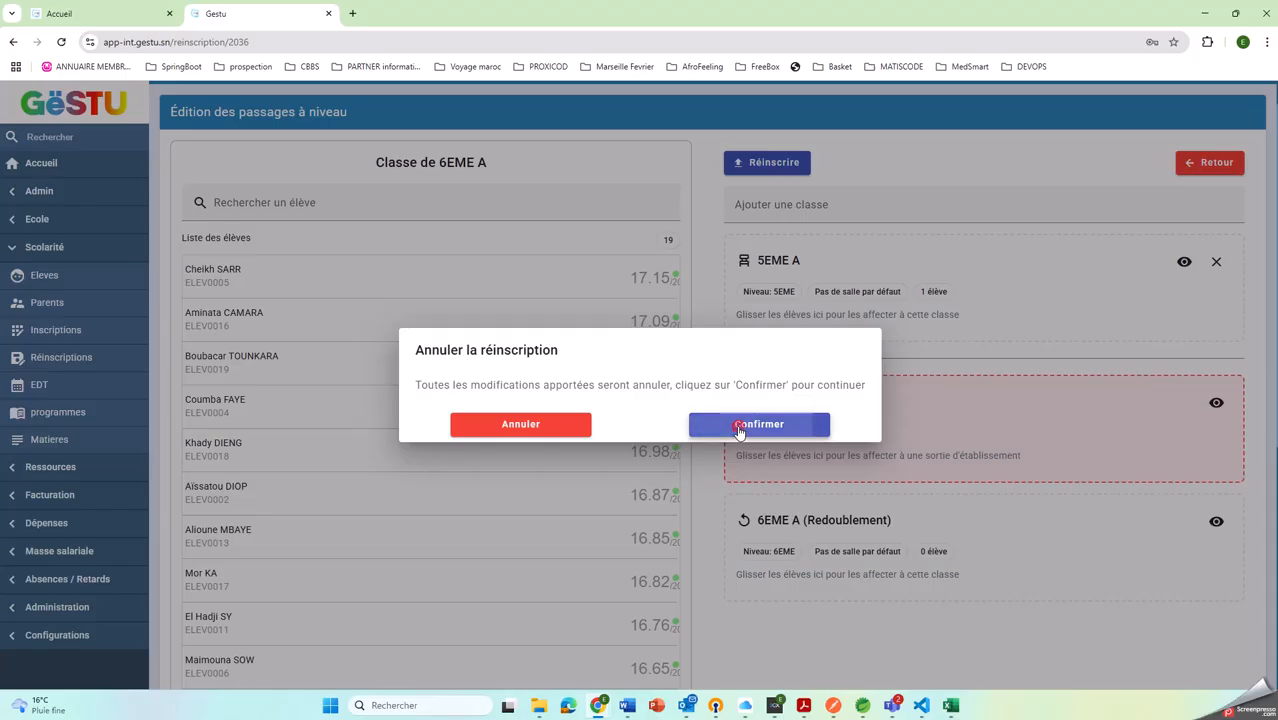
Set the capacity of room Salle 1 to 10 and save the room
click(40, 472)
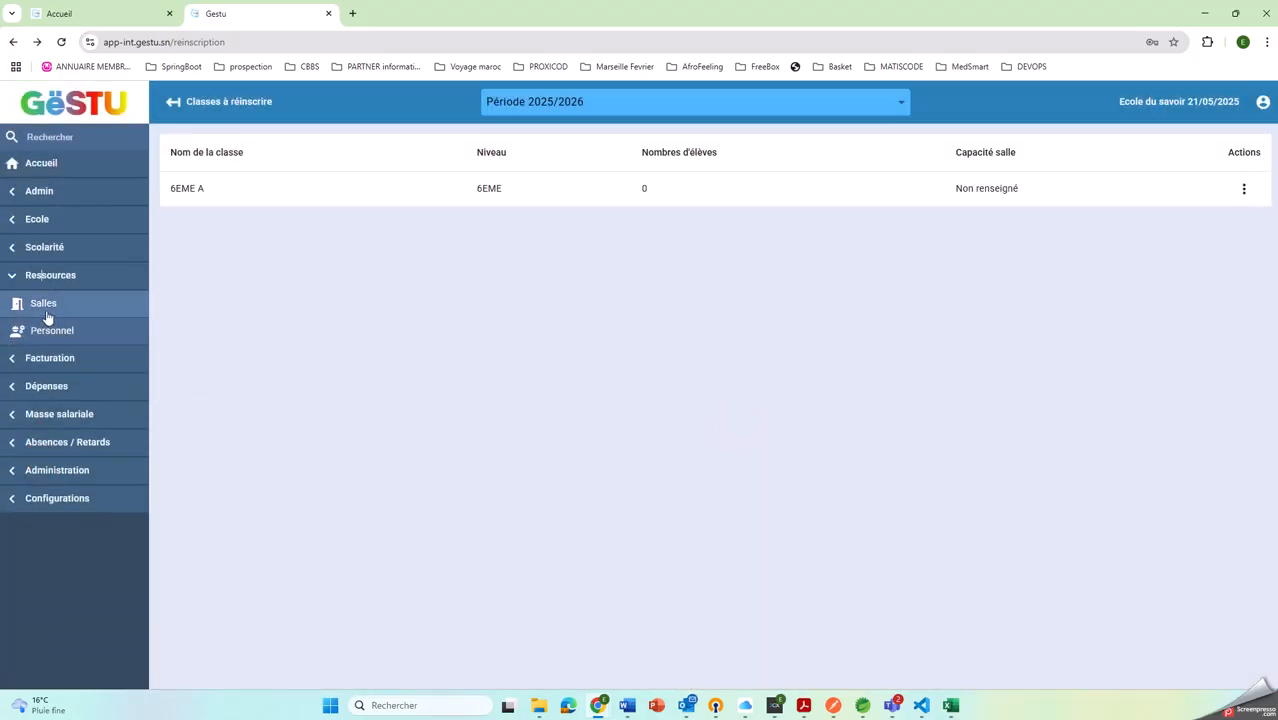
click(45, 305)
click(292, 236)
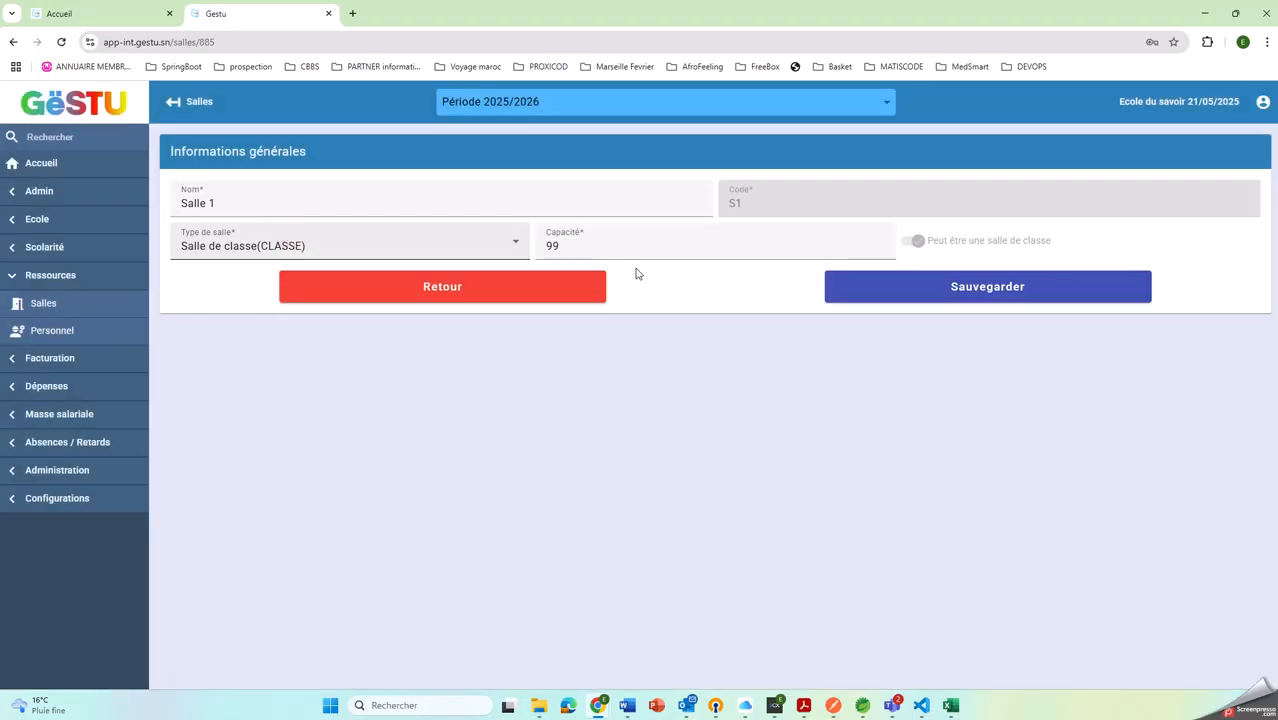
double_click(604, 239)
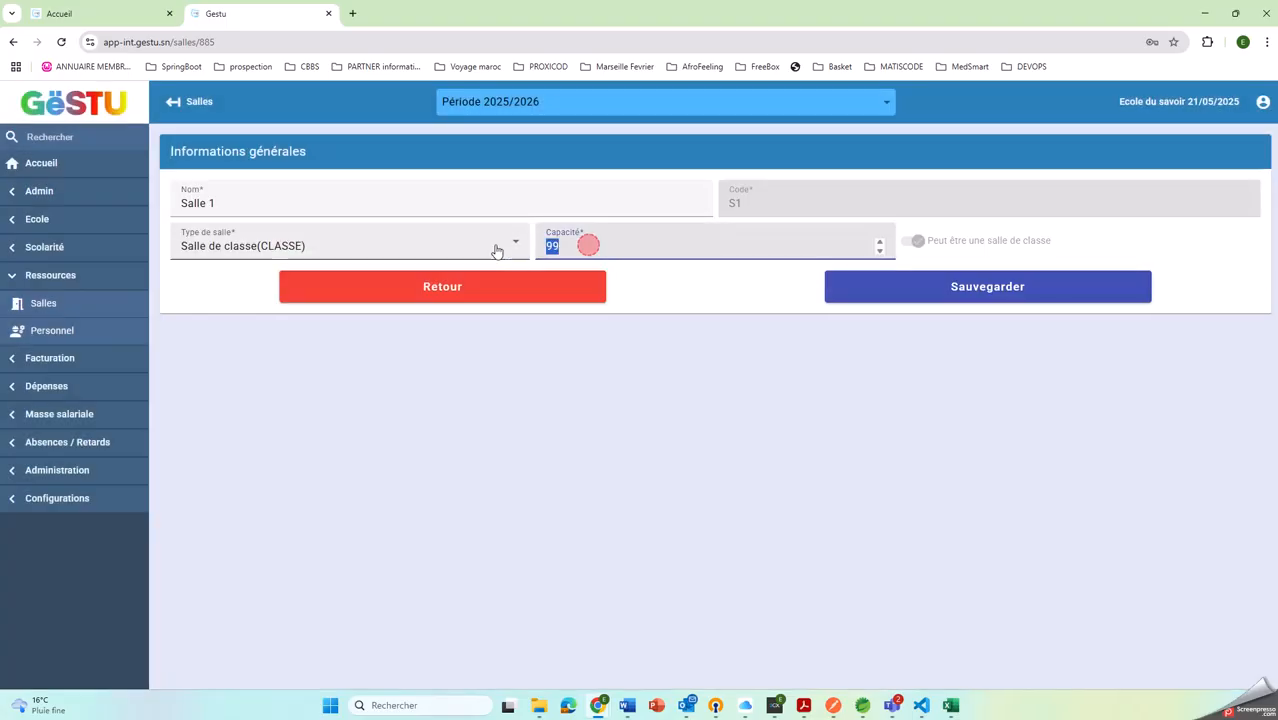
text(1)
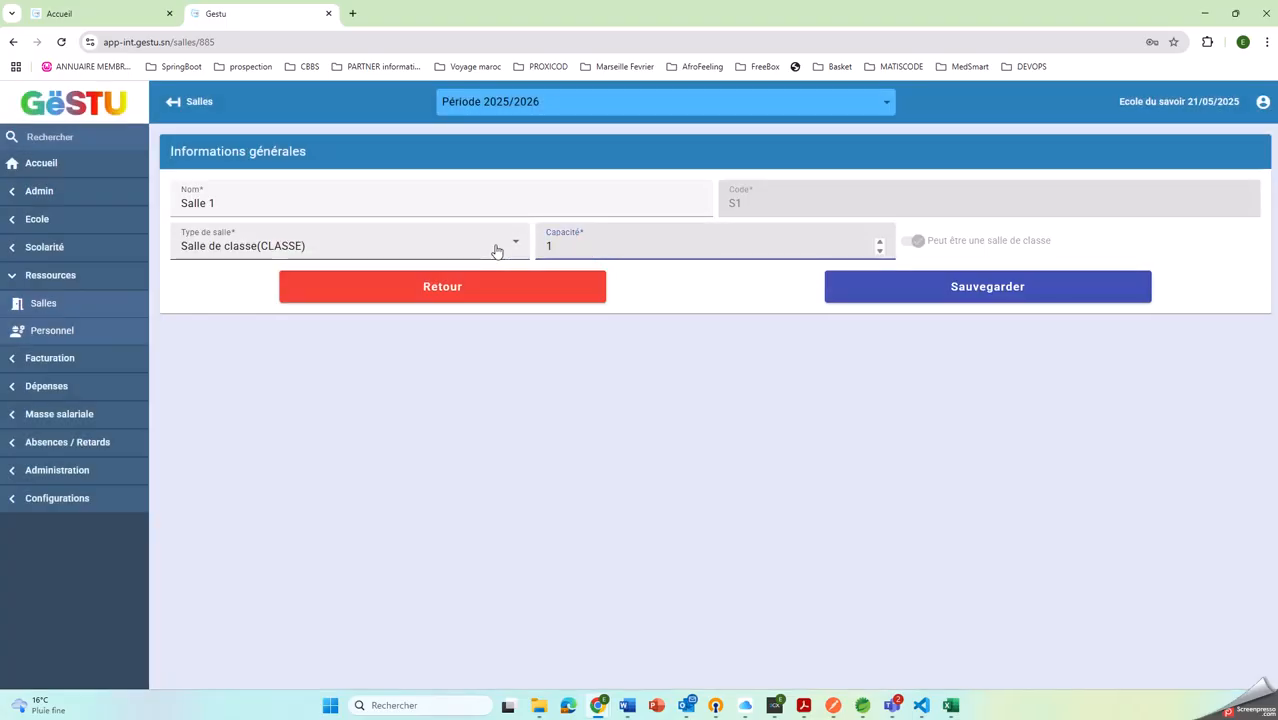
text(0)
click(1064, 292)
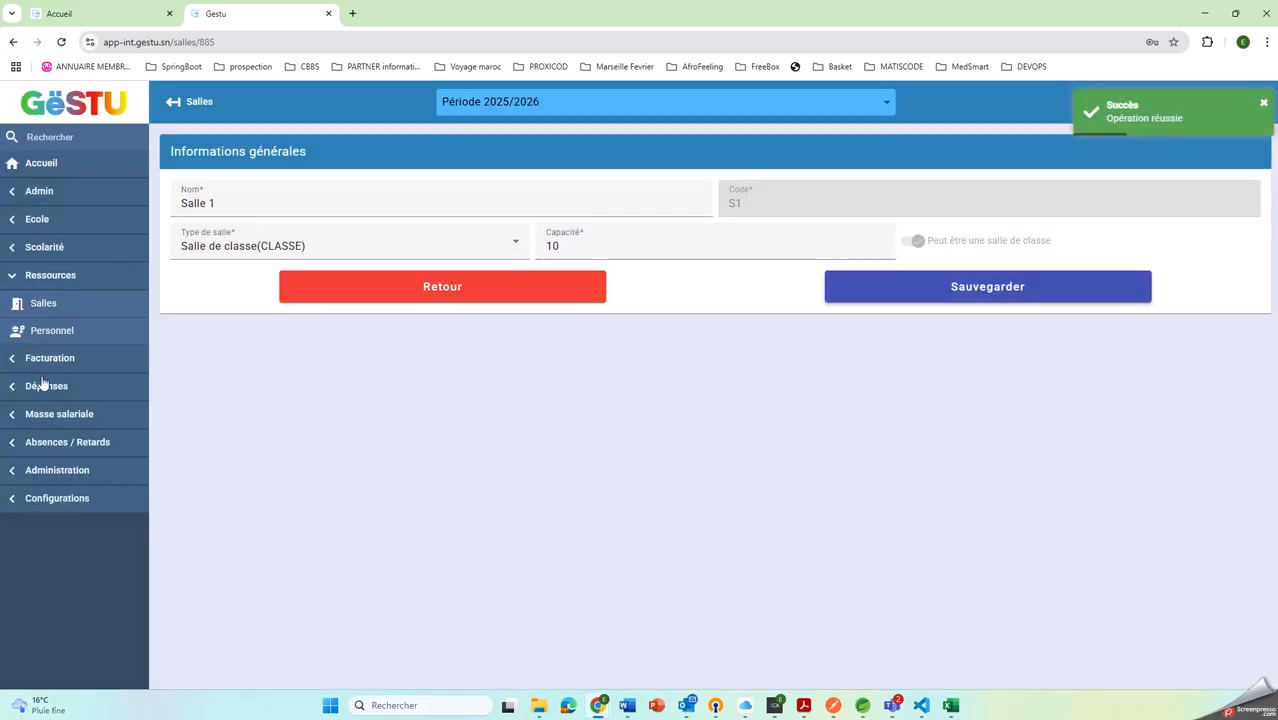
Assign Salle 1 (S1) and the available teacher as defaults for class 5EME A, save, and return to the class list
click(37, 255)
click(43, 216)
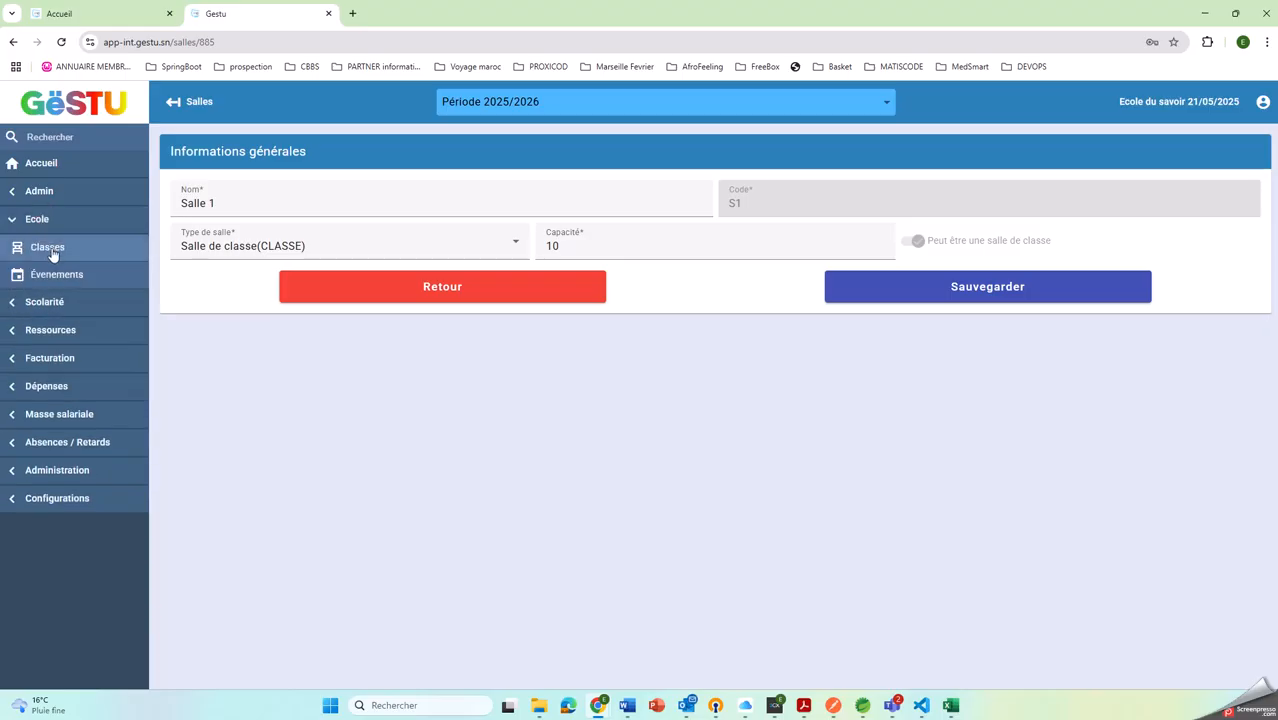
click(48, 250)
click(233, 470)
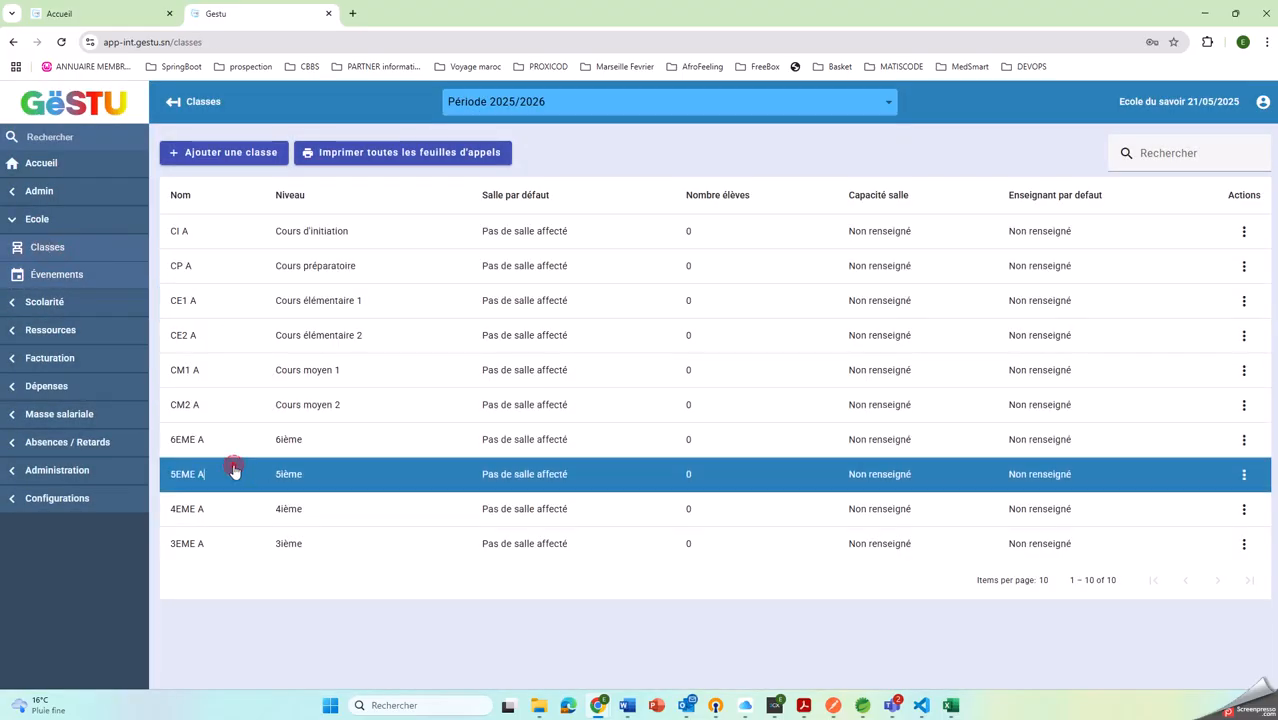
click(797, 229)
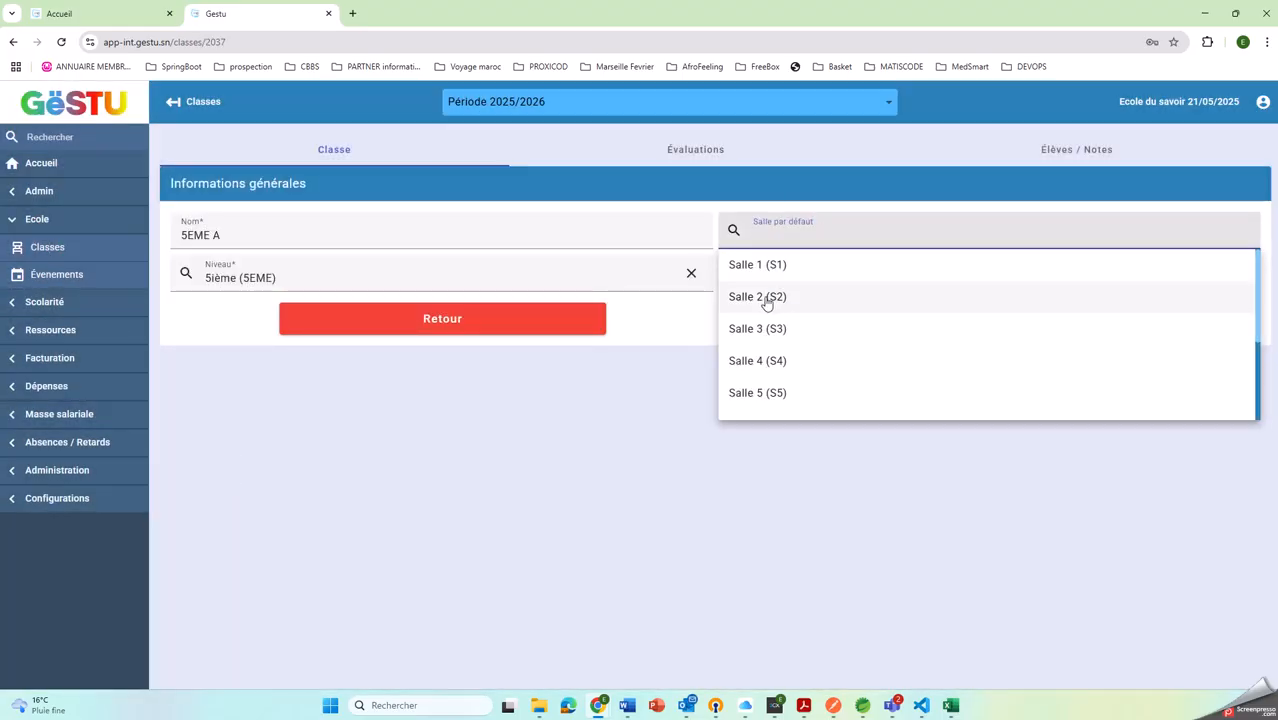
click(757, 272)
click(773, 274)
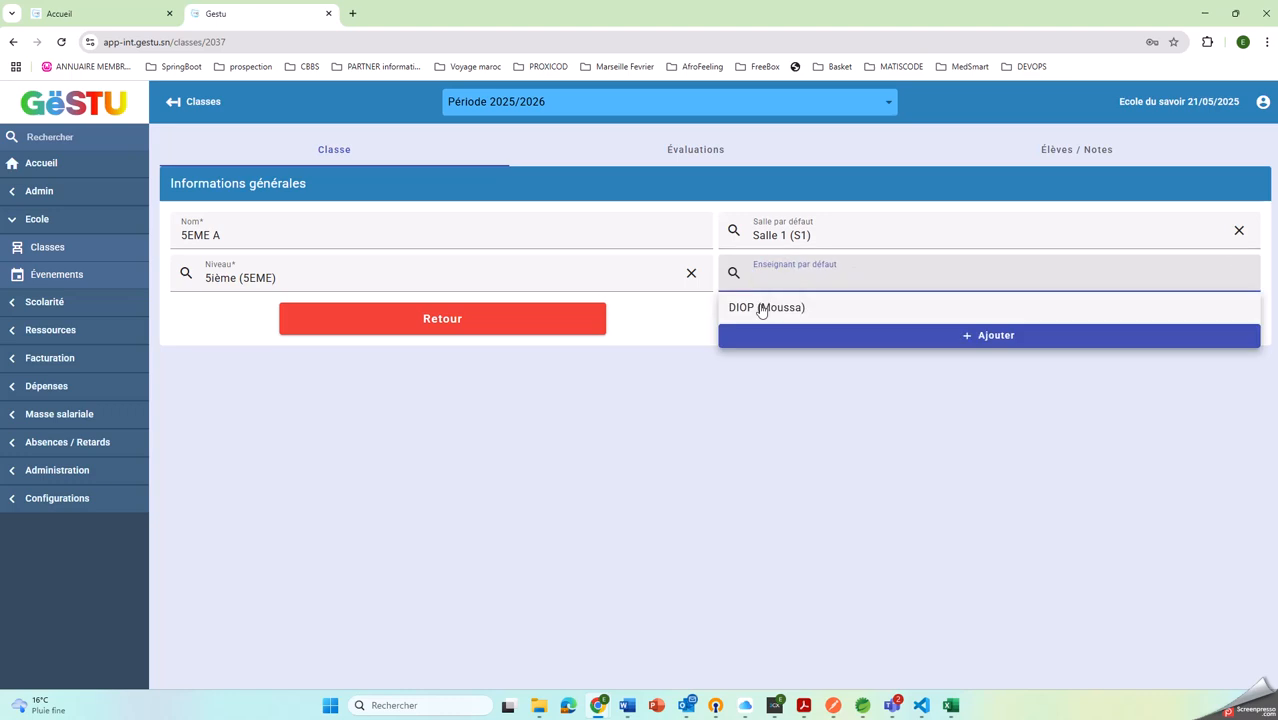
click(762, 310)
click(896, 327)
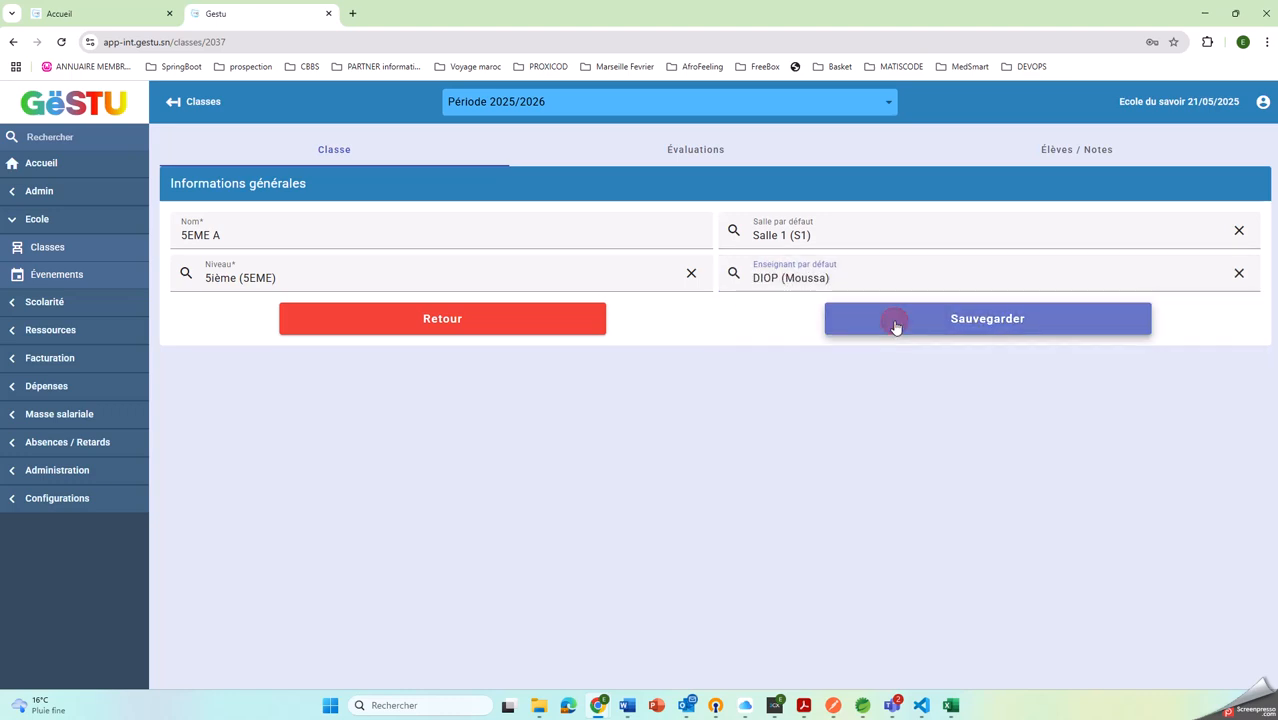
click(381, 319)
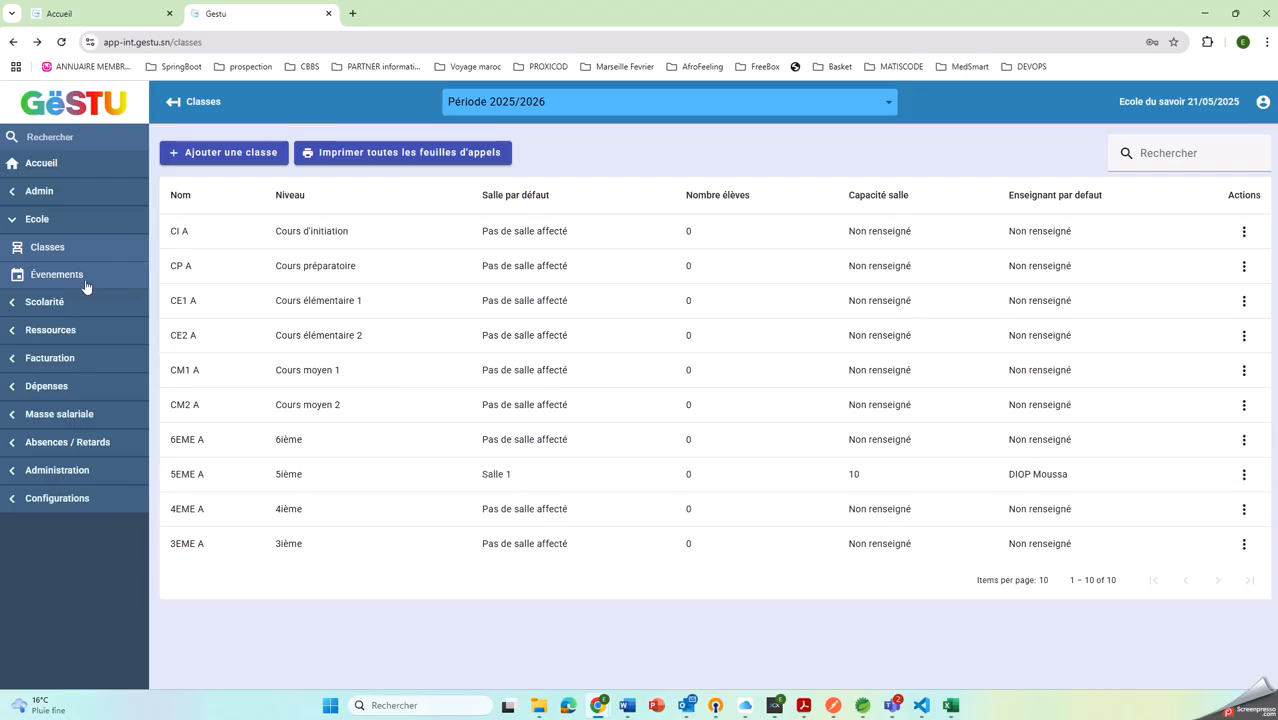
Open the re-enrolment of class 6EME A and add 5EME A as a destination class
click(45, 301)
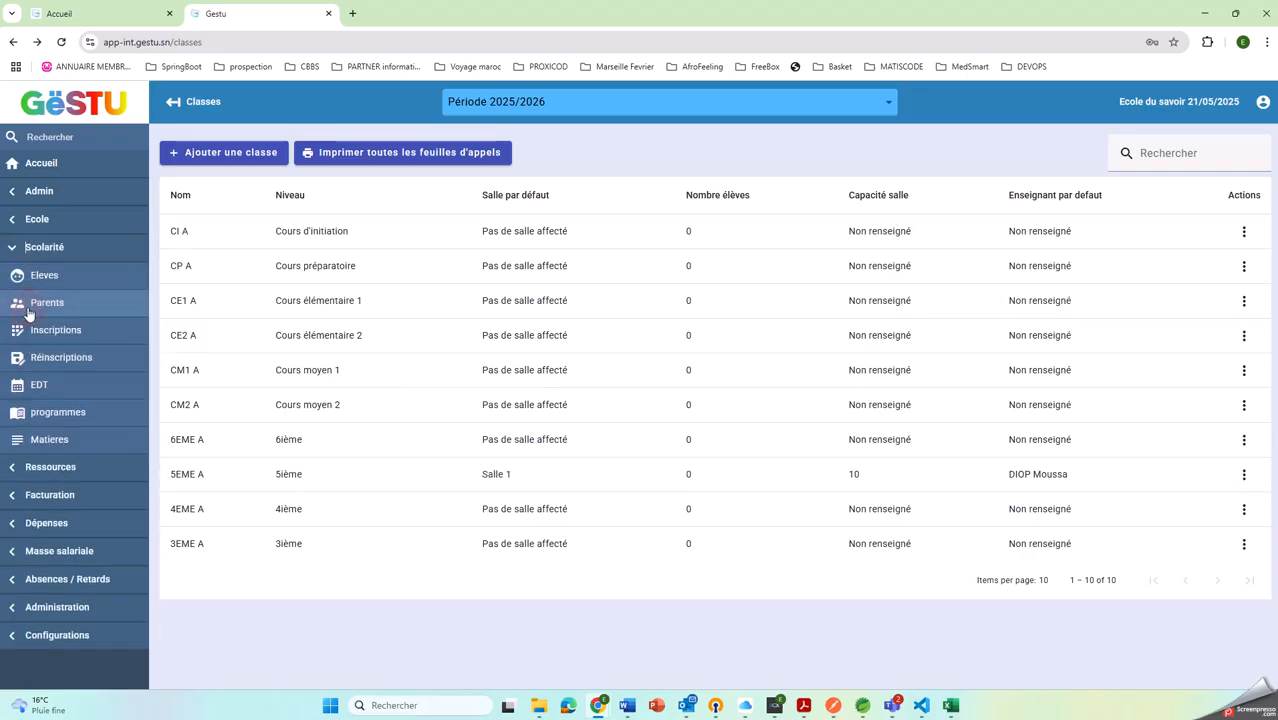
click(52, 356)
click(382, 190)
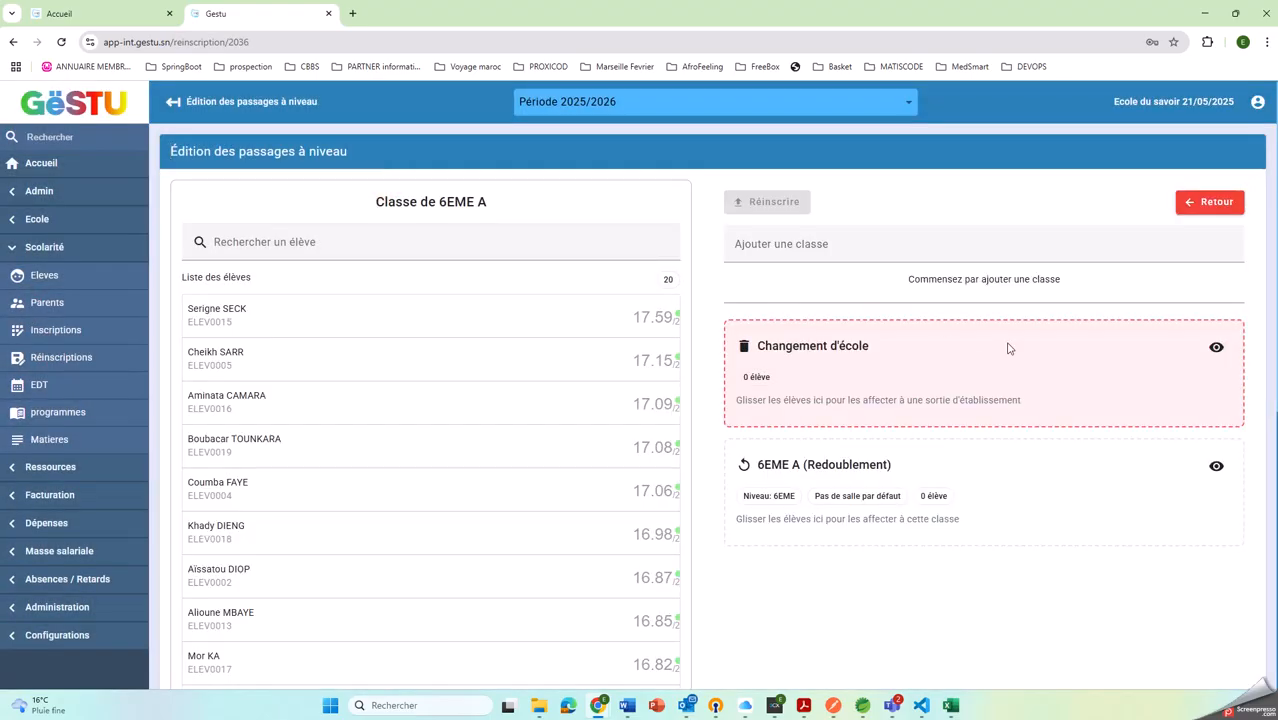
click(842, 250)
scroll(760, 385, down, 3)
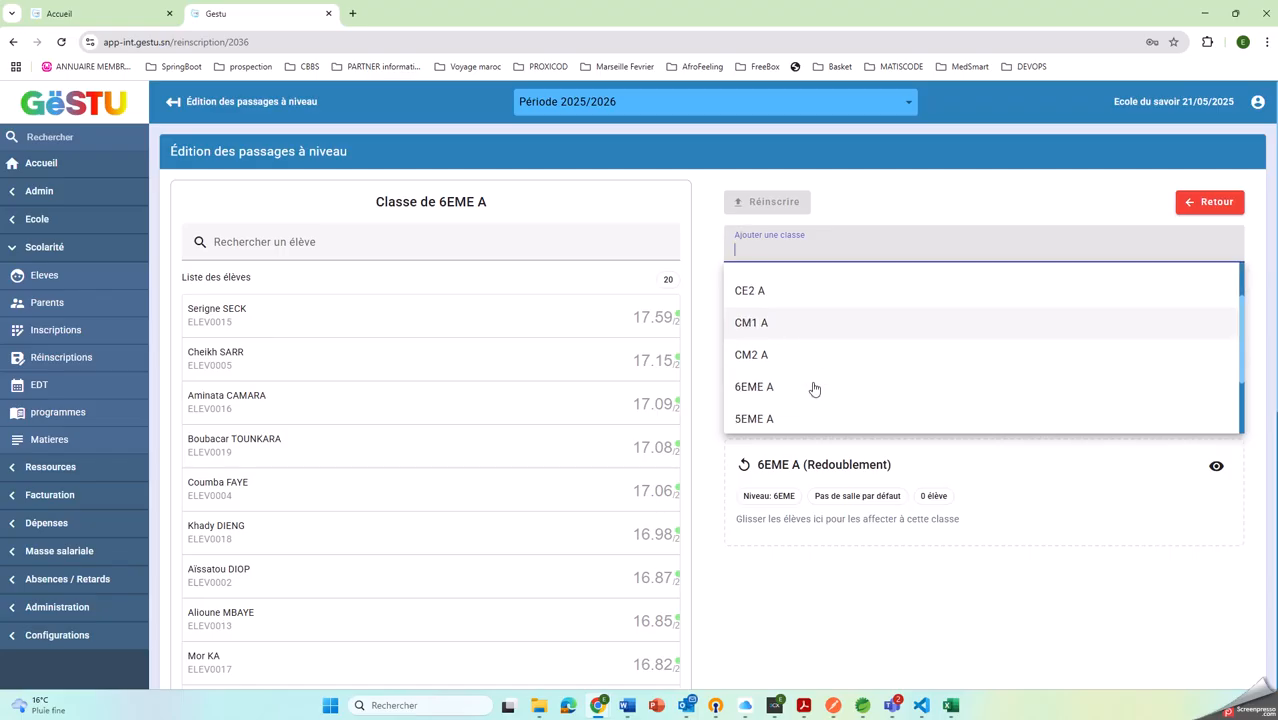
click(754, 347)
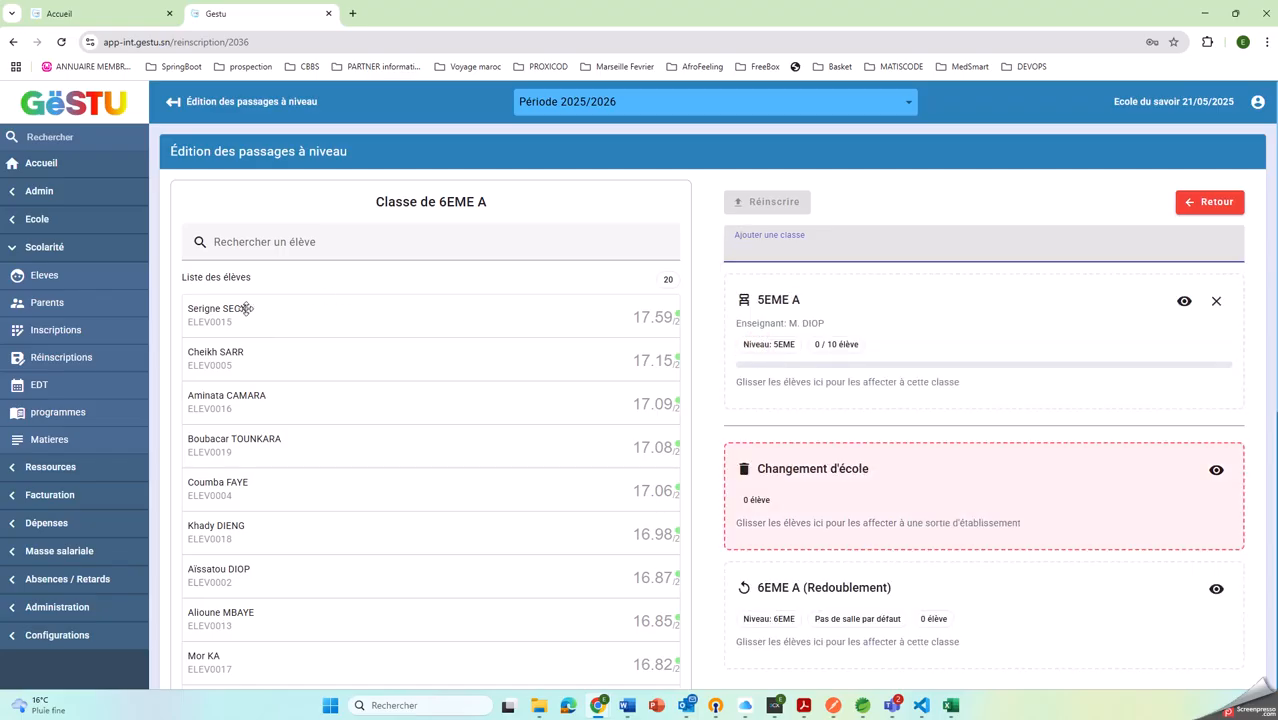
Assign the nine 6EME A students with the highest averages to destination class 5EME A
drag(243, 307, 1033, 330)
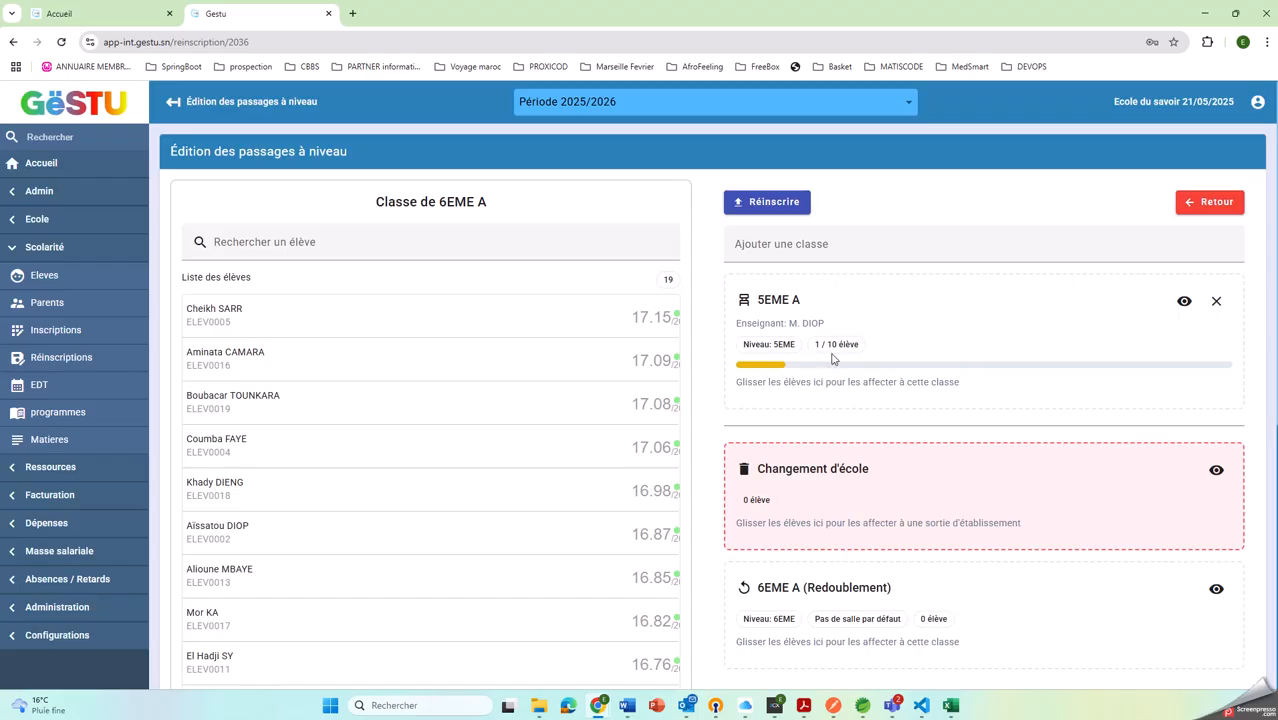
drag(333, 309, 860, 360)
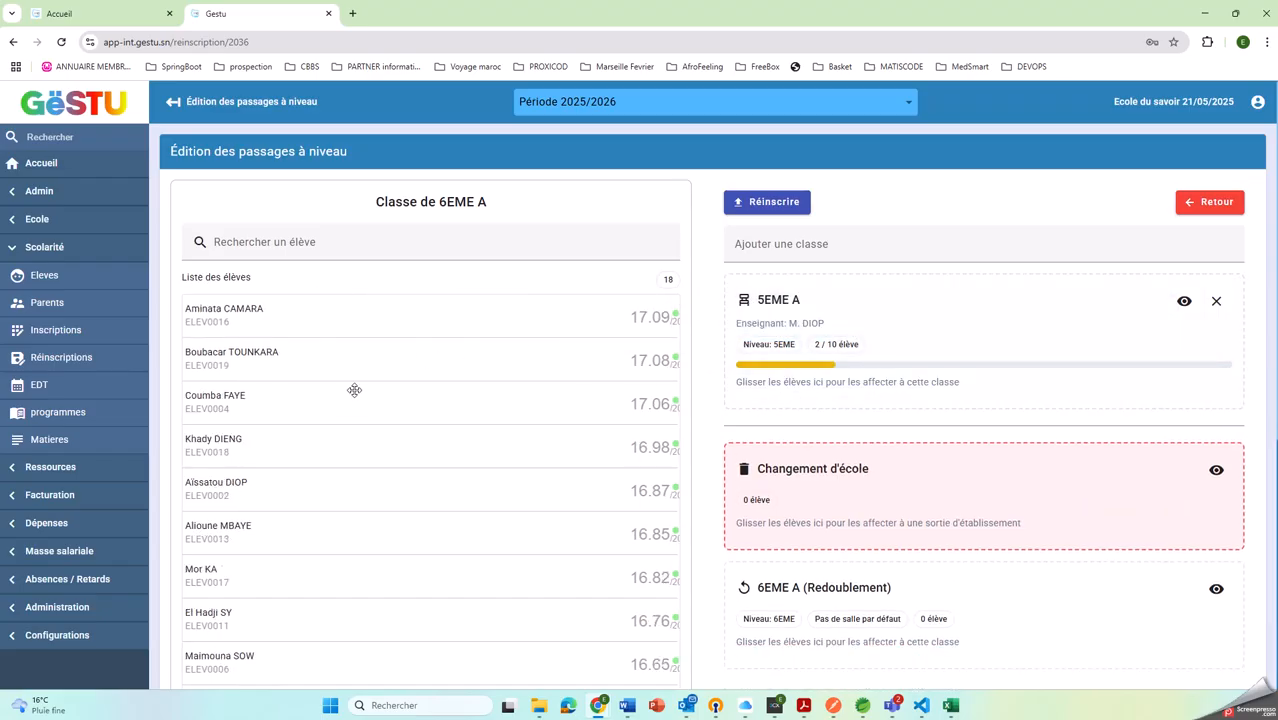
drag(328, 371, 868, 352)
drag(277, 399, 730, 366)
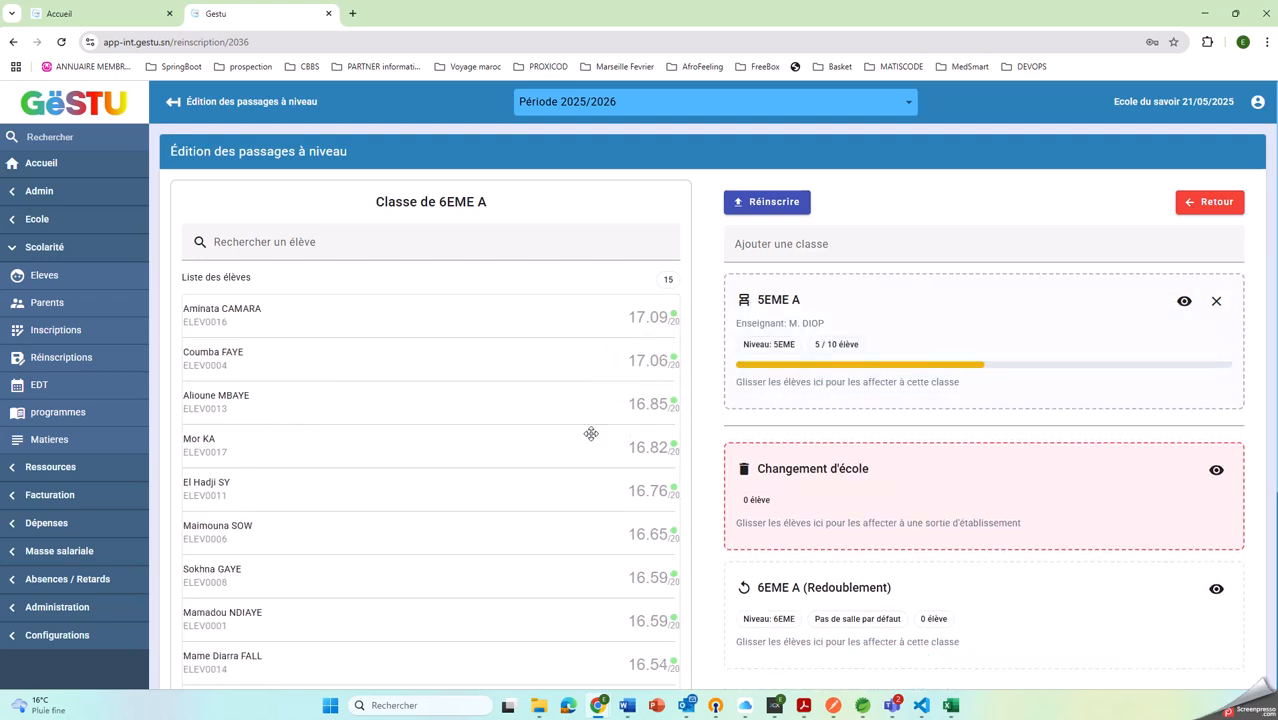
drag(347, 354, 900, 340)
drag(388, 393, 783, 320)
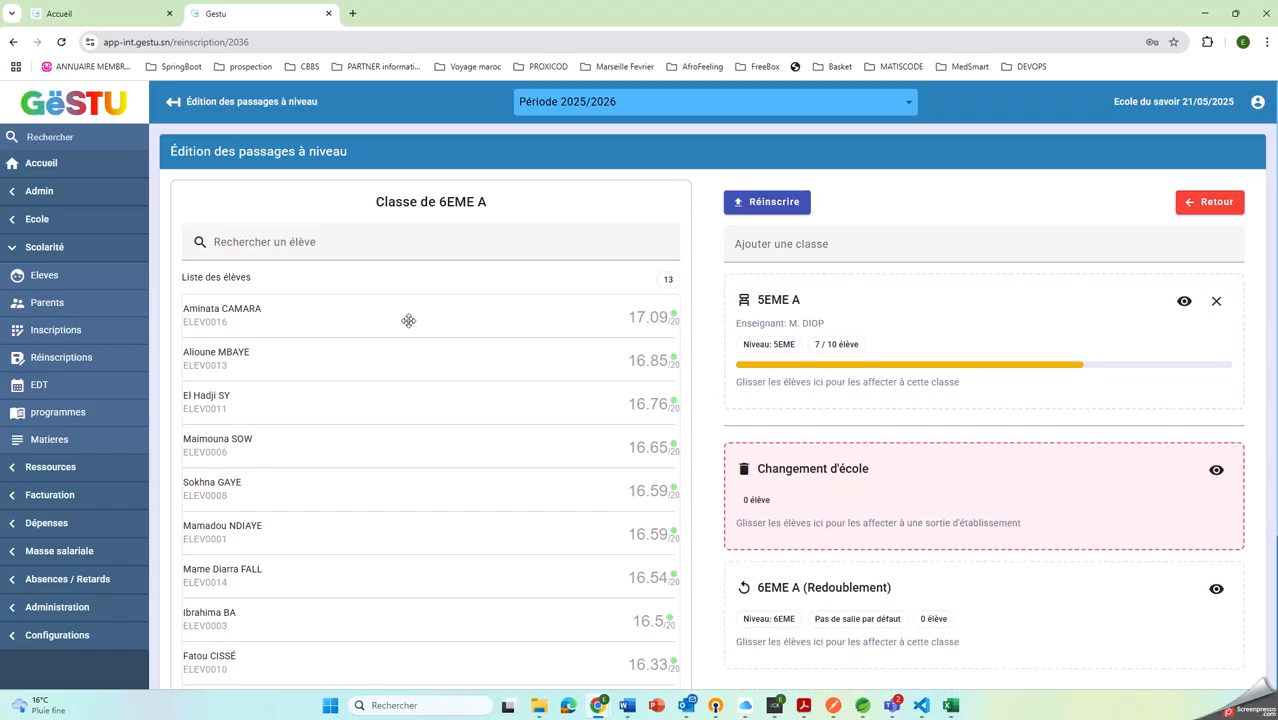
drag(408, 320, 978, 317)
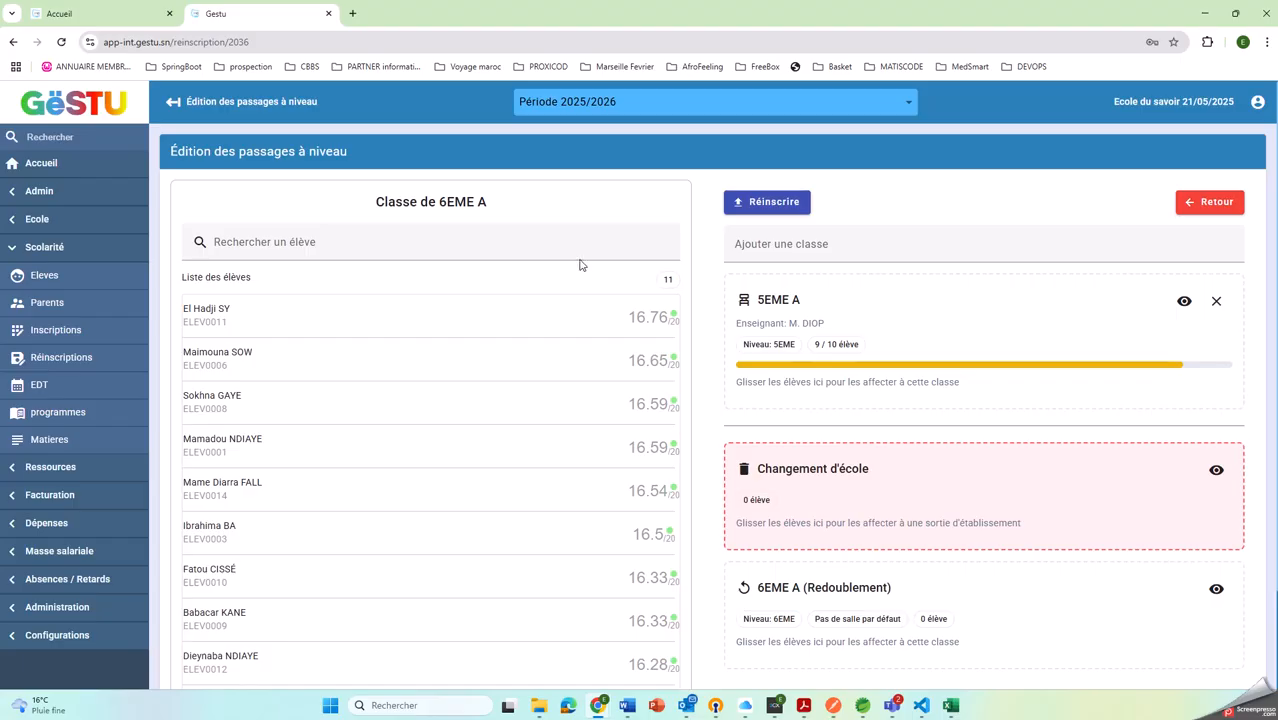
Assign the 6EME A student with the lowest average (16/20) to 6EME A (Redoublement) and confirm the repeat
scroll(580, 320, down, 2)
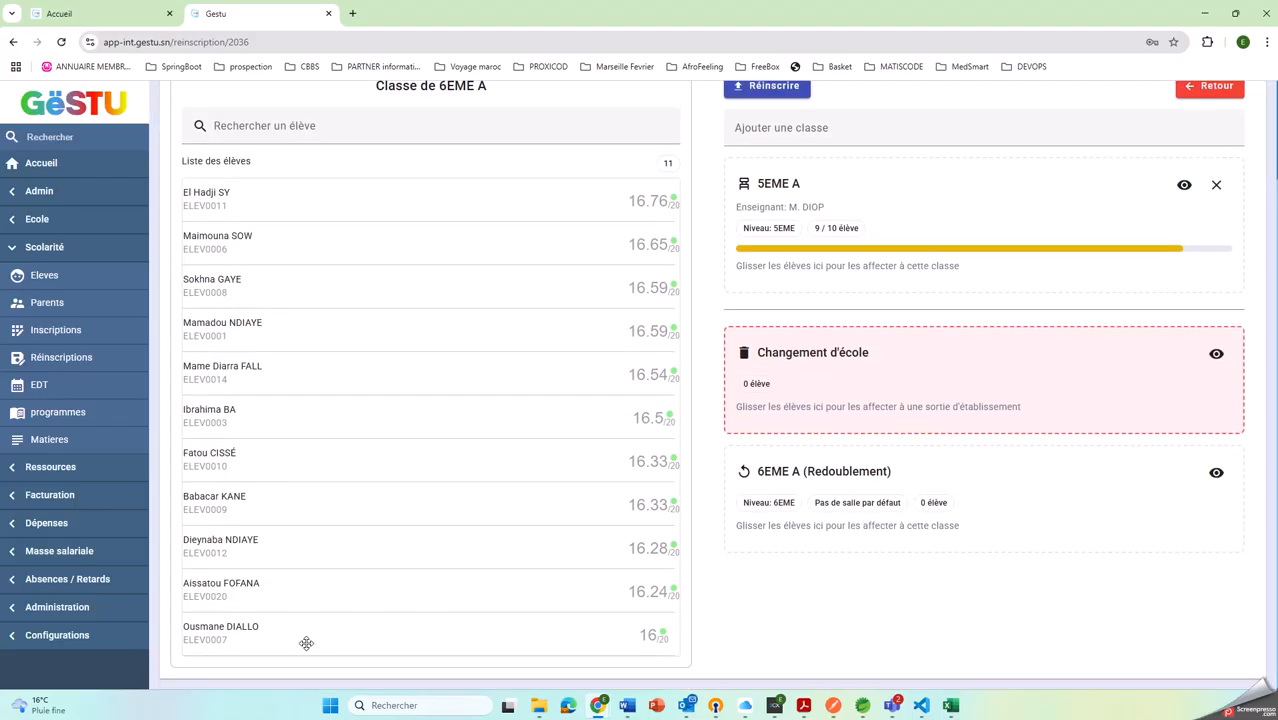
drag(306, 643, 865, 563)
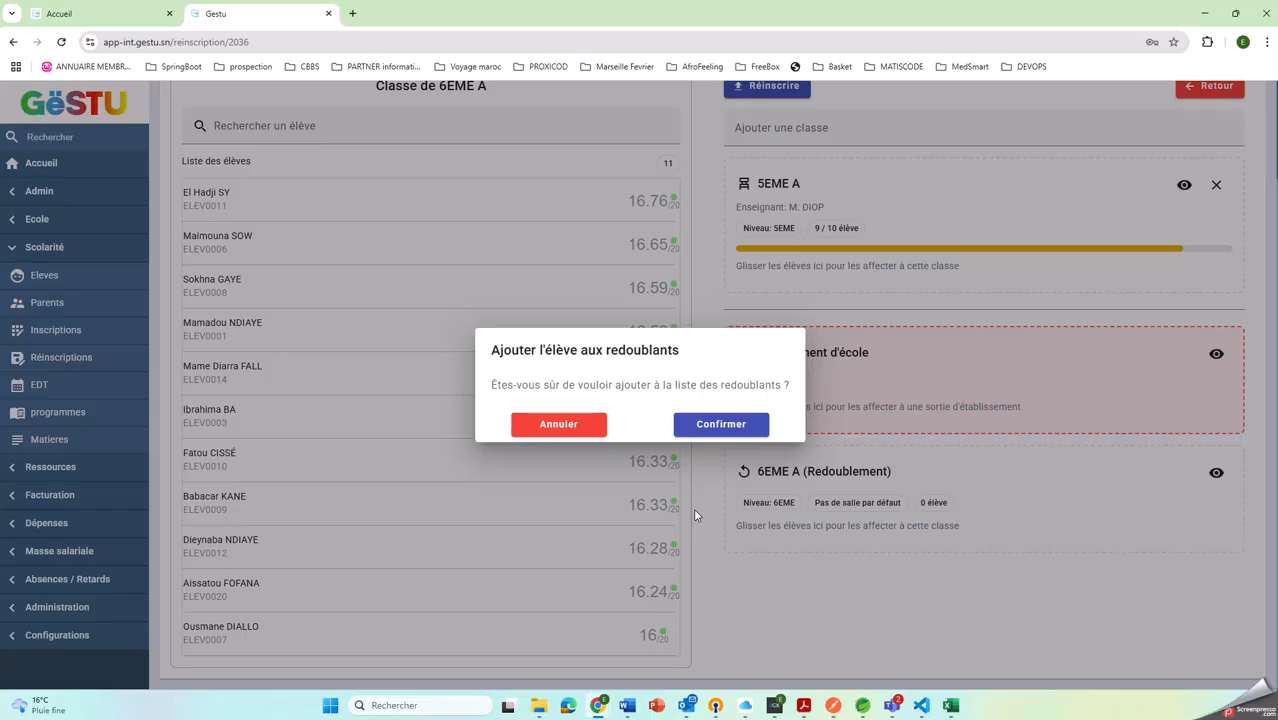
click(742, 423)
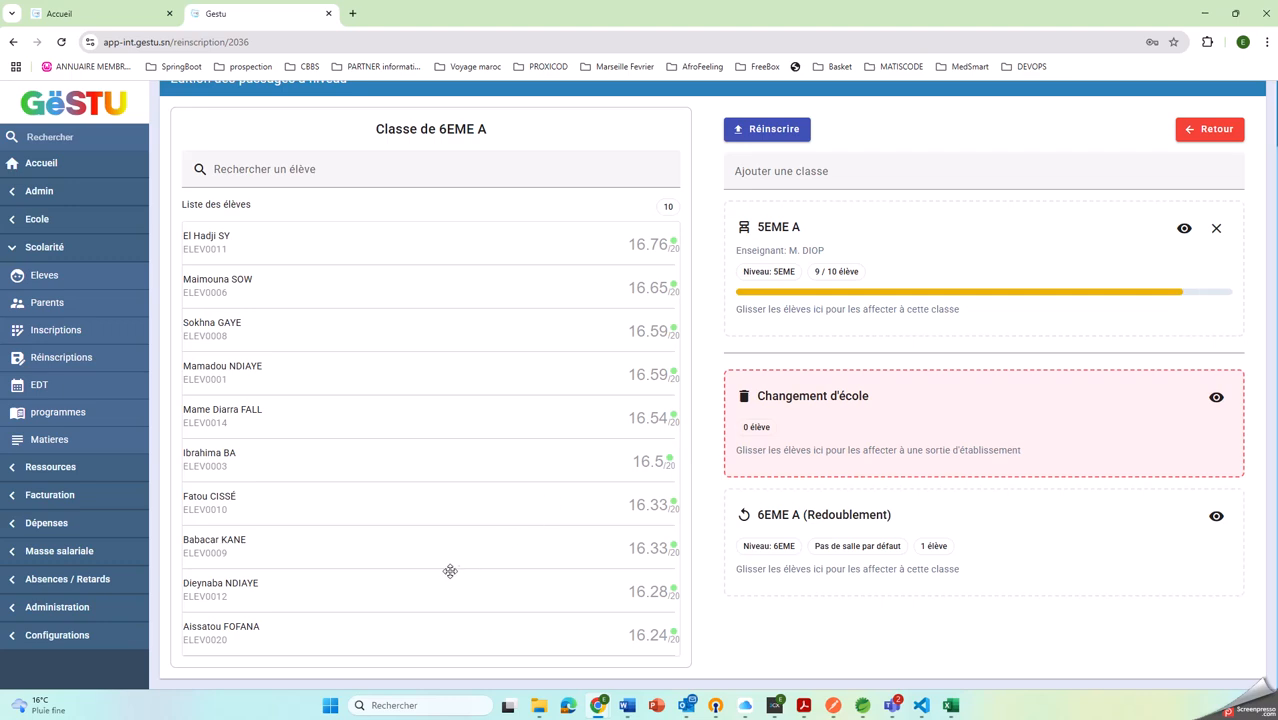
Assign the five remaining students with averages from 16.24 to 16.5 to Changement d'école, confirming each one
drag(434, 633, 958, 452)
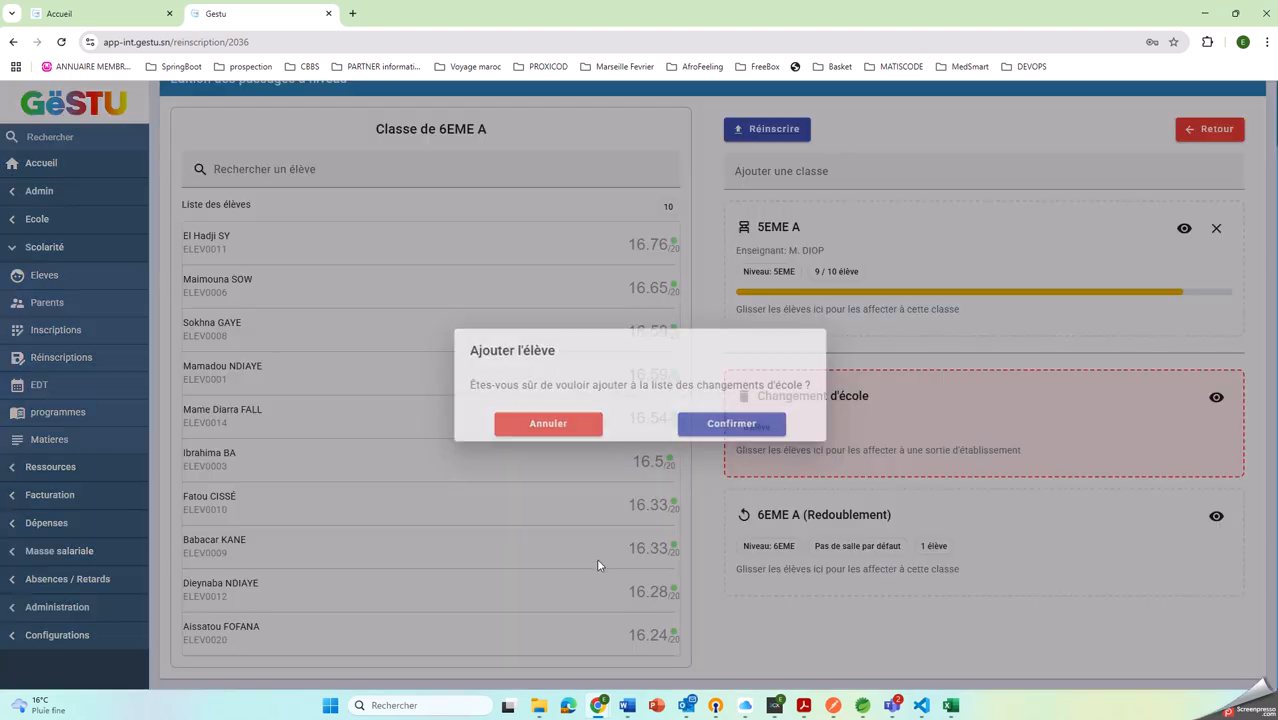
click(715, 426)
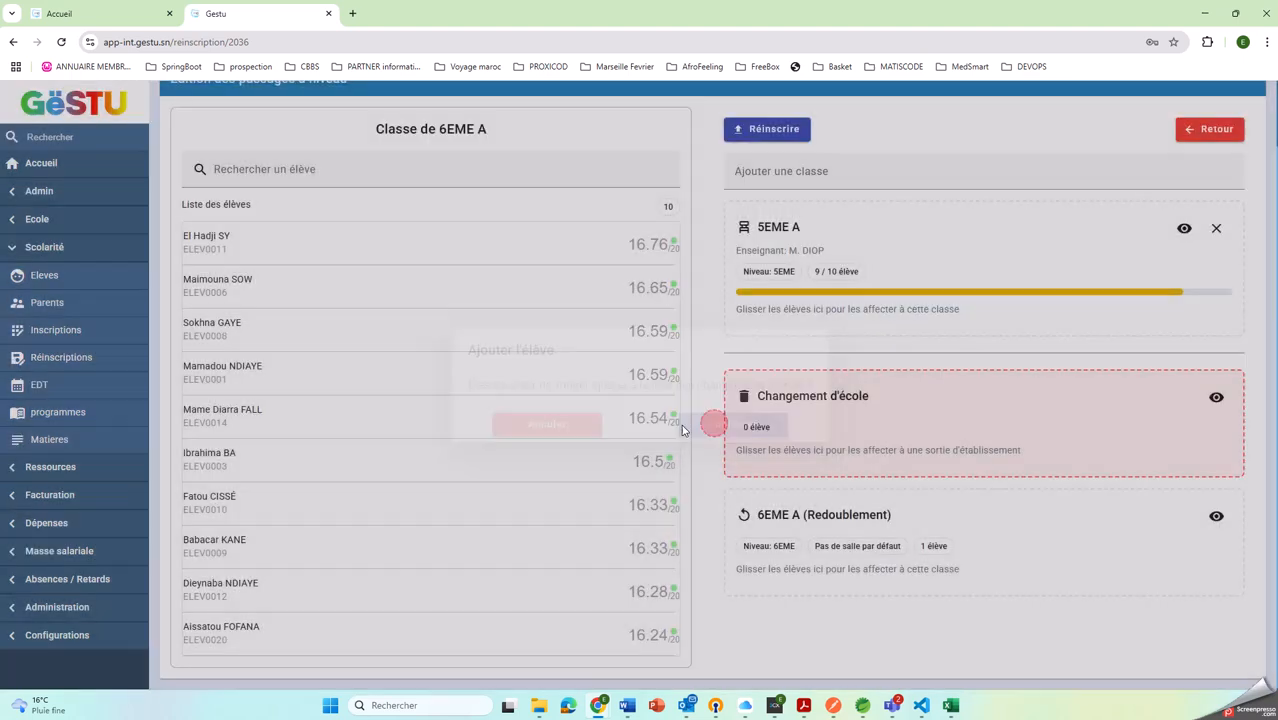
drag(362, 531, 768, 458)
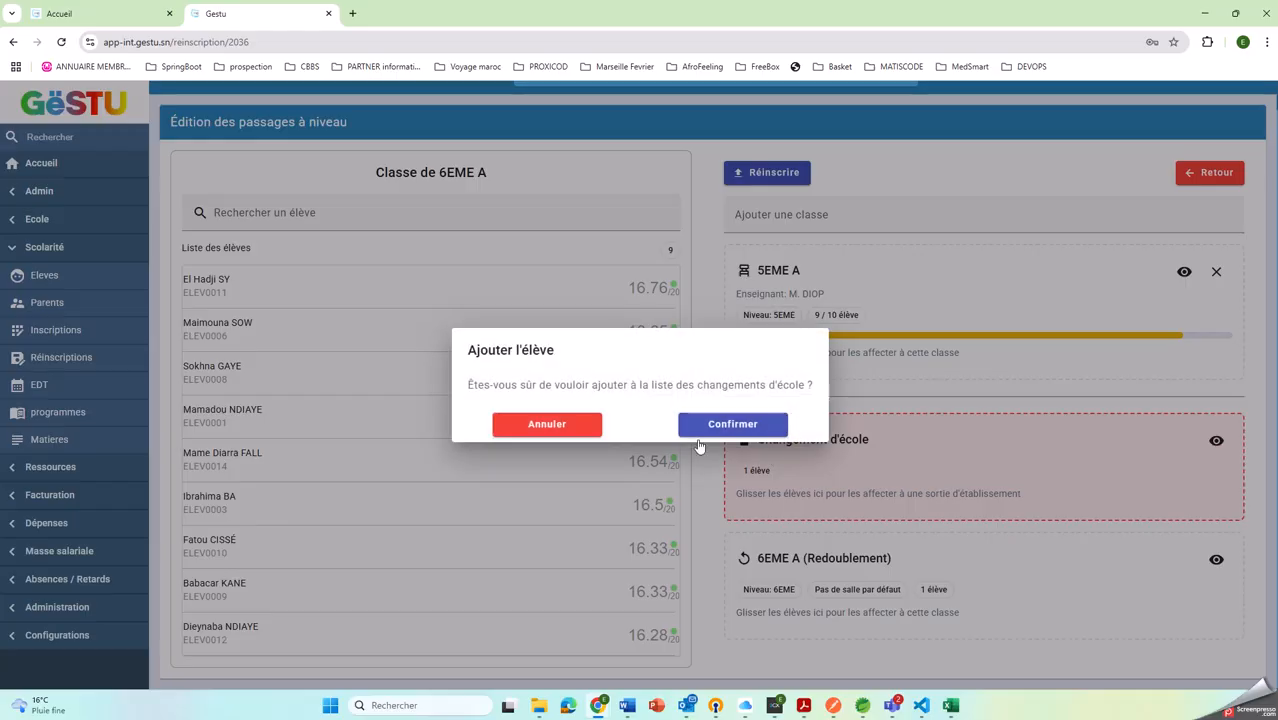
click(716, 425)
drag(339, 539, 818, 468)
click(712, 426)
drag(408, 530, 900, 450)
click(741, 423)
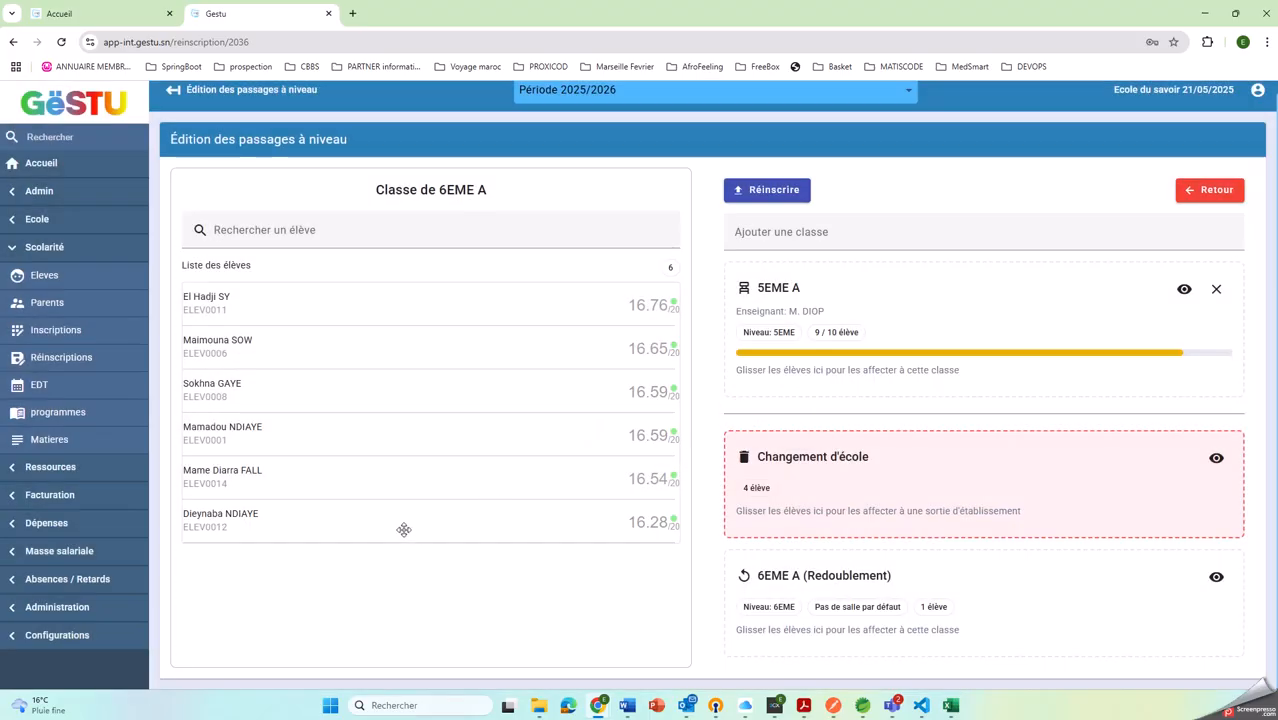
drag(402, 528, 1123, 543)
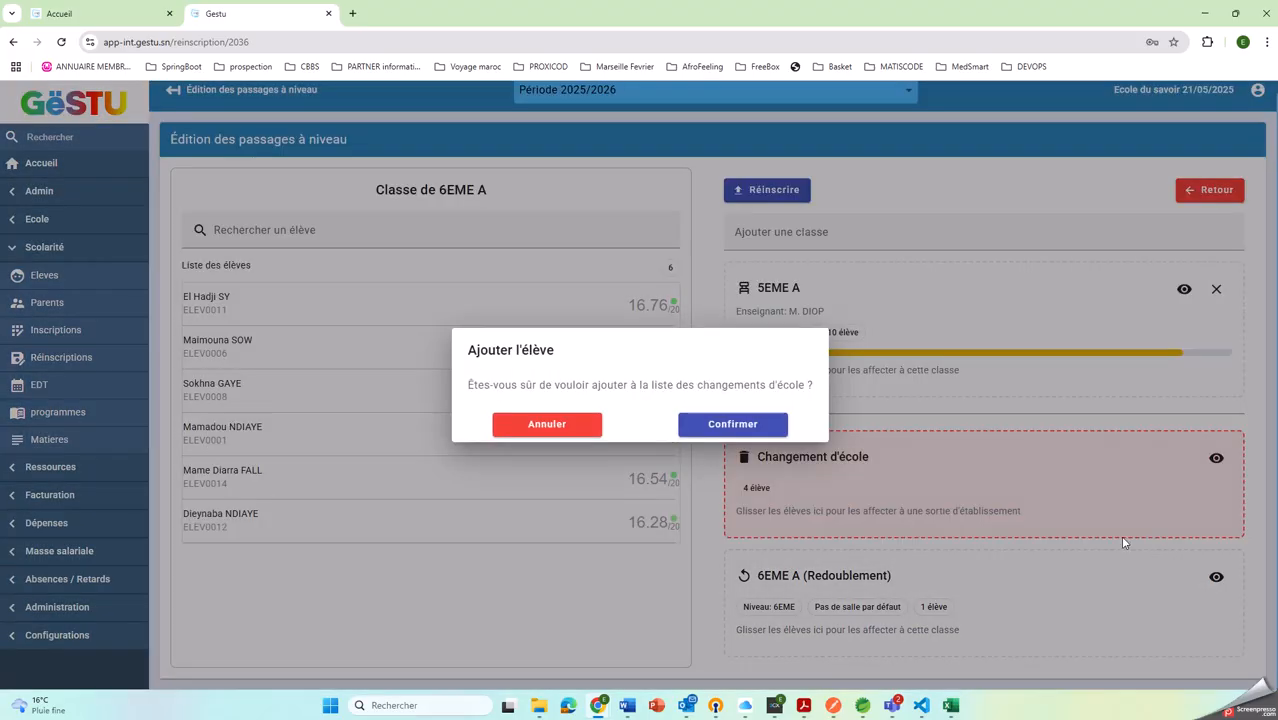
click(740, 424)
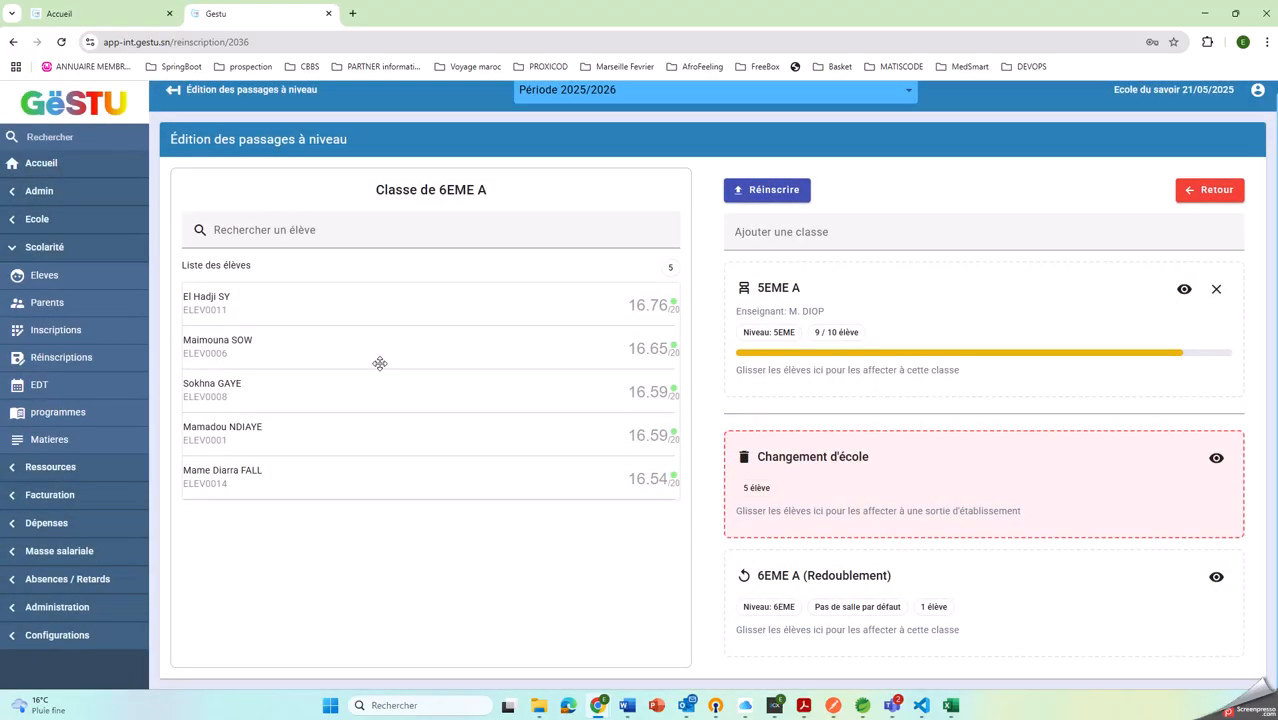
Submit the re-enrolment of the assigned 6EME A students and open the class list to check the class sizes
click(774, 190)
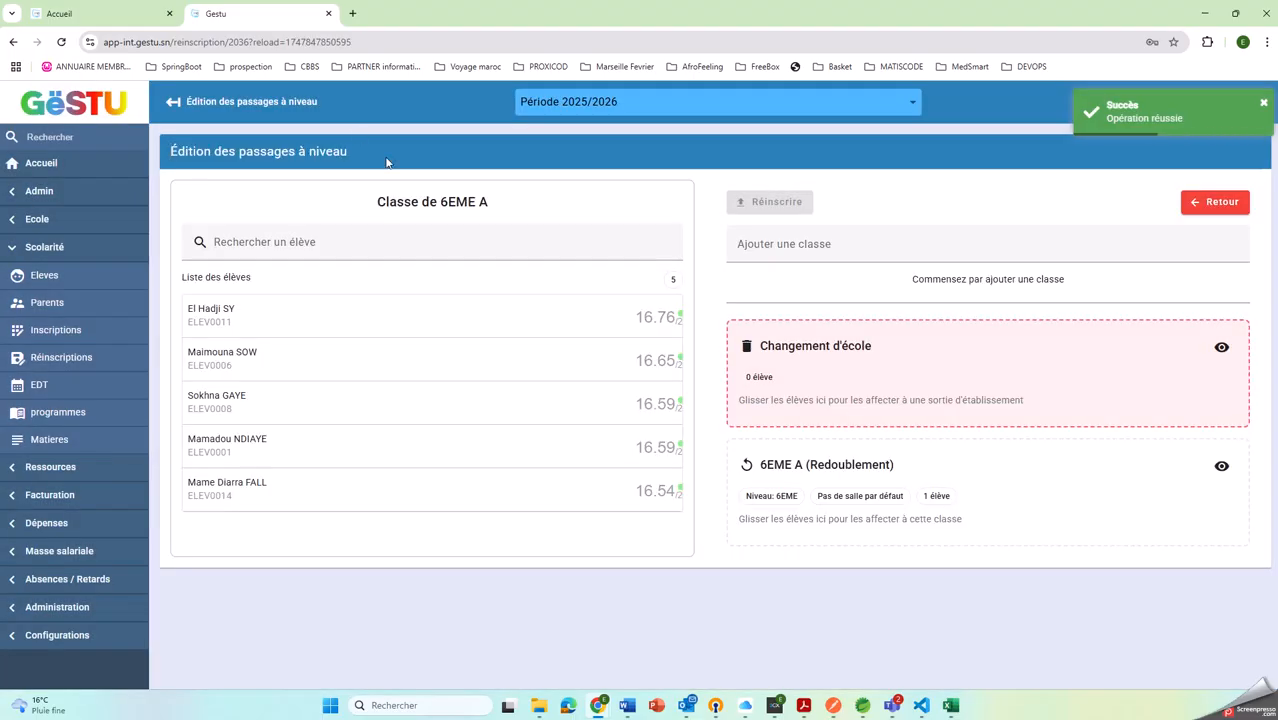
click(885, 245)
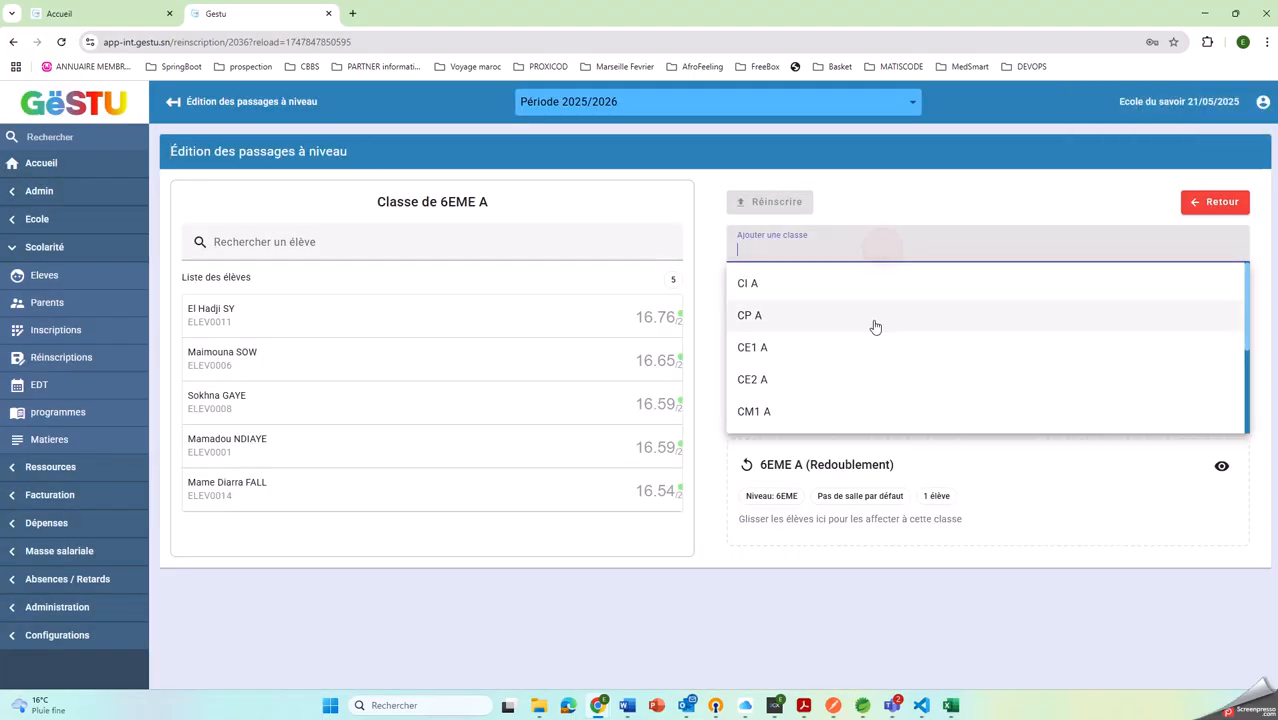
click(37, 220)
click(42, 248)
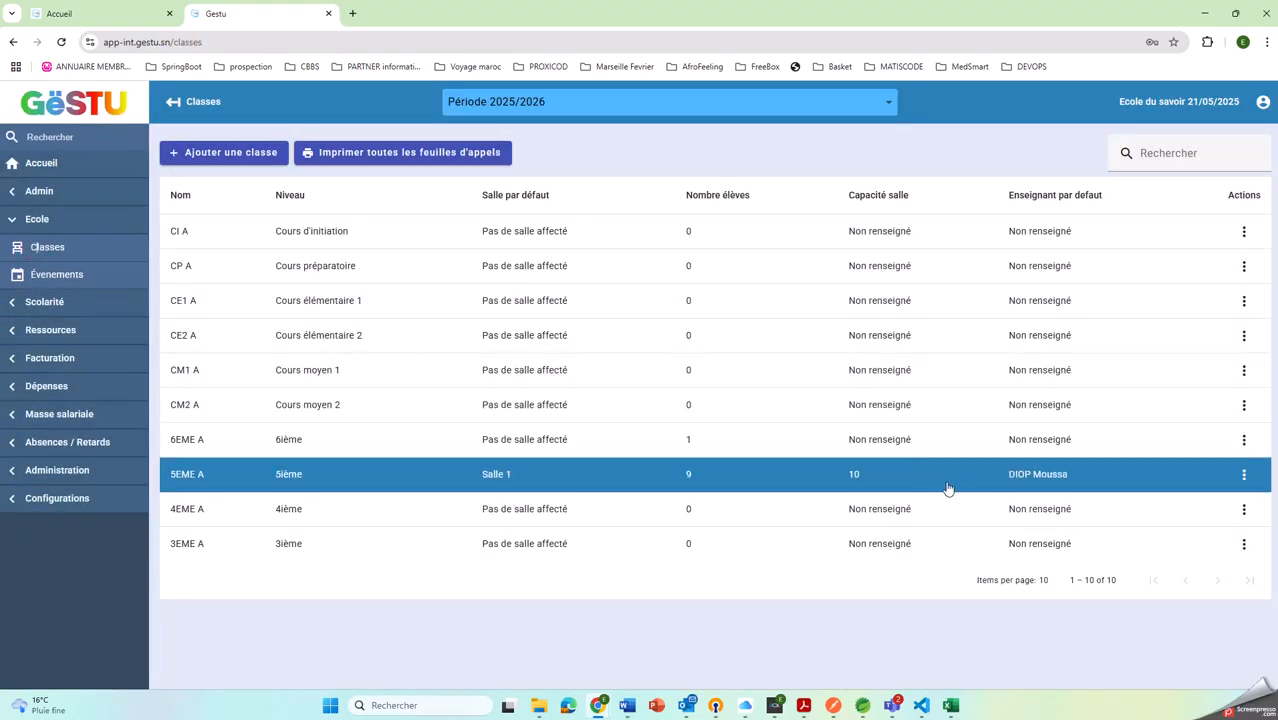